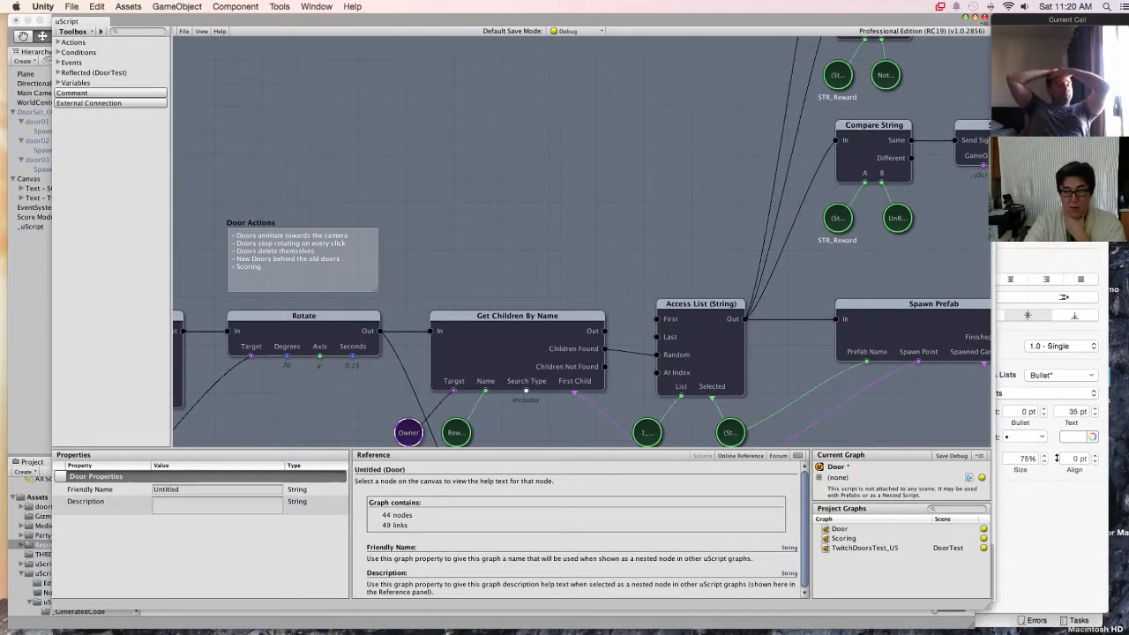
Step: Save and close the Door uScript graph, and open Unity's Asset Store window
left_click(986, 17)
key("Return")
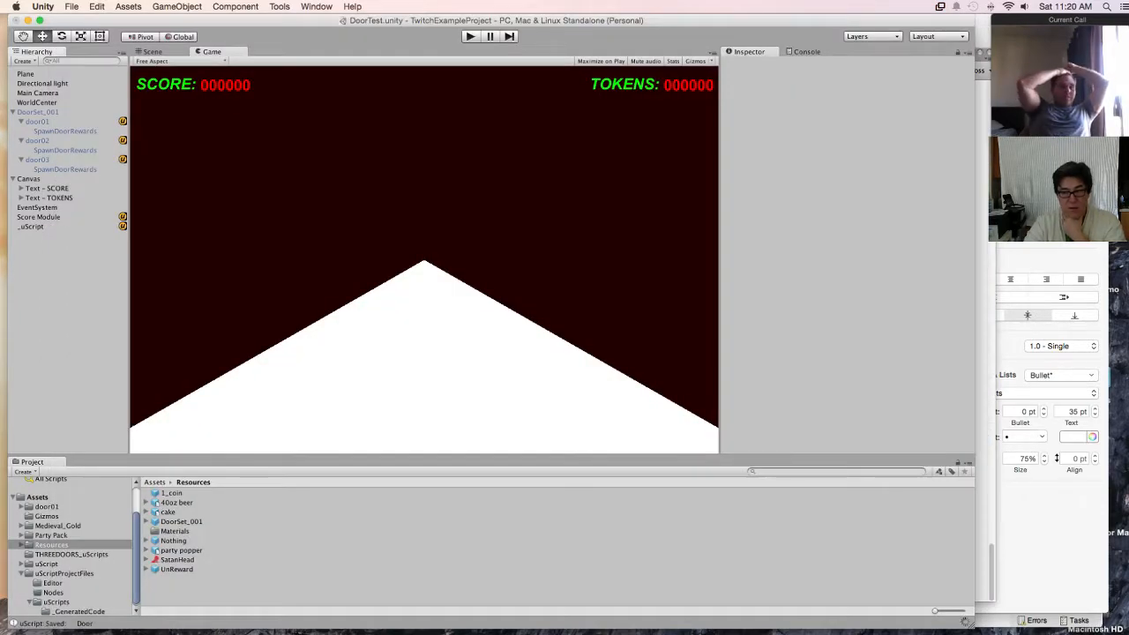
left_click_drag(424, 20, 434, 20)
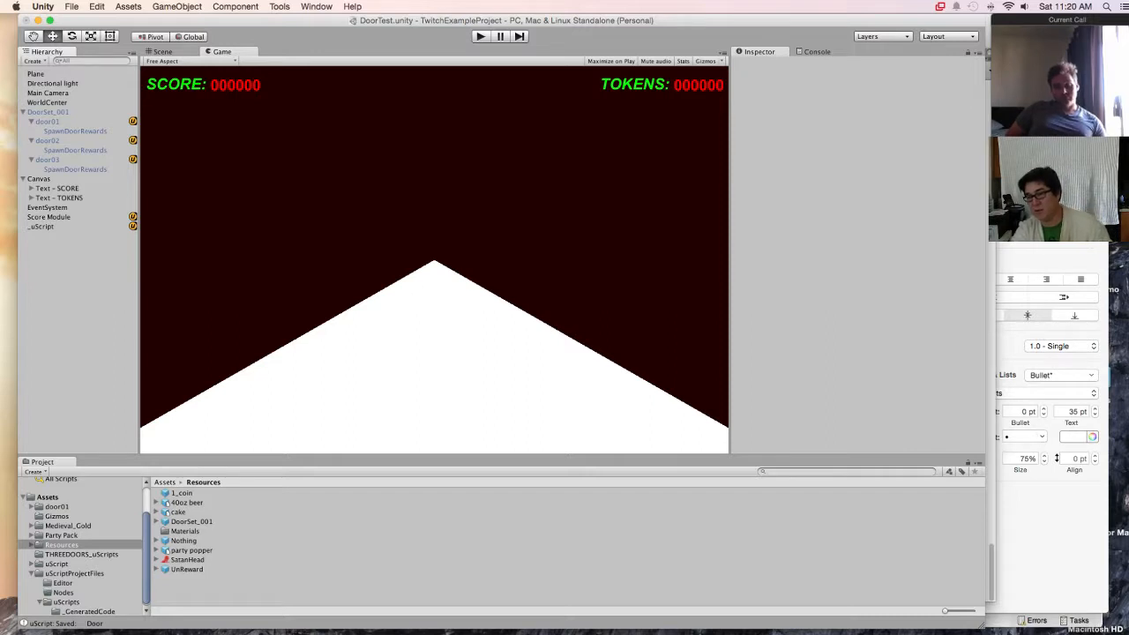
left_click(316, 6)
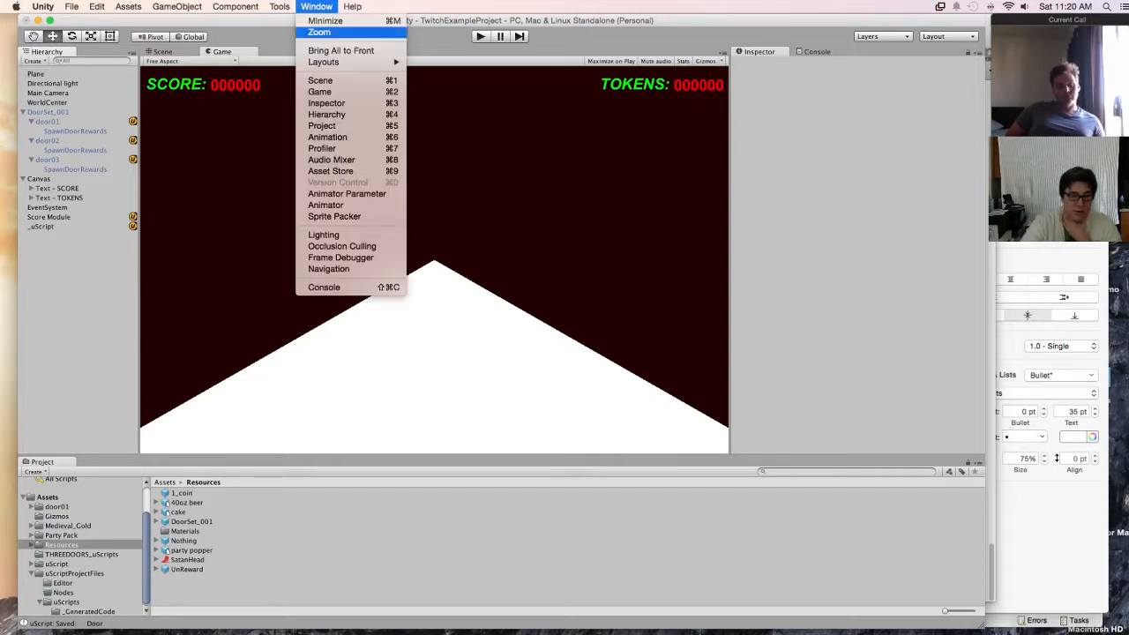
left_click(331, 171)
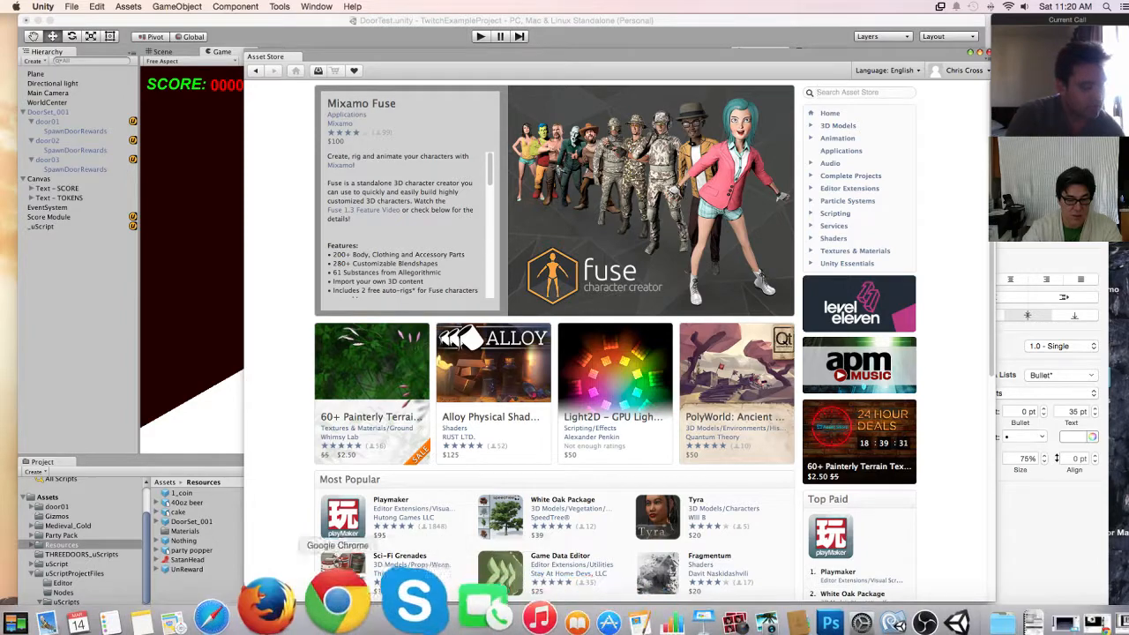
Step: Switch to Chrome and open the Particle Systems/Fire category from the Asset Store home page
left_click(335, 600)
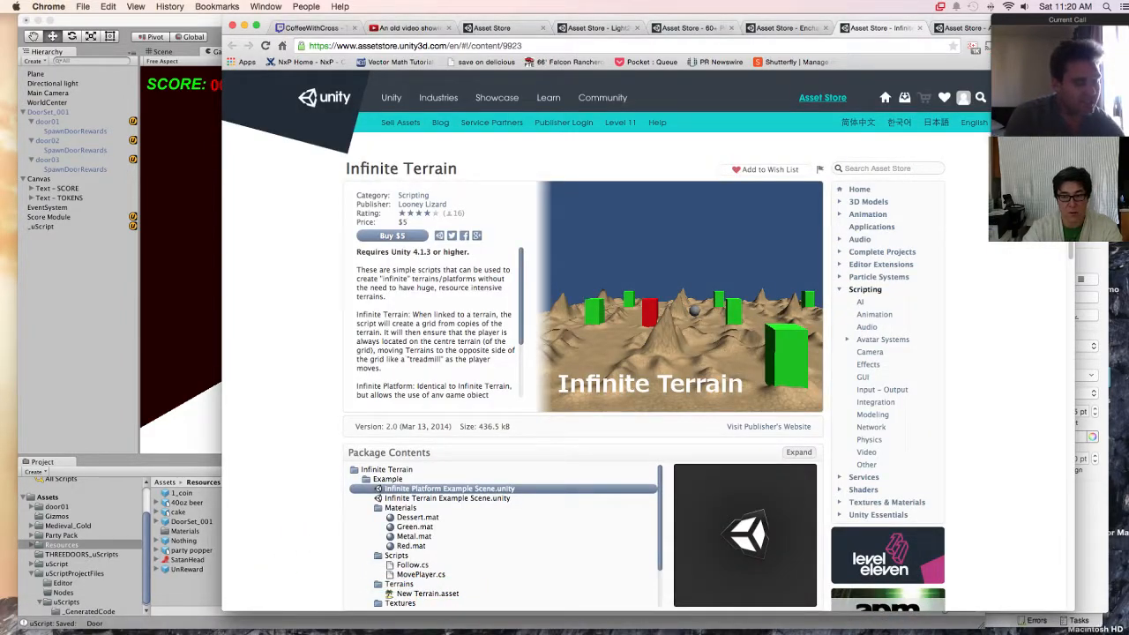
left_click_drag(618, 18, 484, 18)
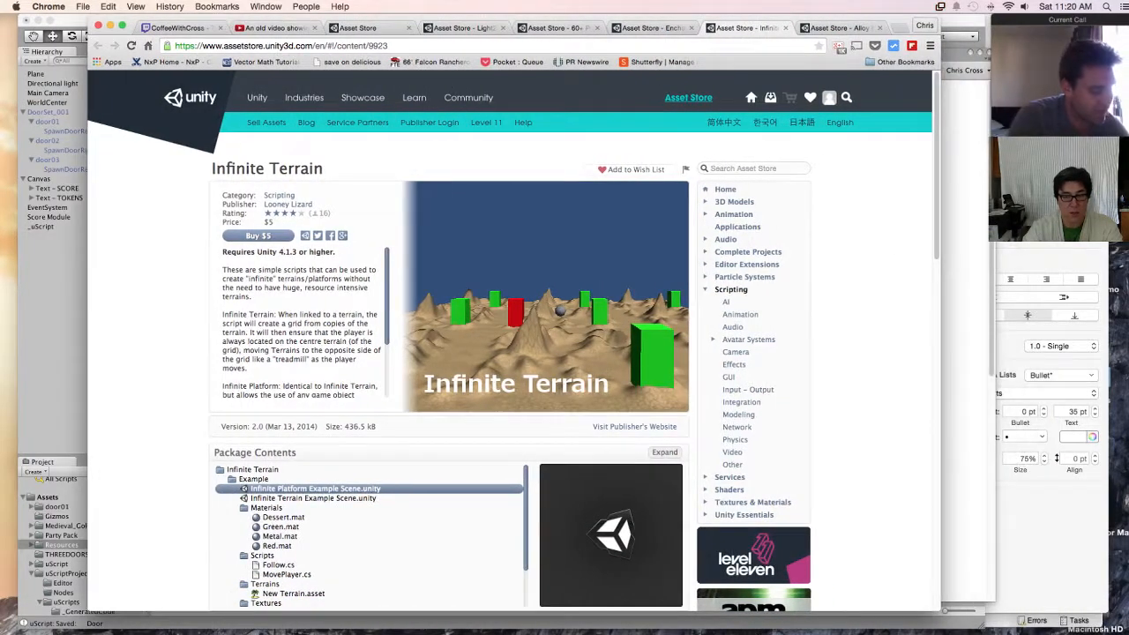
left_click(369, 28)
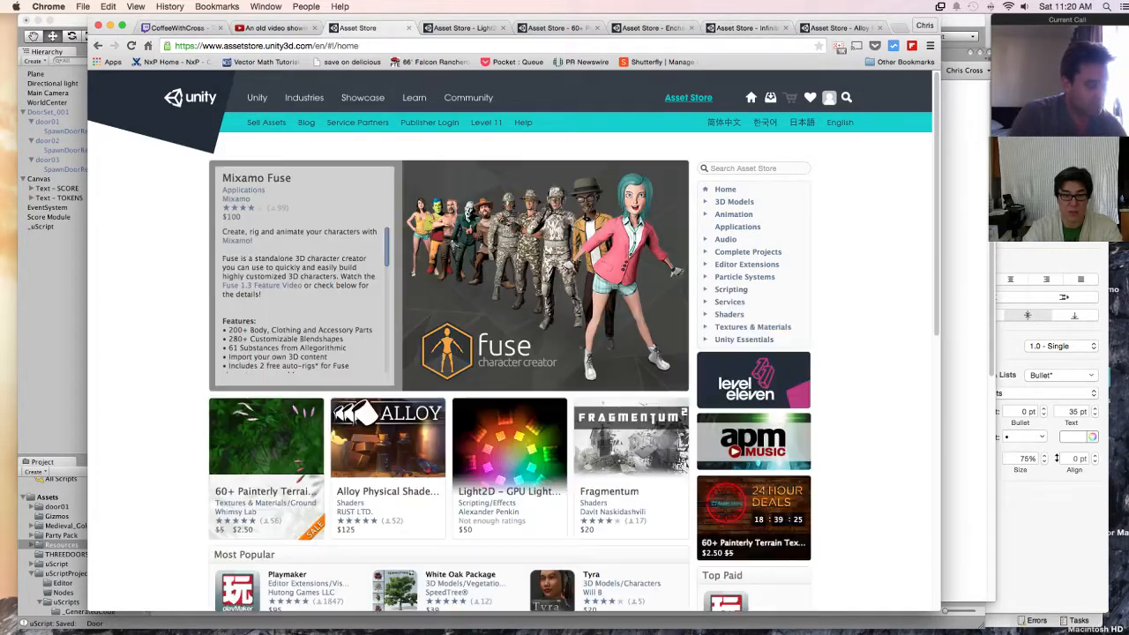
left_click(741, 169)
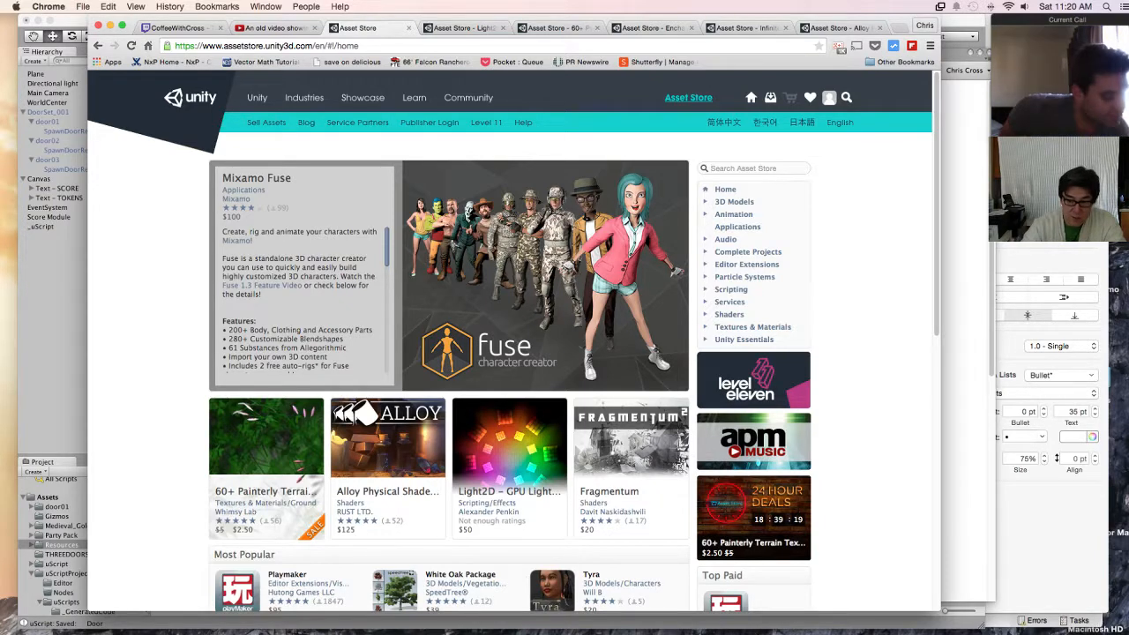
left_click(745, 277)
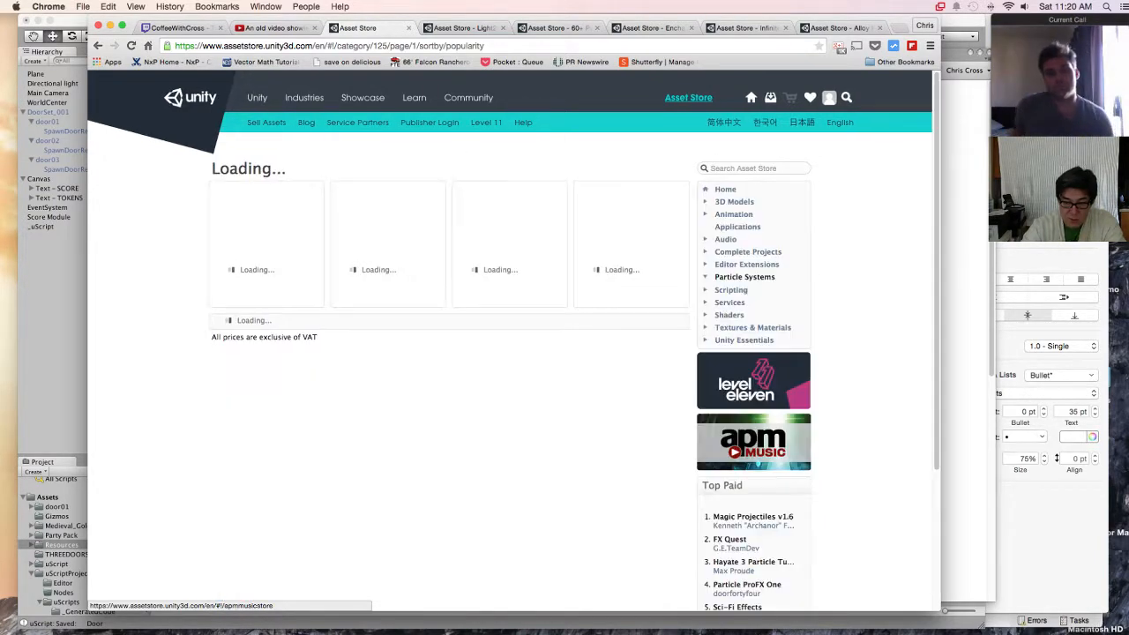
left_click(729, 289)
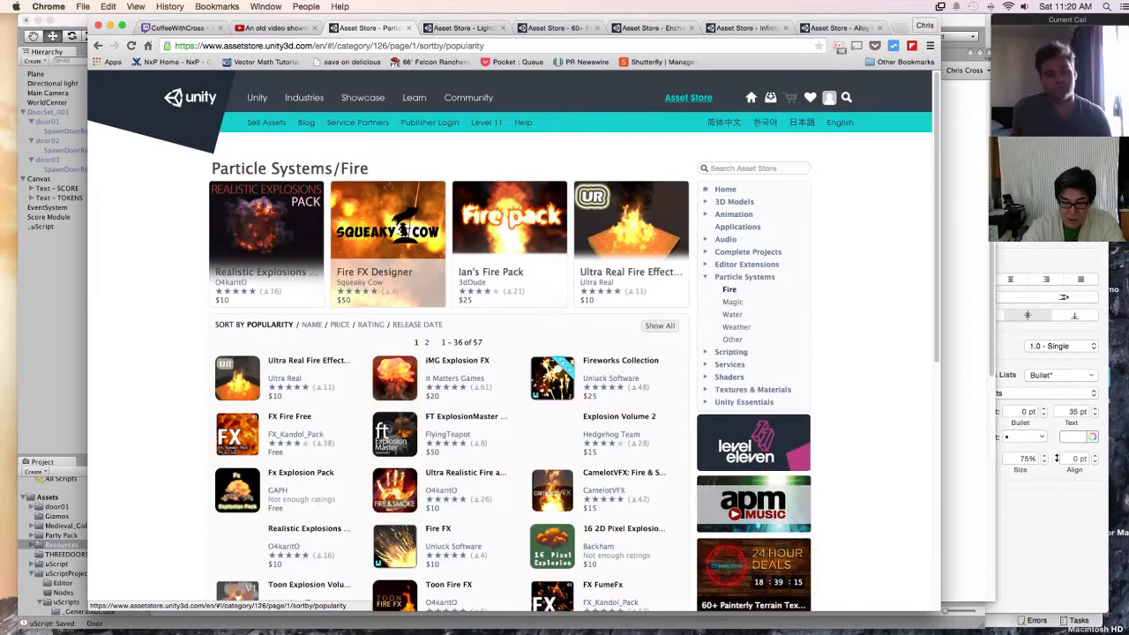
Step: Sort the Fire particle assets by price and browse the cheapest ones
scroll(512, 352, "down", 5)
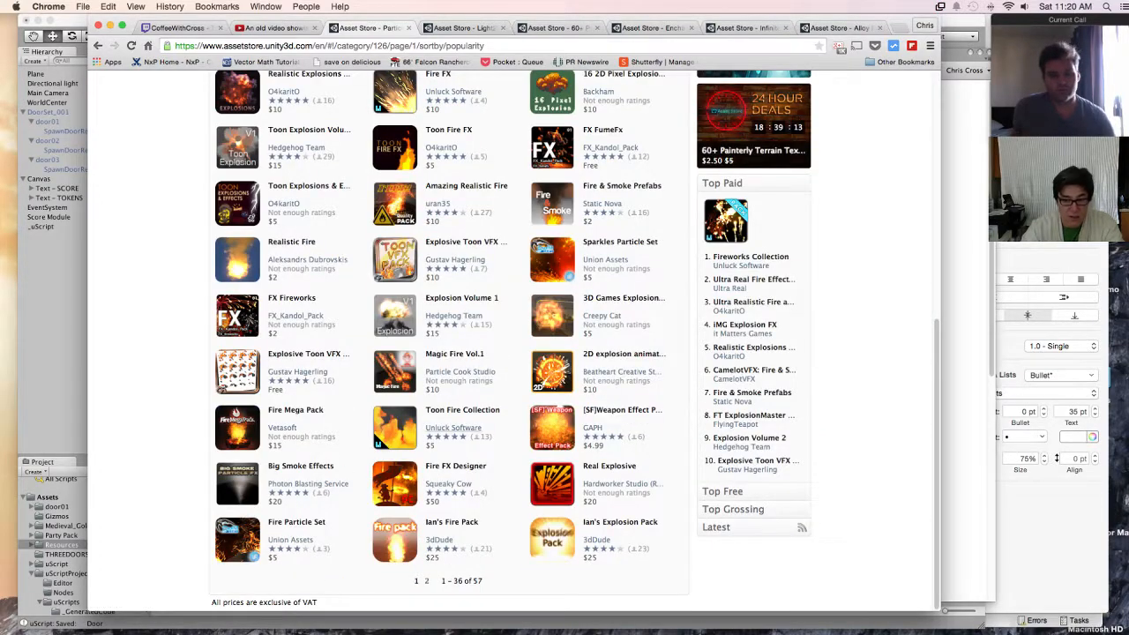
scroll(453, 429, "up", 5)
left_click(340, 324)
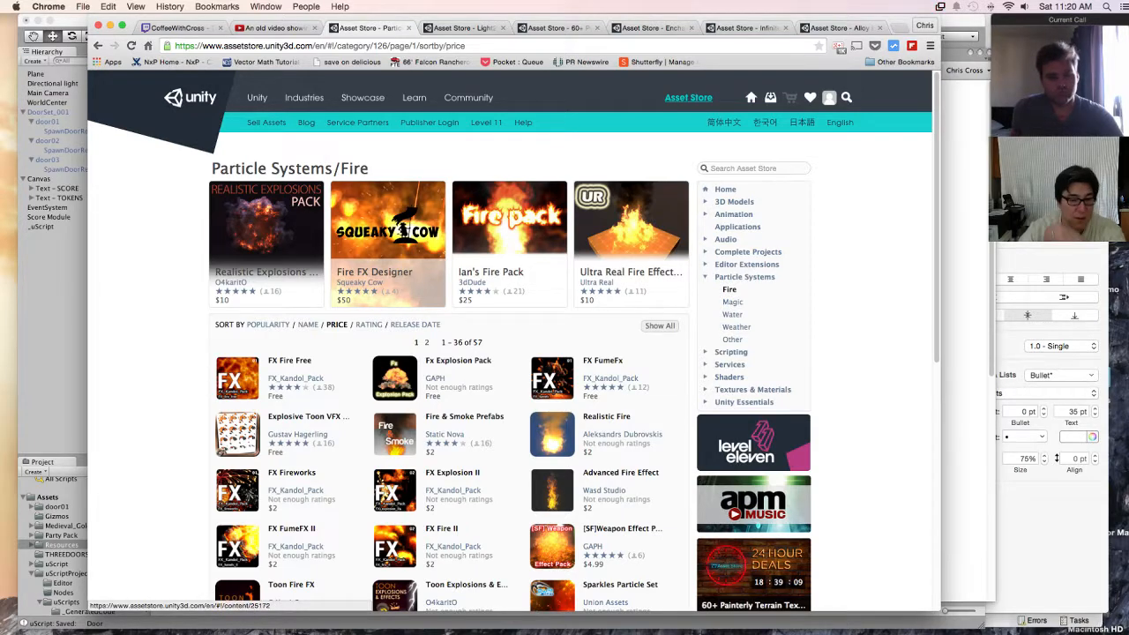
scroll(511, 353, "down", 2)
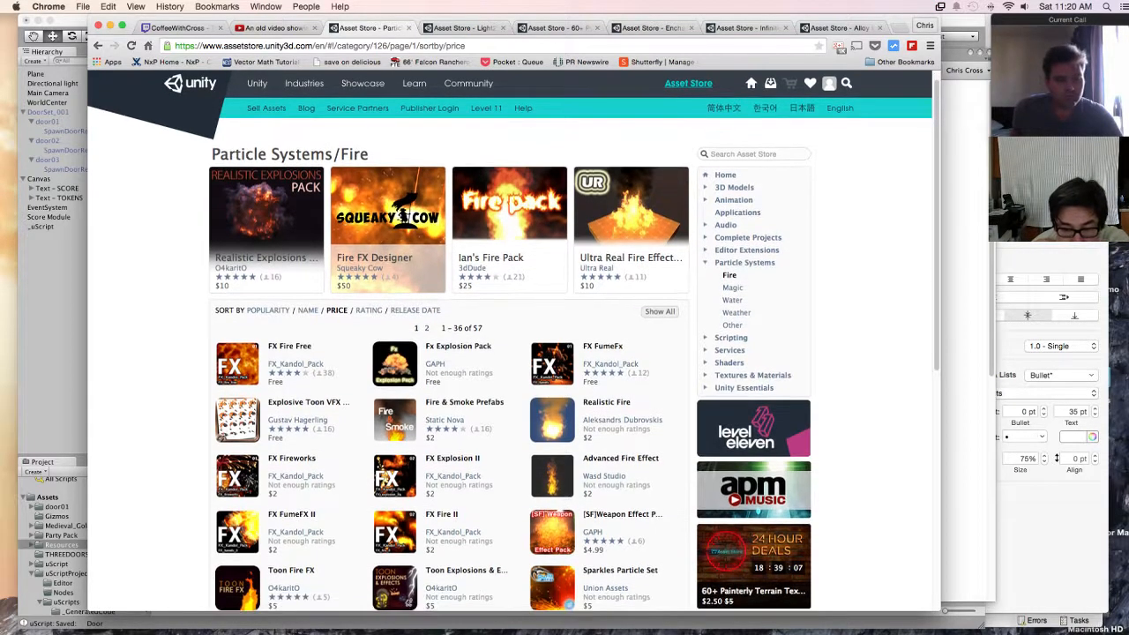
Step: Open the Realistic Fire asset in a new tab and view its preview images through to the last one
right_click(604, 343)
left_click(626, 346)
left_click(423, 29)
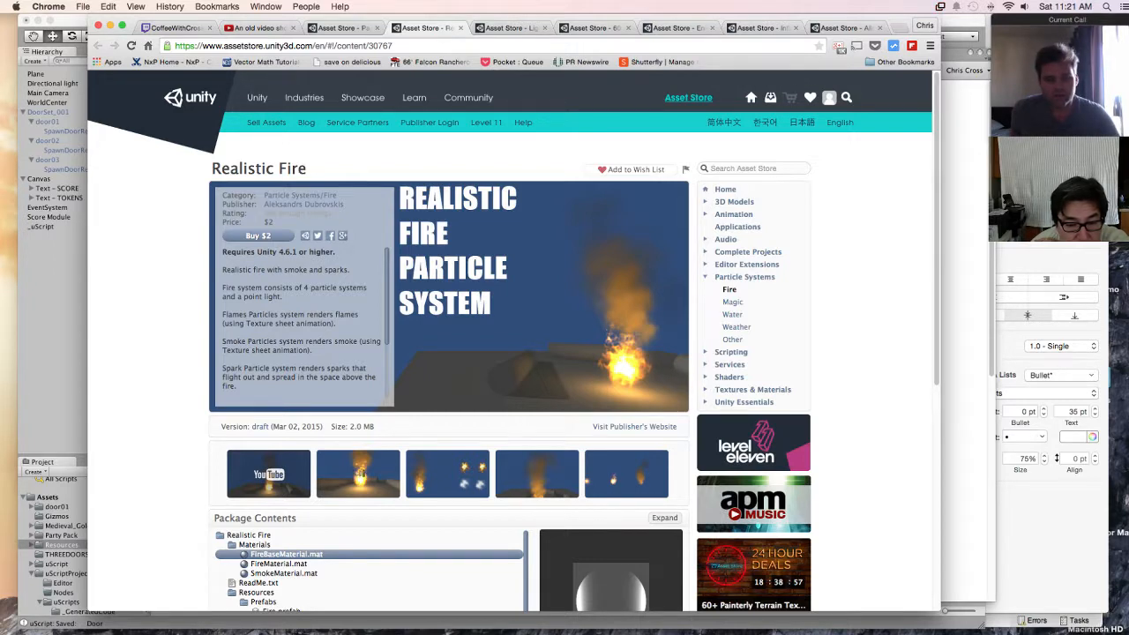
left_click(360, 474)
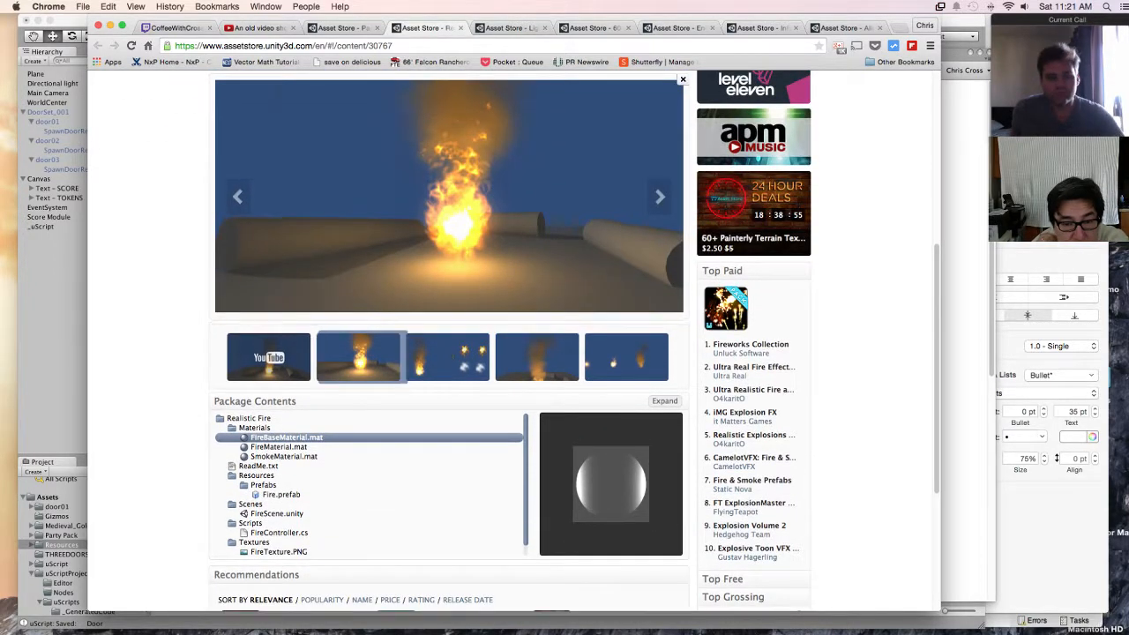
key("Right")
key("Right")
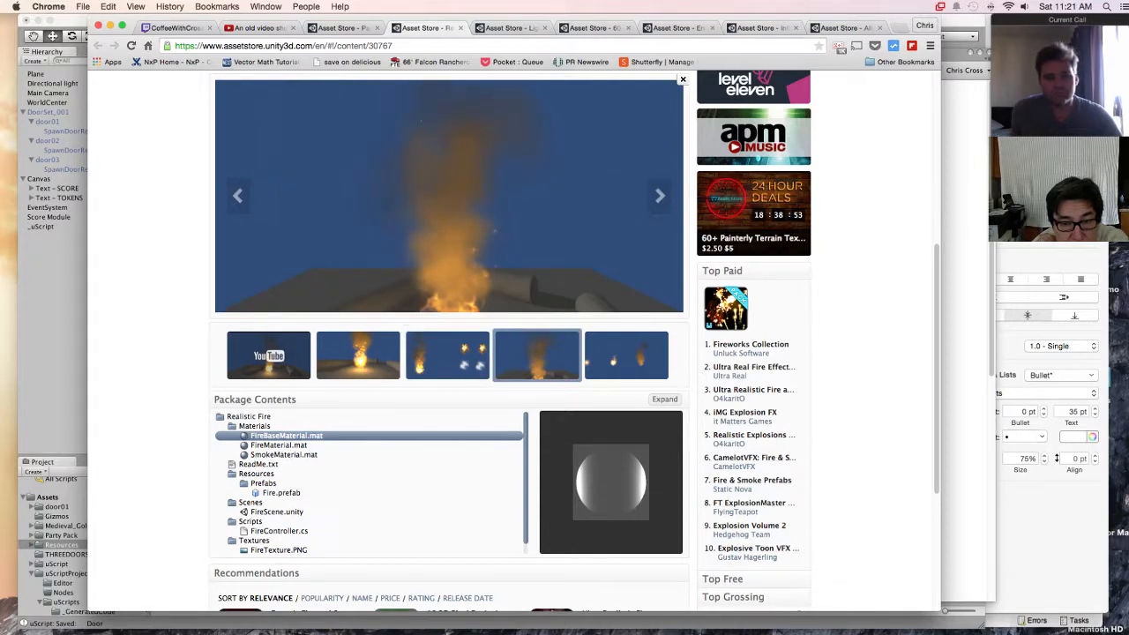
key("Right")
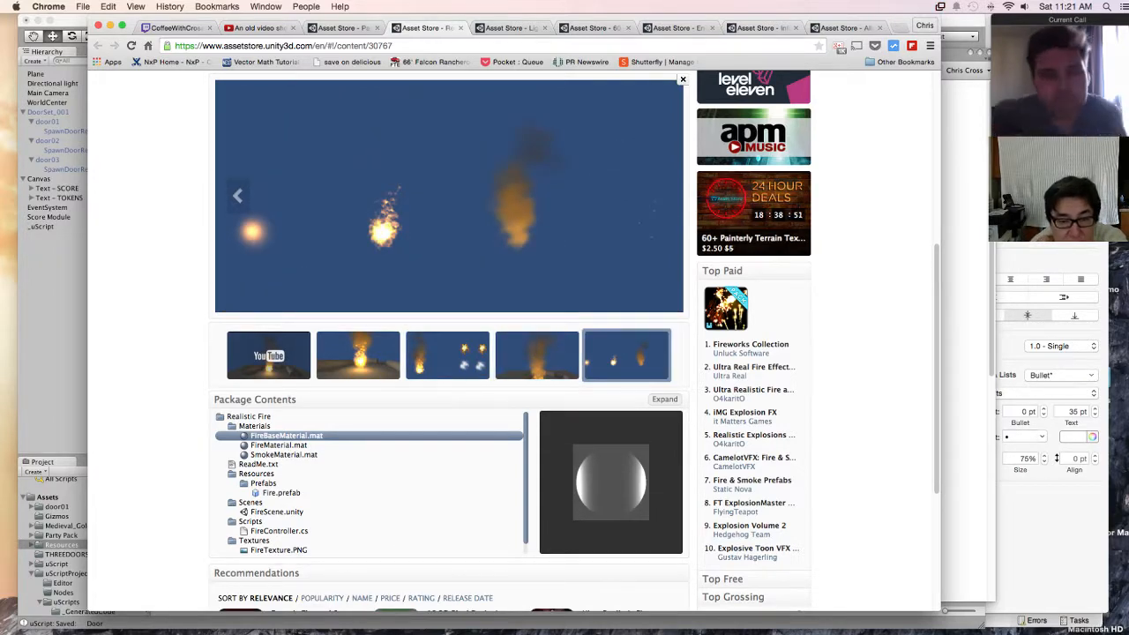
Step: Examine the Realistic Fire asset's description, version and size details, package contents and recommendations
scroll(514, 340, "up", 4)
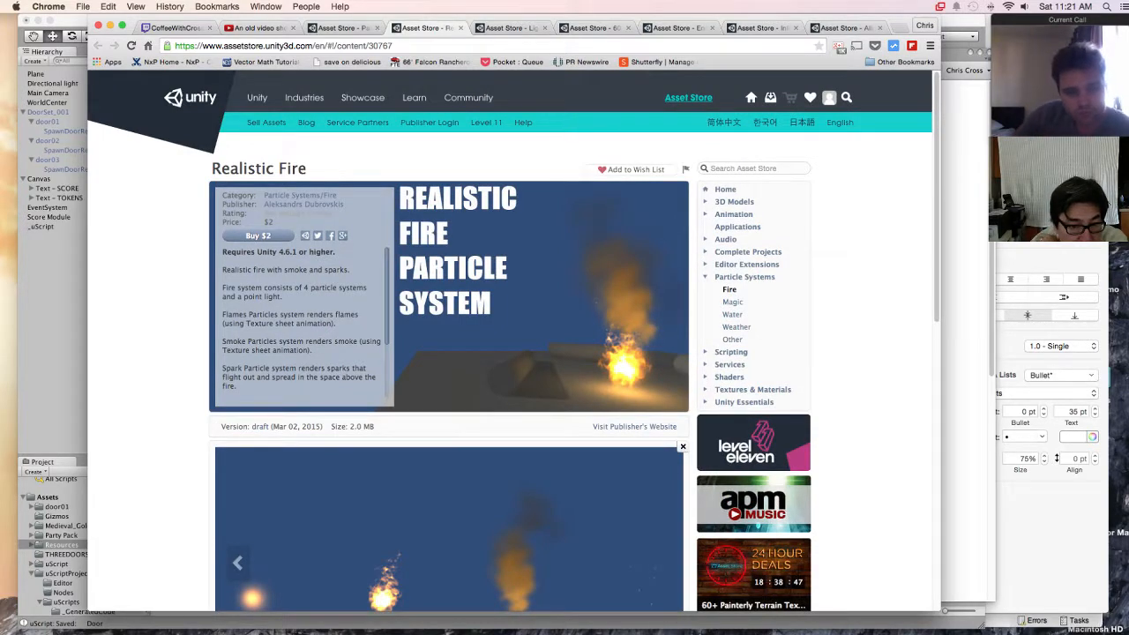
scroll(304, 326, "down", 3)
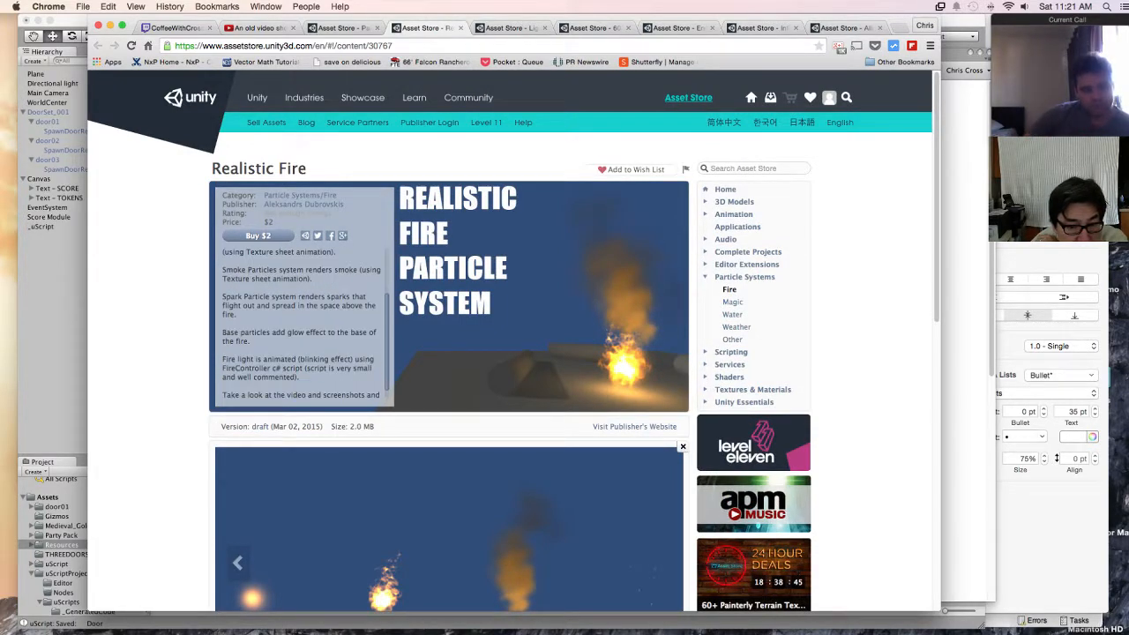
scroll(304, 327, "up", 3)
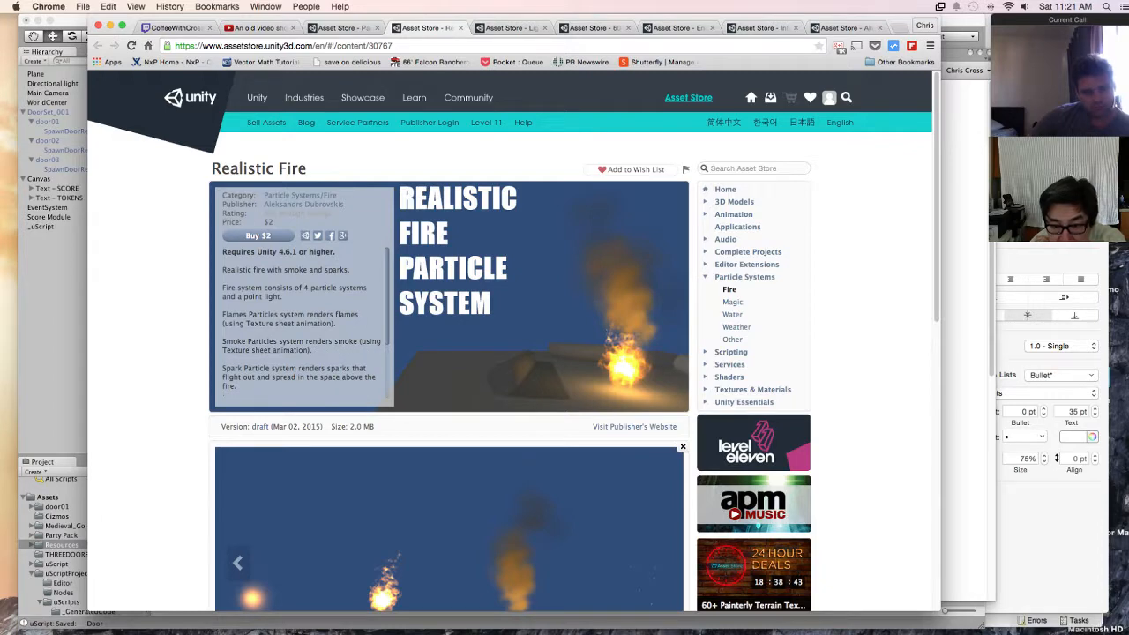
scroll(513, 341, "down", 2)
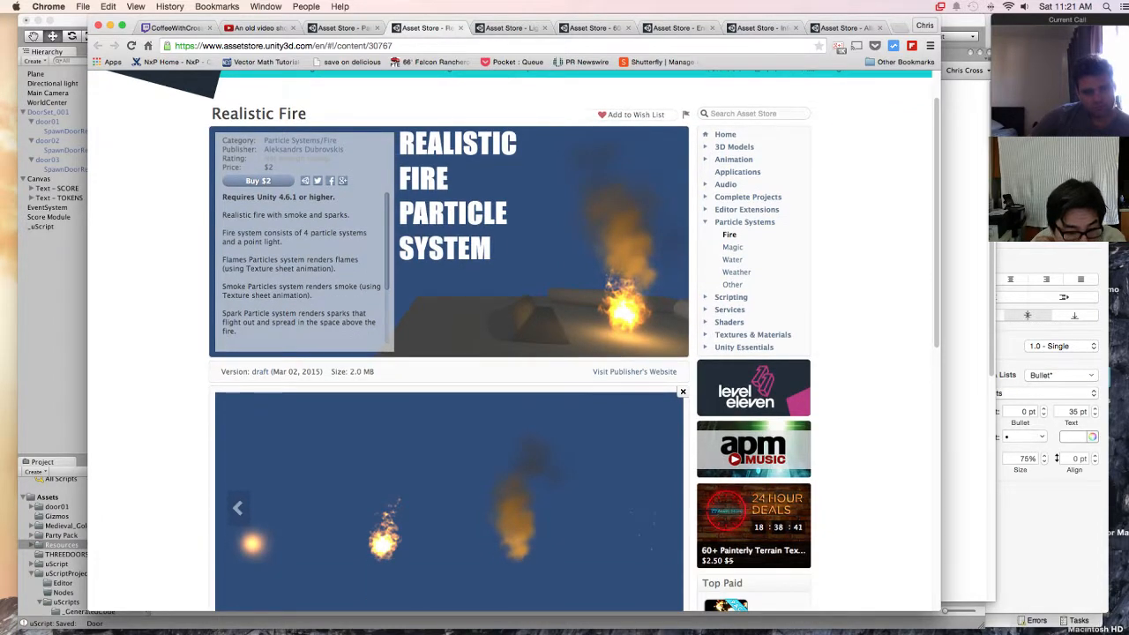
triple_click(292, 371)
left_click(293, 371)
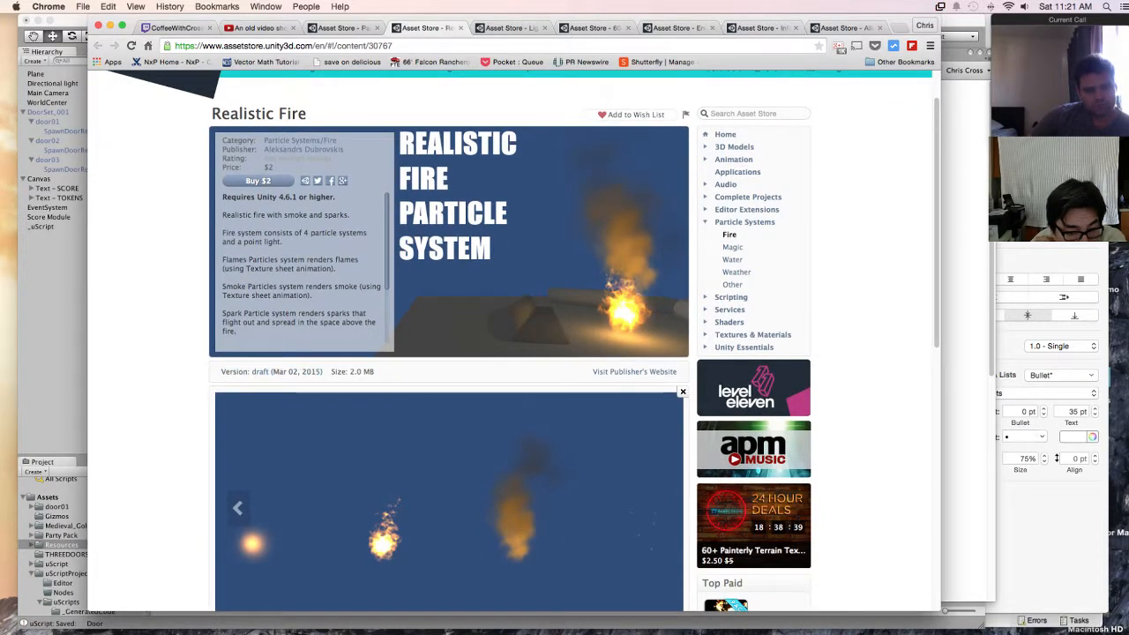
scroll(293, 371, "down", 8)
scroll(512, 340, "down", 6)
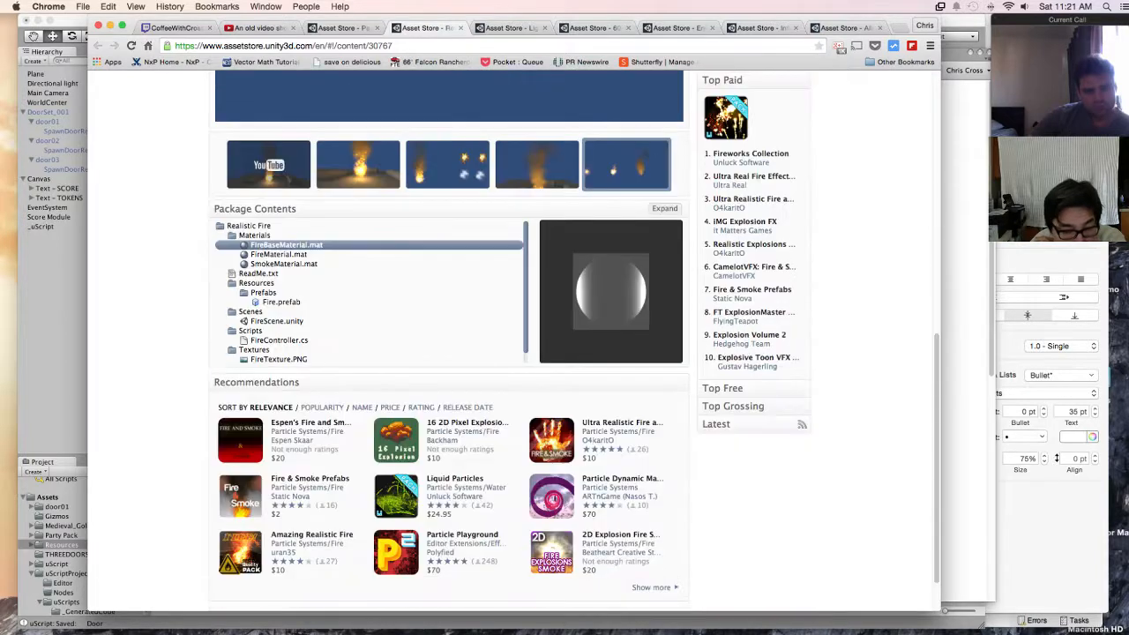
scroll(512, 340, "up", 15)
scroll(302, 322, "down", 3)
scroll(301, 322, "down", 1)
scroll(302, 322, "up", 3)
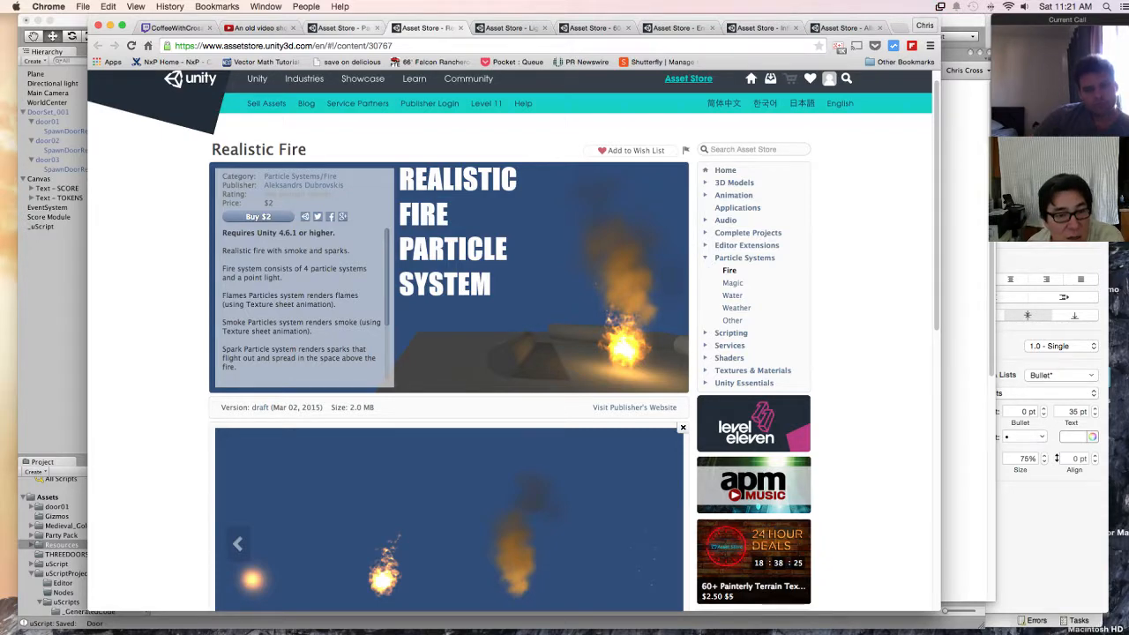
Step: Return to the price-sorted Fire listing, open Toon Fire FX and examine its screenshots and package contents
left_click(342, 29)
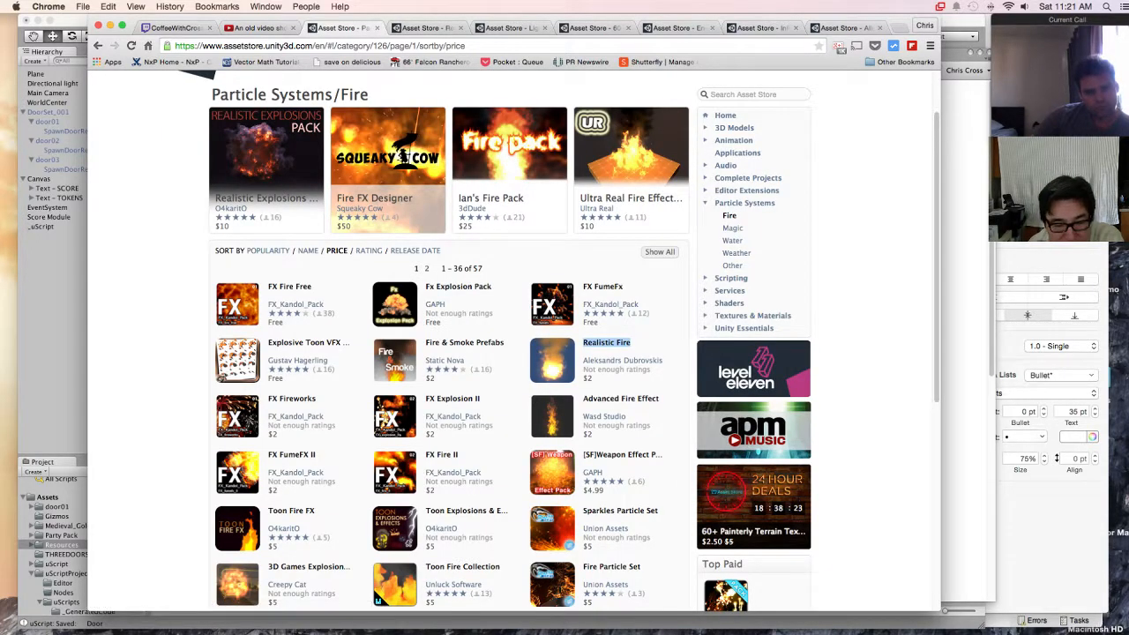
scroll(441, 464, "down", 2)
scroll(441, 464, "down", 2)
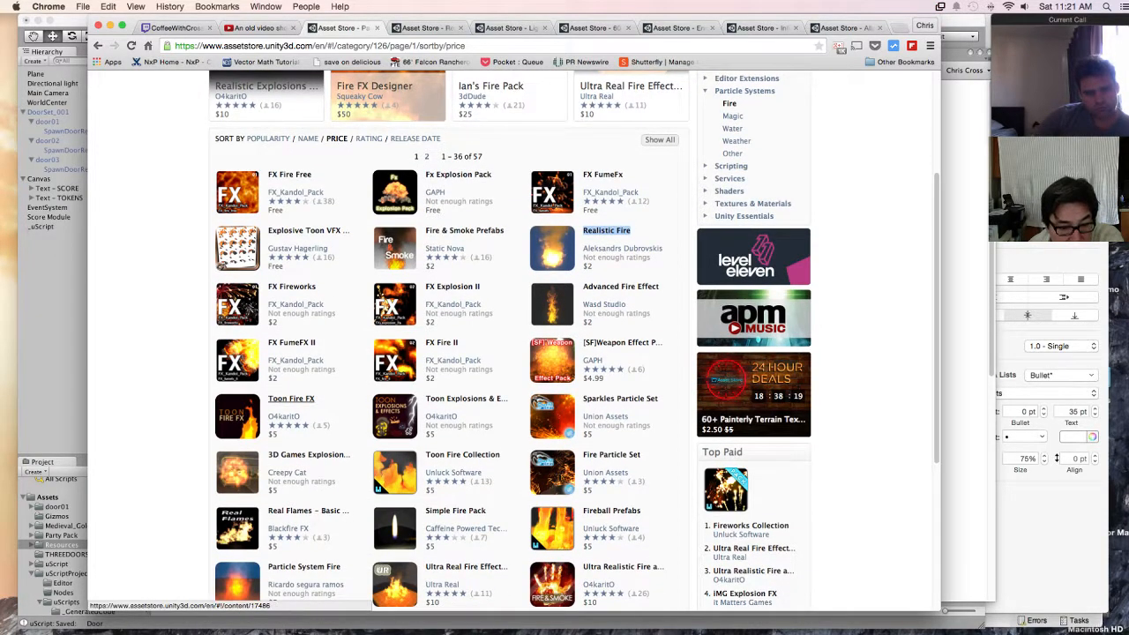
left_click(292, 400)
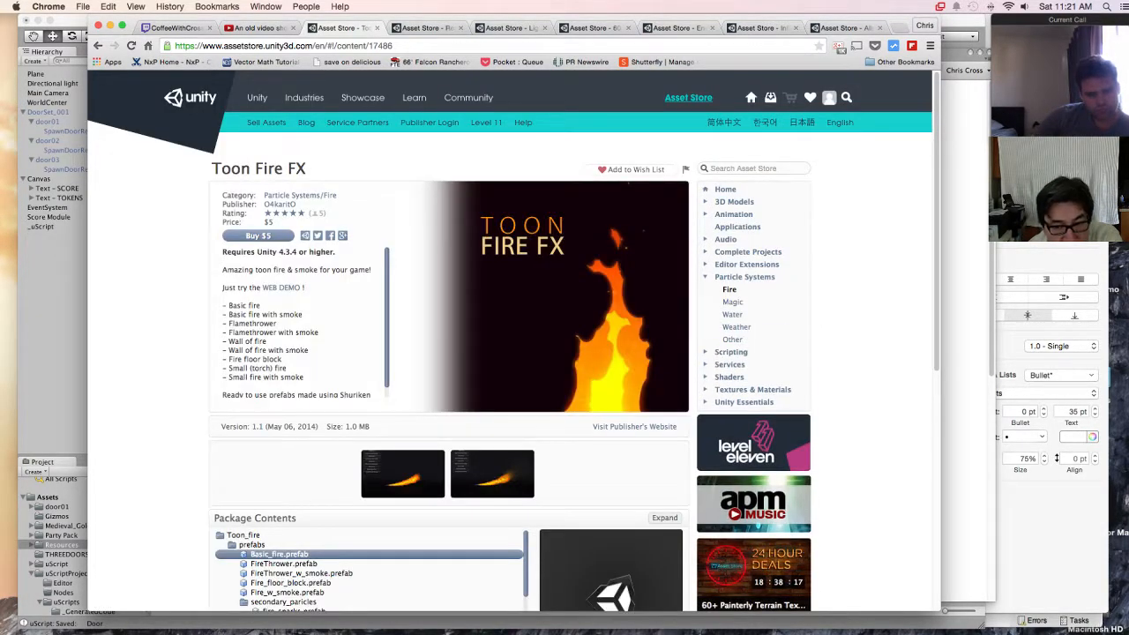
left_click(404, 473)
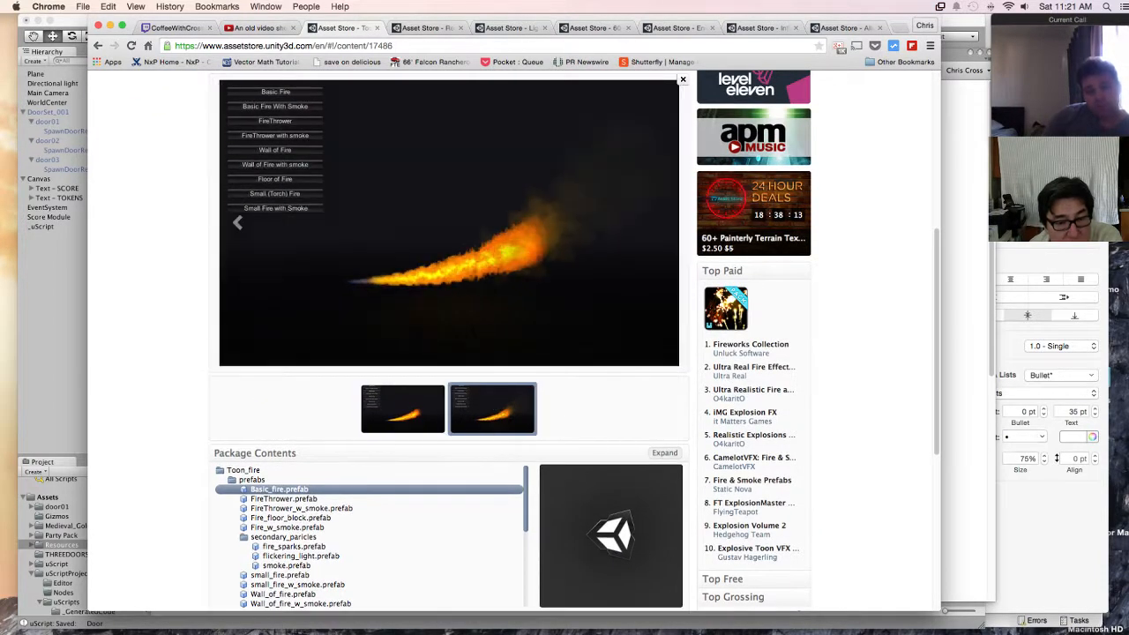
scroll(453, 341, "down", 2)
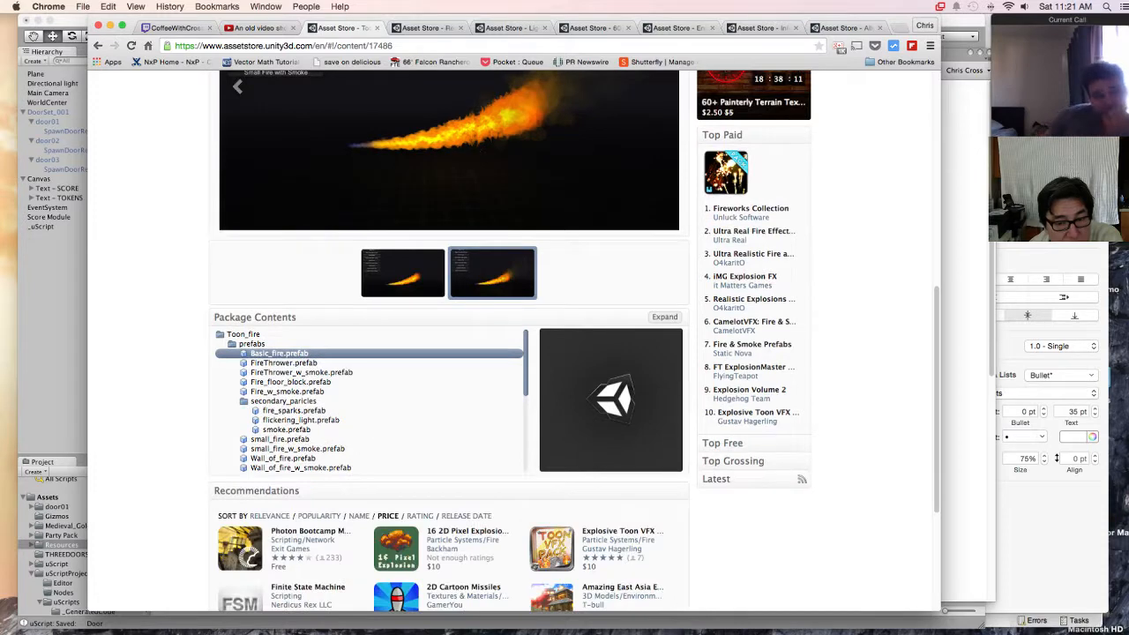
scroll(453, 341, "up", 7)
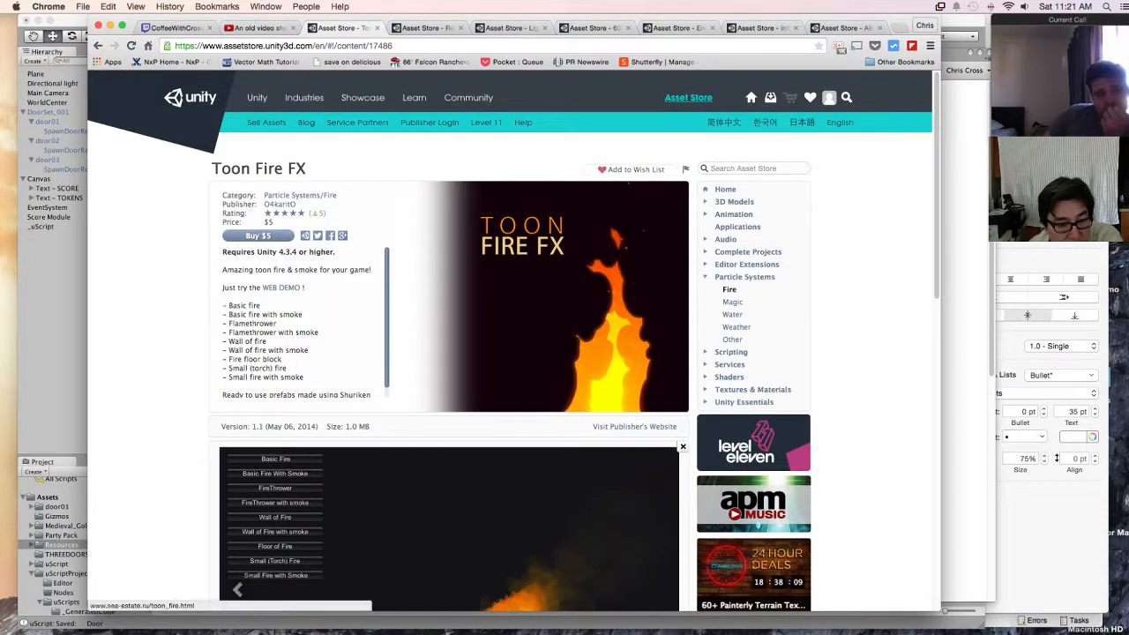
Step: Open the Toon Fire FX web demo and always allow plug-ins on its site
left_click(282, 287)
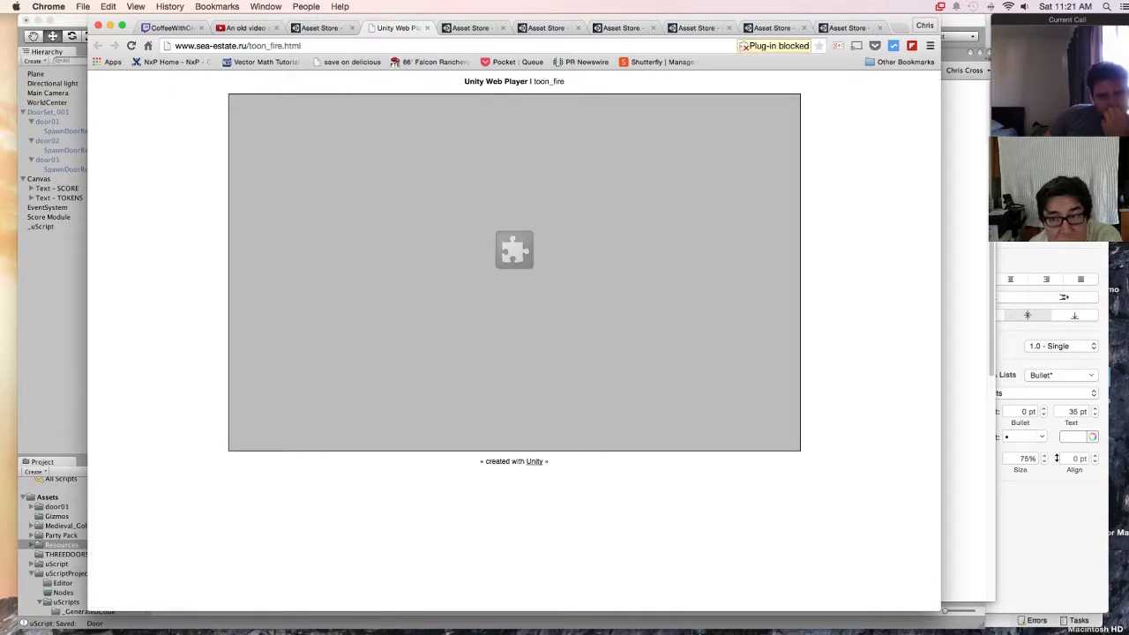
left_click(804, 47)
left_click(651, 96)
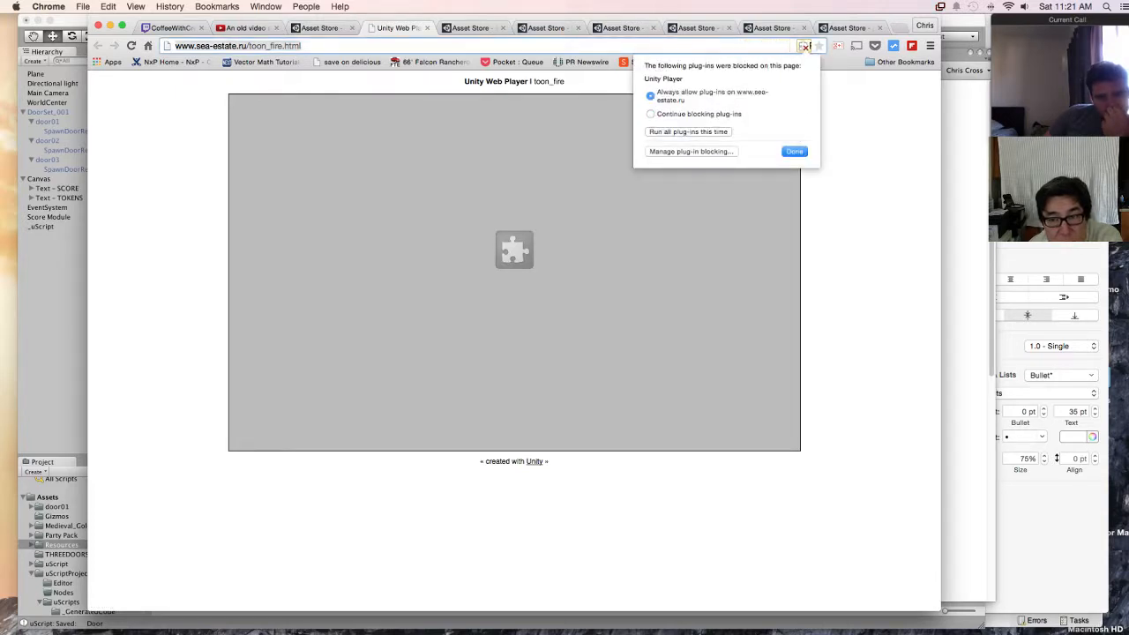
left_click(795, 151)
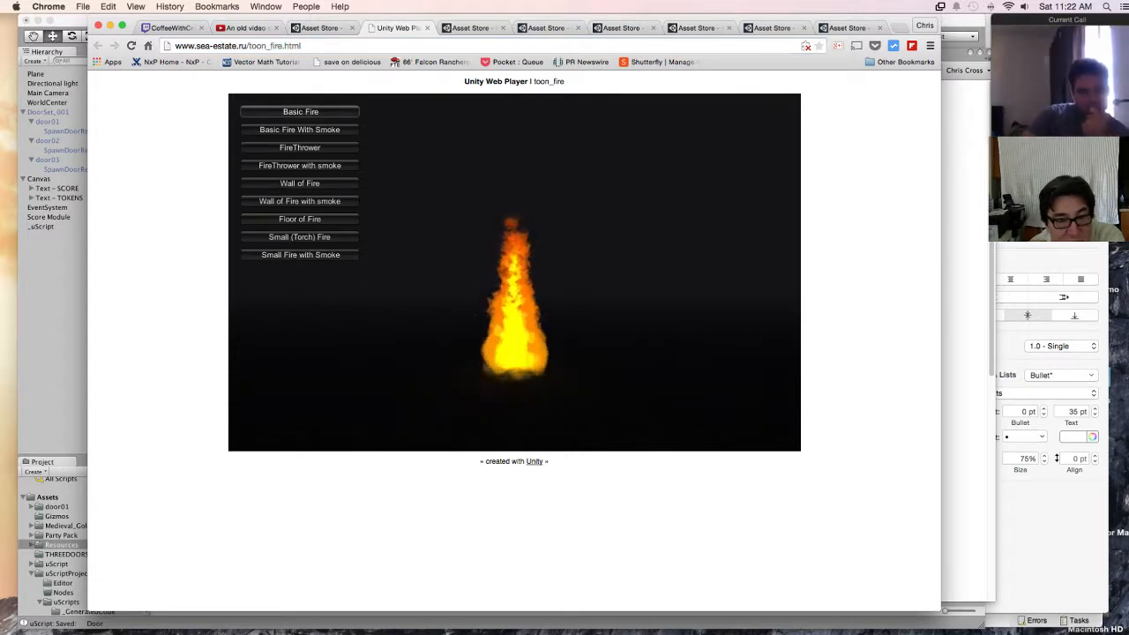
Step: Preview the remaining Toon Fire demo effects, from Basic Fire With Smoke and FireThrower through Wall, Floor and Small (Torch) Fire to Small Fire with Smoke
left_click(300, 129)
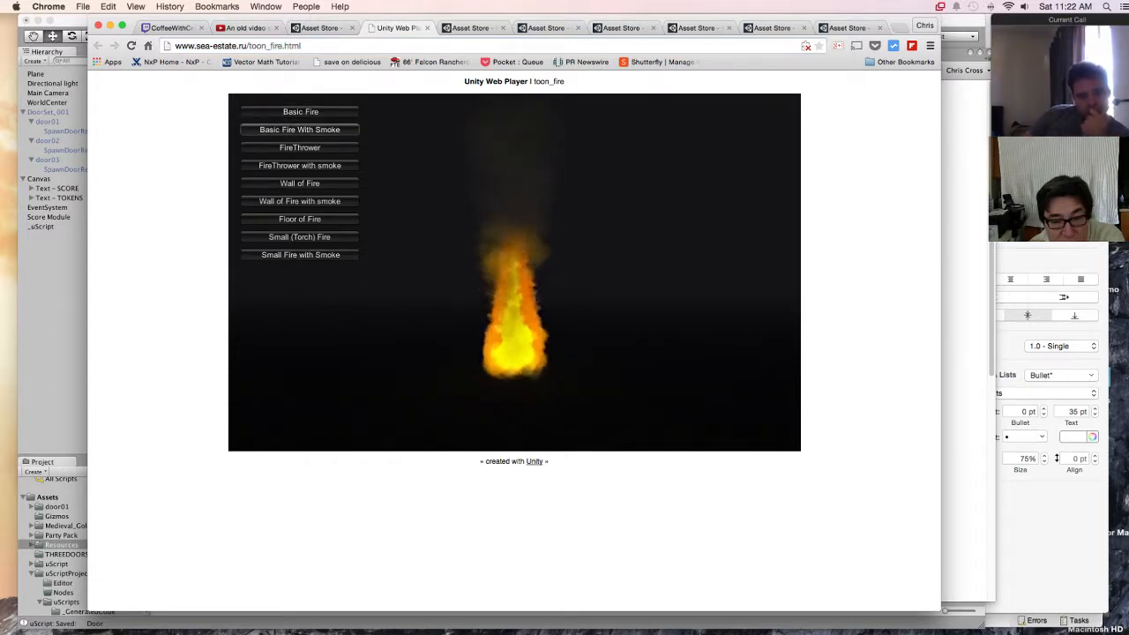
left_click(300, 147)
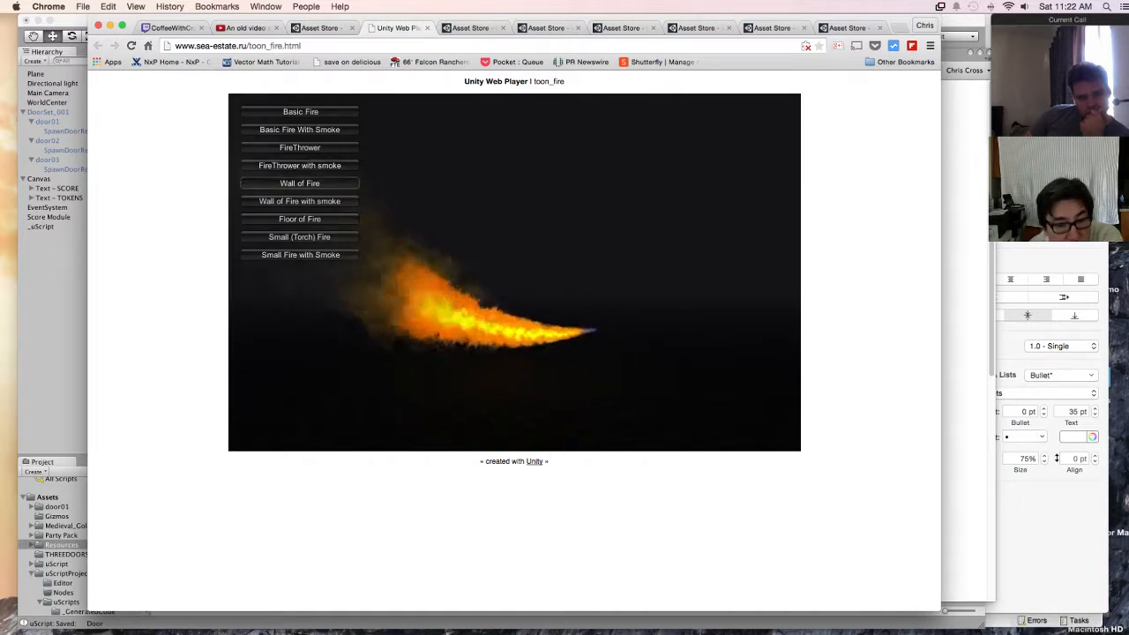
left_click(300, 183)
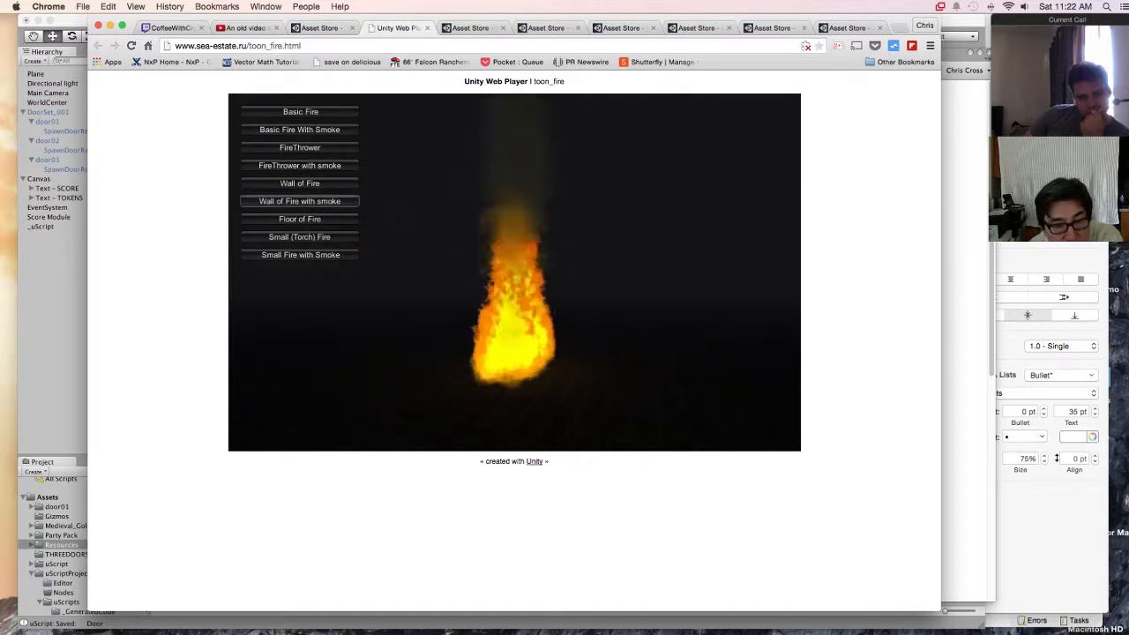
left_click(300, 218)
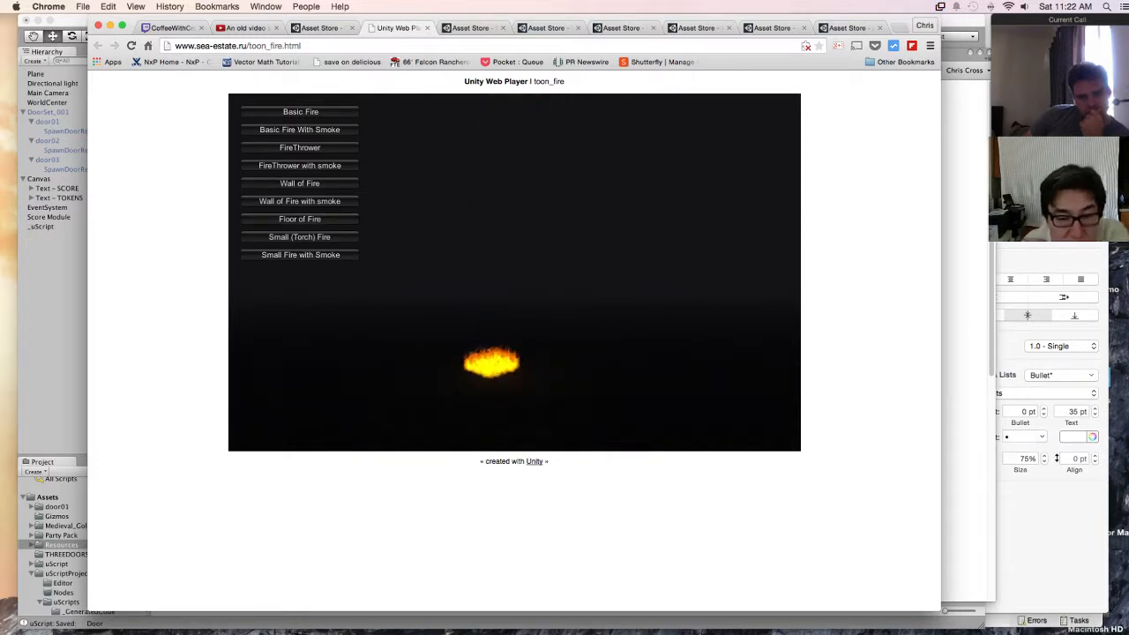
left_click(300, 237)
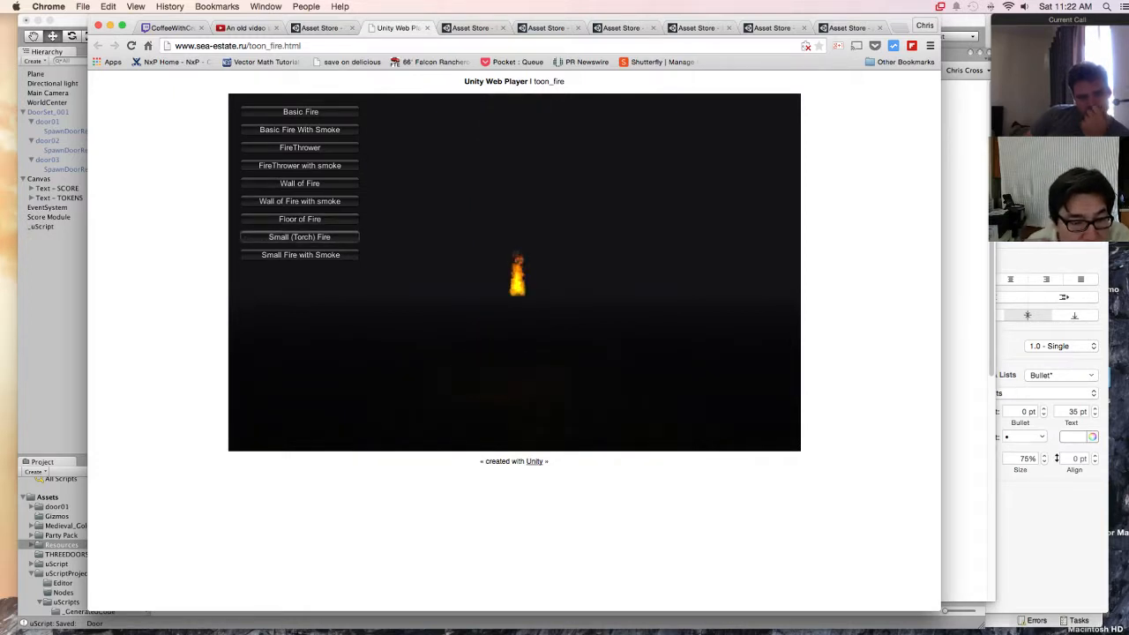
left_click(300, 254)
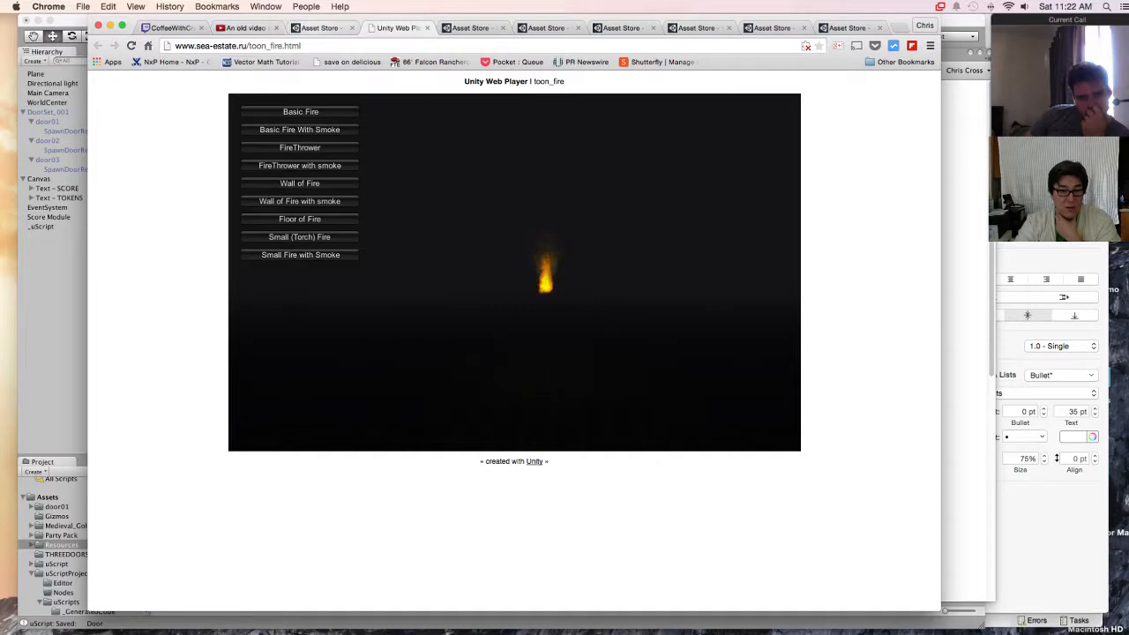
Step: Close the web demo, add Toon Fire FX to the wish list and review its description, screenshots and package contents
left_click(426, 28)
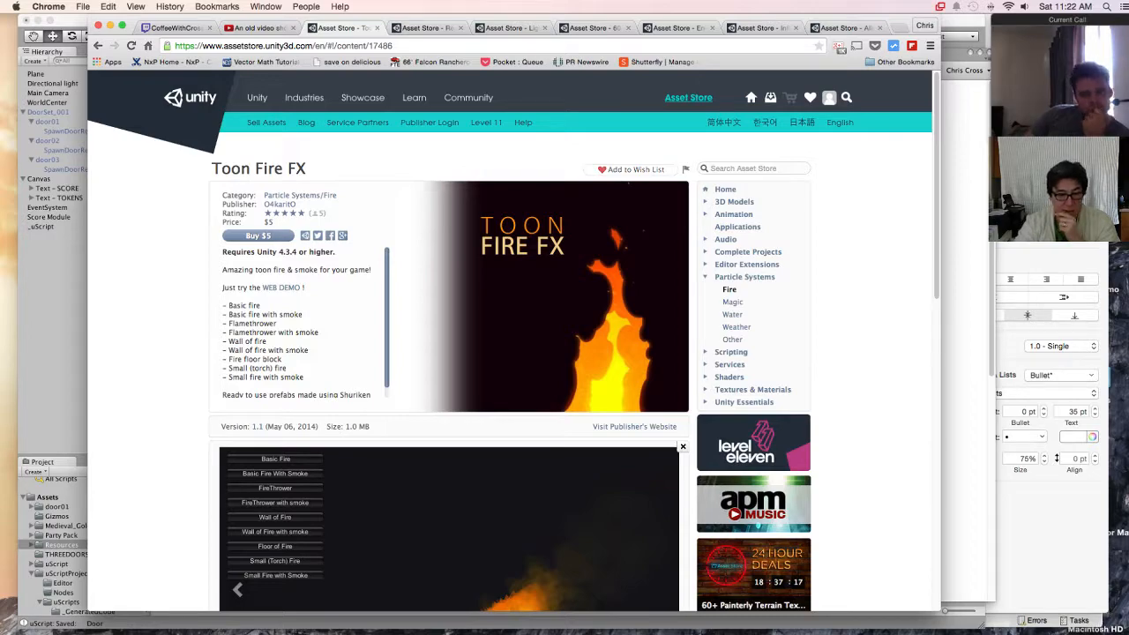
scroll(511, 344, "down", 10)
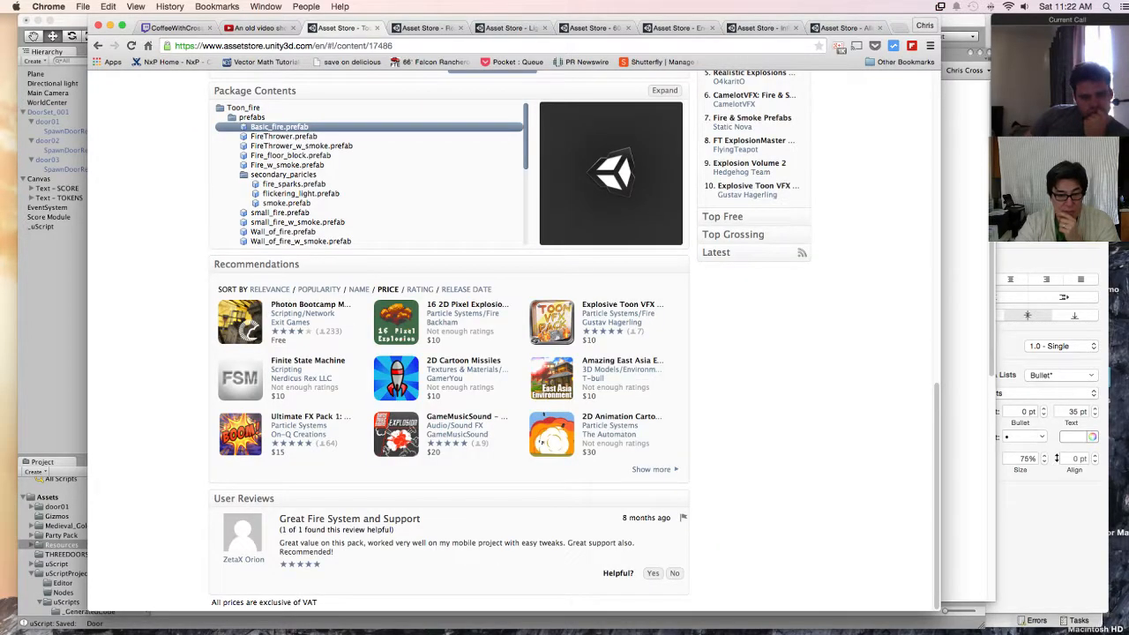
scroll(512, 344, "up", 10)
scroll(512, 344, "up", 4)
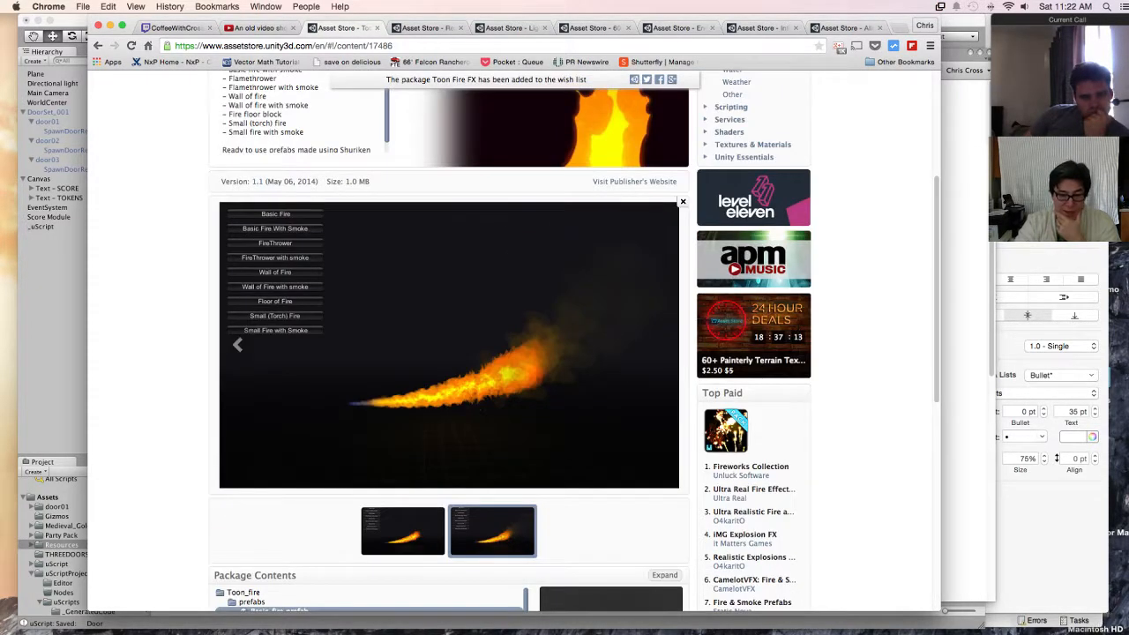
scroll(511, 344, "up", 4)
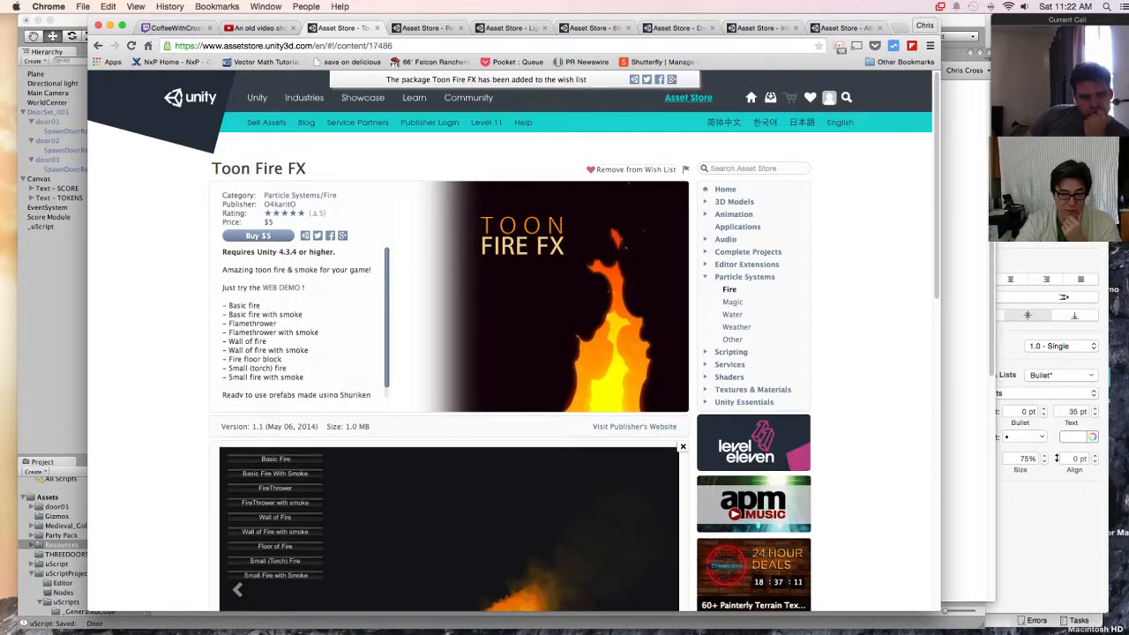
scroll(511, 344, "down", 6)
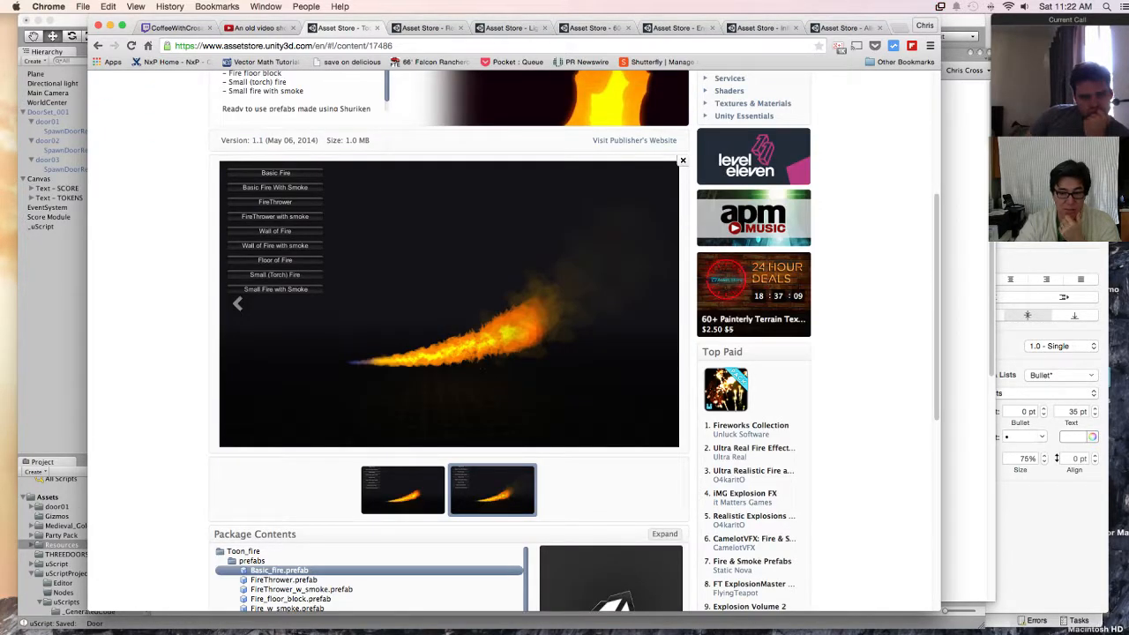
scroll(512, 344, "up", 6)
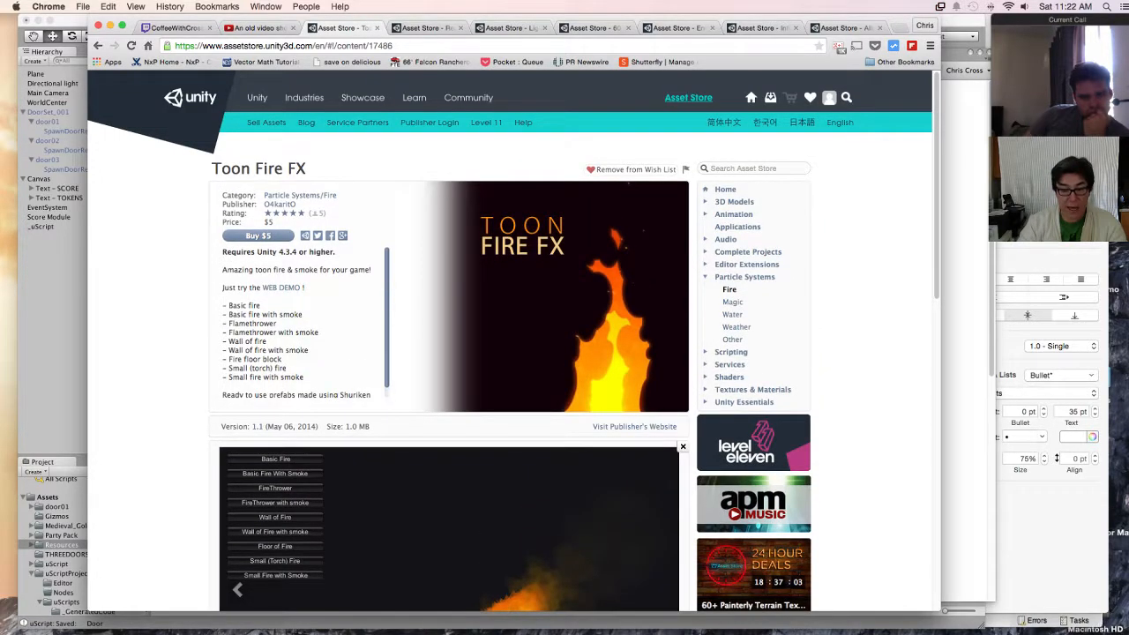
scroll(511, 344, "down", 6)
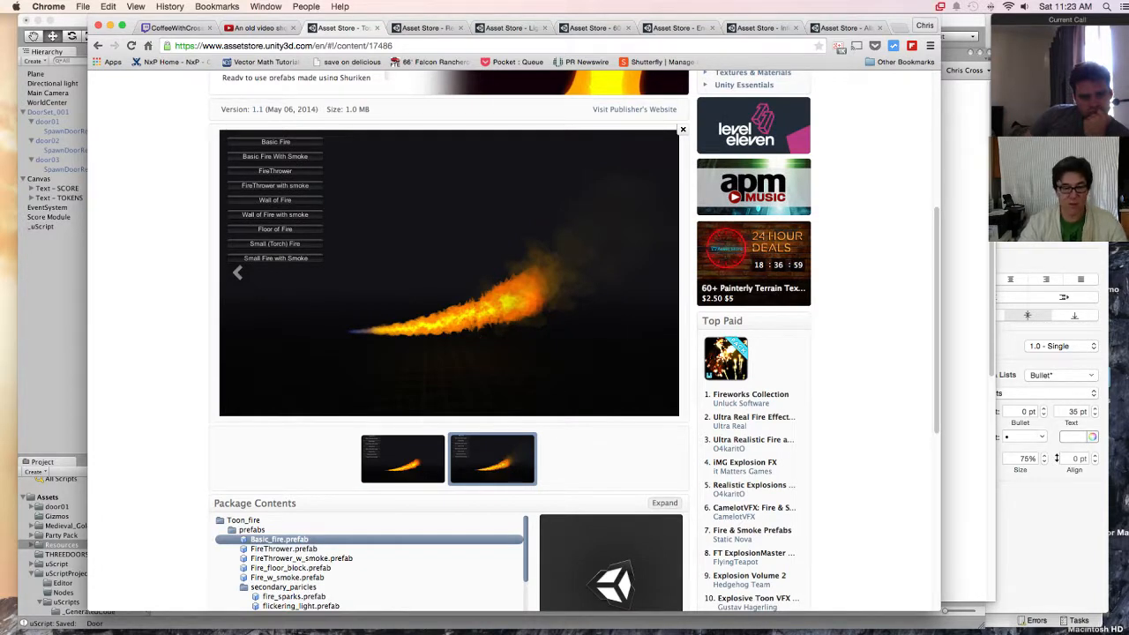
scroll(512, 344, "up", 6)
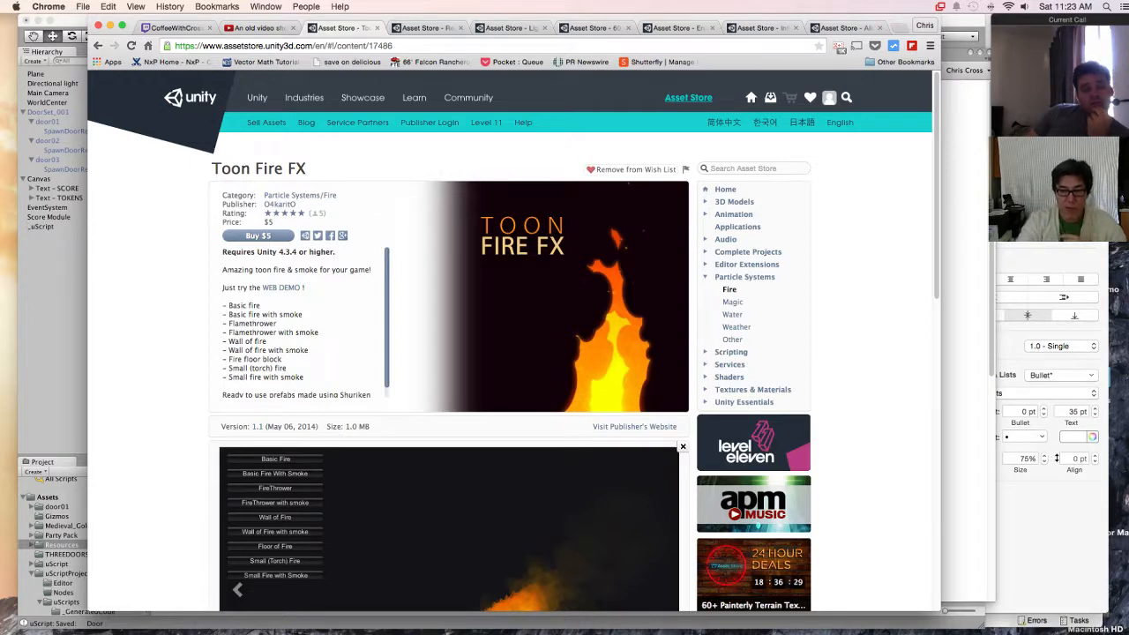
Step: Return to the price-sorted Particle Systems/Fire listing and look through the whole first page of assets
left_click(98, 45)
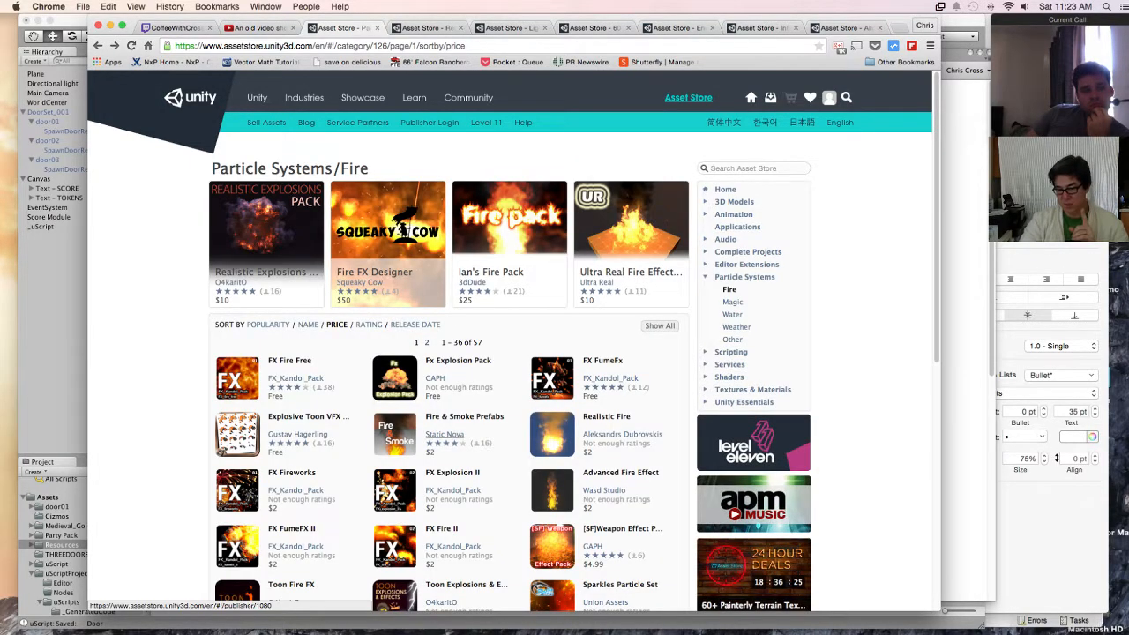
scroll(446, 439, "down", 8)
scroll(454, 439, "down", 2)
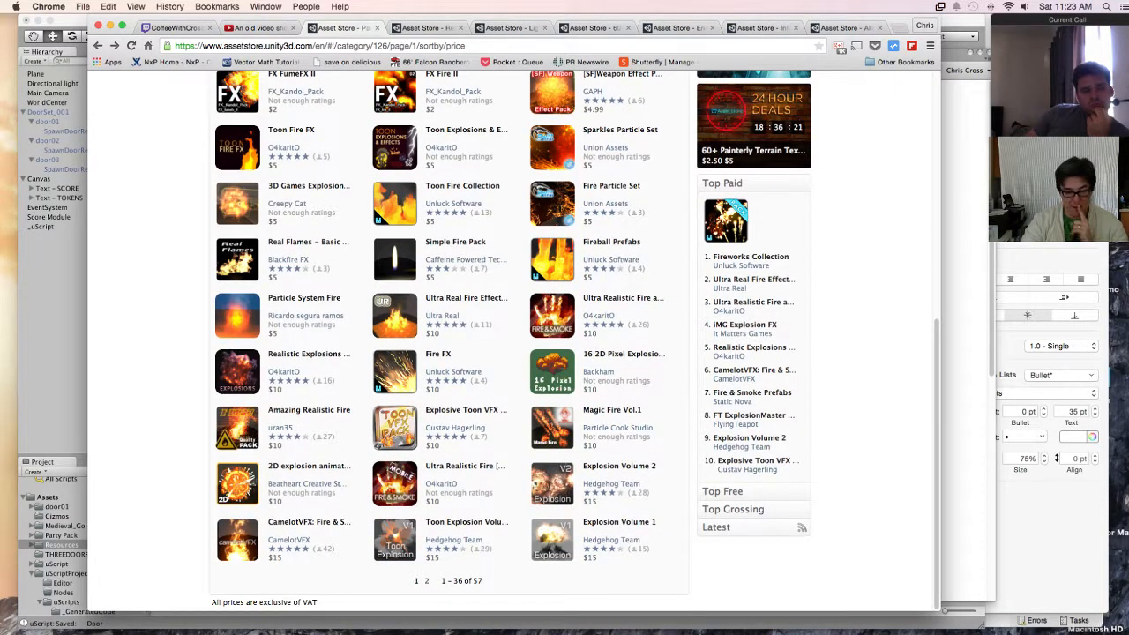
scroll(453, 439, "up", 10)
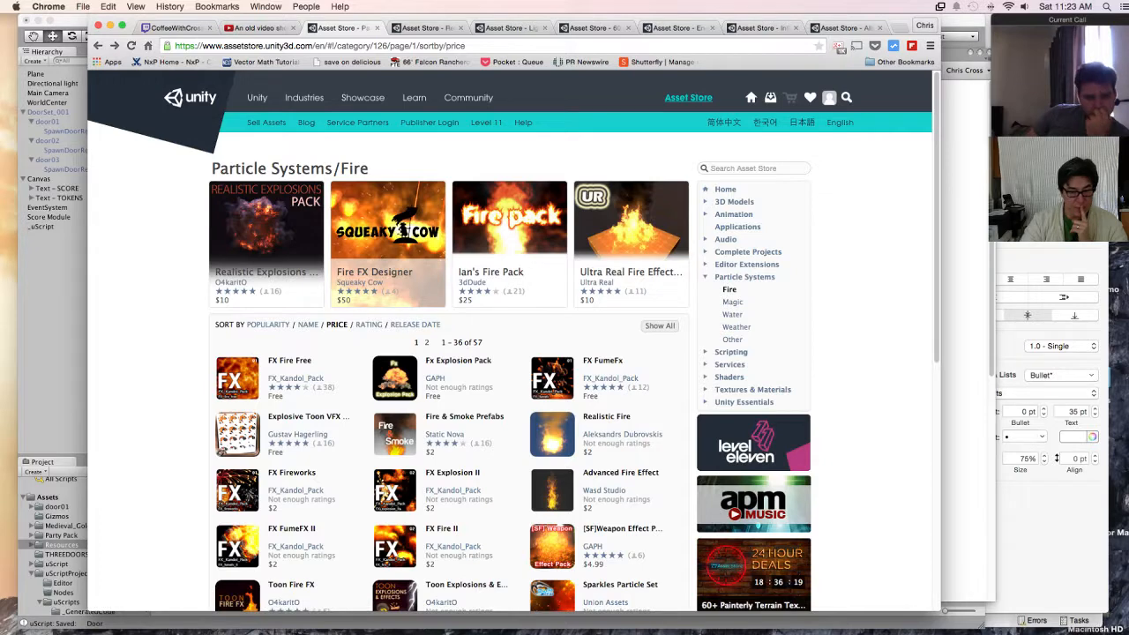
Step: Switch to Unity, search the Asset Store downloads for "fire" and open the Toon Fire Collection details
key("super+Tab")
left_click(316, 6)
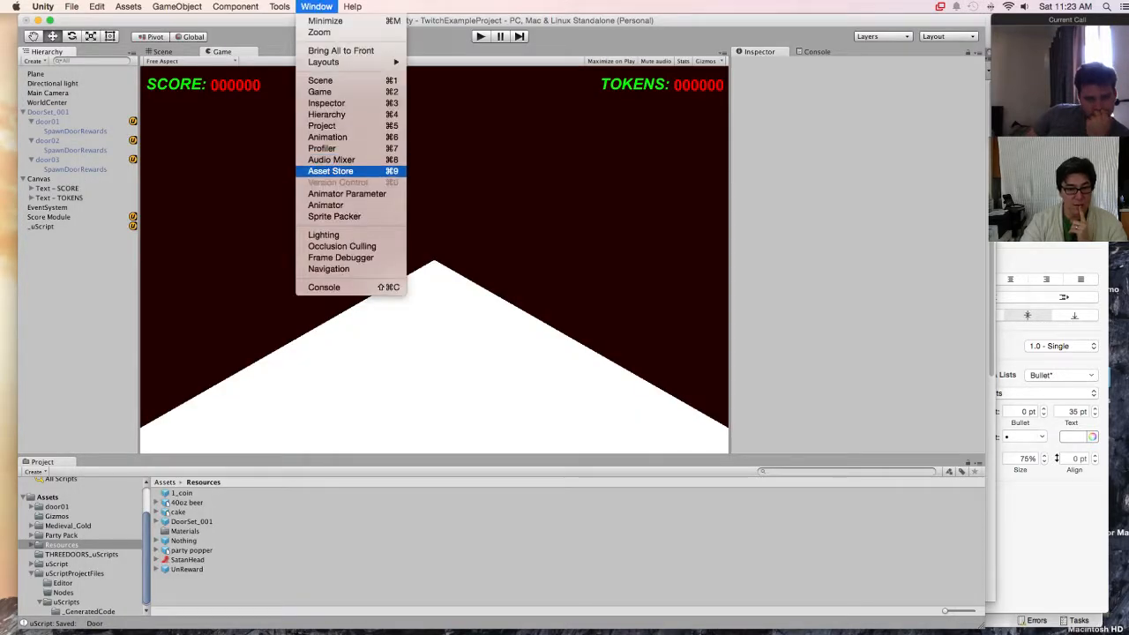
left_click(331, 171)
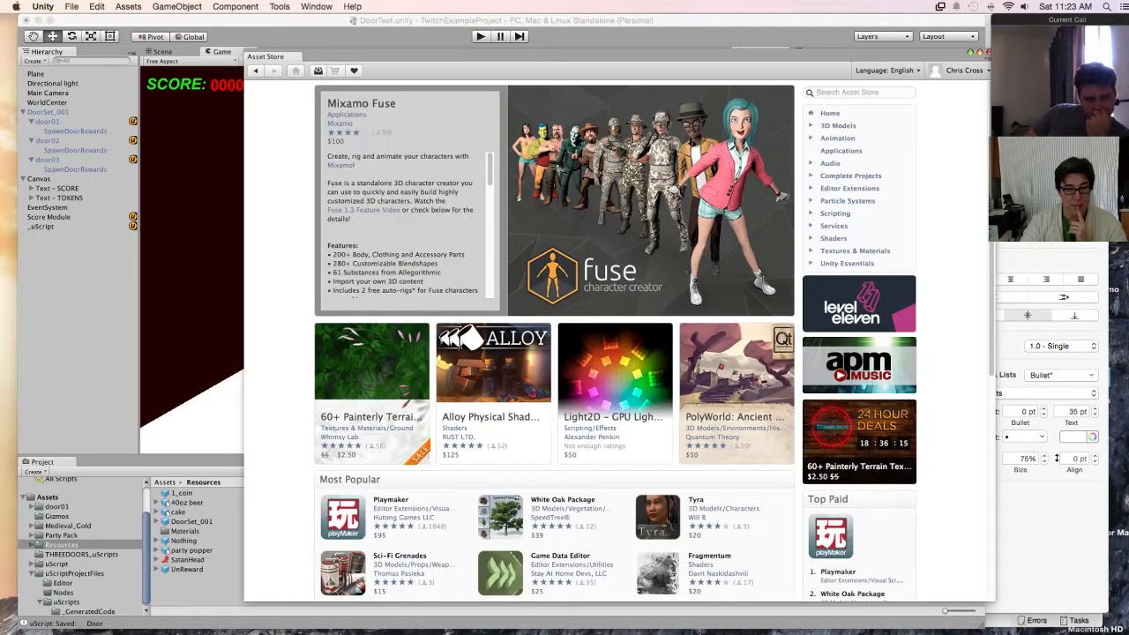
left_click(319, 71)
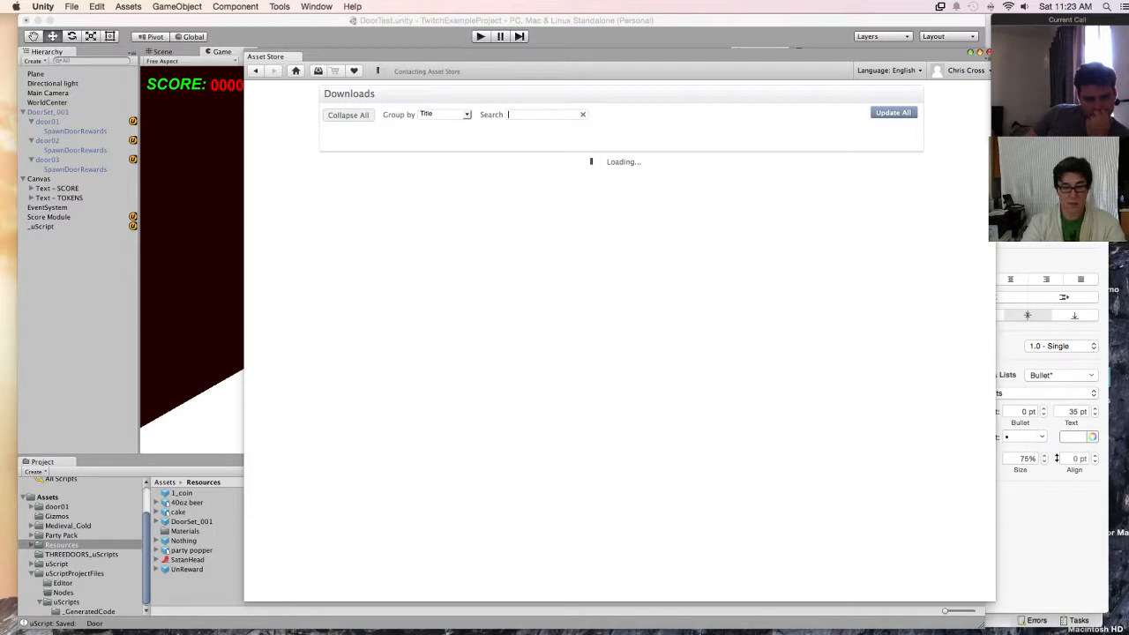
type("fire")
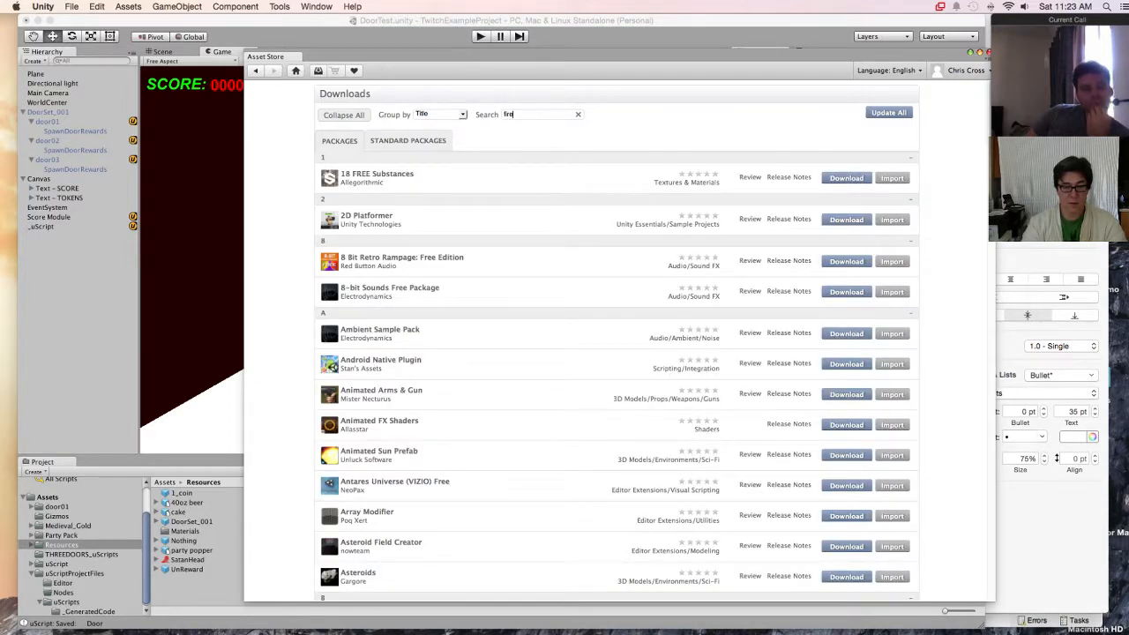
left_click(382, 173)
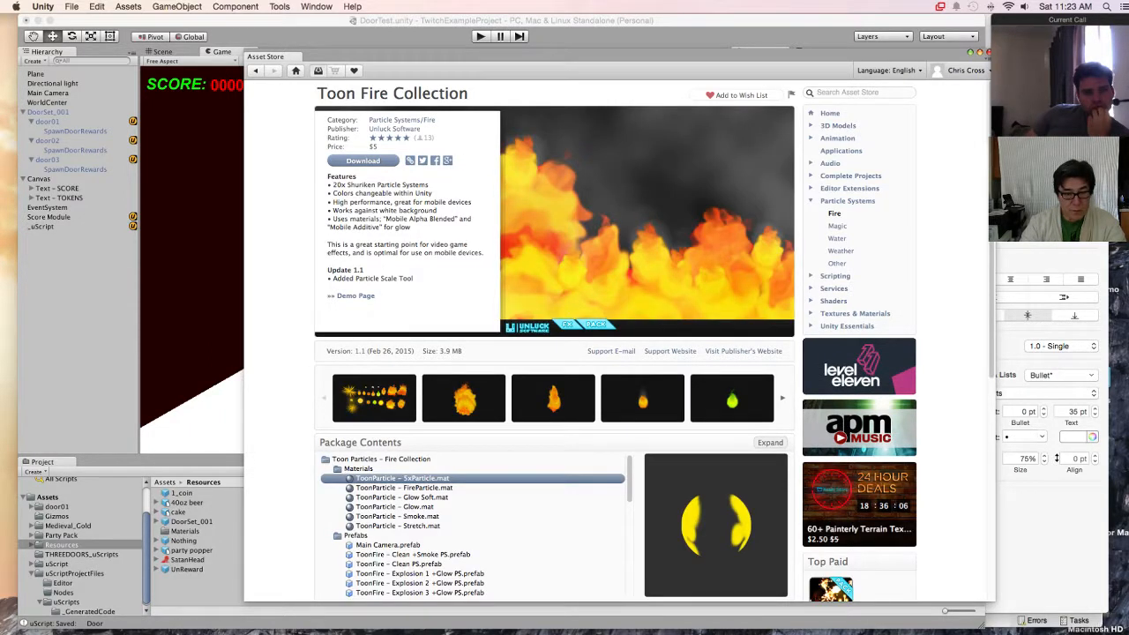
Step: Return to the downloads list, import the complete Toon Fire Collection package and go ahead with the API update
left_click(318, 70)
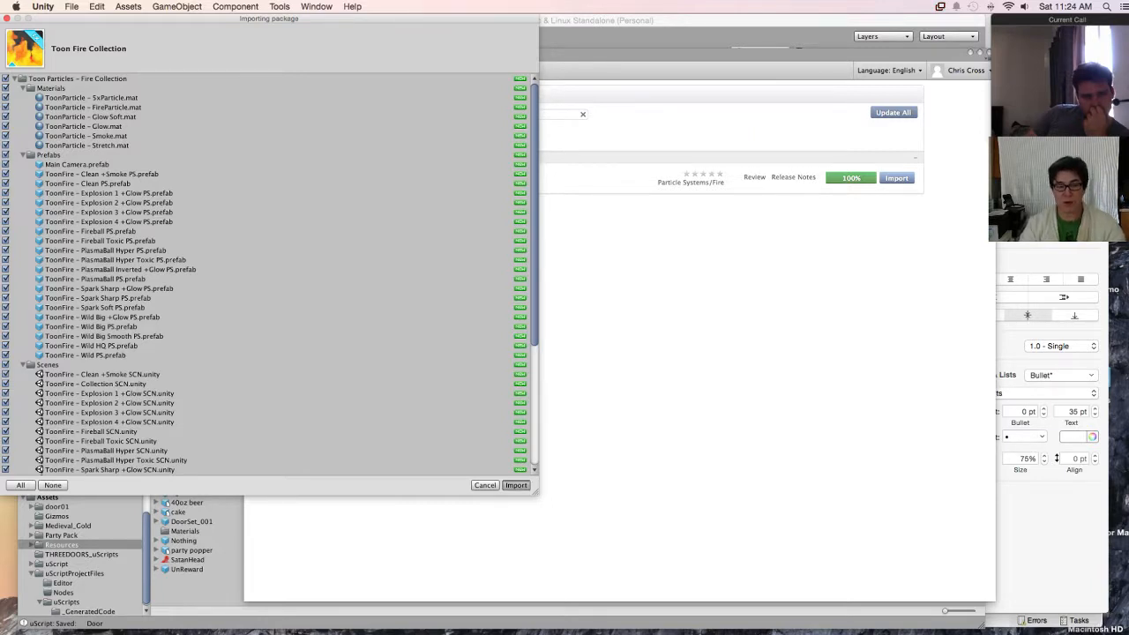
left_click(516, 485)
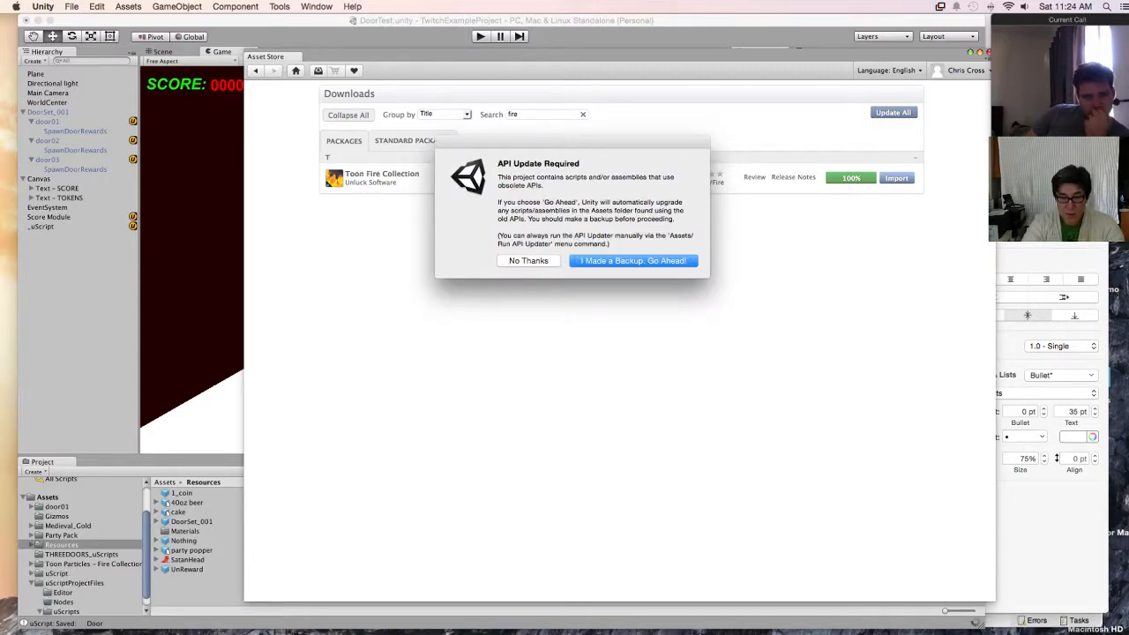
key("Return")
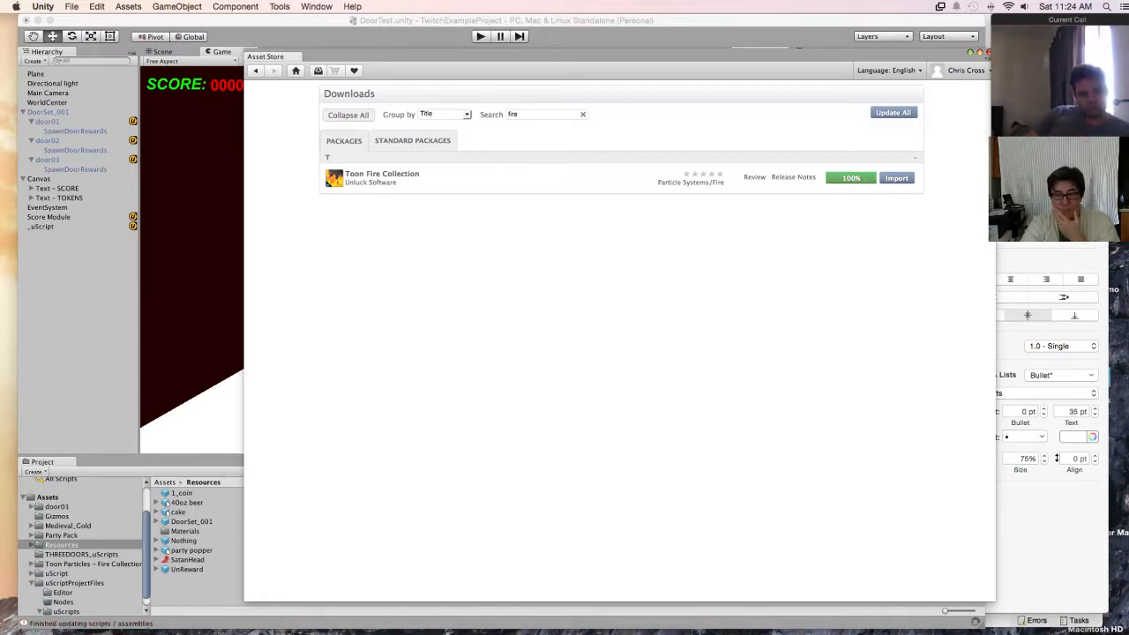
Step: Open the ToonFire - Collection SCN scene from the Toon Particles - Fire Collection folder and play it once to preview the effects
key("super+grave")
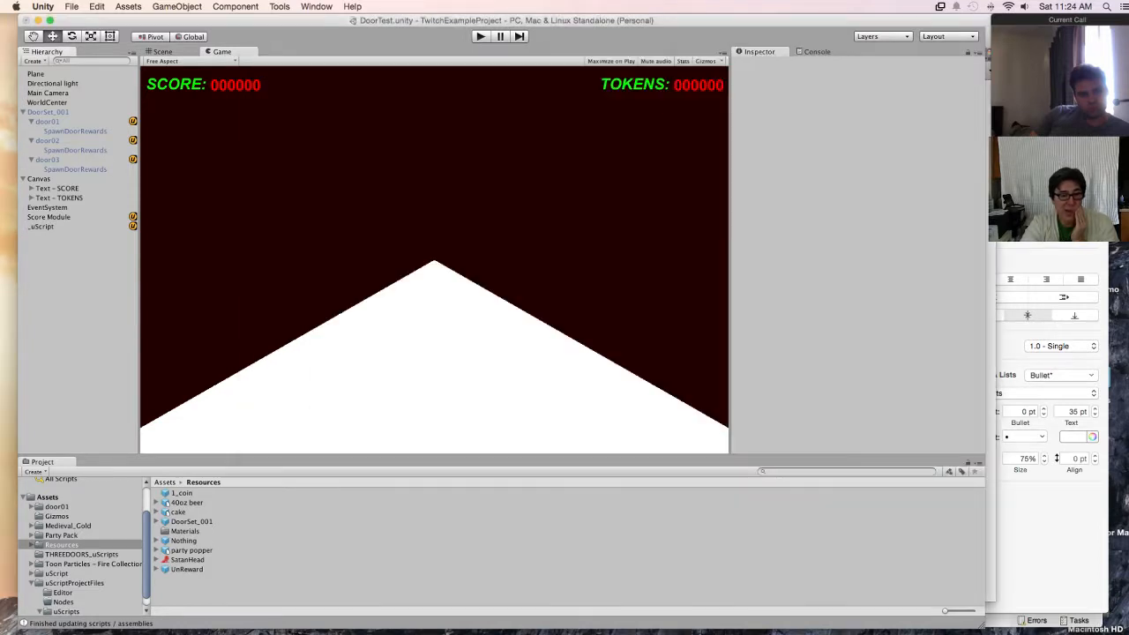
left_click(32, 583)
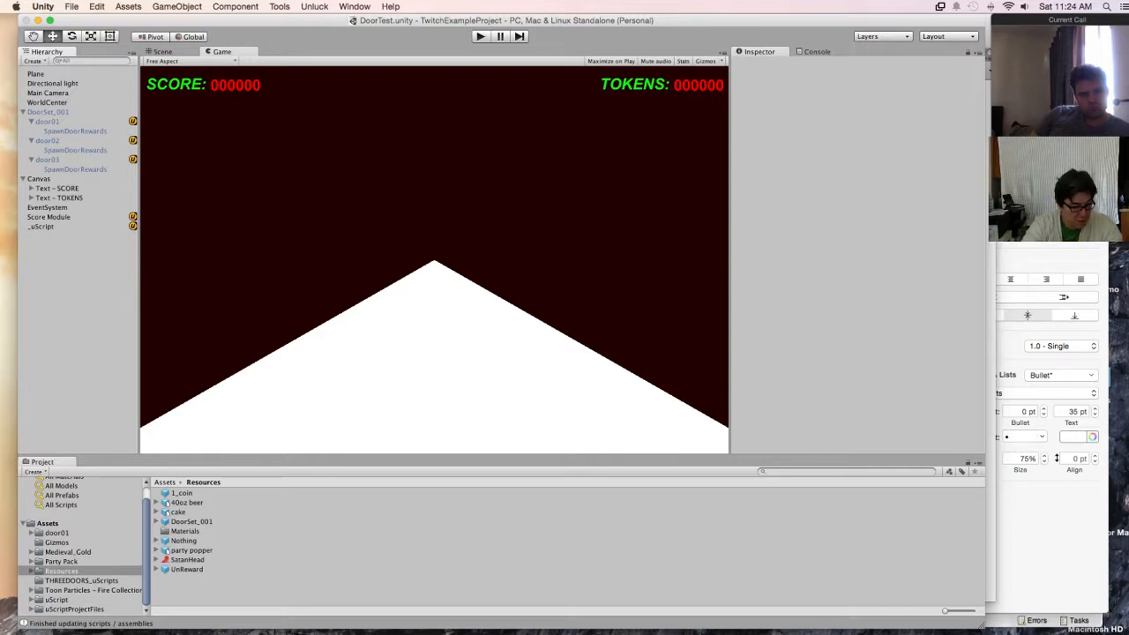
left_click(93, 591)
left_click(32, 591)
scroll(84, 564, "down", 3)
left_click(182, 513)
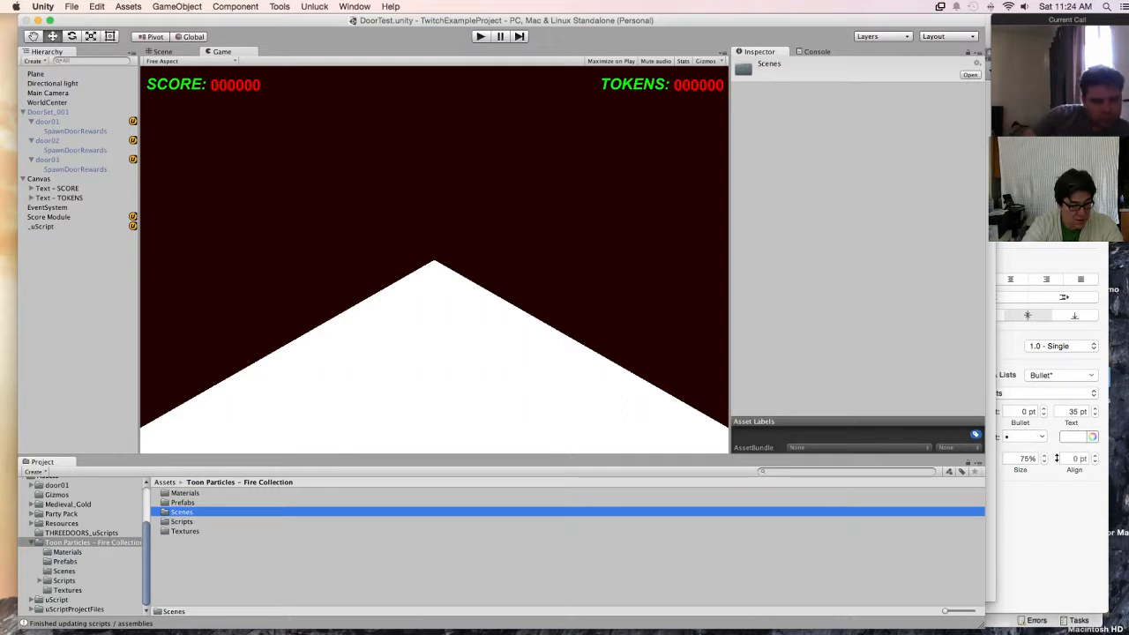
double_click(181, 512)
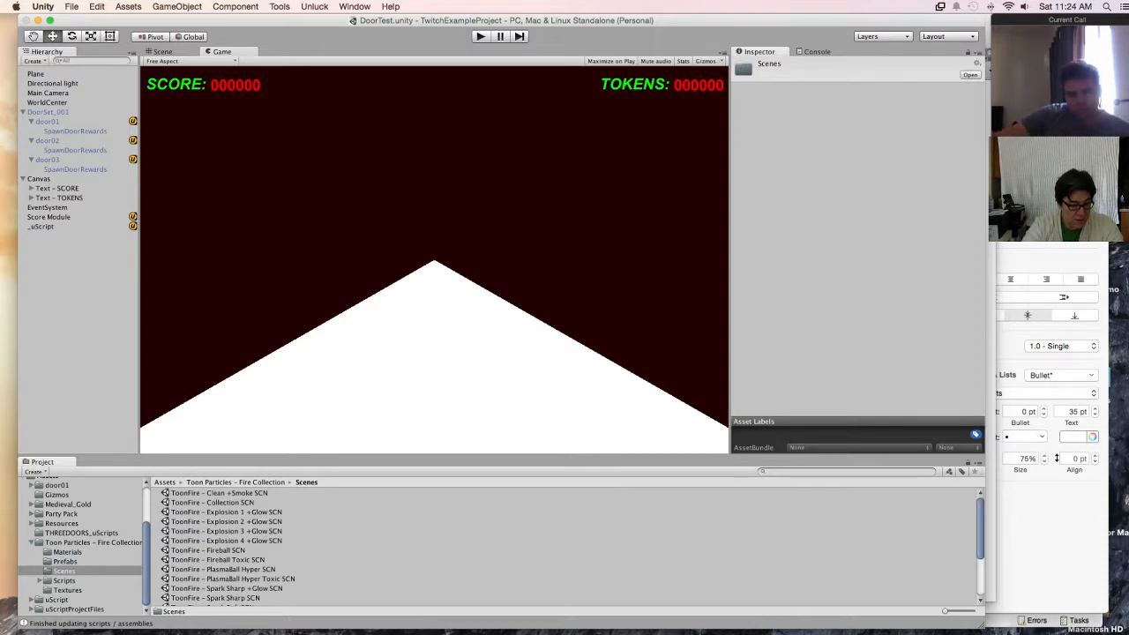
double_click(213, 503)
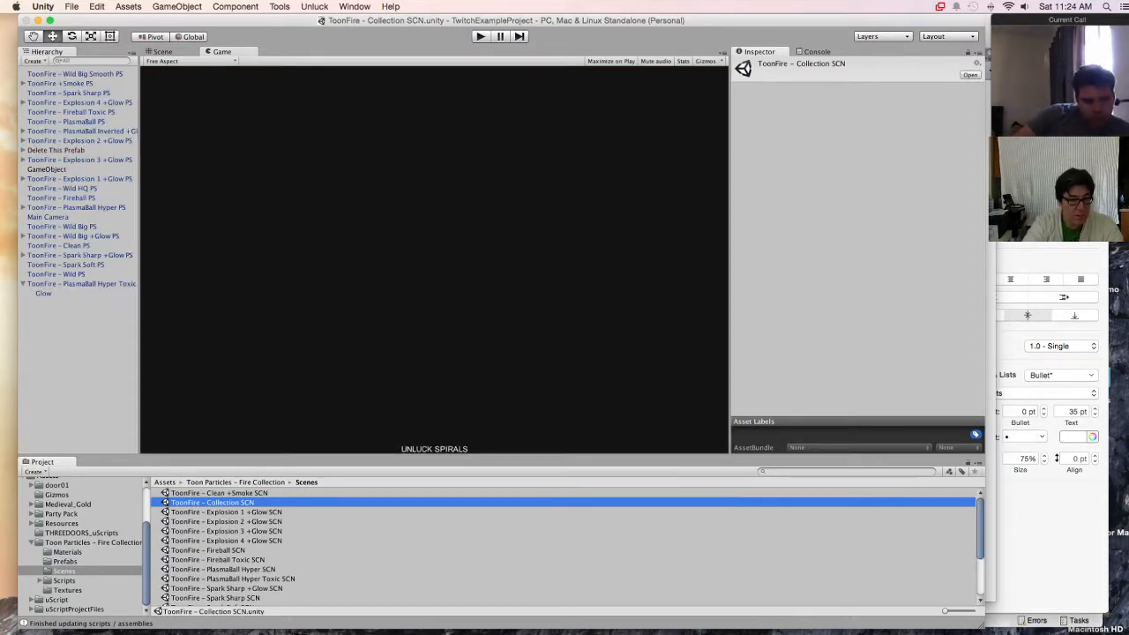
left_click(480, 36)
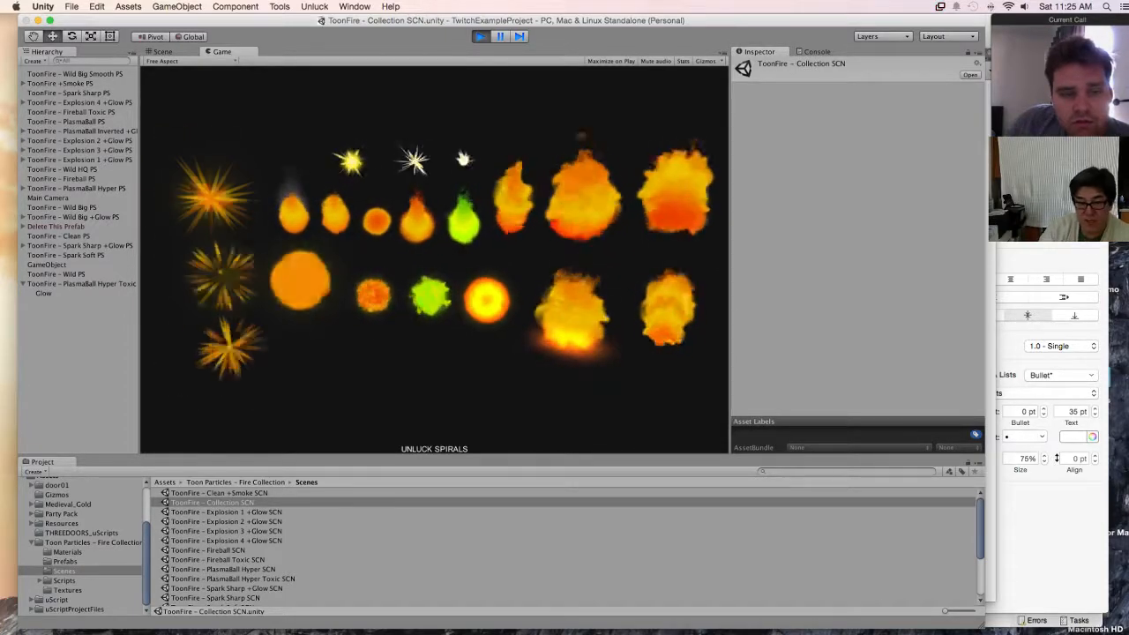
key("super+p")
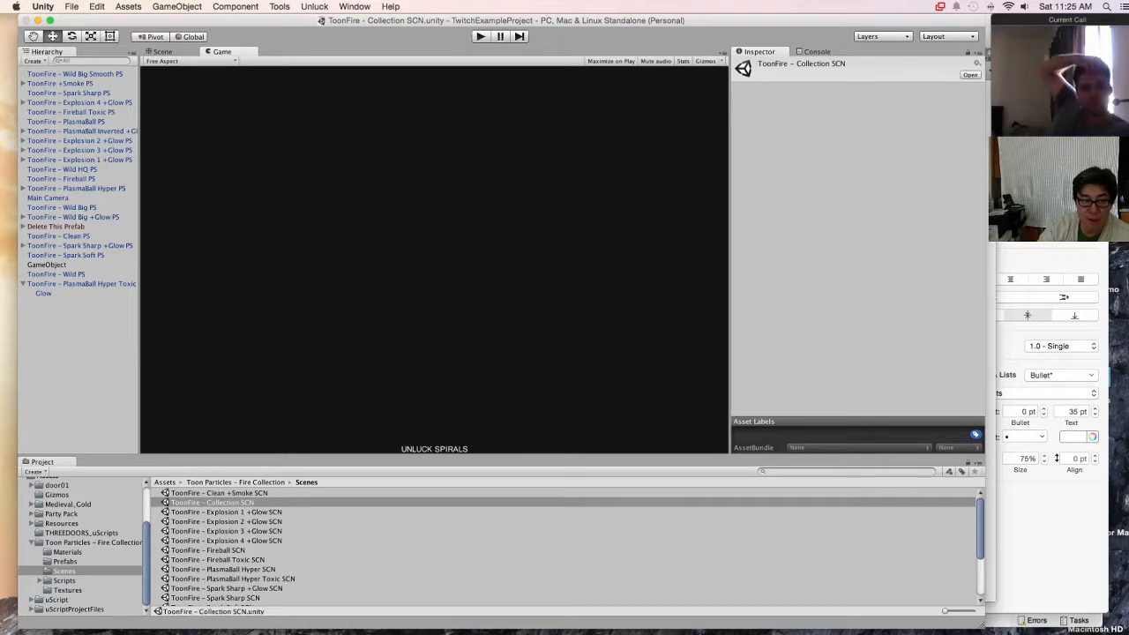
Step: Inspect the particle modules and material texture of ToonFire - Wild Big Smooth PS, then select and expand ToonFire +Smoke PS
left_click(75, 74)
scroll(752, 125, "down", 6)
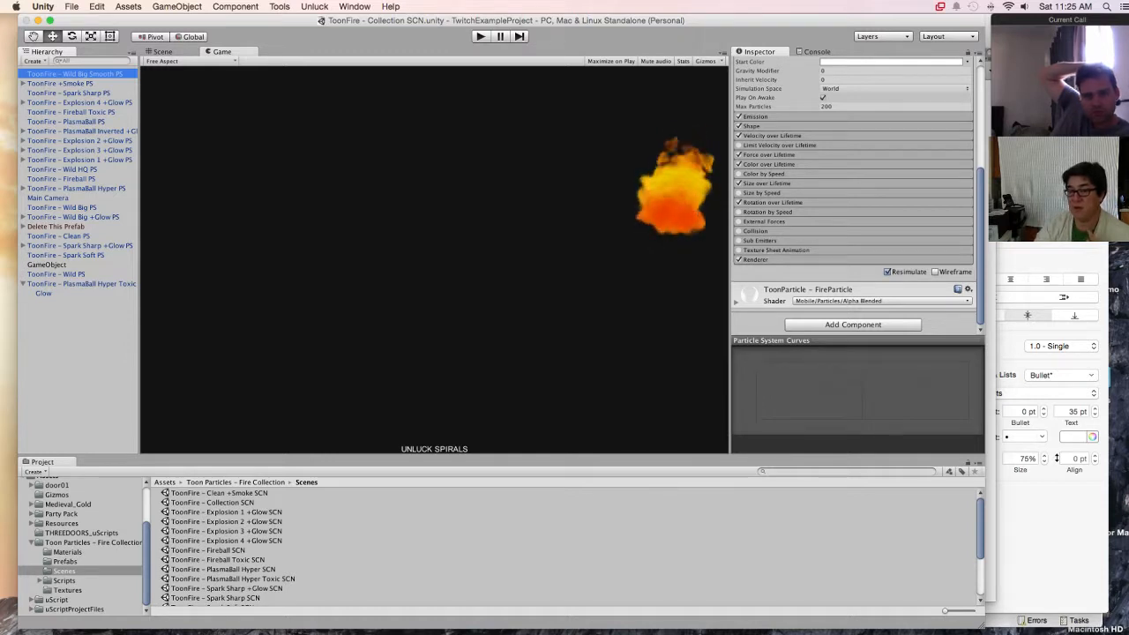
left_click(736, 303)
scroll(736, 302, "down", 2)
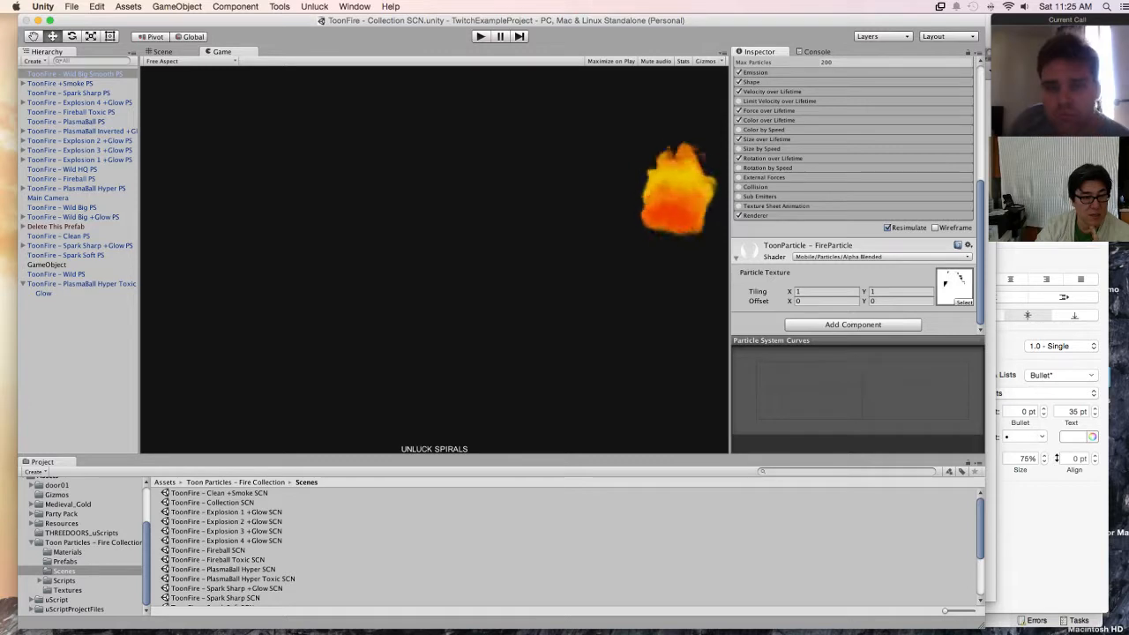
left_click(60, 83)
left_click(23, 84)
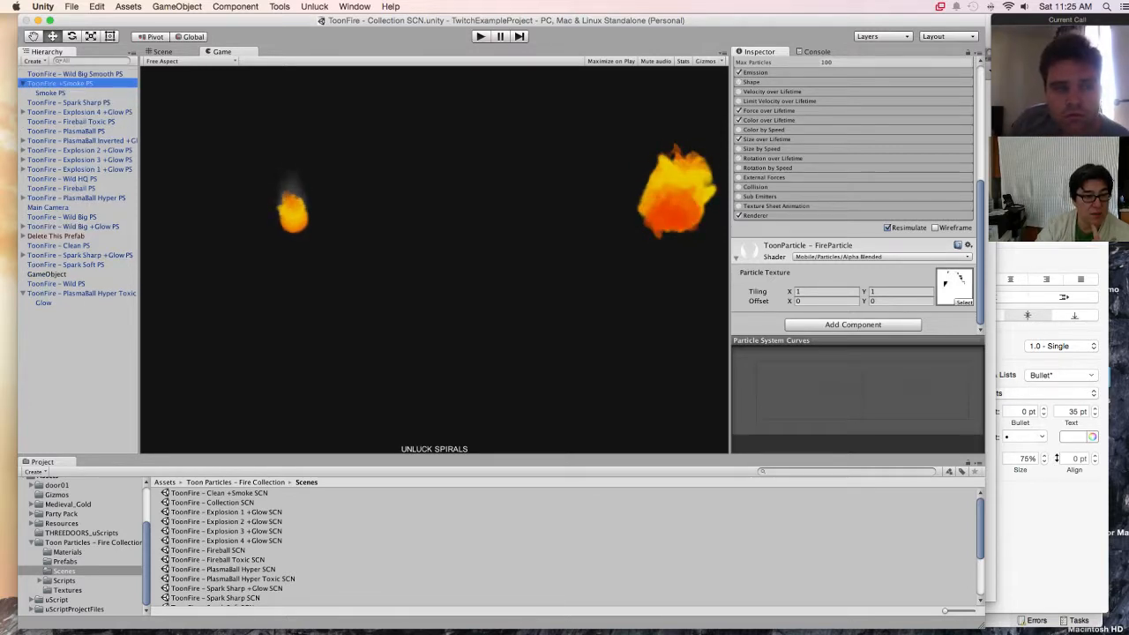
Step: Compare the particle settings of the Smoke PS child with those of its parent ToonFire +Smoke PS
left_click(51, 93)
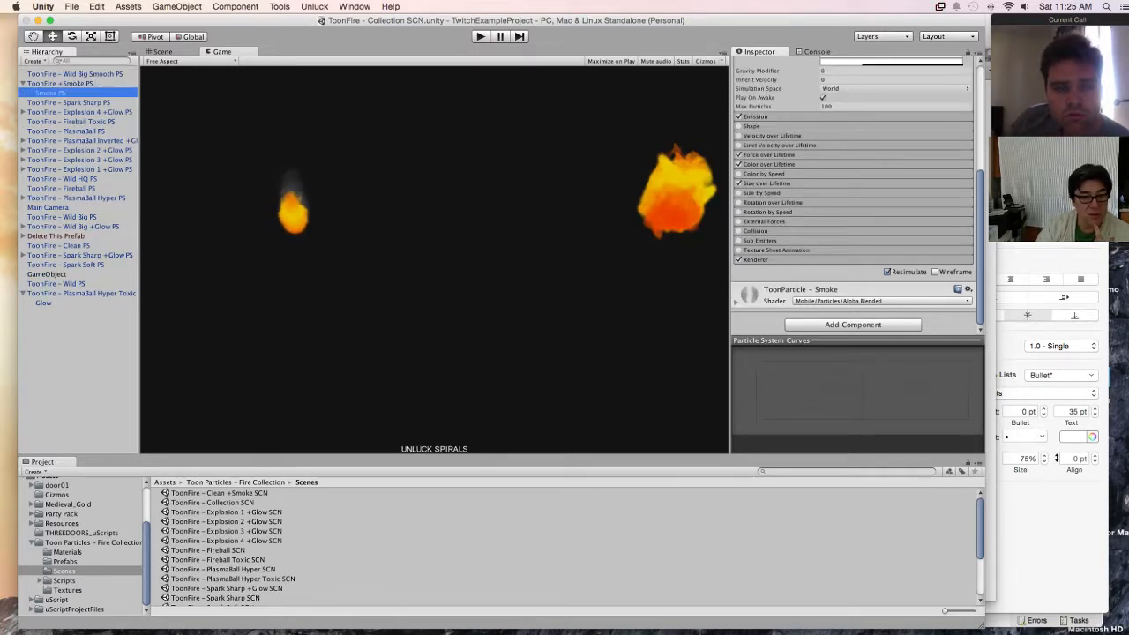
left_click(60, 83)
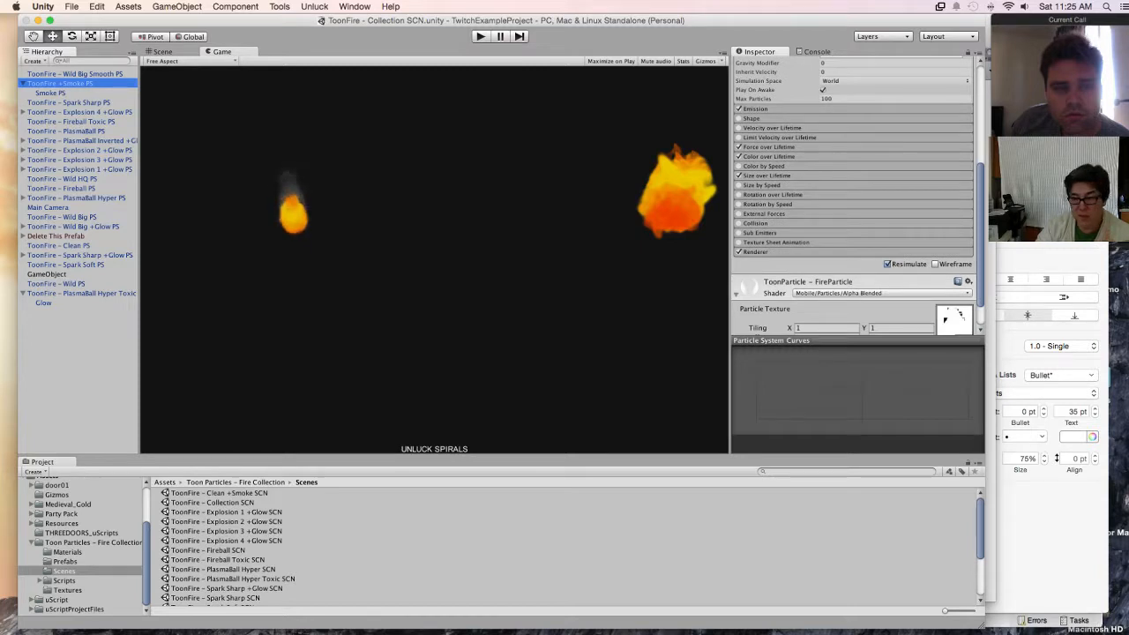
left_click(50, 92)
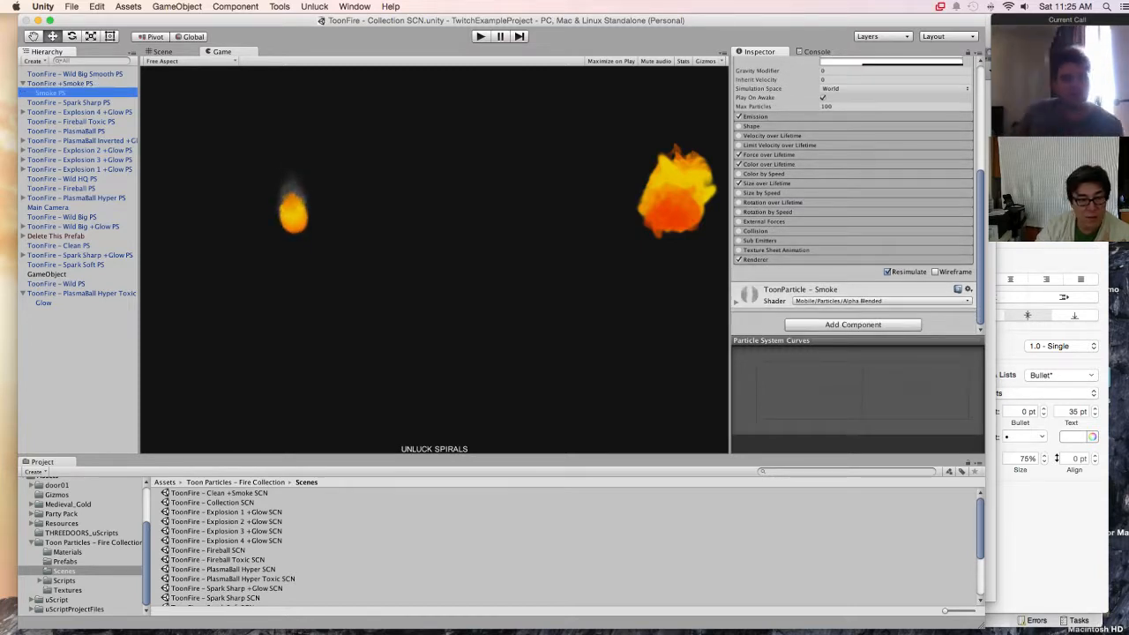
left_click(60, 84)
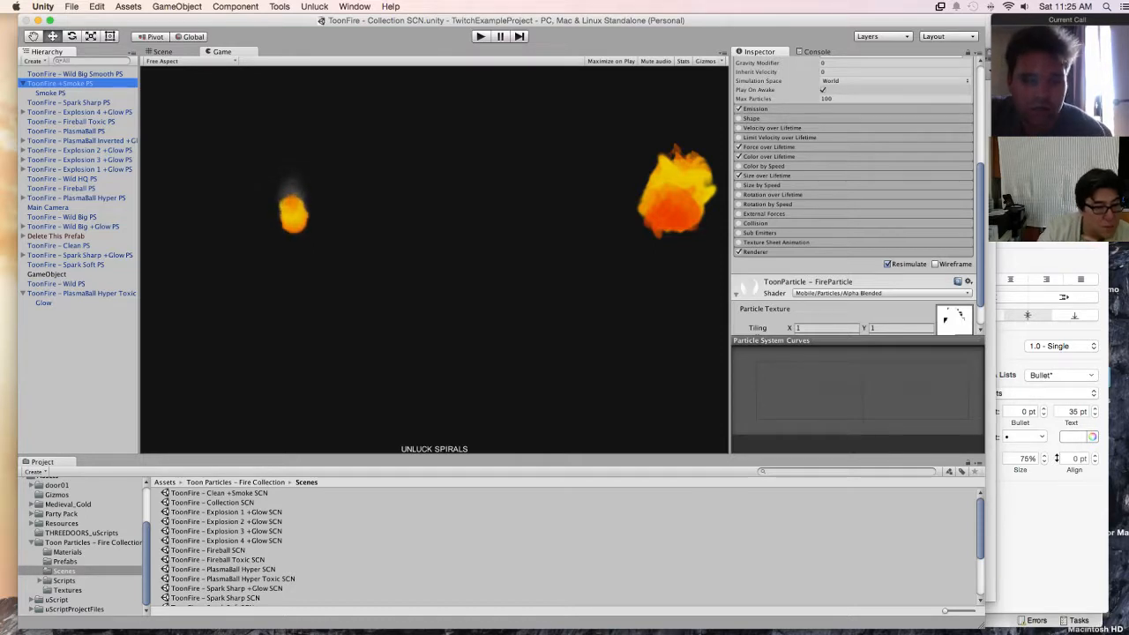
Step: Preview the ToonFire - PlasmaBall PS effect in the Scene view, examining it up close and among the neighbouring effects
left_click(66, 130)
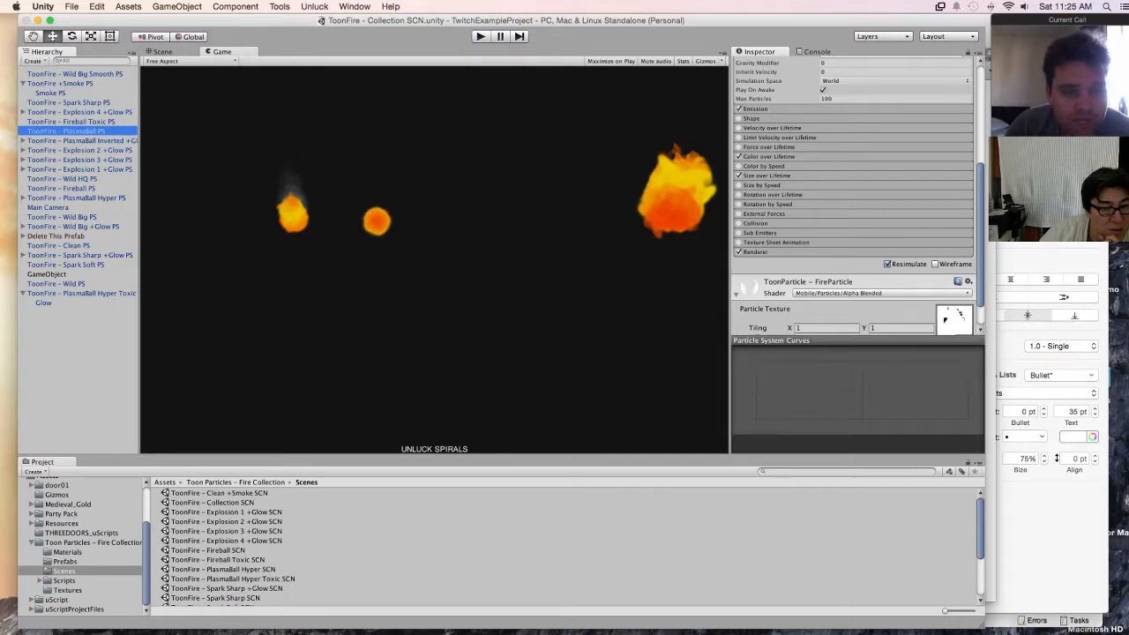
left_click(162, 52)
middle_click_drag(327, 298, 430, 223)
scroll(432, 236, "down", 2)
scroll(431, 235, "up", 5)
middle_click_drag(421, 132, 539, 139)
scroll(421, 271, "up", 5)
scroll(421, 272, "up", 6)
scroll(539, 138, "up", 3)
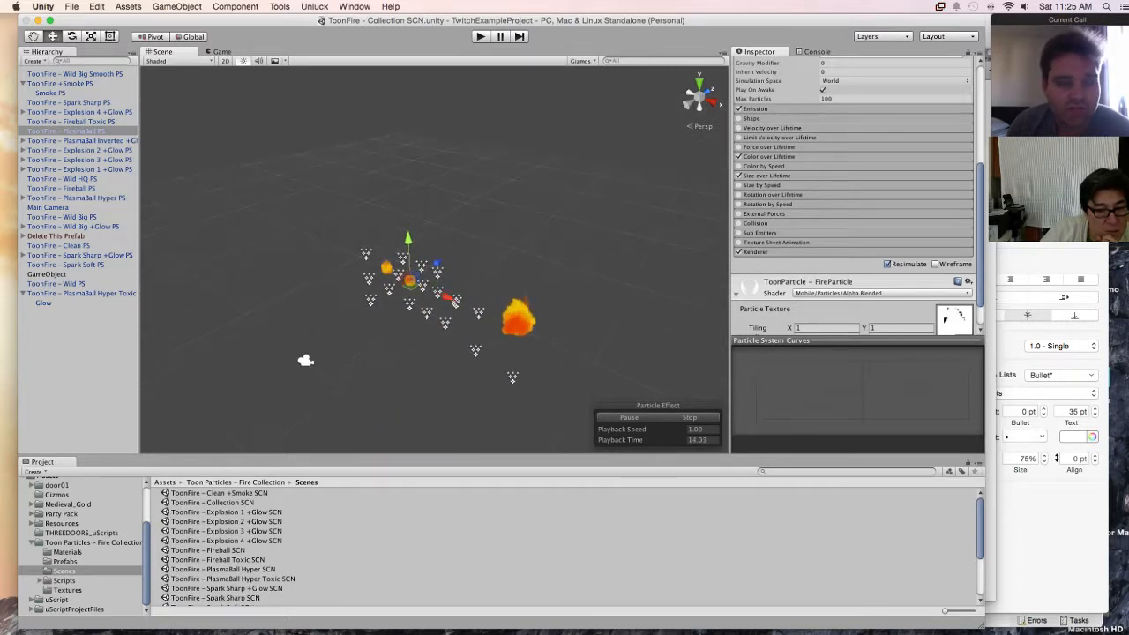
scroll(432, 256, "up", 3)
scroll(433, 256, "up", 8)
middle_click_drag(432, 255, 547, 165)
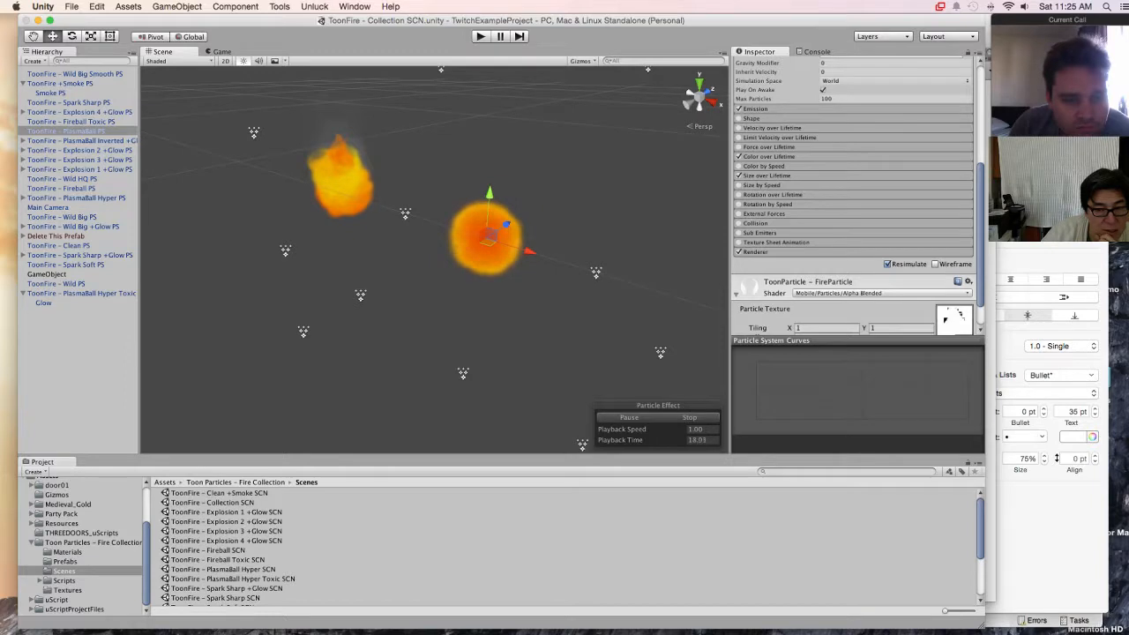
scroll(432, 255, "up", 8)
middle_click_drag(599, 196, 464, 253)
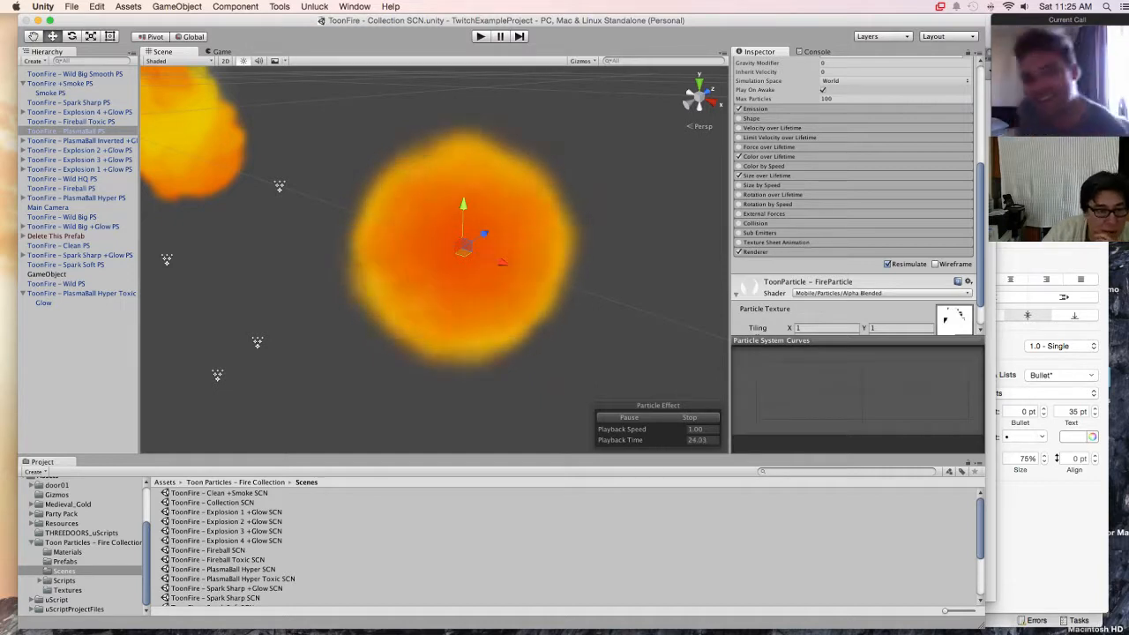
left_click(67, 132)
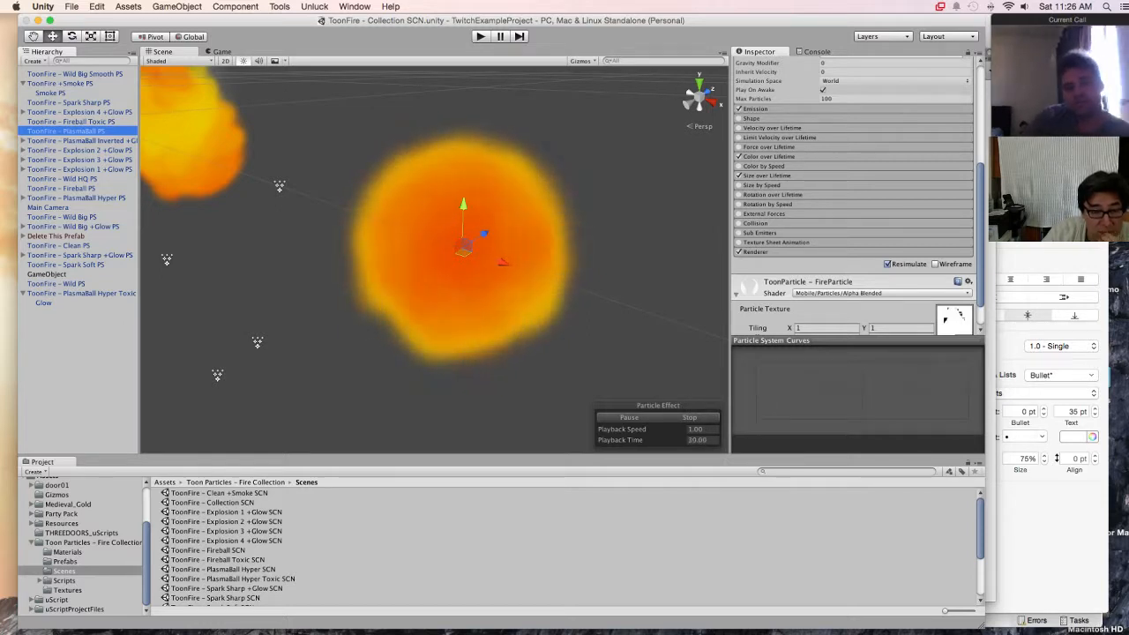
scroll(434, 256, "down", 10)
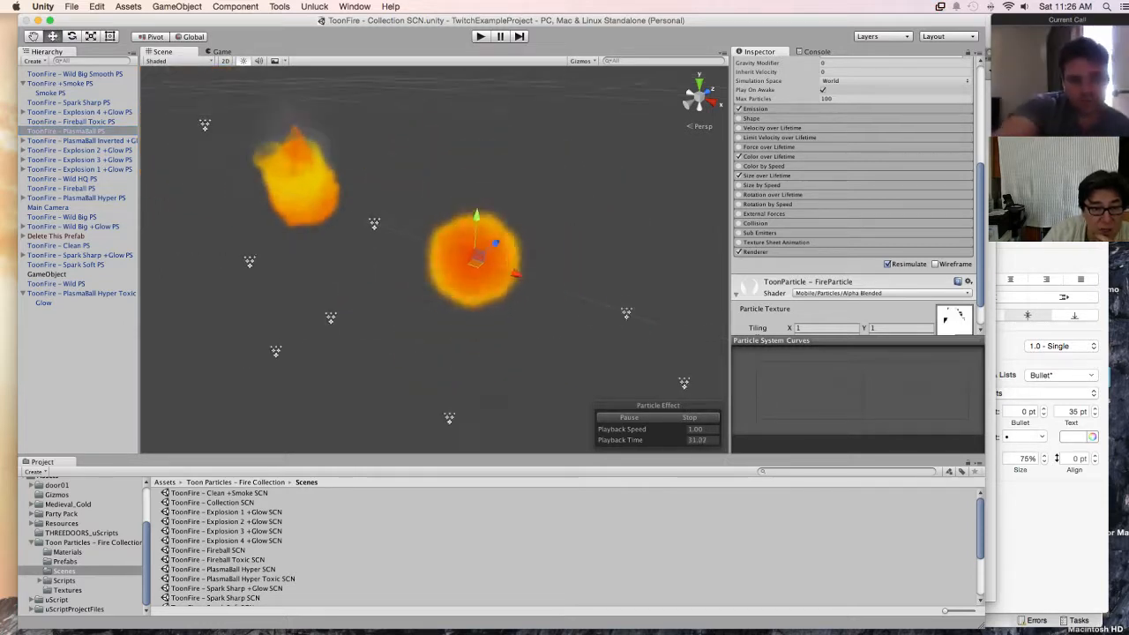
middle_click_drag(452, 259, 430, 261)
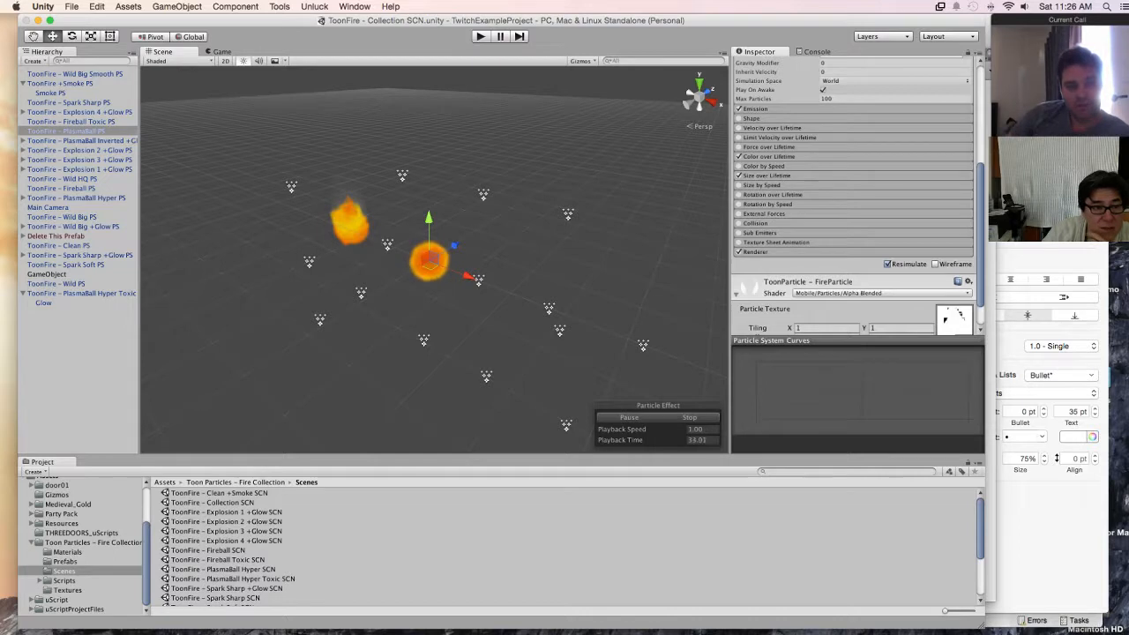
Step: Examine the ToonFire - PlasmaBall Inverted +Glow PS effect up close in the Scene view
left_click(82, 142)
middle_click_drag(459, 291, 320, 198)
scroll(434, 259, "up", 10)
middle_click_drag(424, 300, 473, 113)
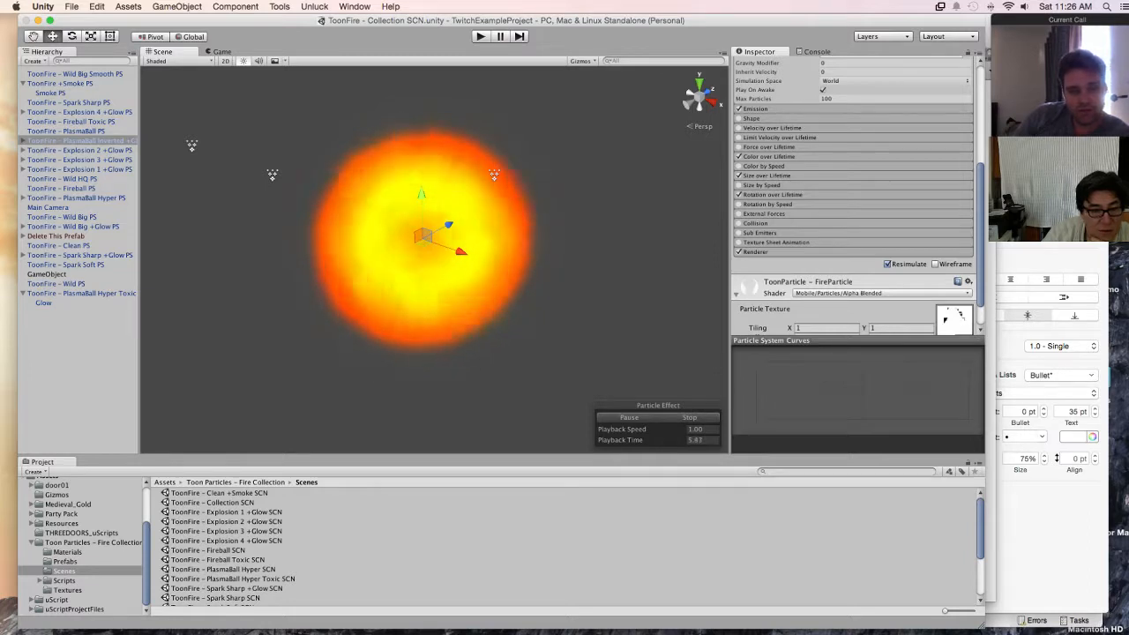
Step: Preview the Explosion 2, Explosion 3 and Explosion 1 +Glow effects one after another, framing each in the Scene view
left_click(82, 150)
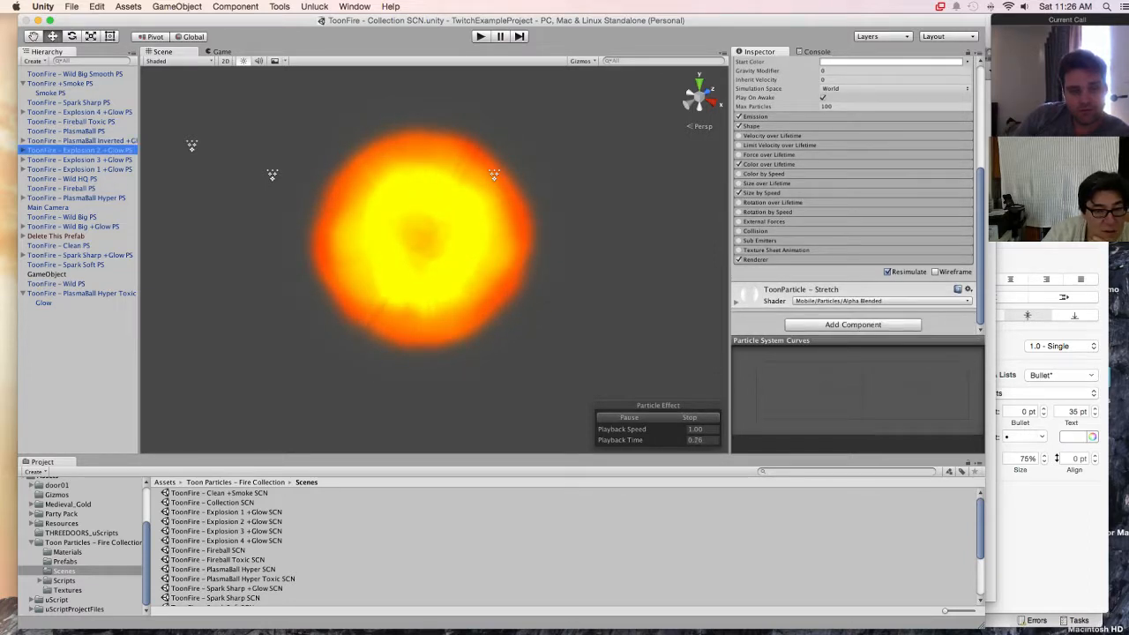
key("f")
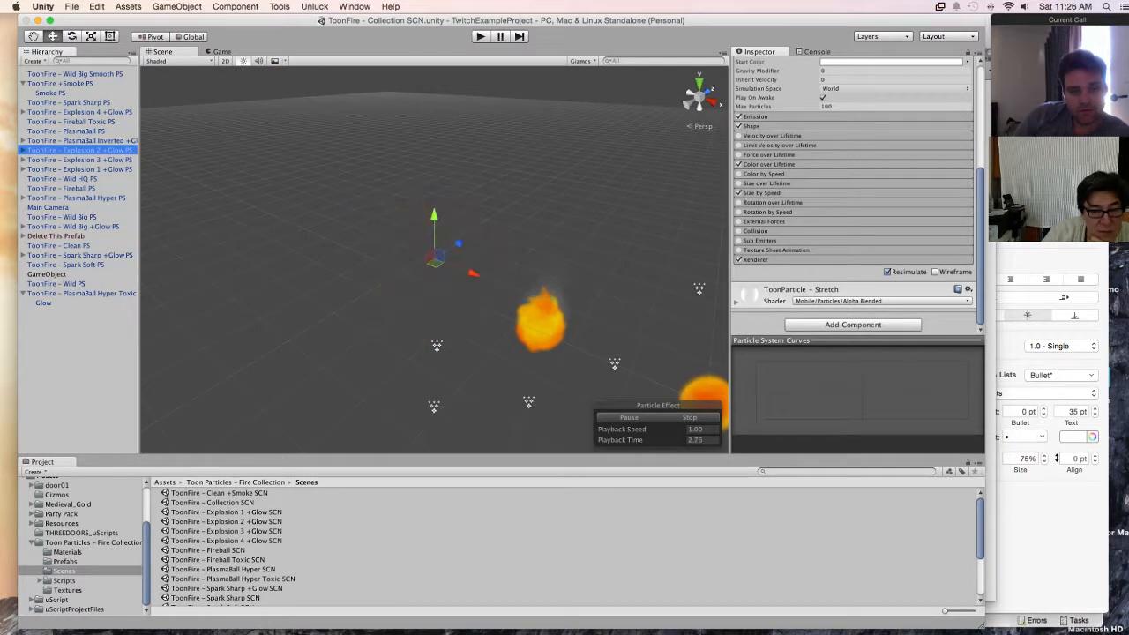
left_click(80, 159)
key("f")
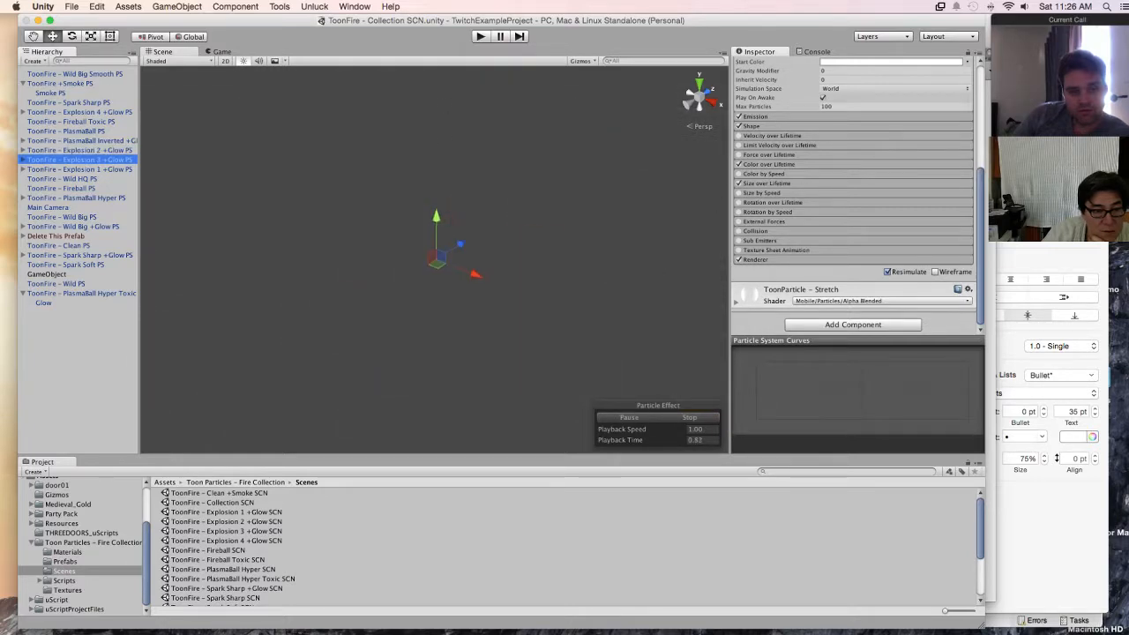
left_click(80, 170)
key("f")
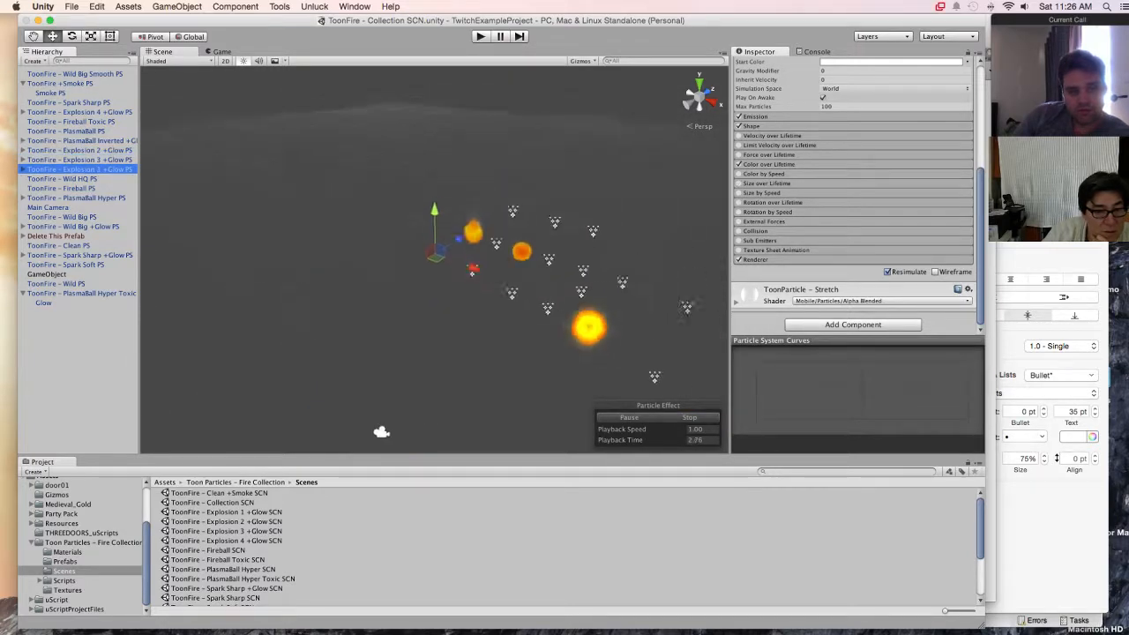
Step: Frame the ToonFire - Wild HQ PS effect and examine its flames up close
double_click(63, 179)
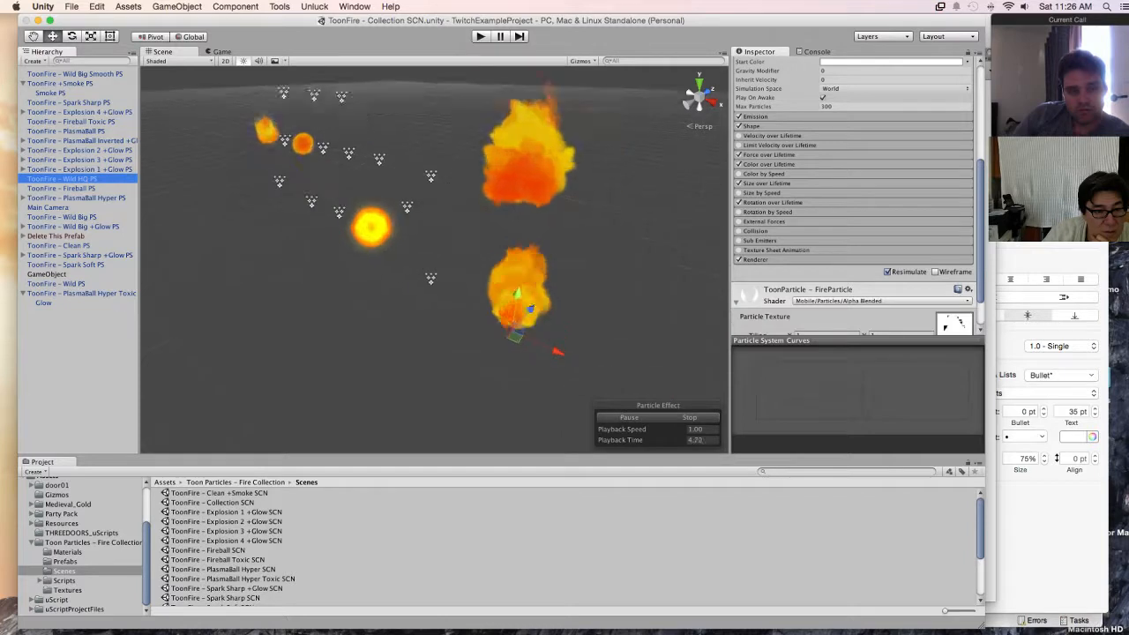
scroll(434, 260, "up", 5)
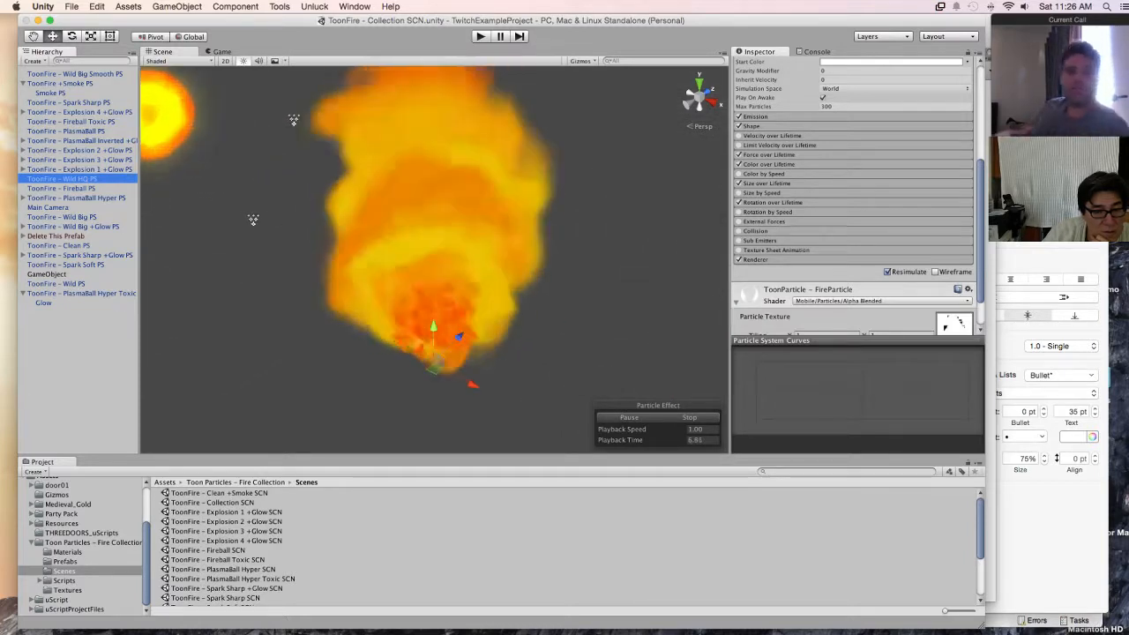
middle_click_drag(434, 264, 399, 317)
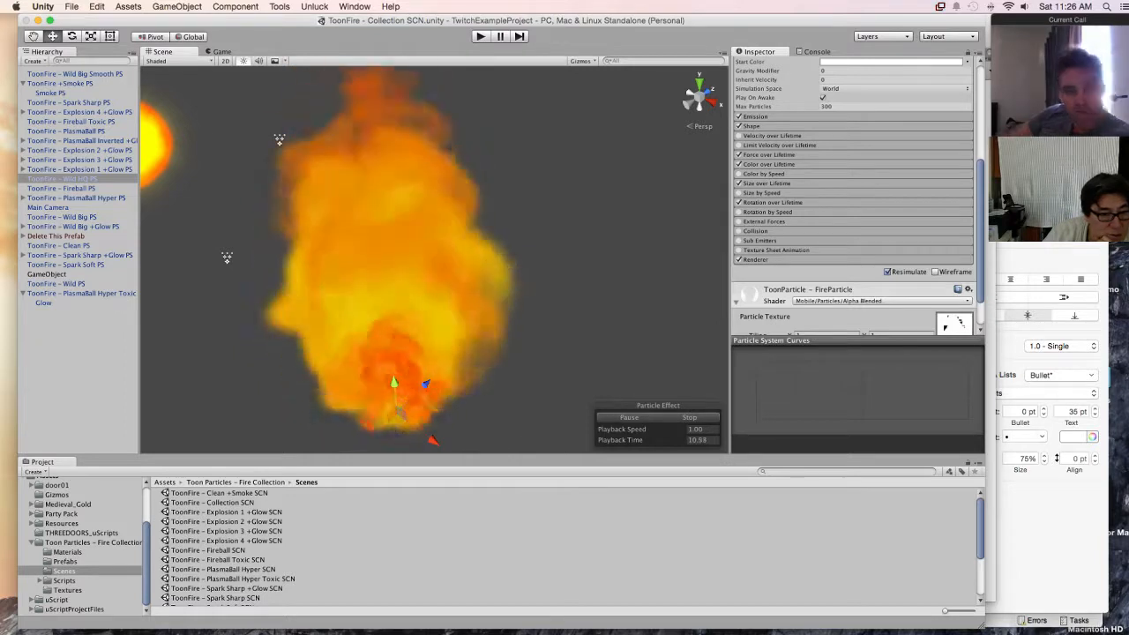
Step: Frame and preview the ToonFire - Fireball PS effect and the ToonFire - PlasmaBall Hyper PS effect
double_click(61, 187)
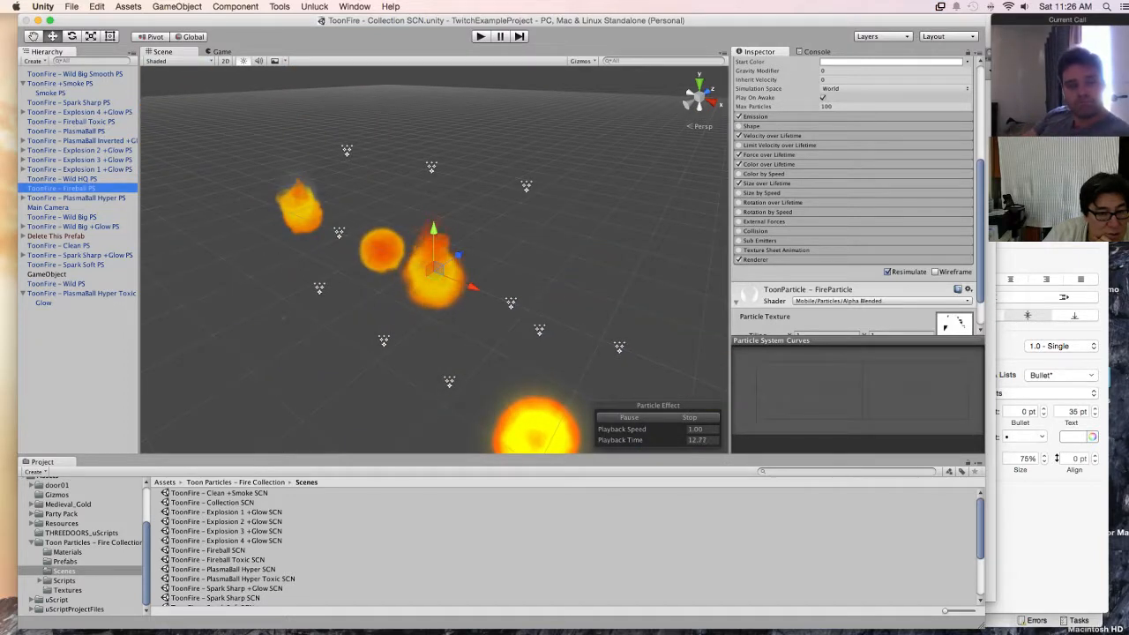
double_click(76, 198)
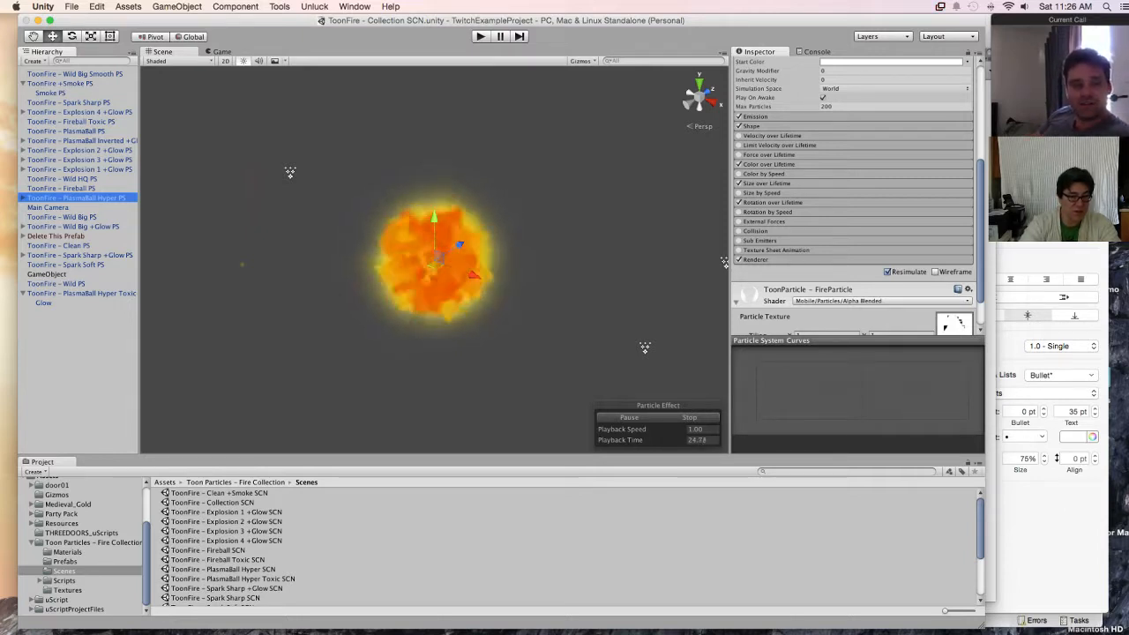
scroll(84, 543, "up", 3)
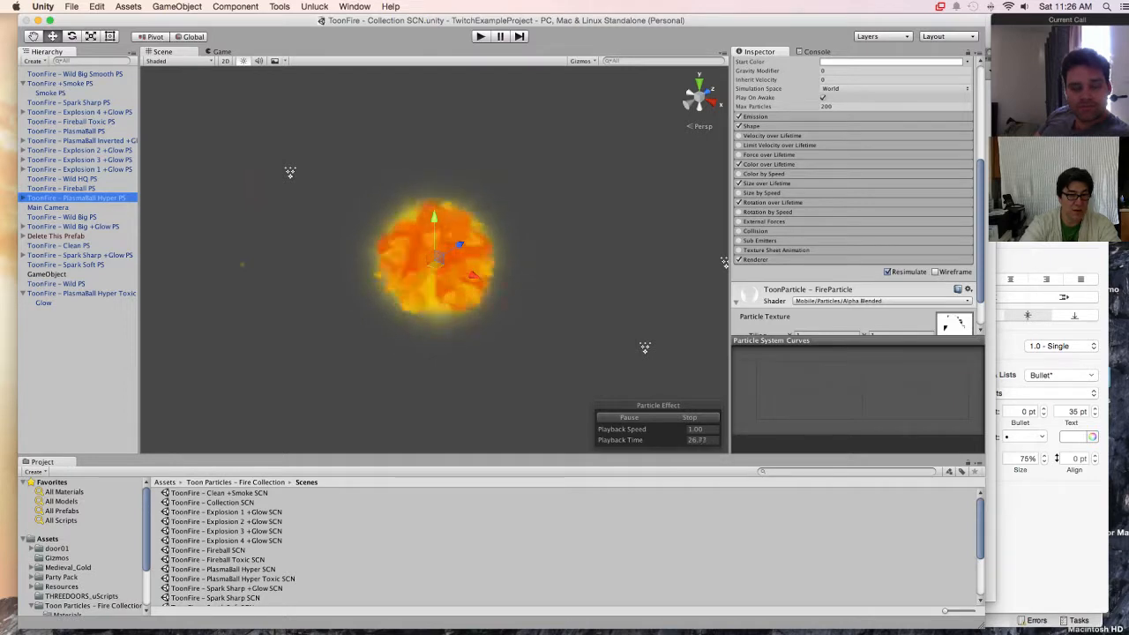
Step: Open the Asset Store downloads, browse the package list and return to the main editor window
left_click(355, 6)
left_click(369, 171)
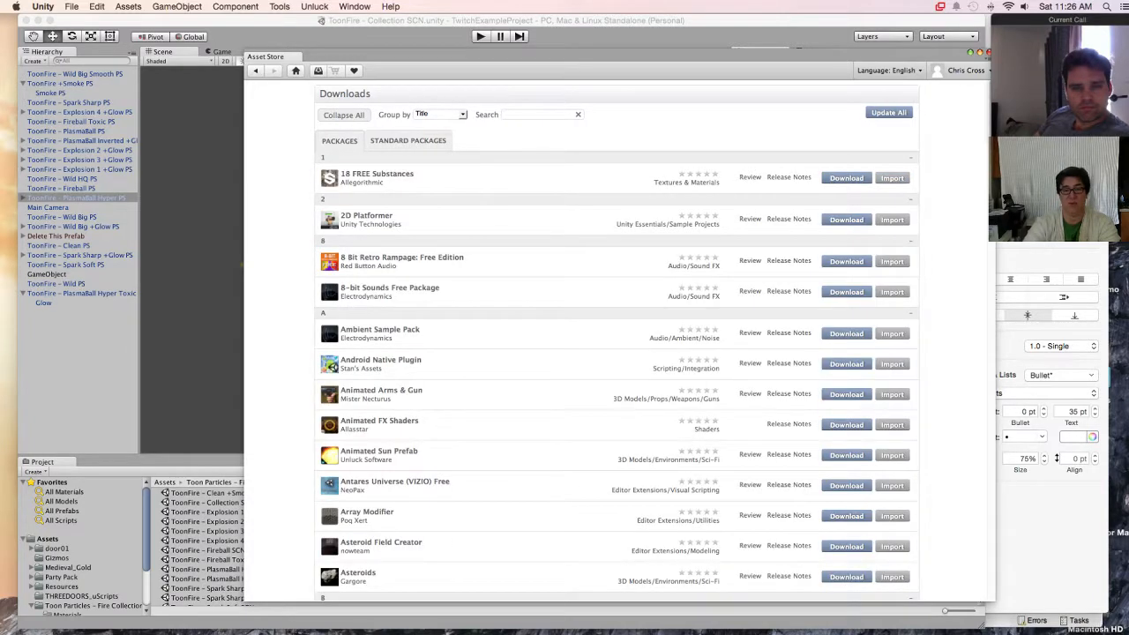
scroll(618, 353, "down", 5)
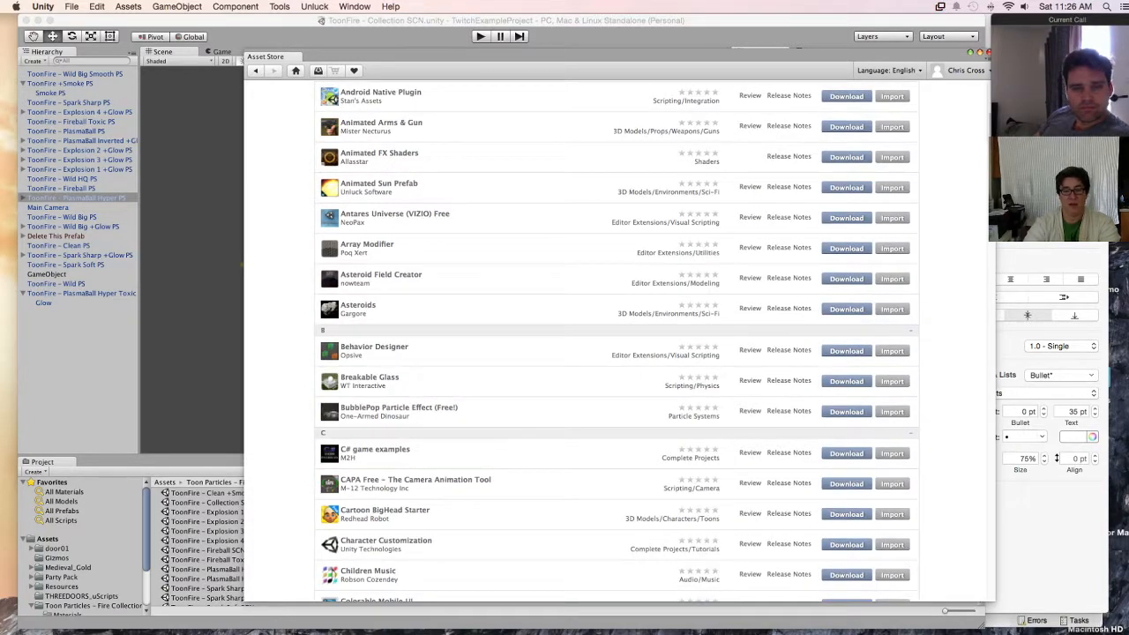
left_click_drag(618, 55, 528, 43)
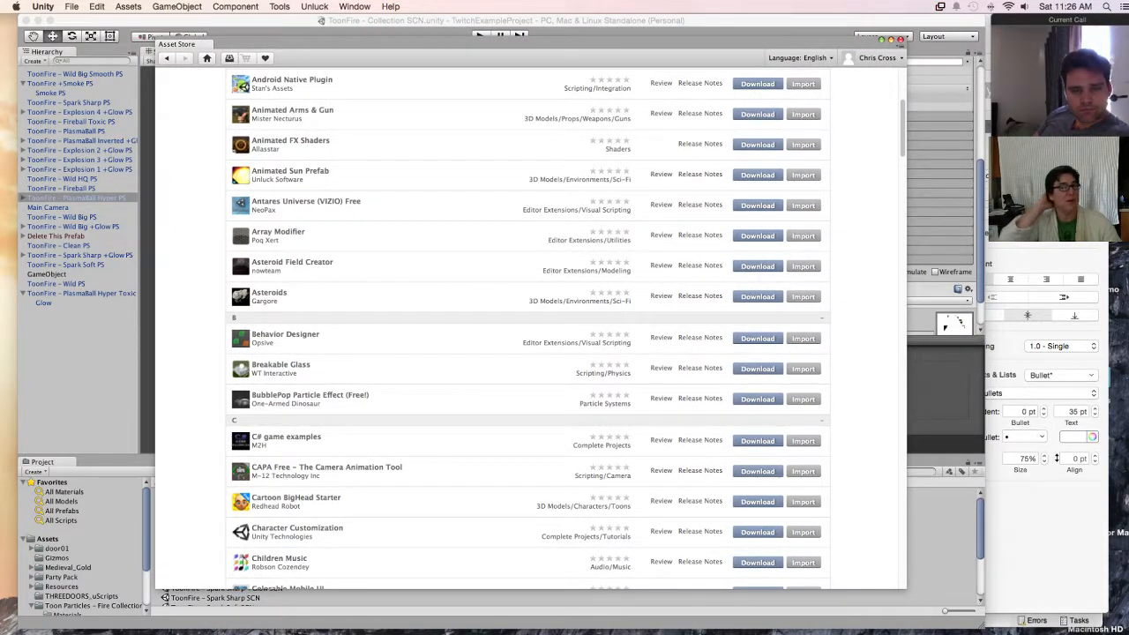
left_click(77, 379)
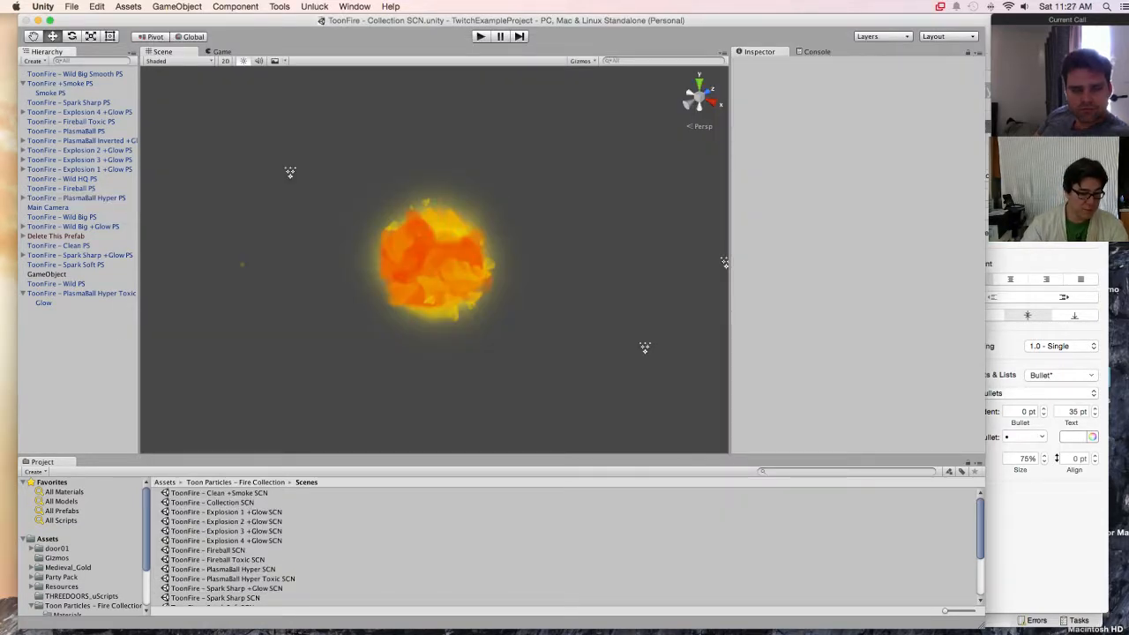
Step: Open the DoorTest scene from the project's root Assets folder
left_click(47, 539)
double_click(181, 501)
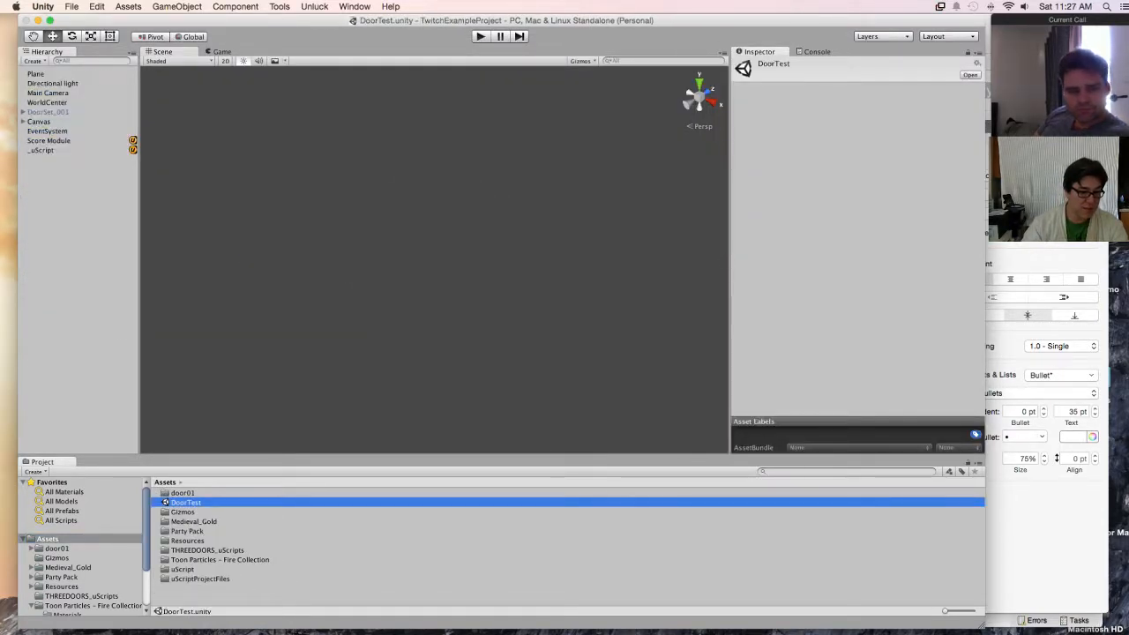
scroll(80, 547, "down", 3)
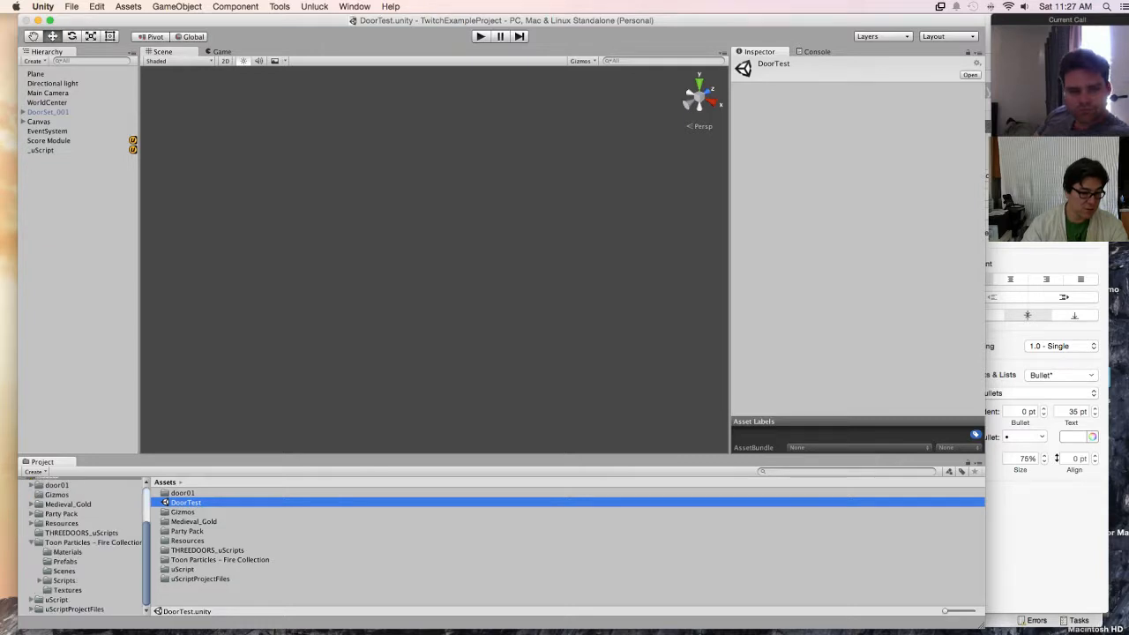
Step: Frame DoorSet_001 and the WorldCenter object in the Scene view to check where they sit on the plane
double_click(48, 112)
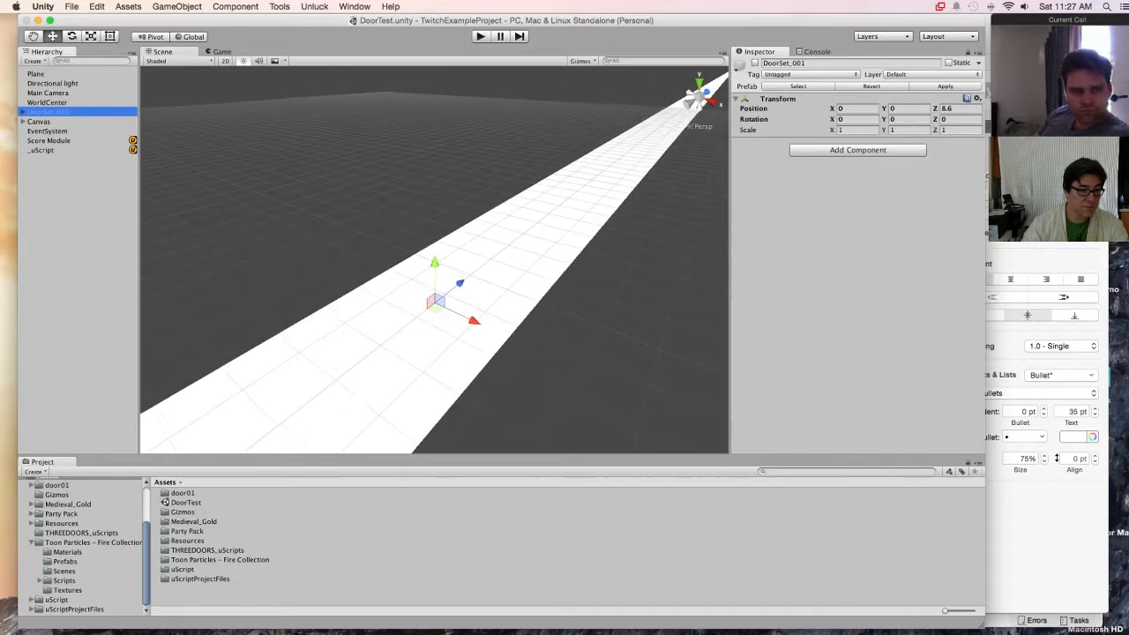
middle_click_drag(435, 302, 514, 275)
scroll(423, 242, "down", 4)
scroll(535, 126, "up", 5)
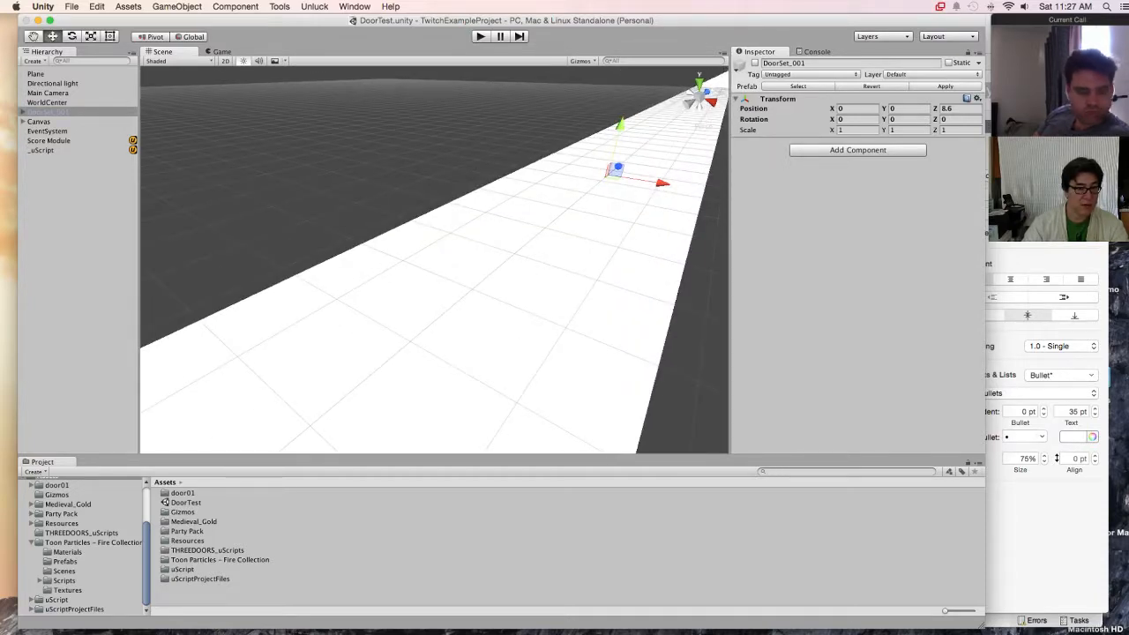
double_click(48, 102)
scroll(379, 279, "up", 6)
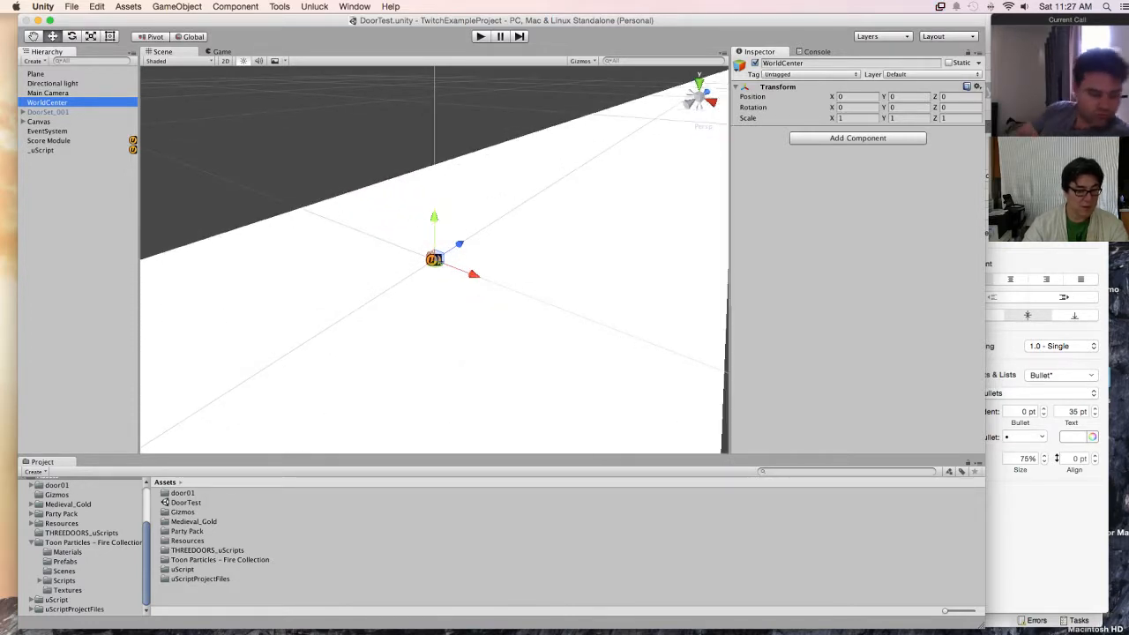
Step: Add the ToonFire - PlasmaBall Hyper PS prefab from the Fire Collection as a child of WorldCenter
left_click(93, 542)
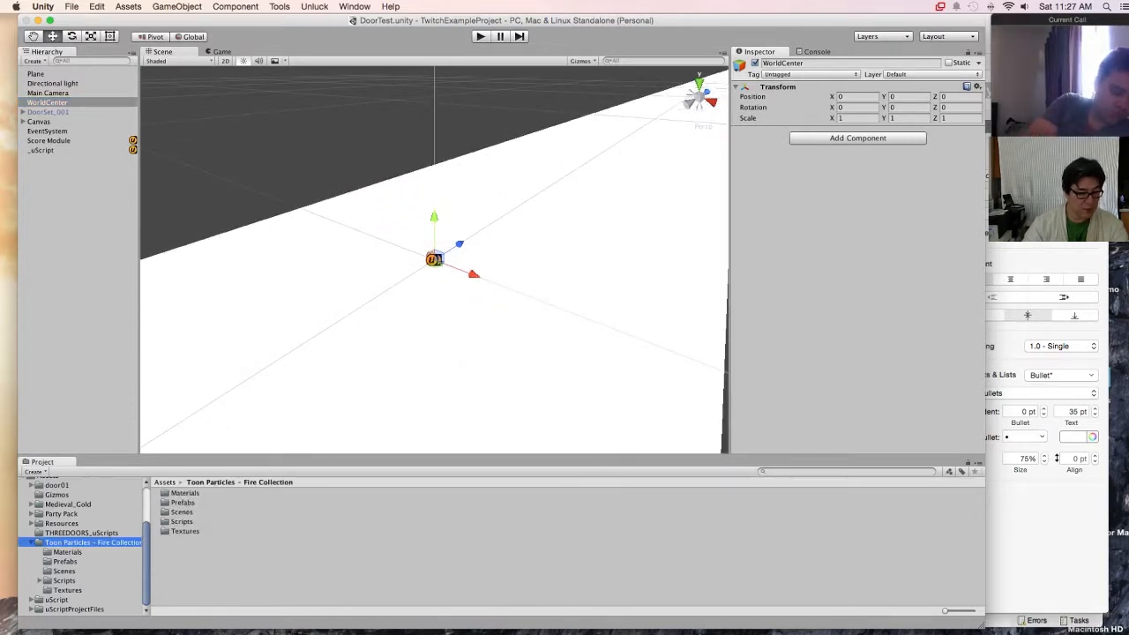
left_click(65, 562)
left_click(204, 561)
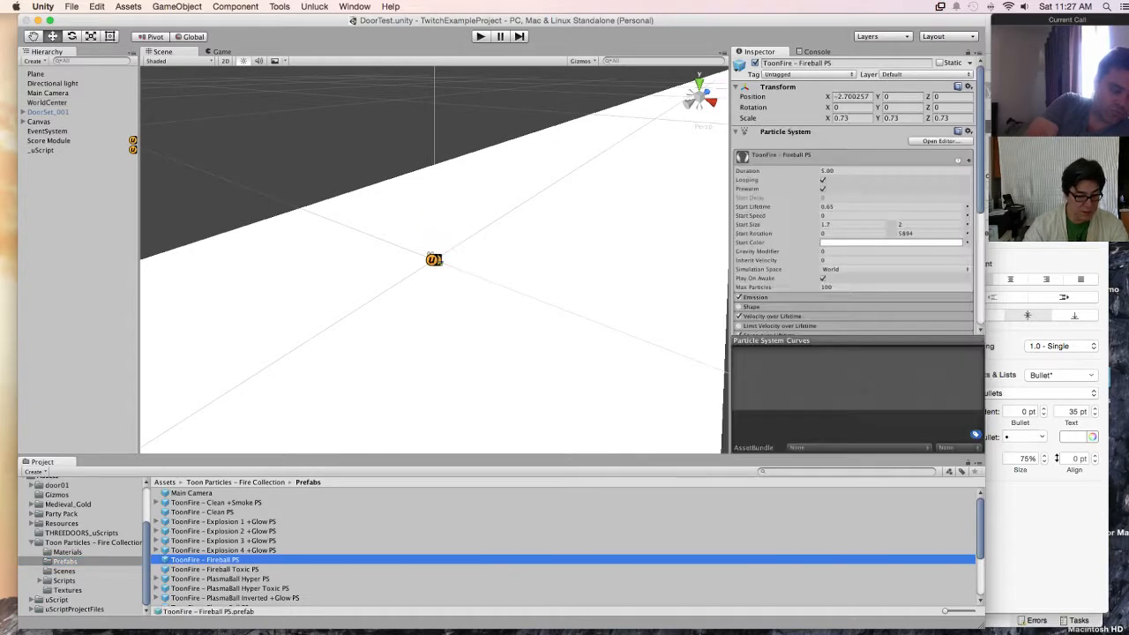
left_click(220, 579)
left_click_drag(221, 579, 62, 102)
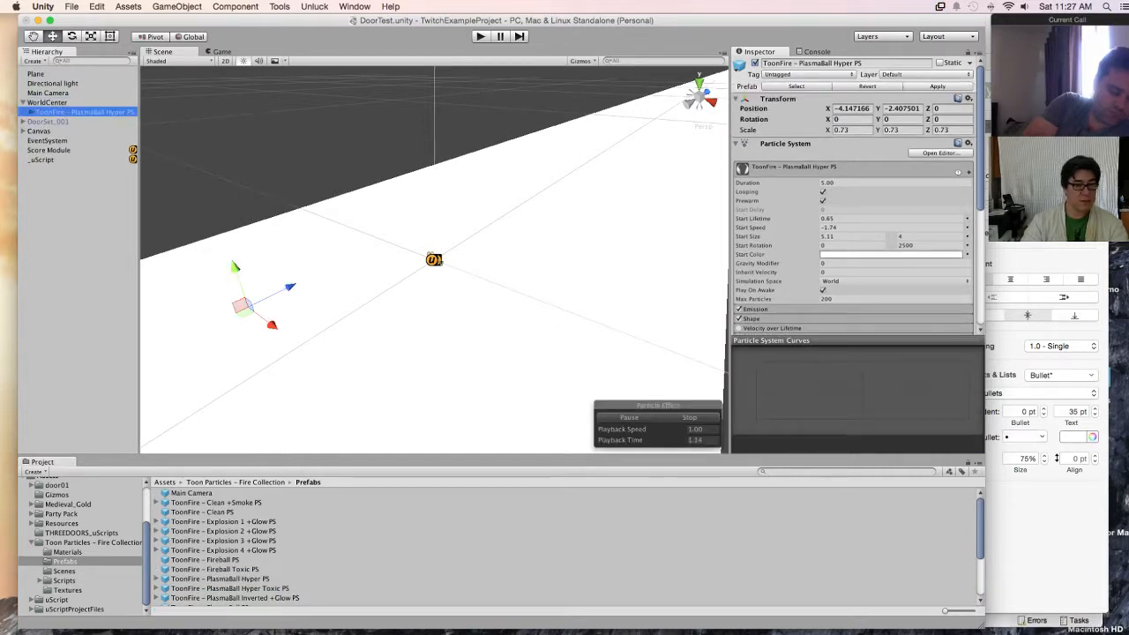
Step: Set the PlasmaBall Hyper fire's X and Y position to 0
left_click(841, 109)
type("0")
key("Tab")
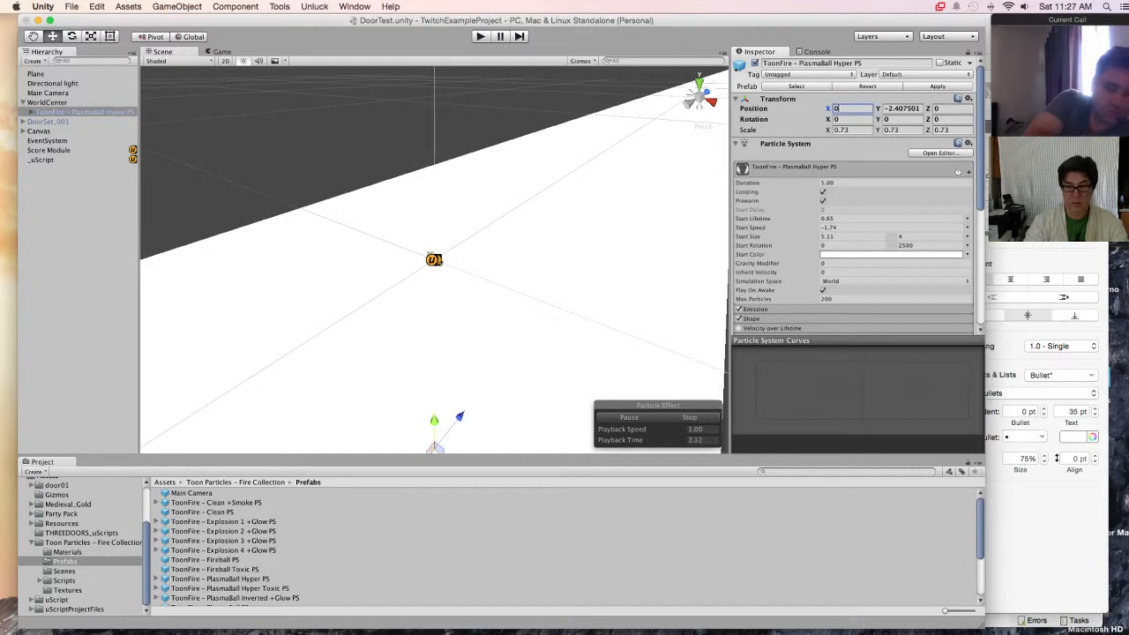
type("0")
key("Tab")
key("Tab")
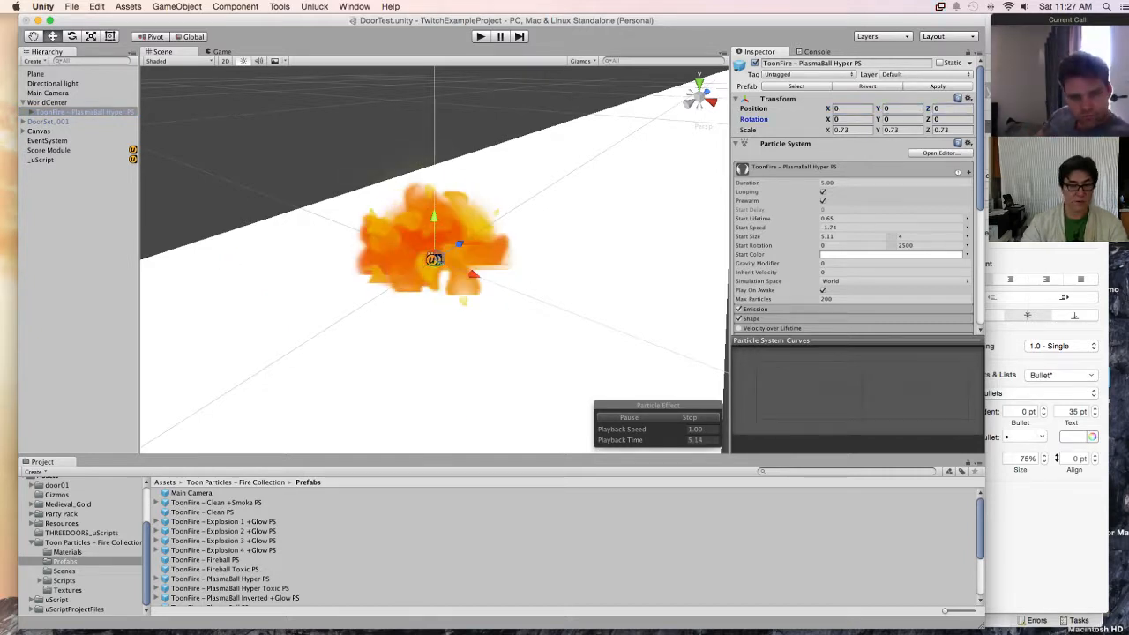
Step: Move the PlasmaBall Hyper fire along the X axis to about -3.39, beside the white plane
scroll(340, 366, "down", 10)
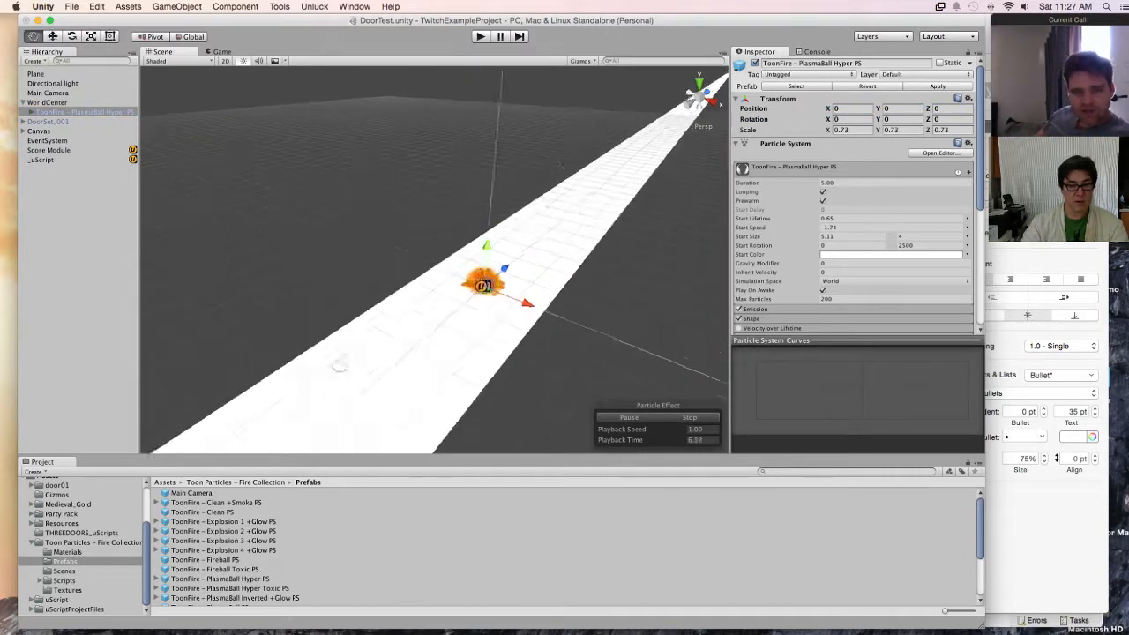
scroll(340, 366, "down", 3)
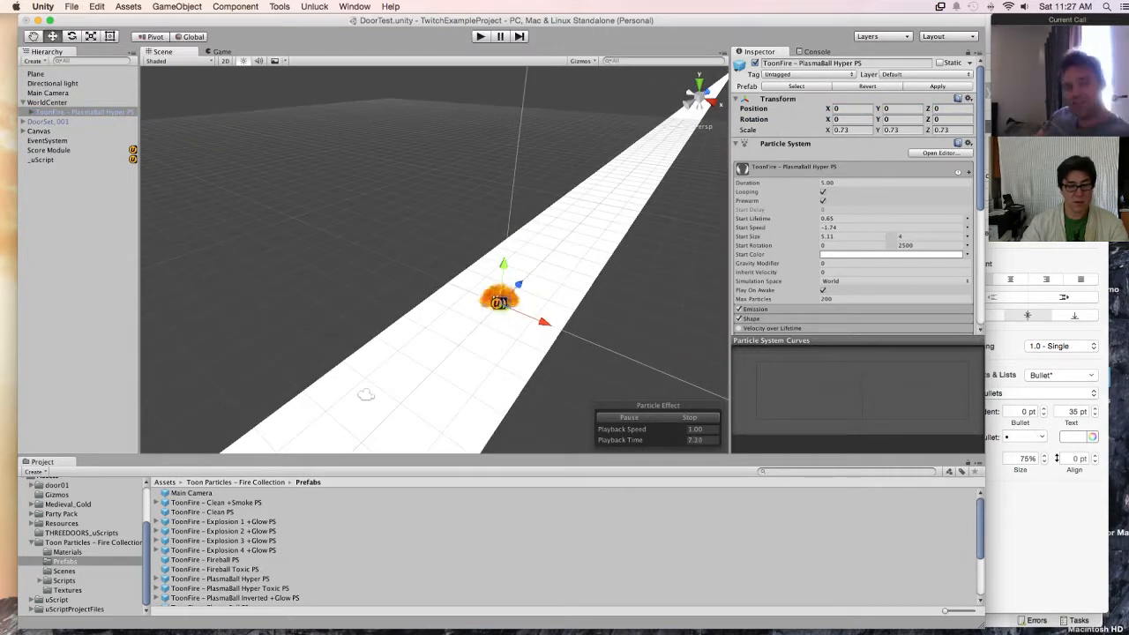
left_click_drag(544, 322, 445, 281)
left_click(75, 220)
left_click(85, 112)
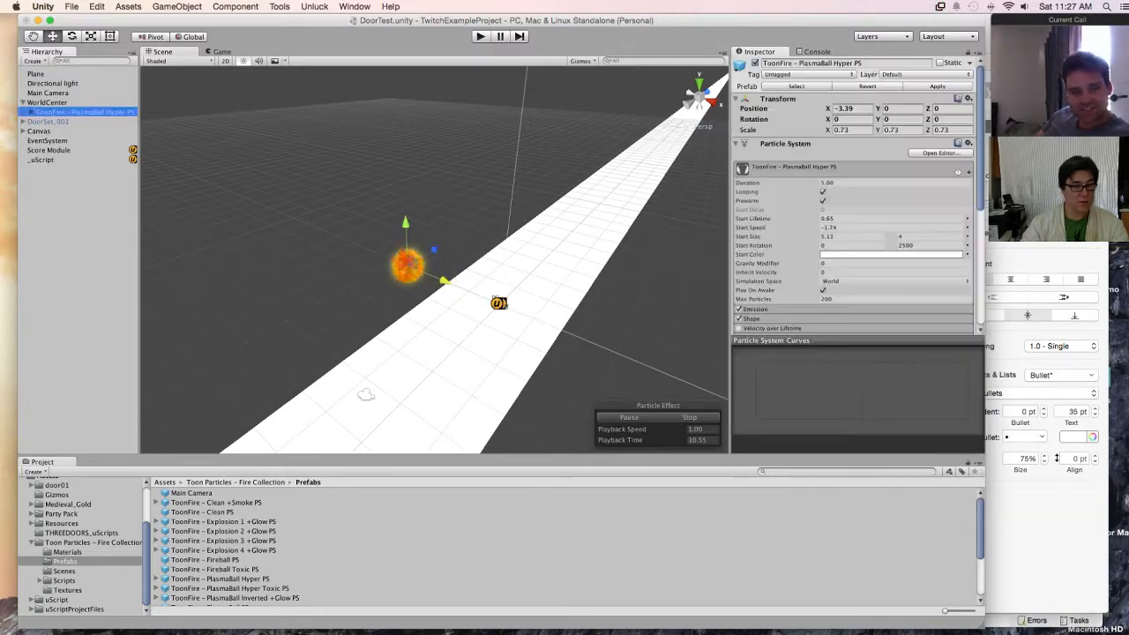
Step: Make six duplicates of the fire effect and shift all the duplicates along Z to about 3.86
key("super+d")
key("super+d")
key("super+d")
key("super+d")
key("super+d")
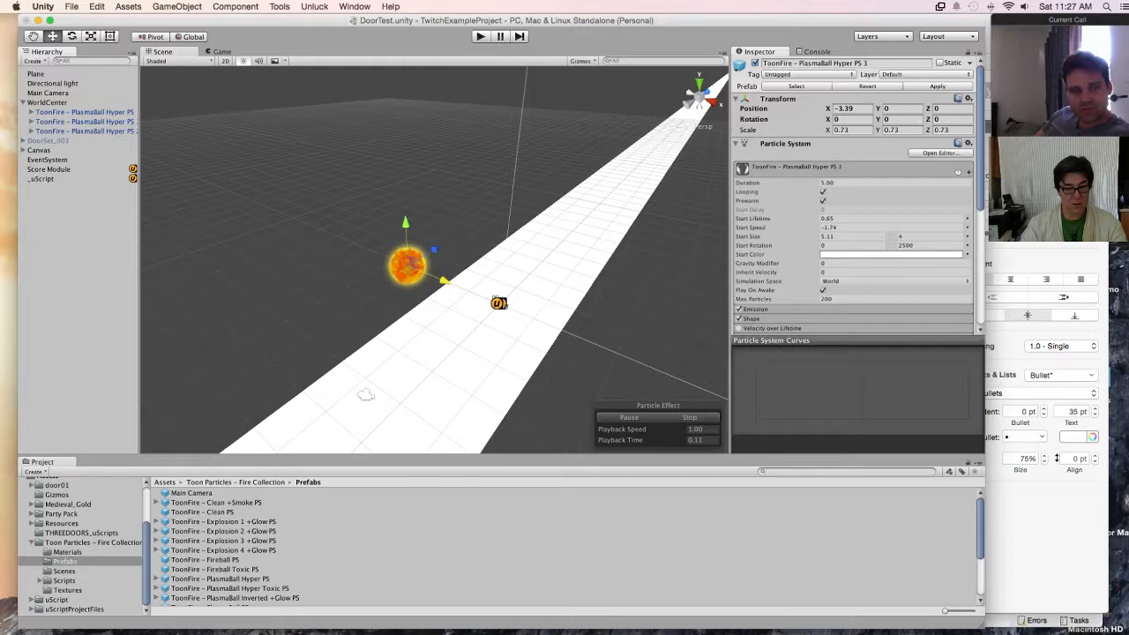
key("super+d")
left_click(85, 122, "shift")
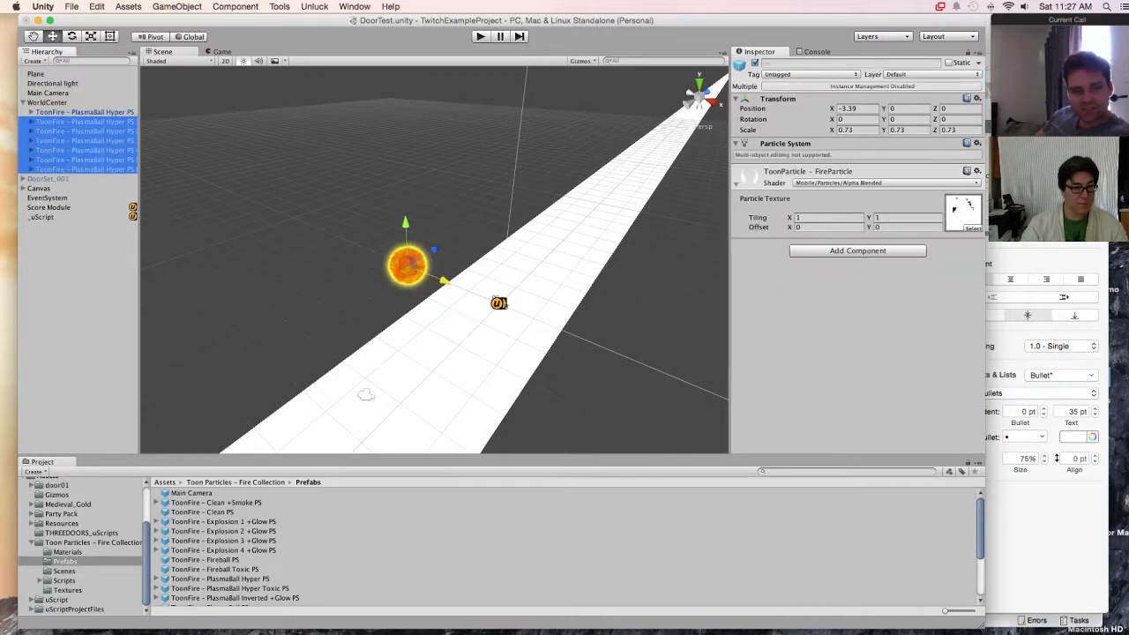
left_click_drag(434, 250, 492, 214)
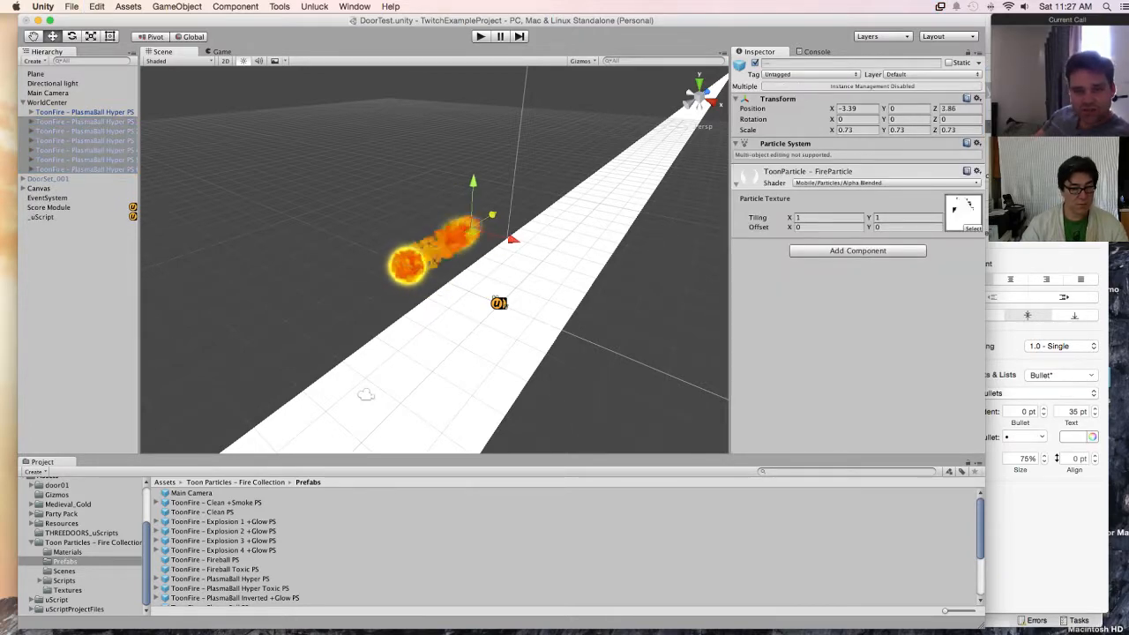
Step: Space fire copies 2 and 3 further along the row, at Z positions of about 8.28 and 12.7
left_click(85, 132)
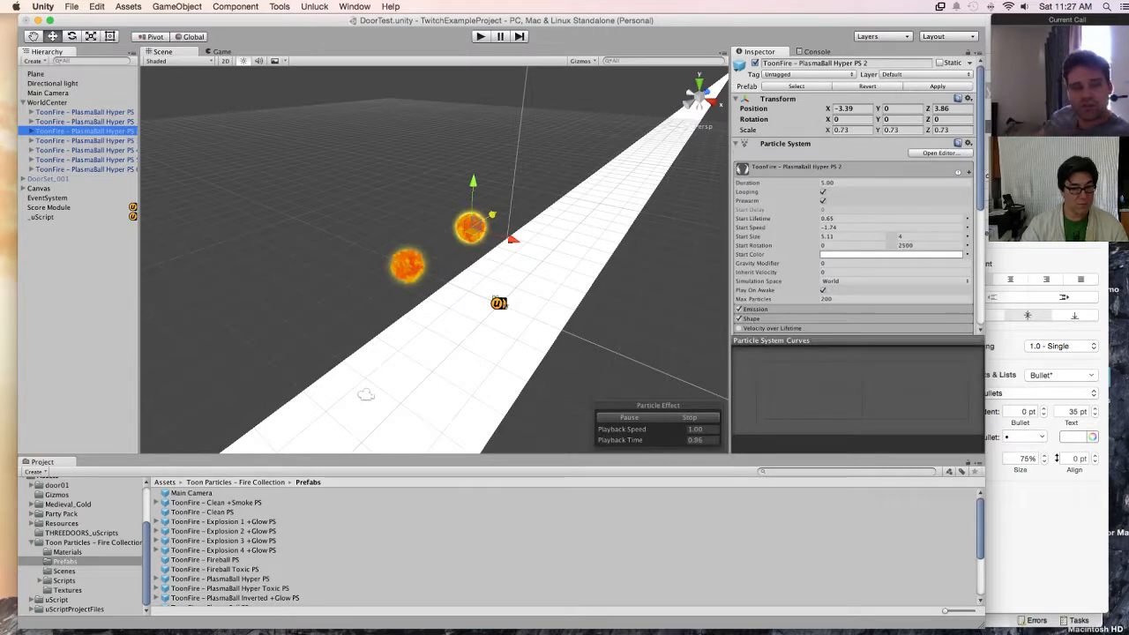
left_click_drag(492, 214, 536, 188)
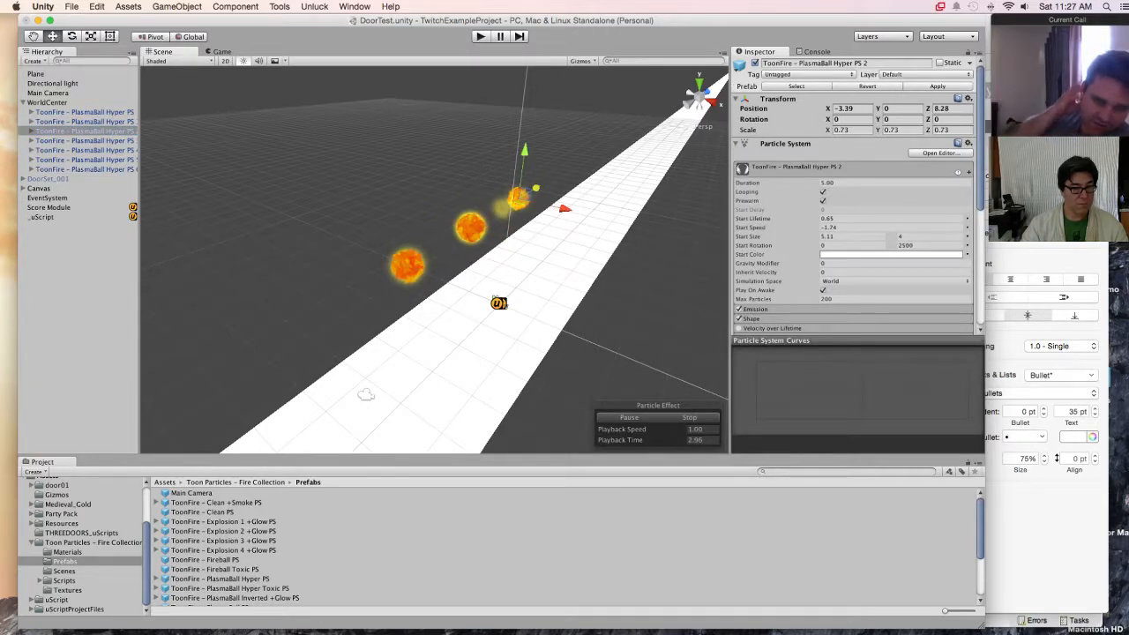
left_click(493, 214)
left_click_drag(493, 214, 566, 171)
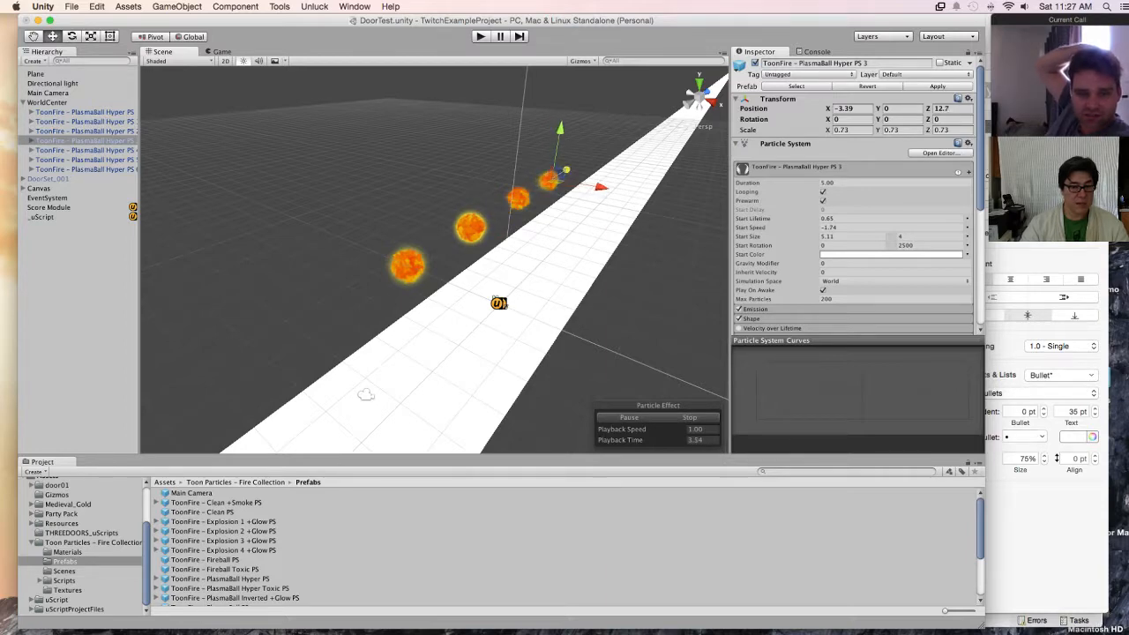
Step: Move fire copies 4 to 6 across the plane to about X 2.69, and bring copy 6 back to about Z -0.1
left_click(85, 150)
left_click(85, 169, "shift")
left_click_drag(512, 238, 695, 292)
left_click(84, 170)
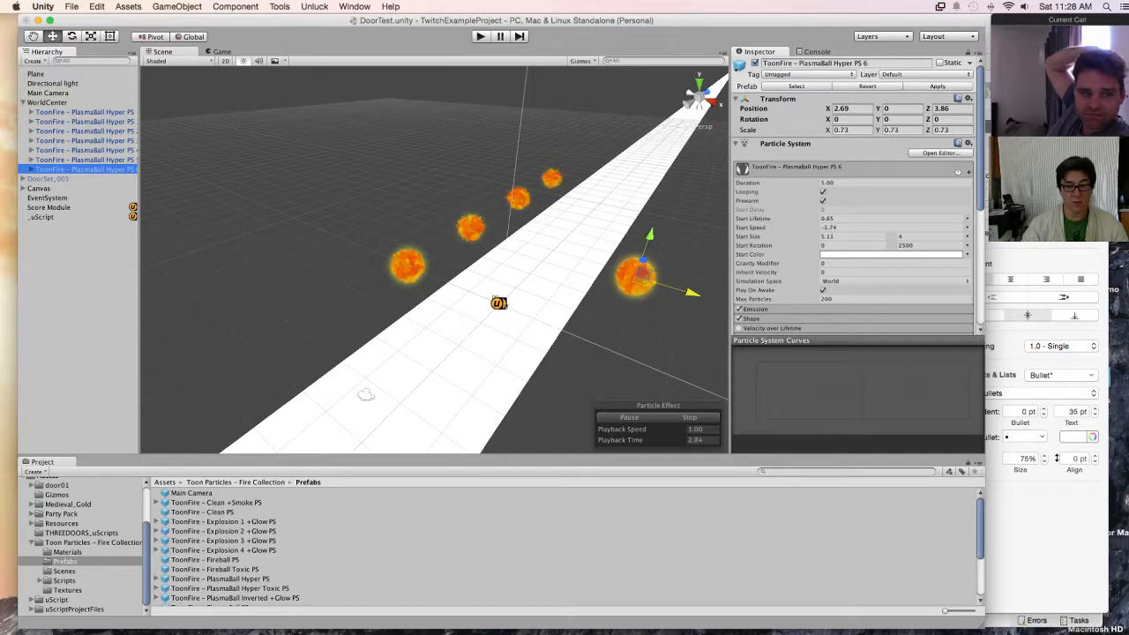
left_click_drag(476, 265, 402, 251, "alt")
left_click_drag(673, 282, 611, 349)
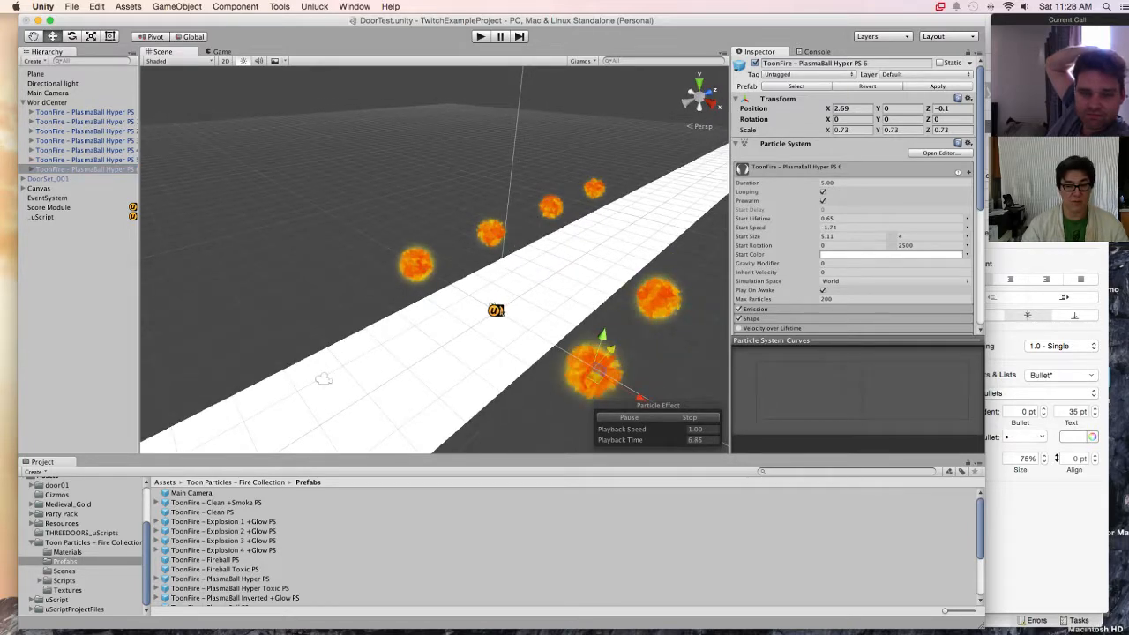
Step: Move fire copy 4 along the second row to about Z 7.46
left_click(84, 160)
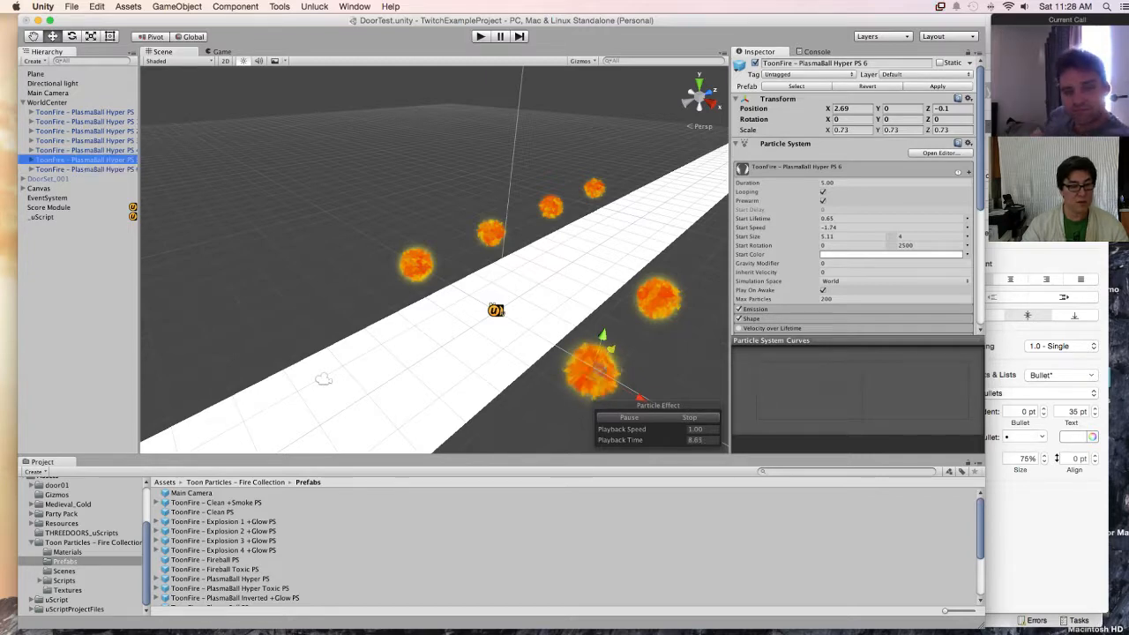
left_click(84, 150)
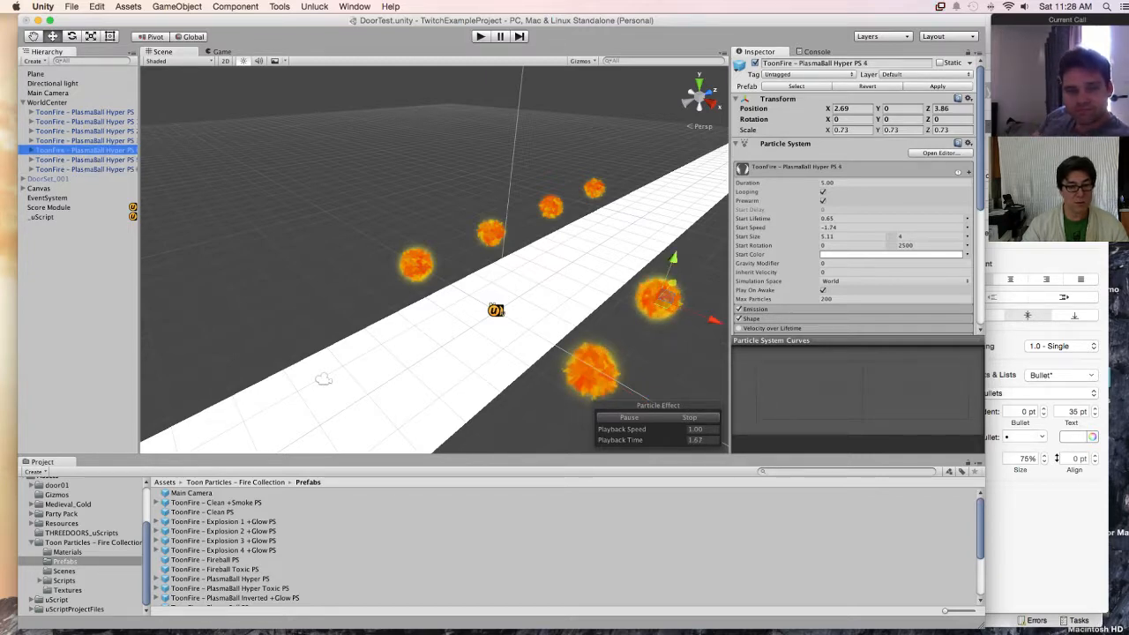
left_click(85, 160)
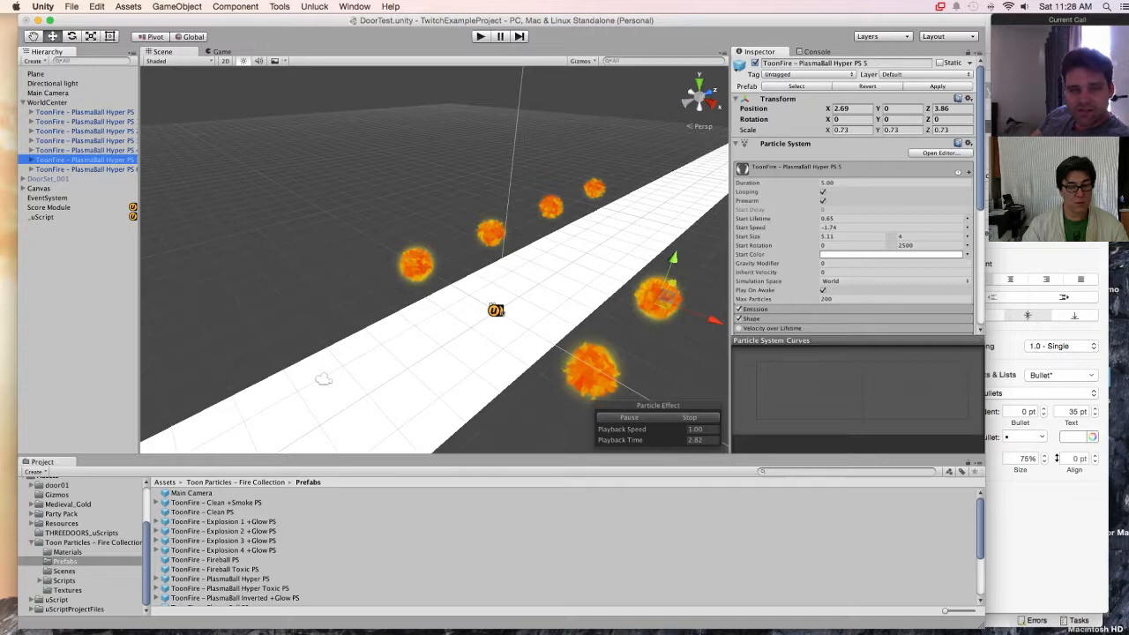
left_click(84, 150)
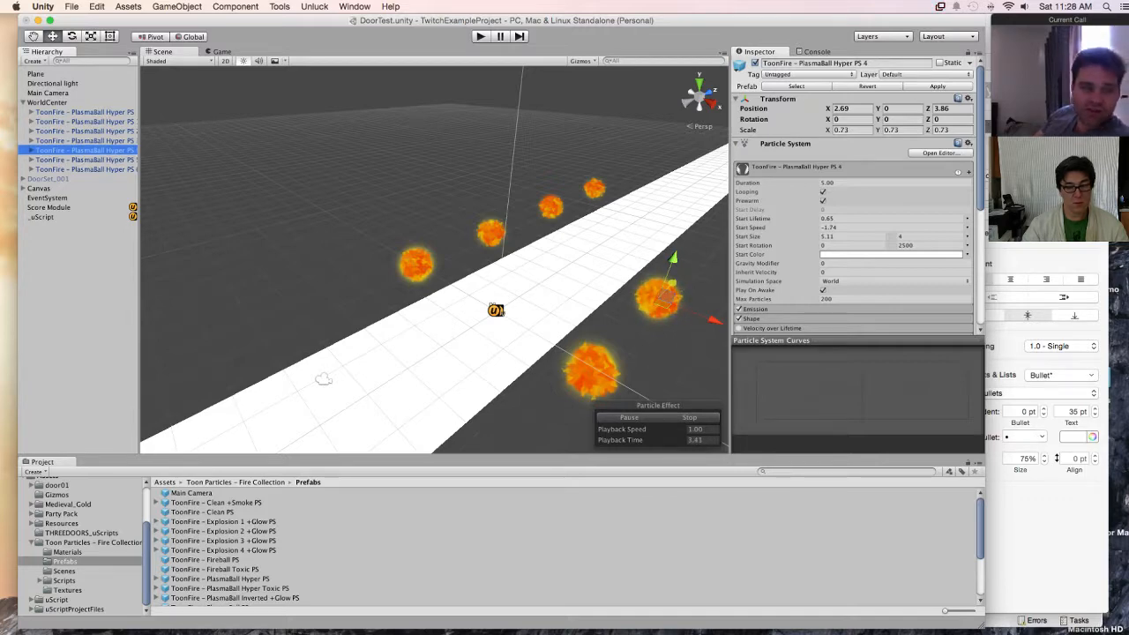
left_click_drag(673, 283, 705, 243)
middle_click_drag(697, 252, 467, 281)
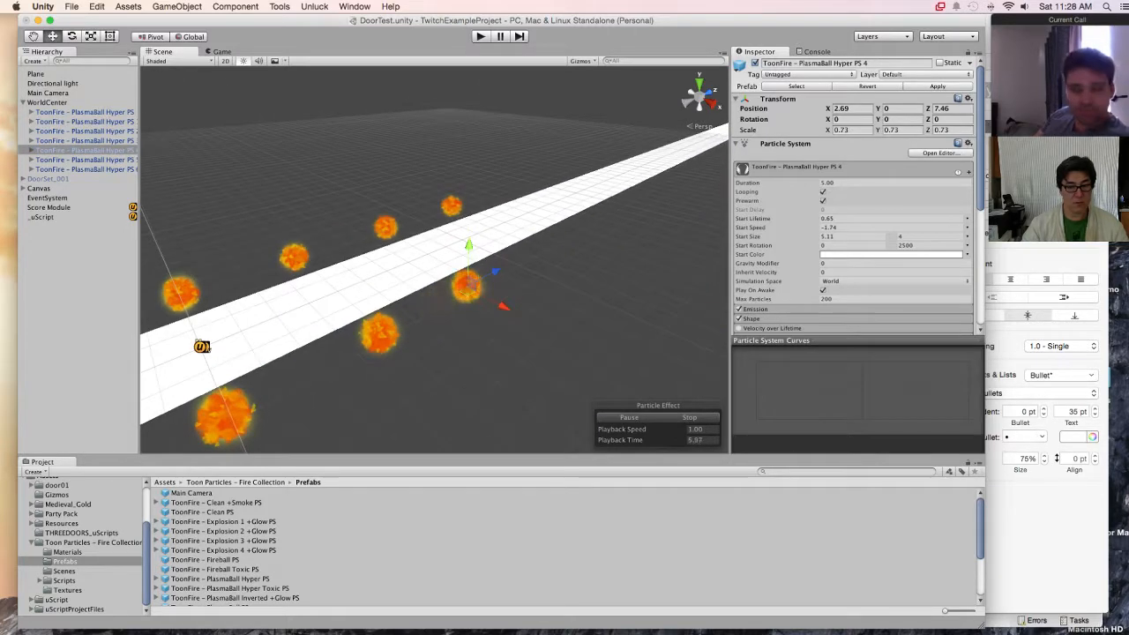
Step: Duplicate fire copy 4 and move the duplicate along the second row to about Z 11.03
key("super+d")
left_click_drag(508, 265, 553, 241)
scroll(553, 241, "down", 5)
middle_click_drag(553, 241, 659, 258)
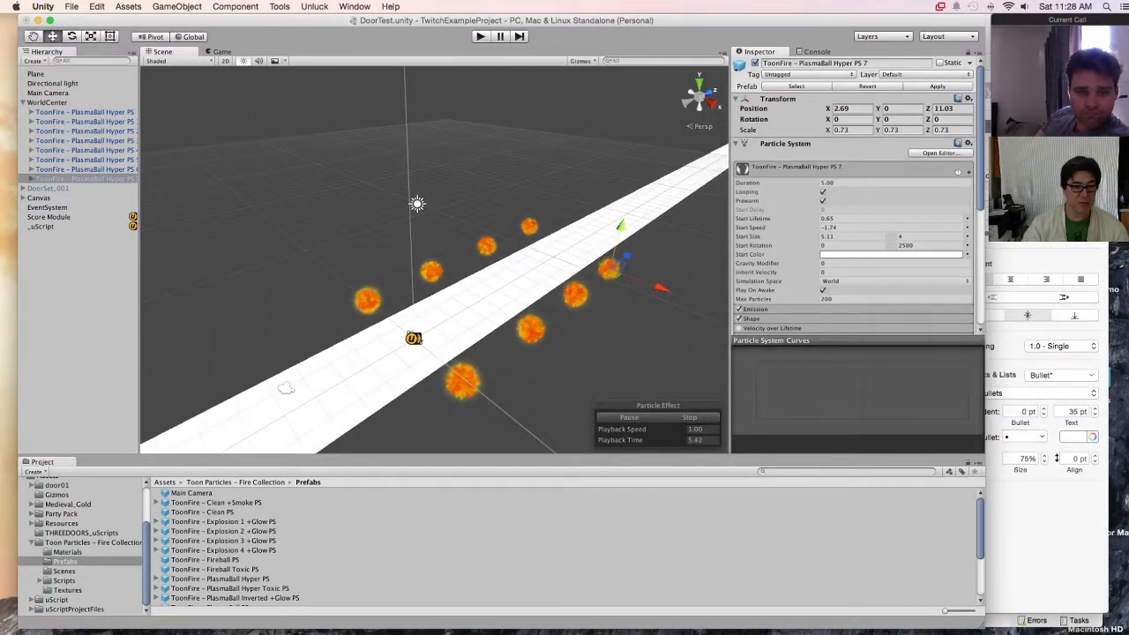
Step: Duplicate all eight fires together, shift the duplicates about 2.22 along Z between the existing ones, and clear the selection
left_click(84, 112, "shift")
key("super+d")
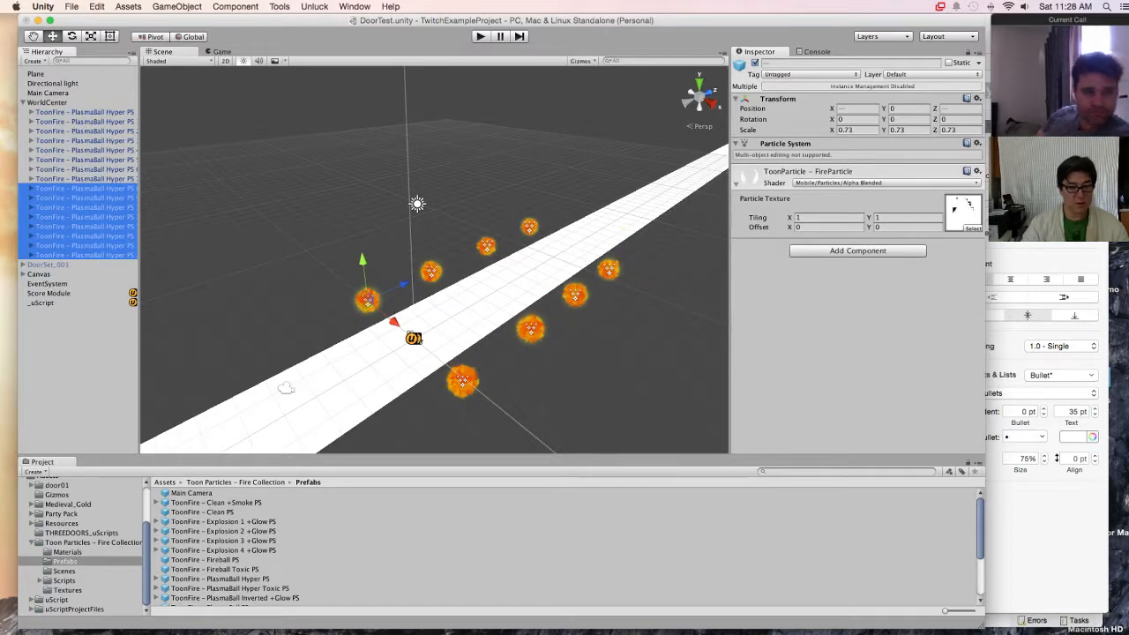
left_click_drag(403, 284, 438, 269)
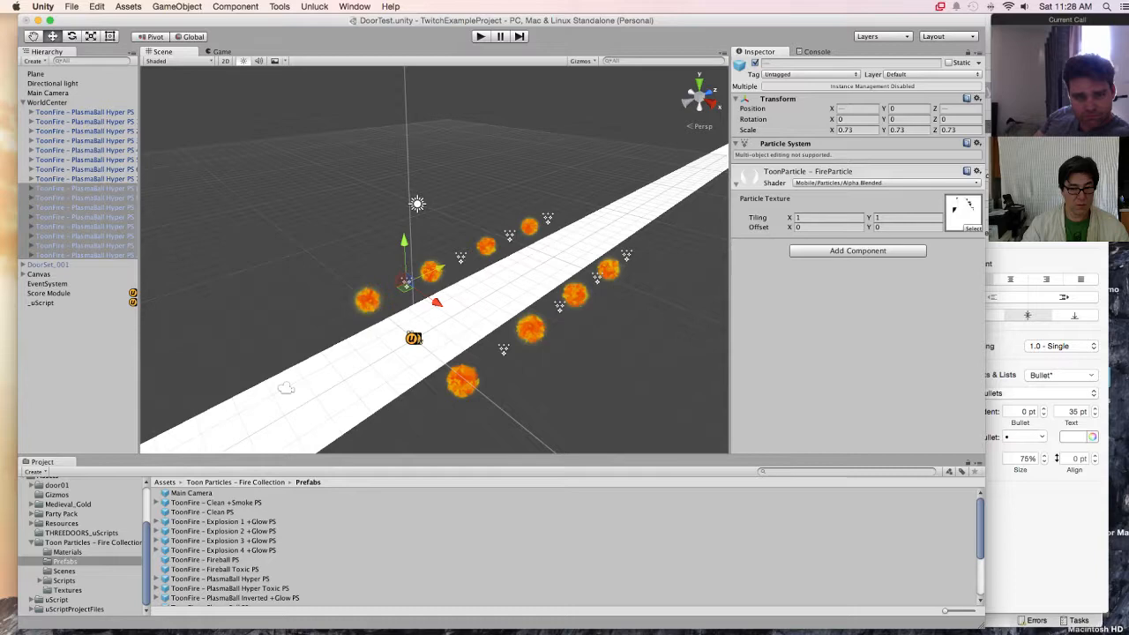
left_click(39, 275)
left_click(71, 371)
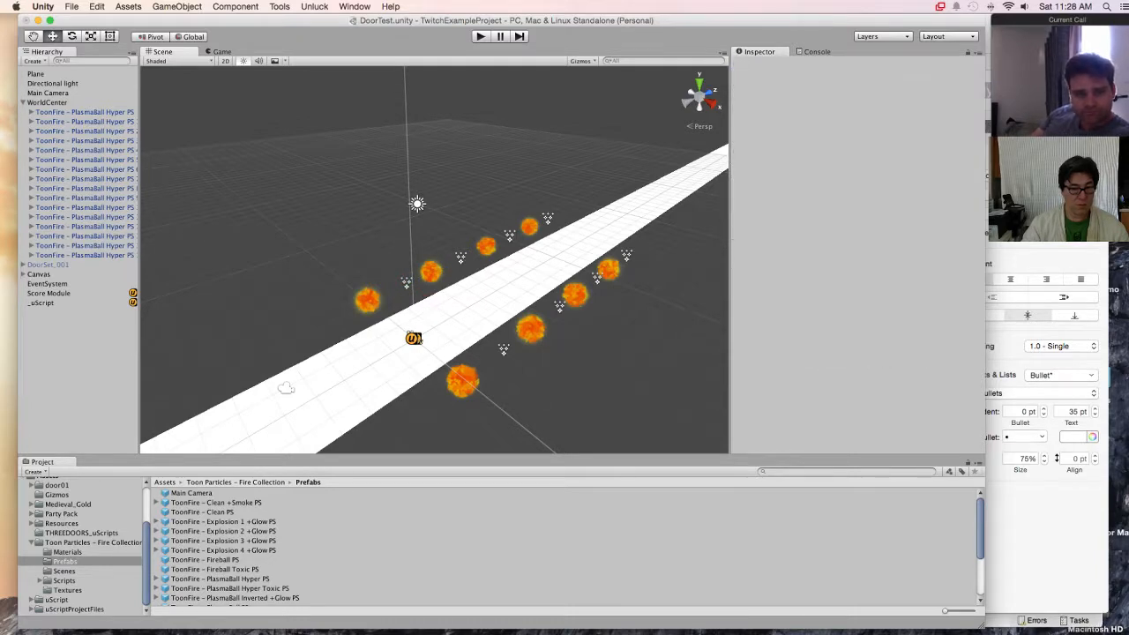
Step: Select the newly duplicated fires to preview their effects and check their placement along both rows
left_click(85, 255)
left_click(84, 246)
left_click(85, 236)
key("Up")
key("Up")
key("Up")
key("Up")
key("Up")
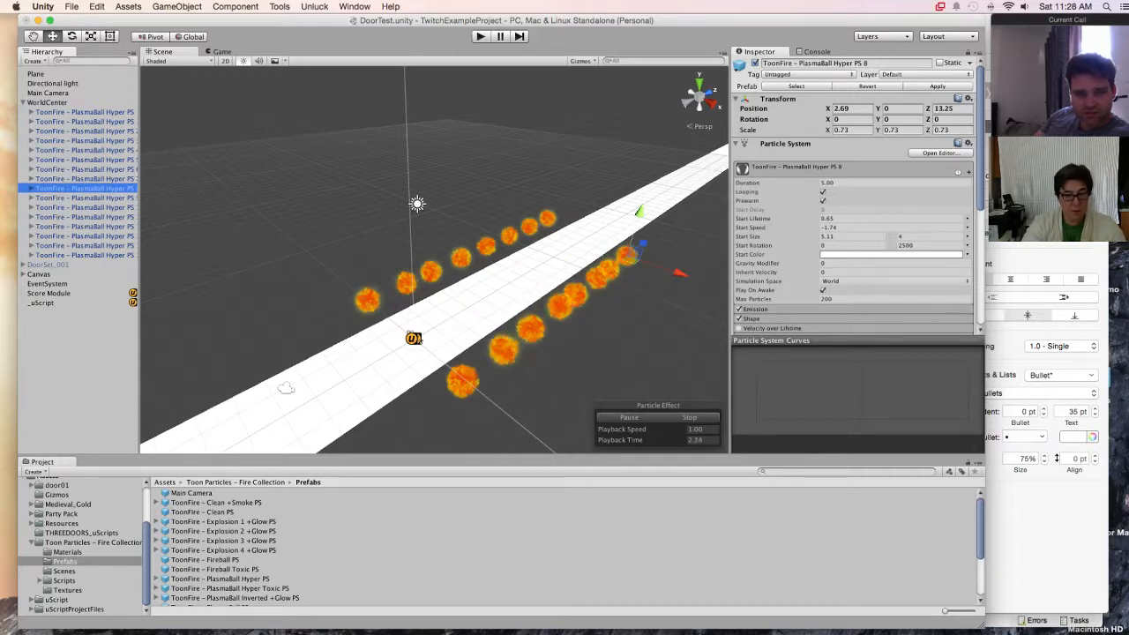
left_click(39, 274)
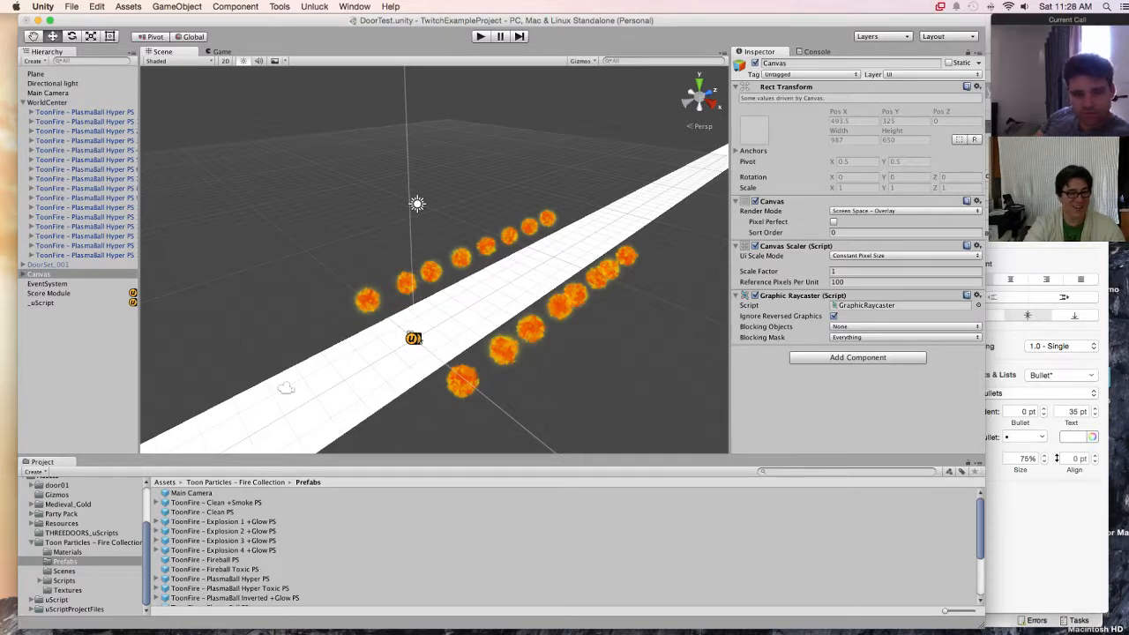
left_click(85, 254)
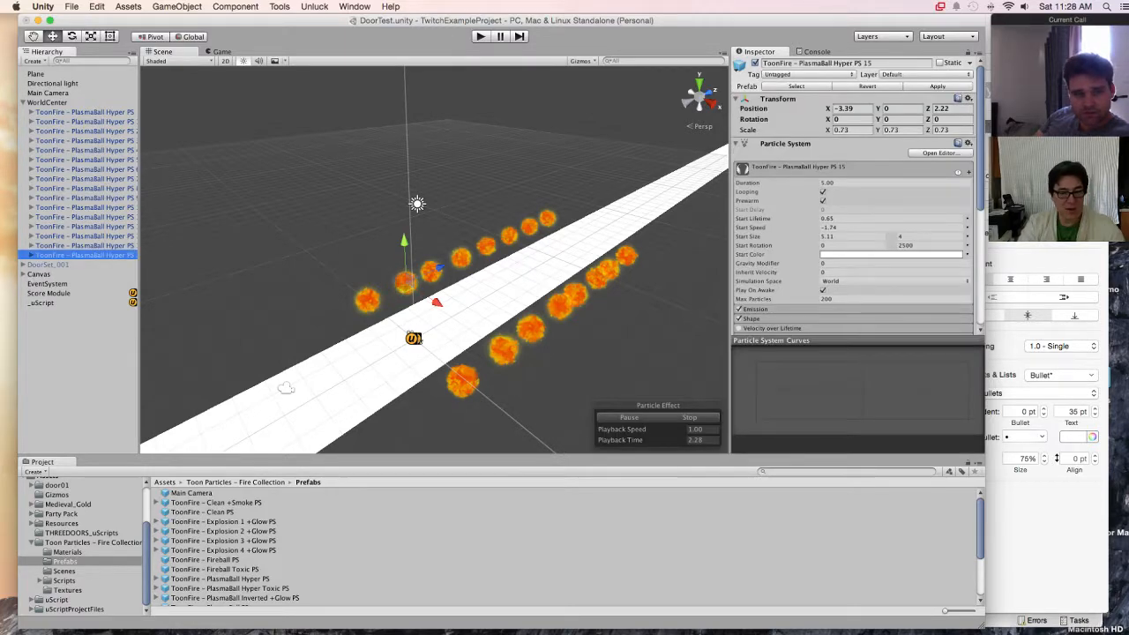
left_click(430, 271, "shift")
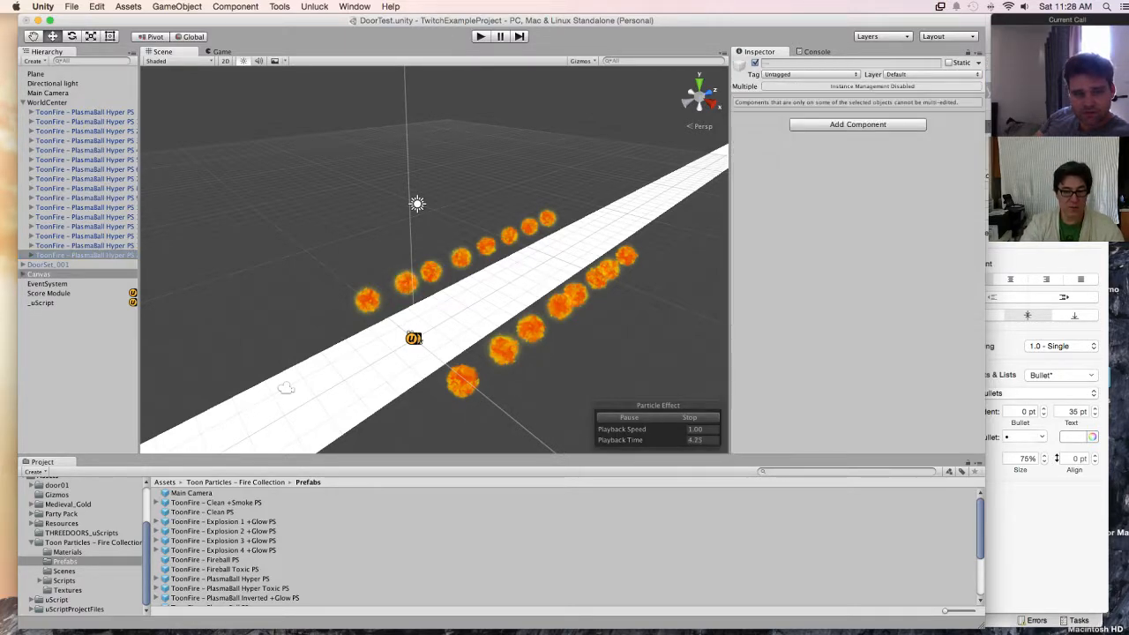
key("super+z")
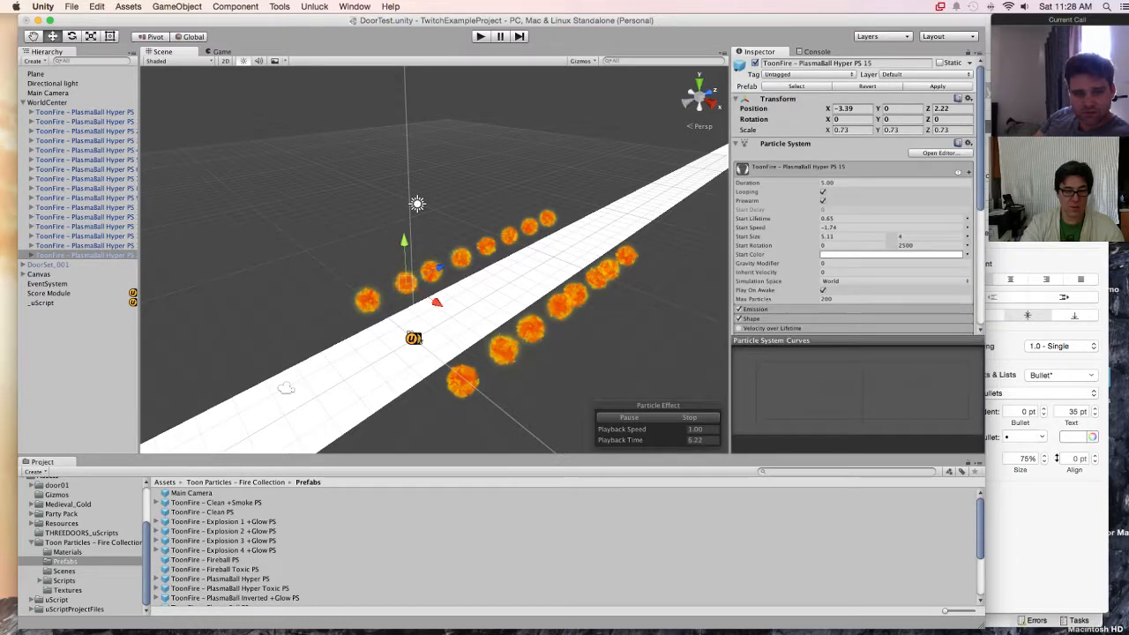
key("super+z")
key("super+z")
Step: View the rows from the other side and try selecting the newest fires of the X -3.39 row together, taking copies 11 to 15
left_click_drag(370, 291, 620, 286, "alt")
left_click(374, 328)
key("alt")
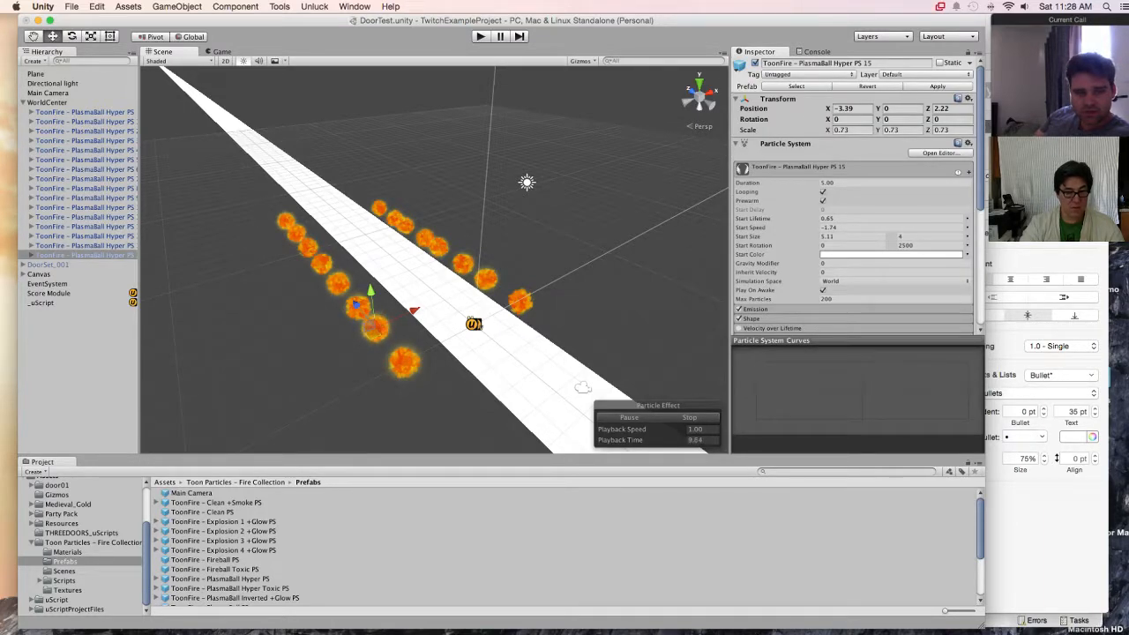
left_click(321, 262, "shift")
left_click(375, 327, "shift")
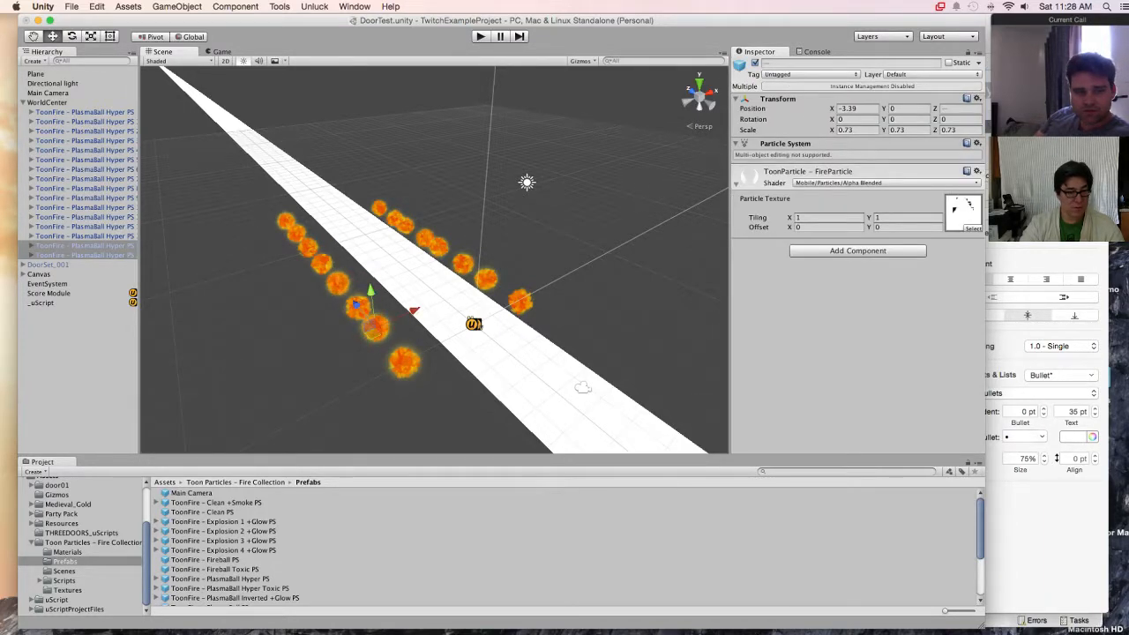
left_click(48, 264)
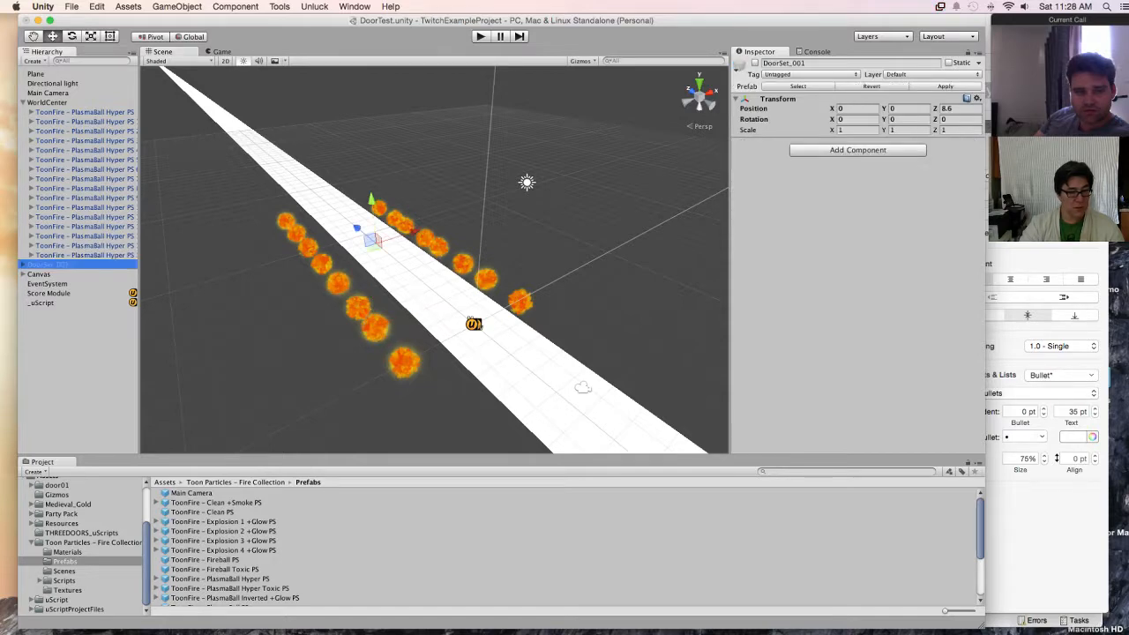
left_click(84, 255)
left_click(85, 236, "super")
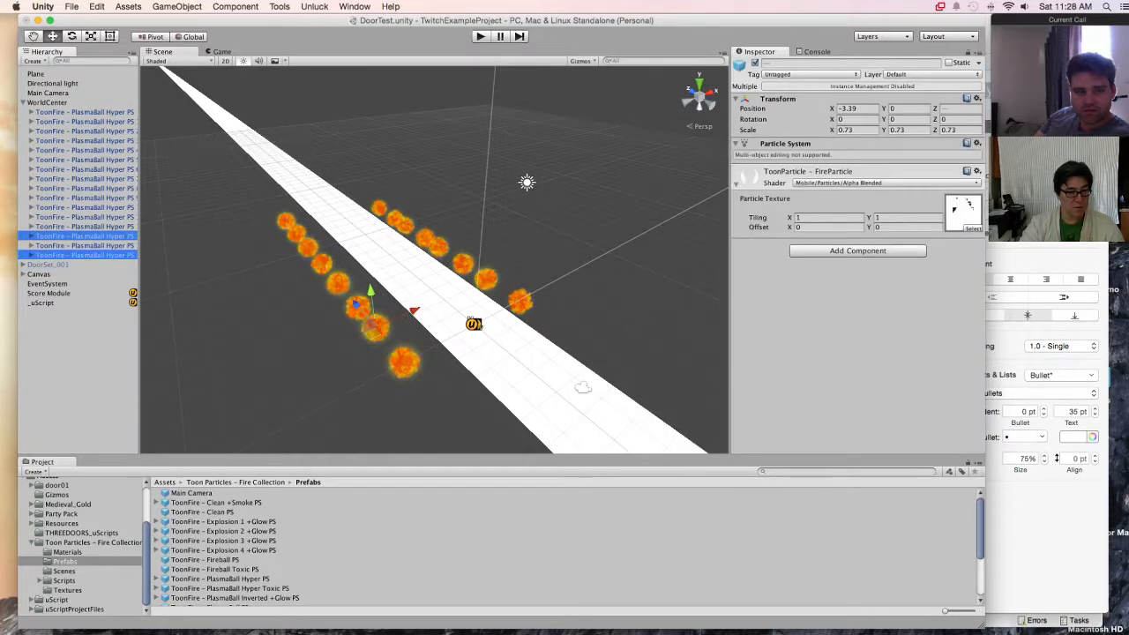
left_click(85, 217, "super")
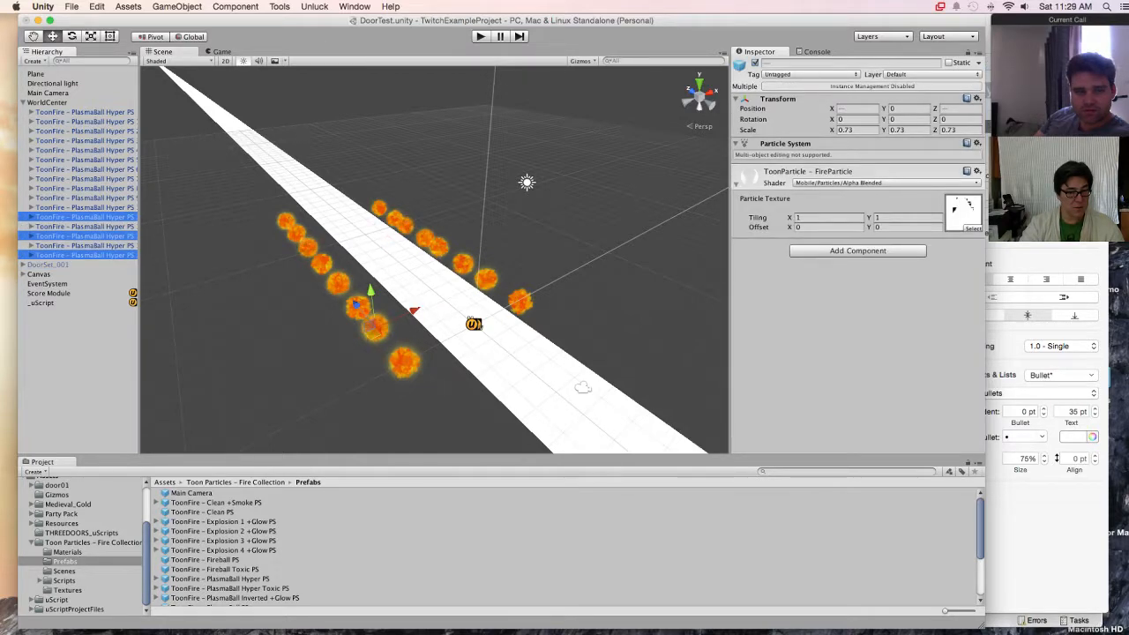
left_click(84, 226, "super")
left_click(85, 245, "super")
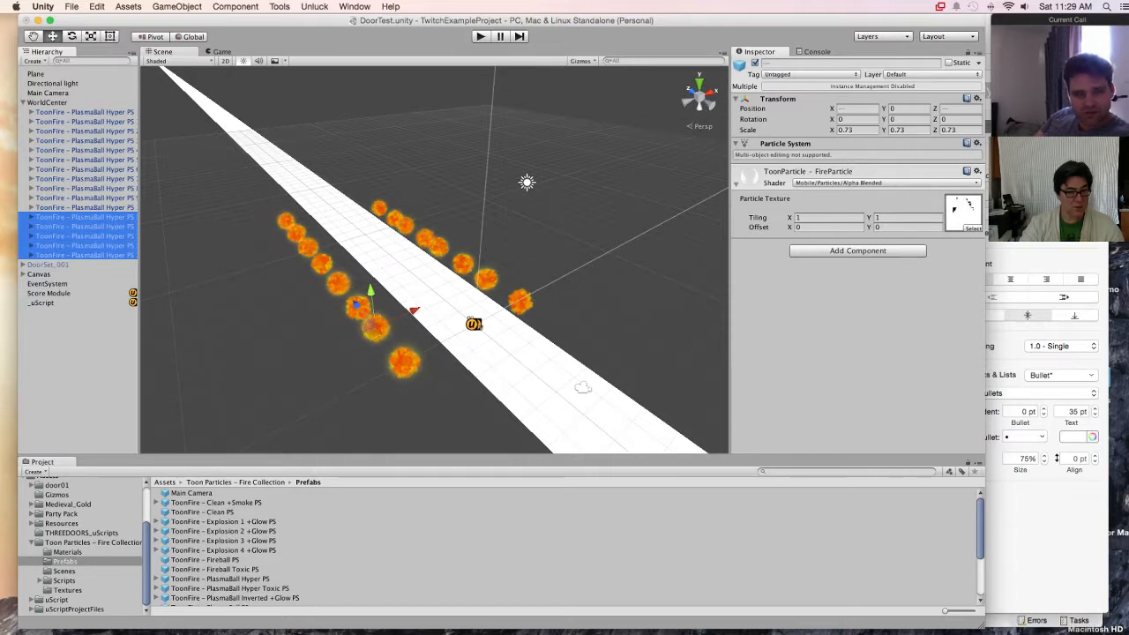
Step: Select PlasmaBall Hyper fire copies 12 to 15 together and move them outward from the plane to about X -8.29
left_click(85, 255)
left_click(85, 245)
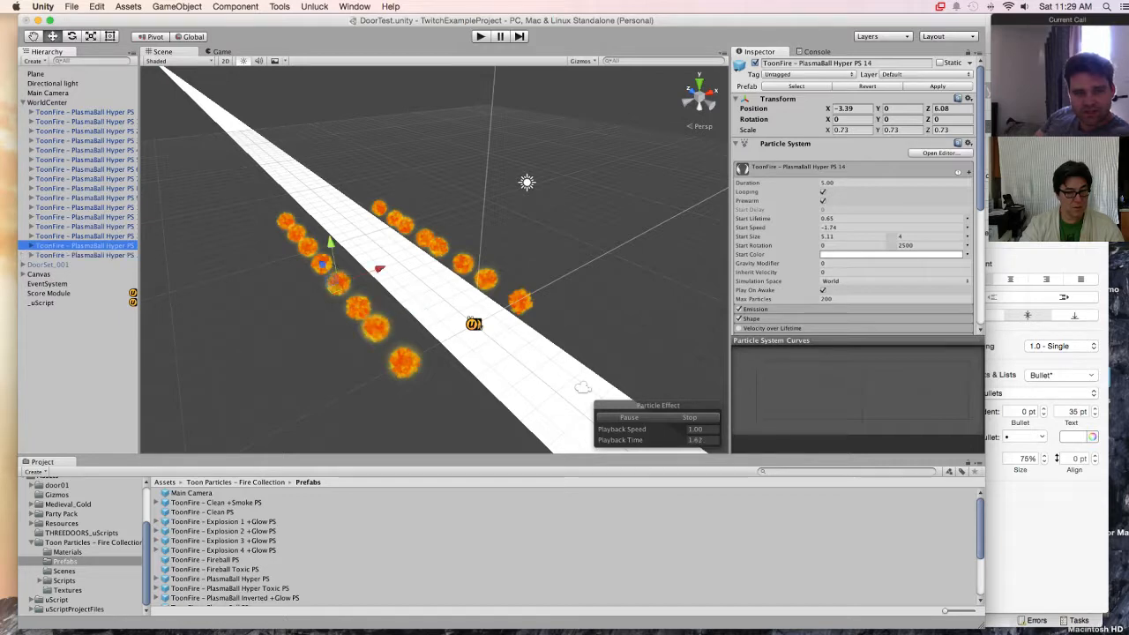
left_click(85, 237)
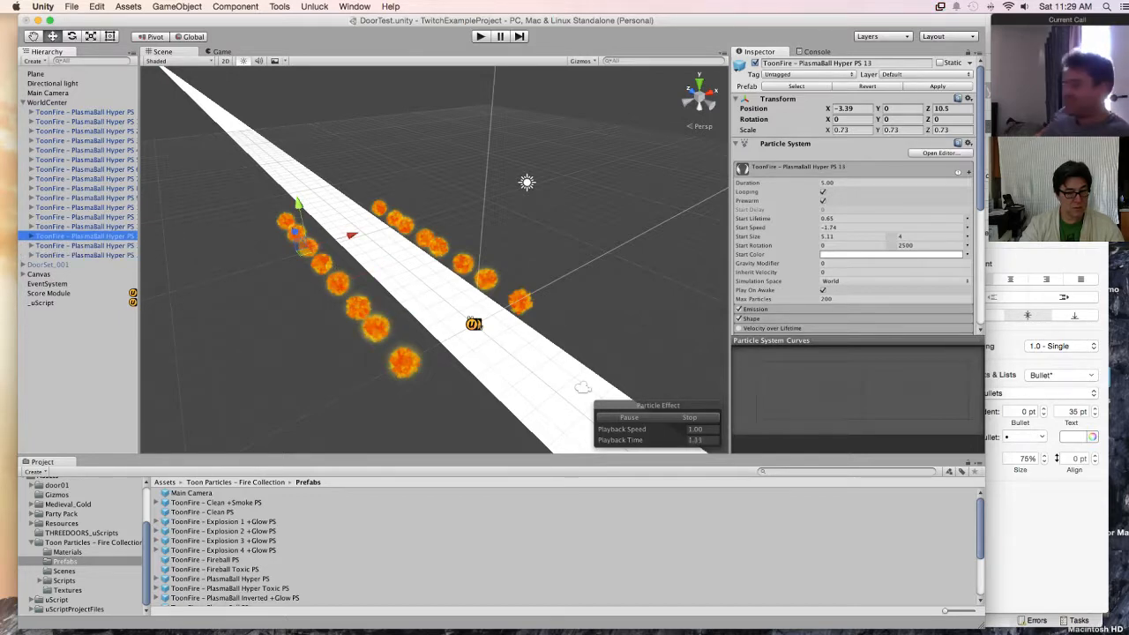
left_click(84, 226)
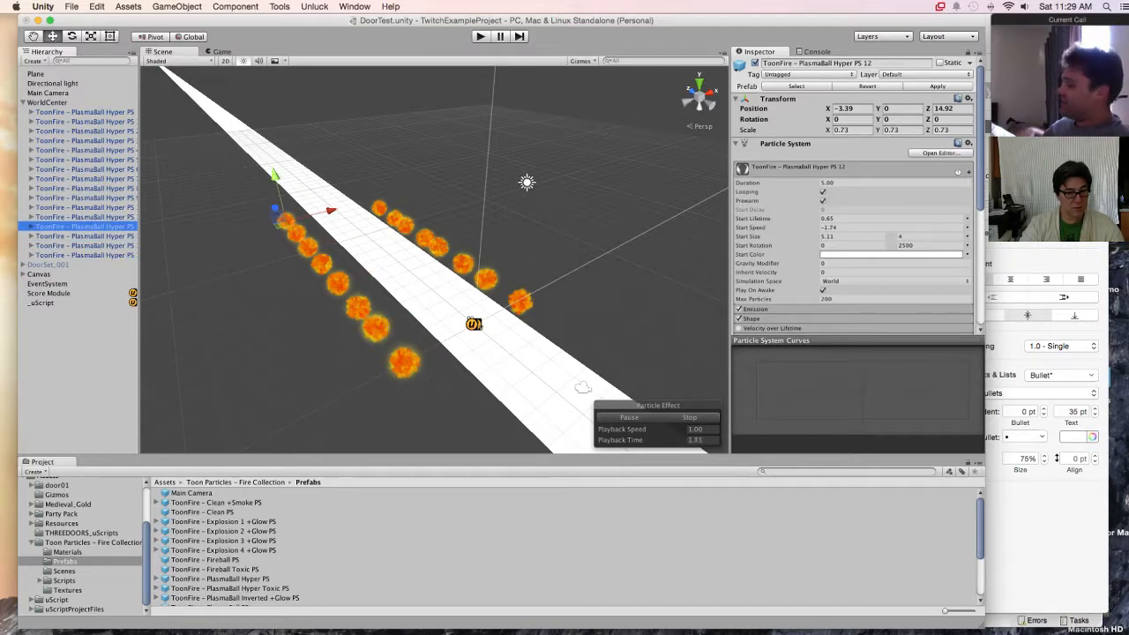
left_click(85, 255, "shift")
middle_click_drag(397, 291, 485, 242)
left_click_drag(377, 185, 301, 204)
middle_click_drag(304, 203, 195, 239)
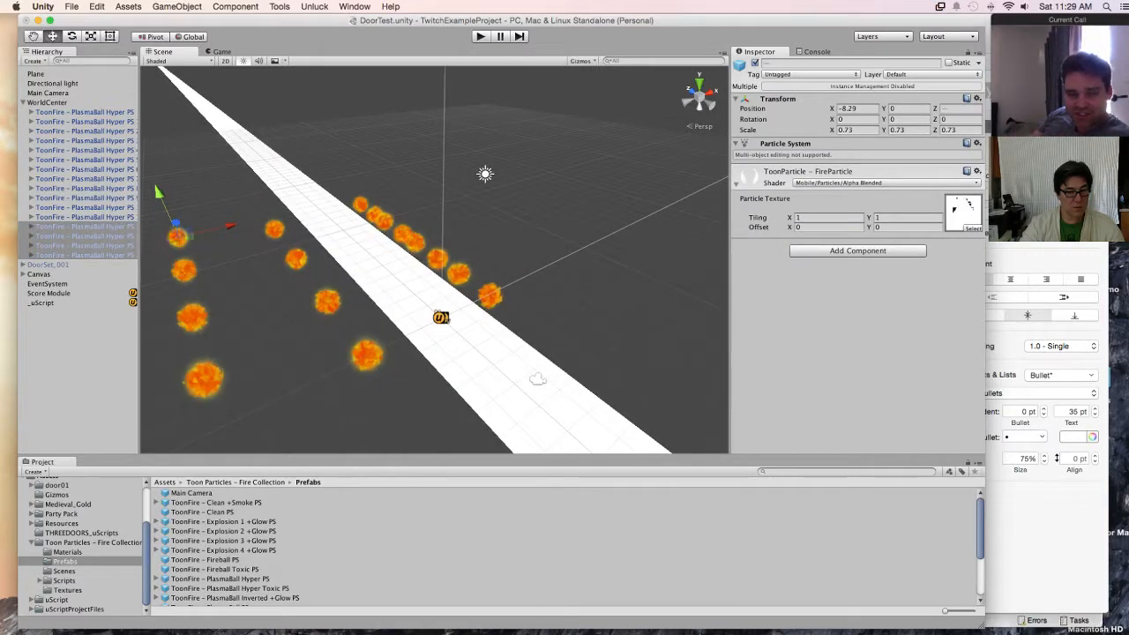
Step: Find fire copies 8 to 11 on the opposite side of the plane, select them together and move them outward to about X 6.16
mouse_move(370, 256)
left_mouse_down("alt")
mouse_move(227, 276)
mouse_move(393, 252)
left_mouse_up("alt")
left_click(494, 159)
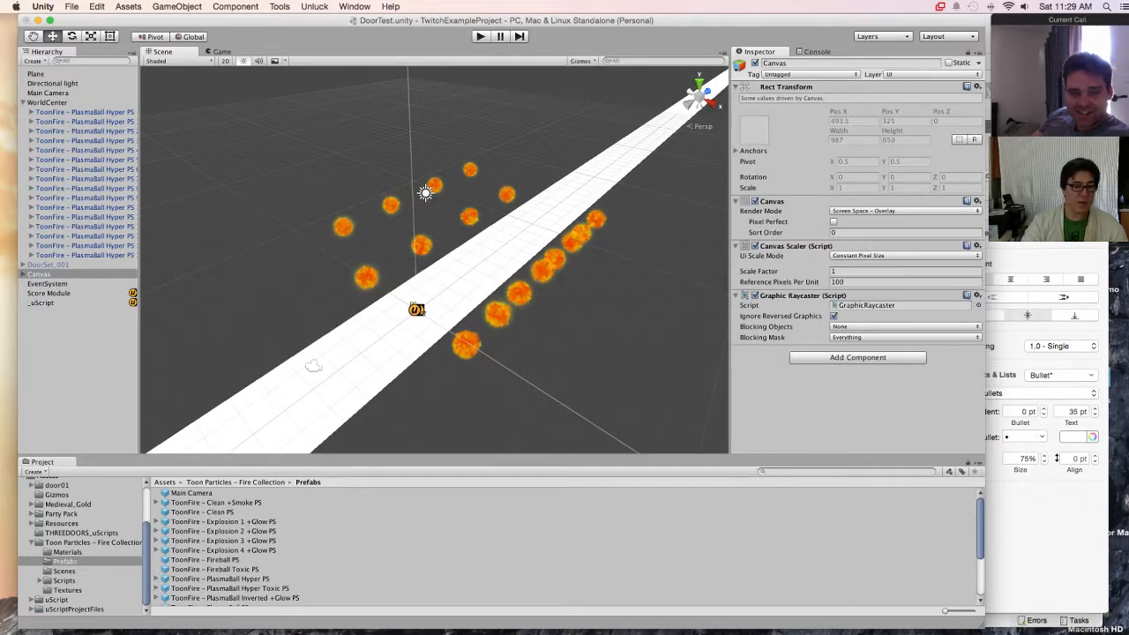
left_click(85, 112)
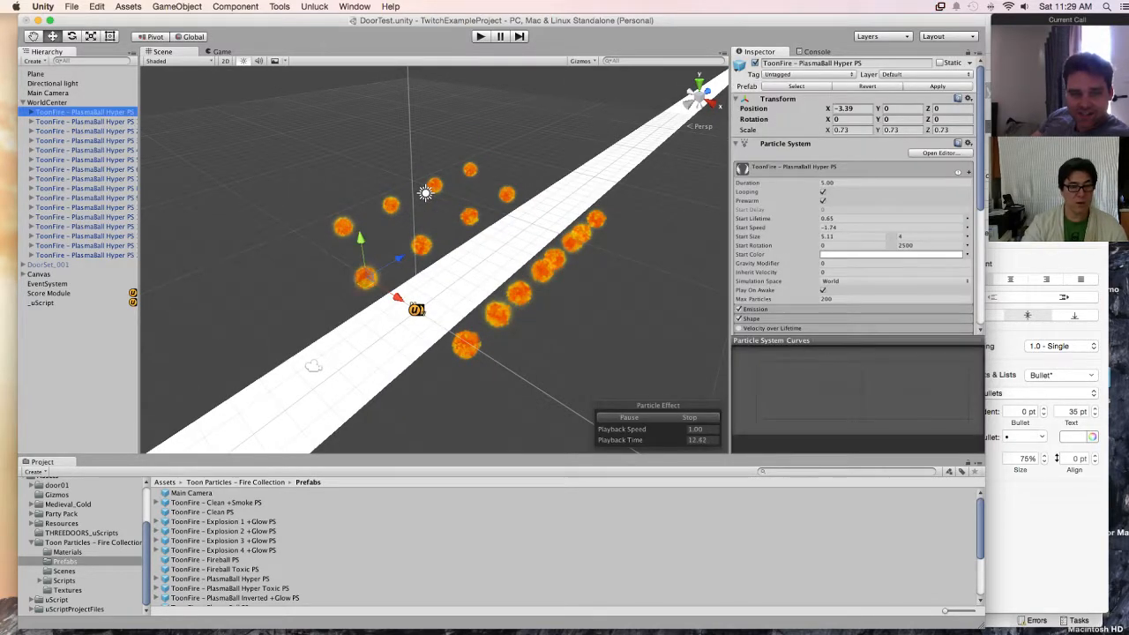
key("Down")
key("Down")
key("Down")
key("Down")
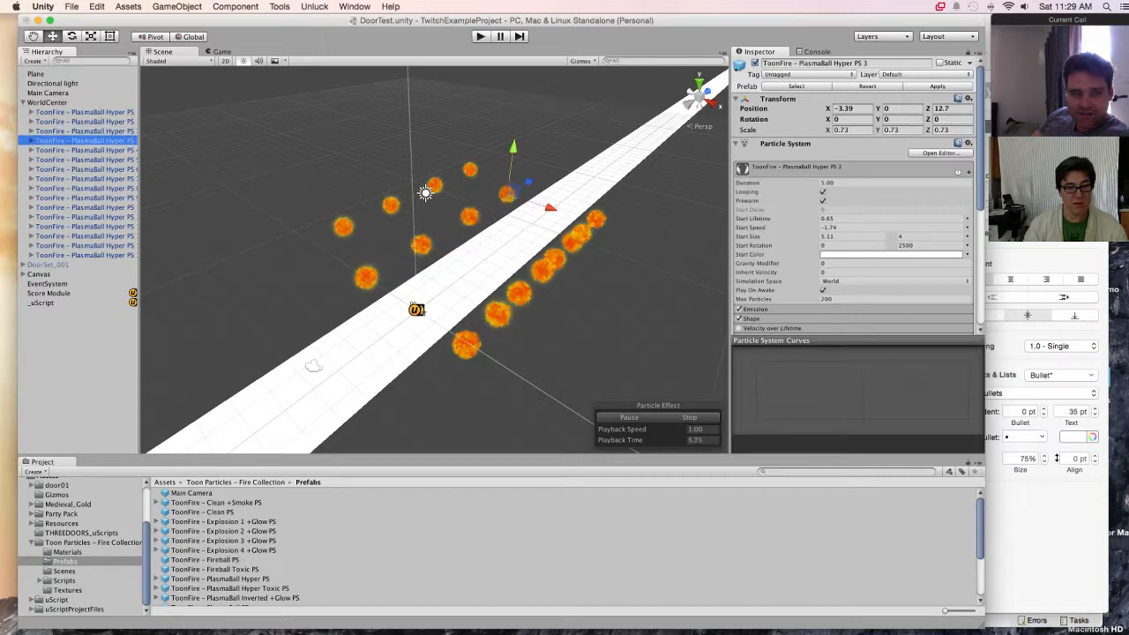
key("Down")
key("Down")
key("Down")
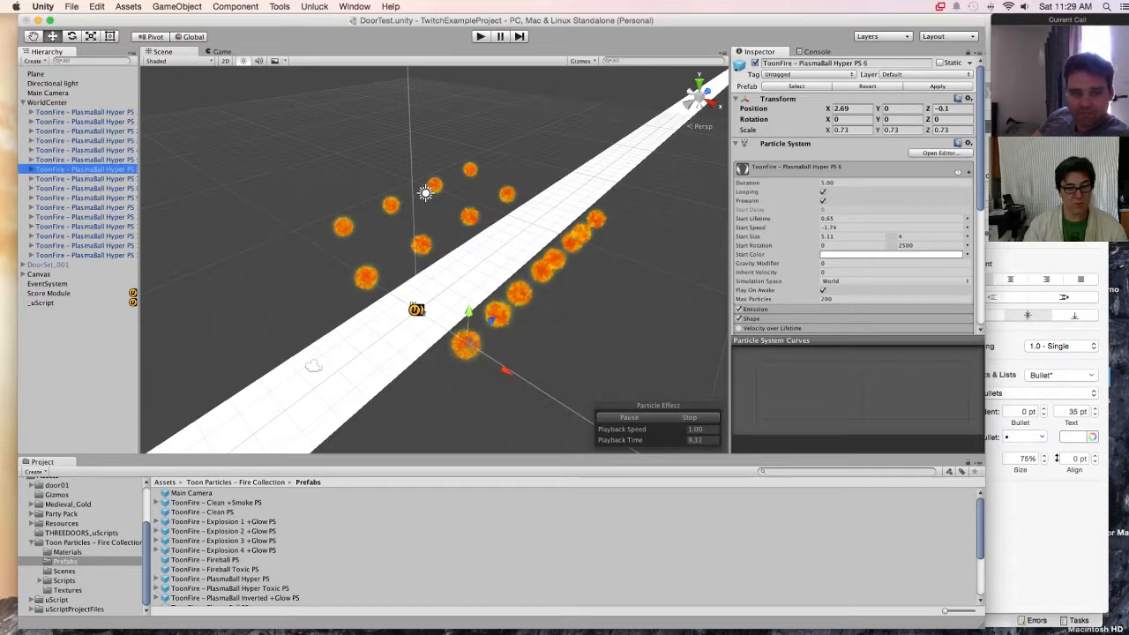
key("Down")
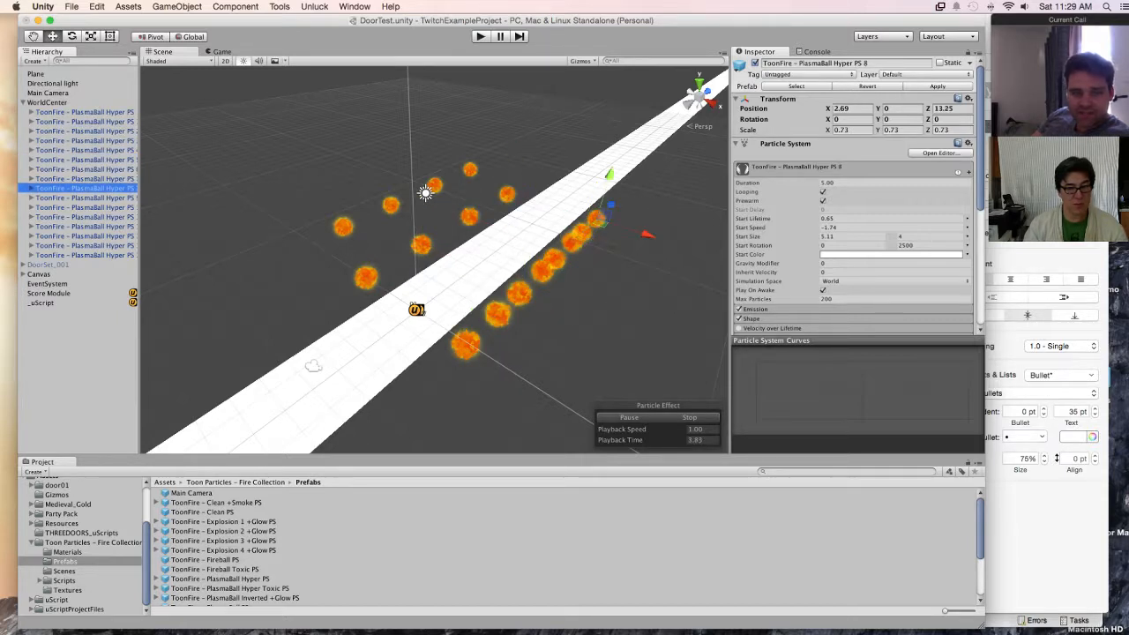
key("shift+Down")
key("shift+Down")
key("shift+Down")
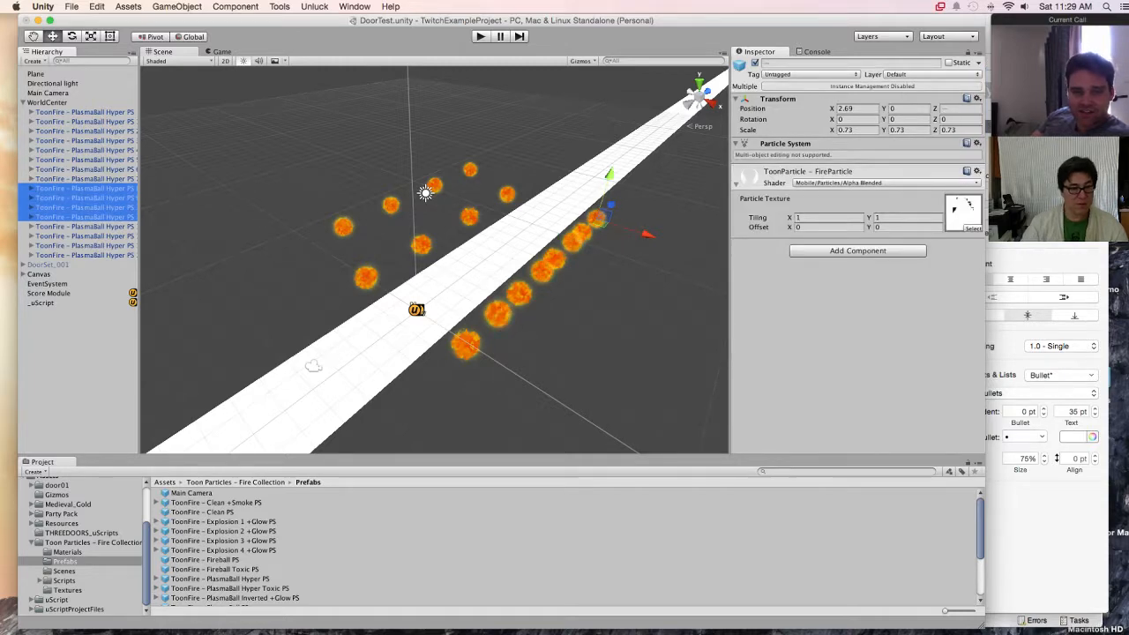
left_click_drag(648, 235, 716, 255)
Step: Test-run the game to check the fire rows, disable the Plane object during play, and stop the run
left_click(222, 52)
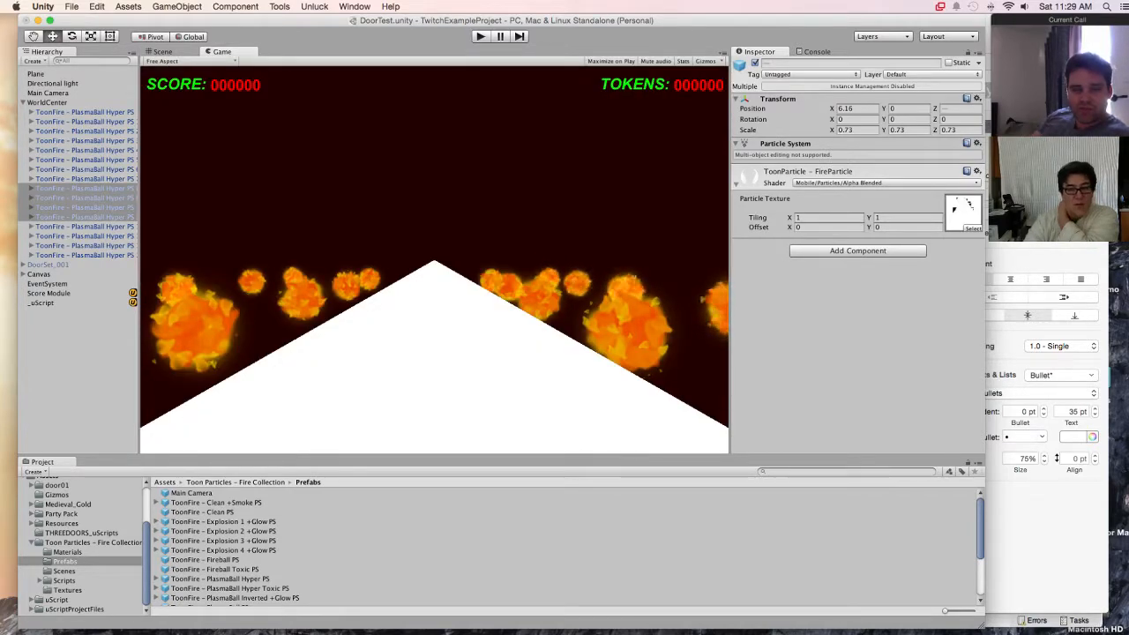
key("super+p")
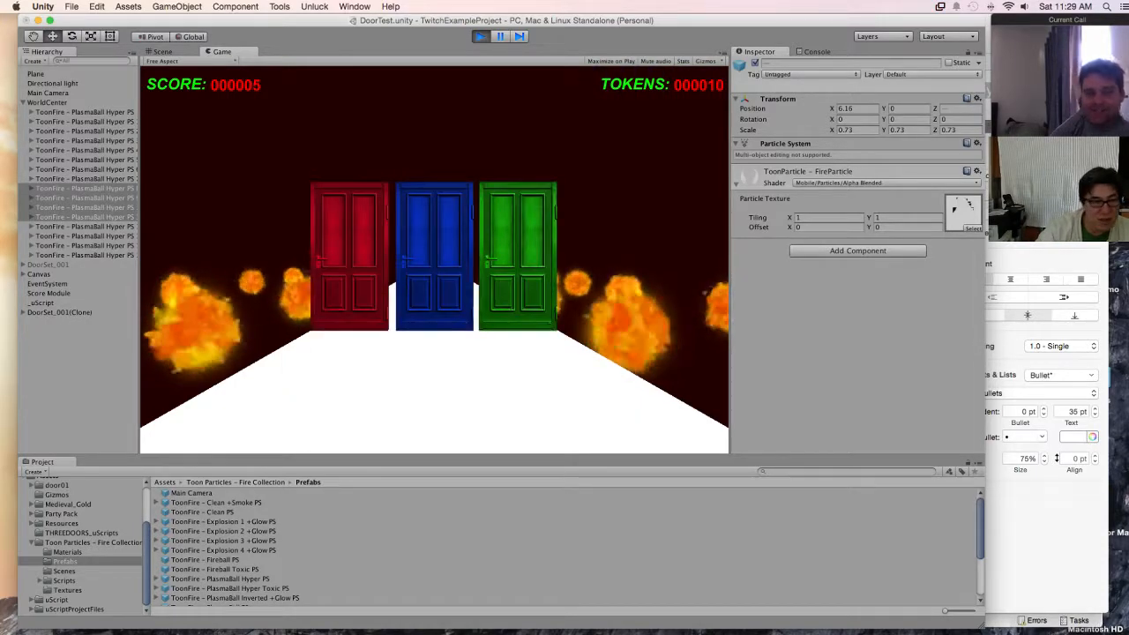
left_click(35, 74)
left_click(755, 64)
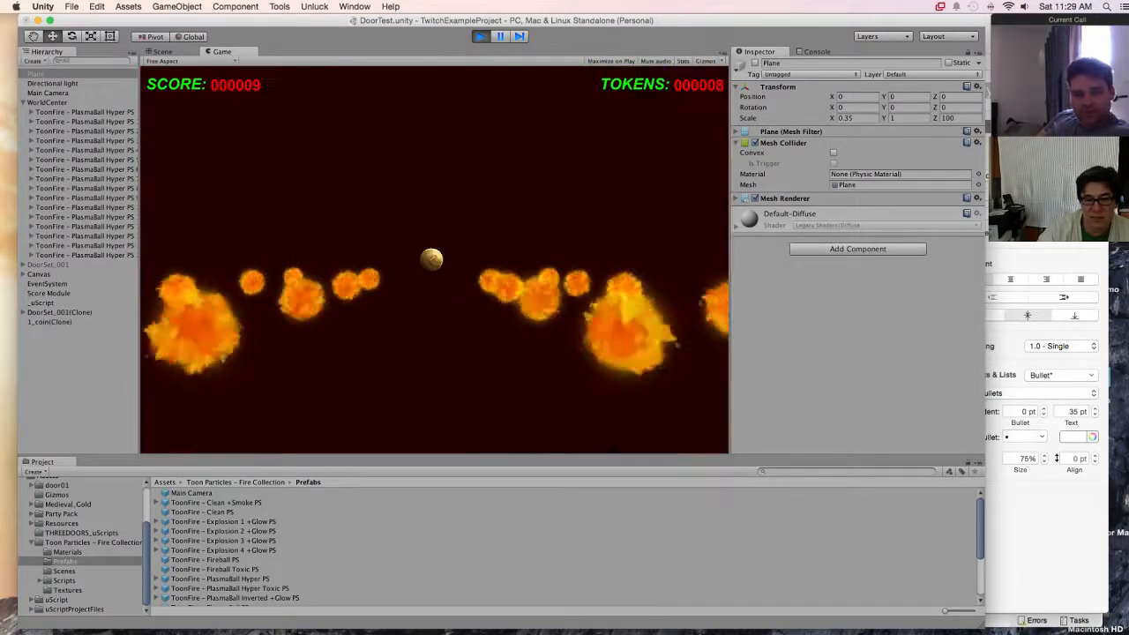
key("super+p")
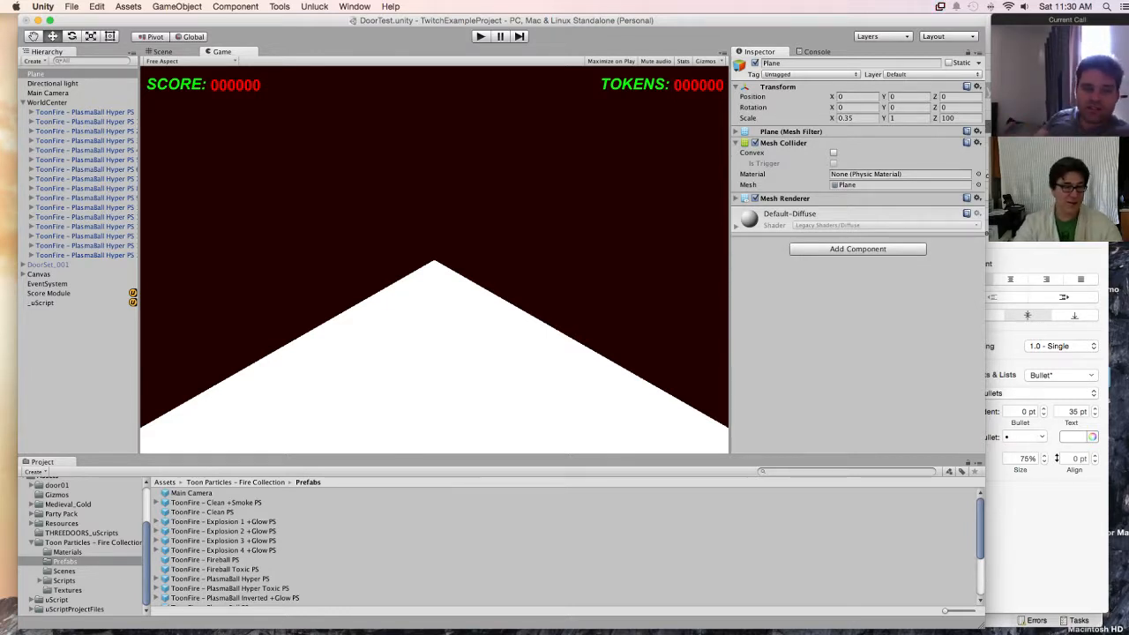
Step: Duplicate the four PlasmaBall Hyper fires at X -3.39, from the original to copy 3, within WorldCenter
left_click(85, 122)
left_click(85, 112)
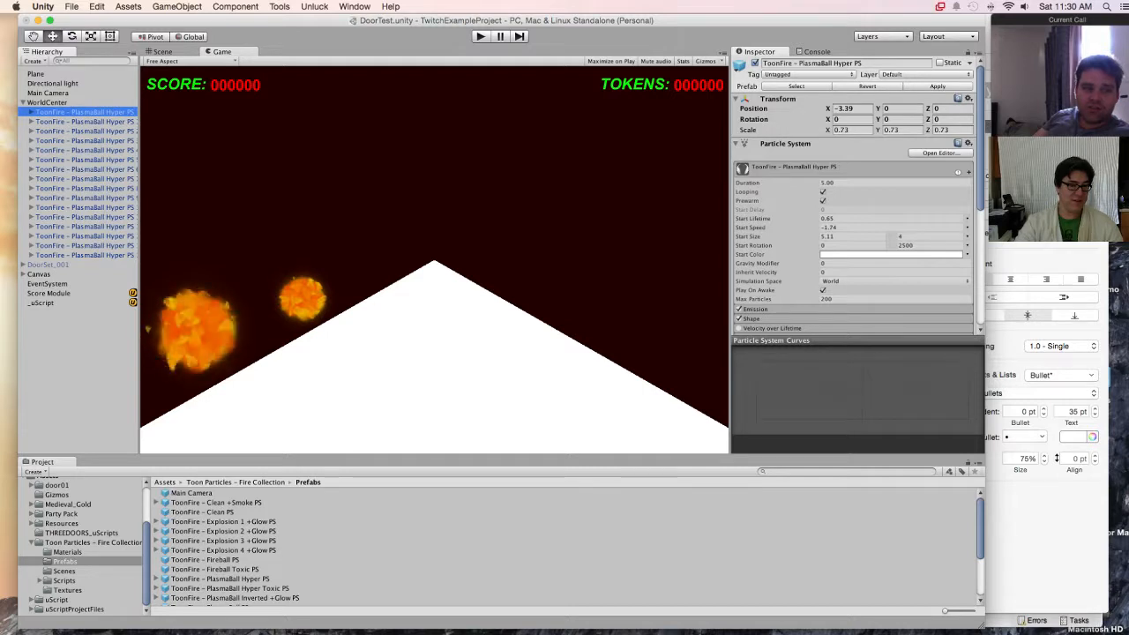
left_click(162, 52)
middle_click_drag(435, 259, 342, 308)
scroll(342, 238, "down", 1)
scroll(342, 238, "down", 3)
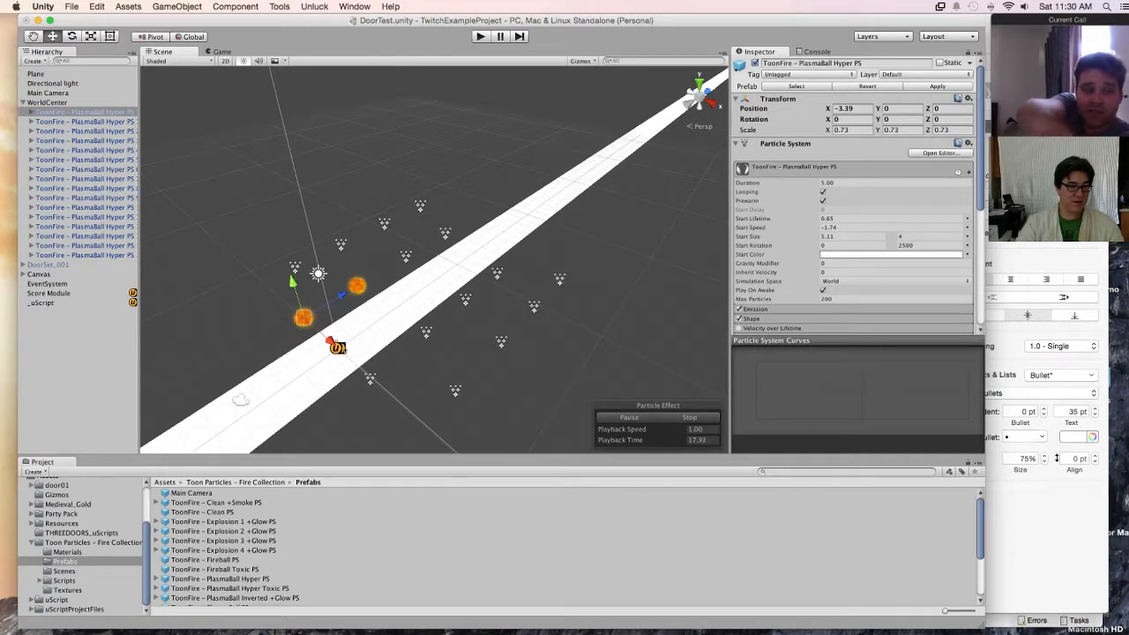
left_click(84, 141, "shift")
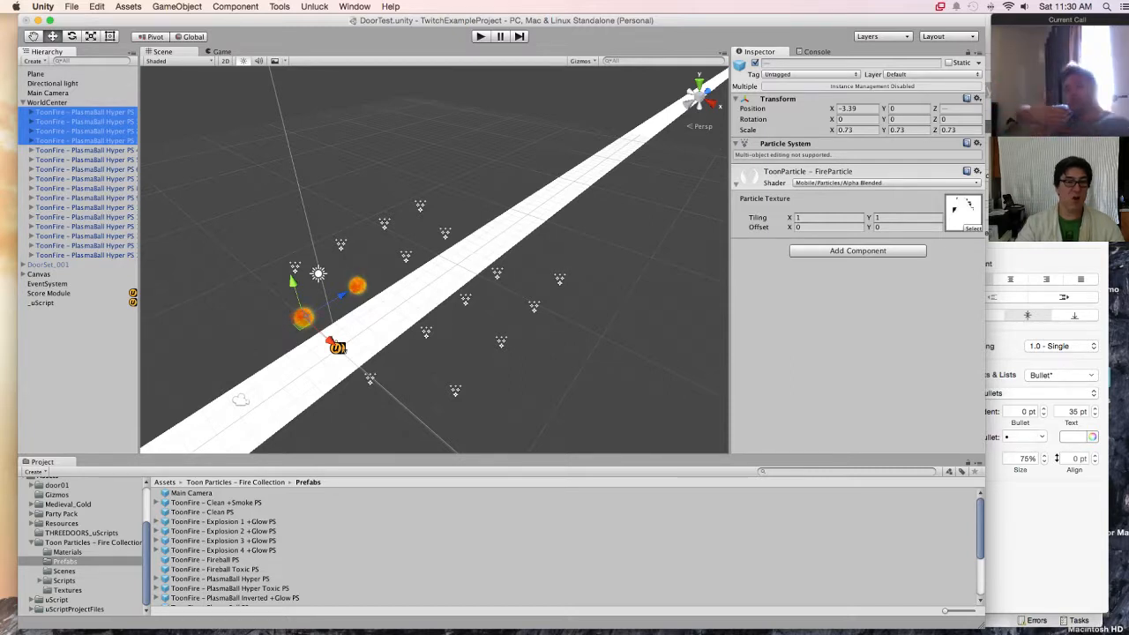
key("super+d")
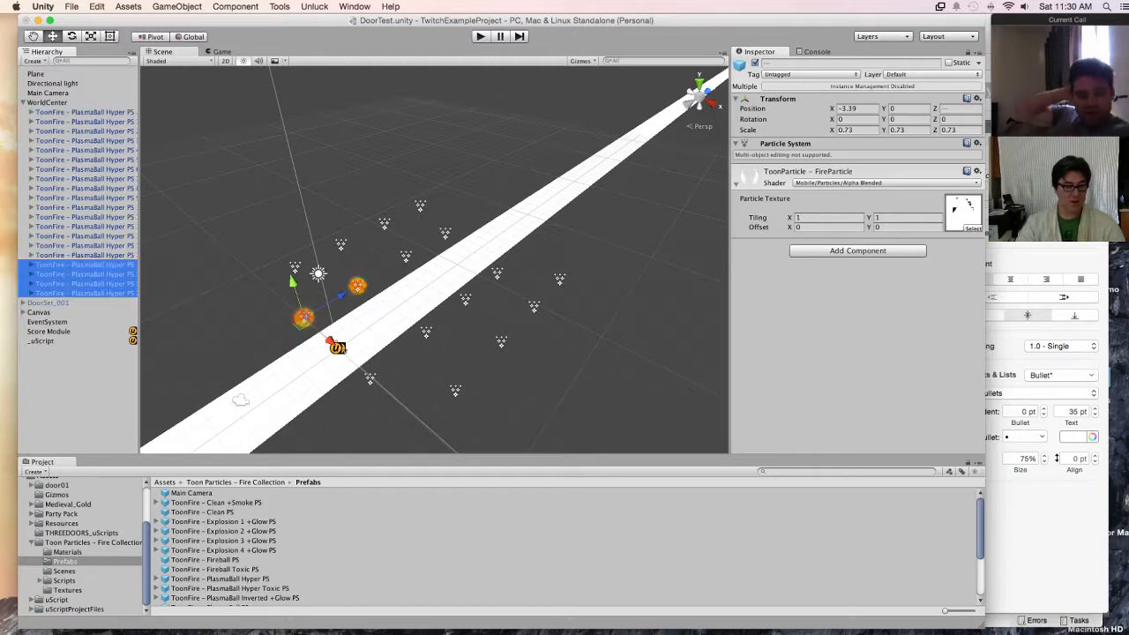
Step: Try rotating the four duplicated fires around the Y axis, and undo the rotation
key("e")
key("x")
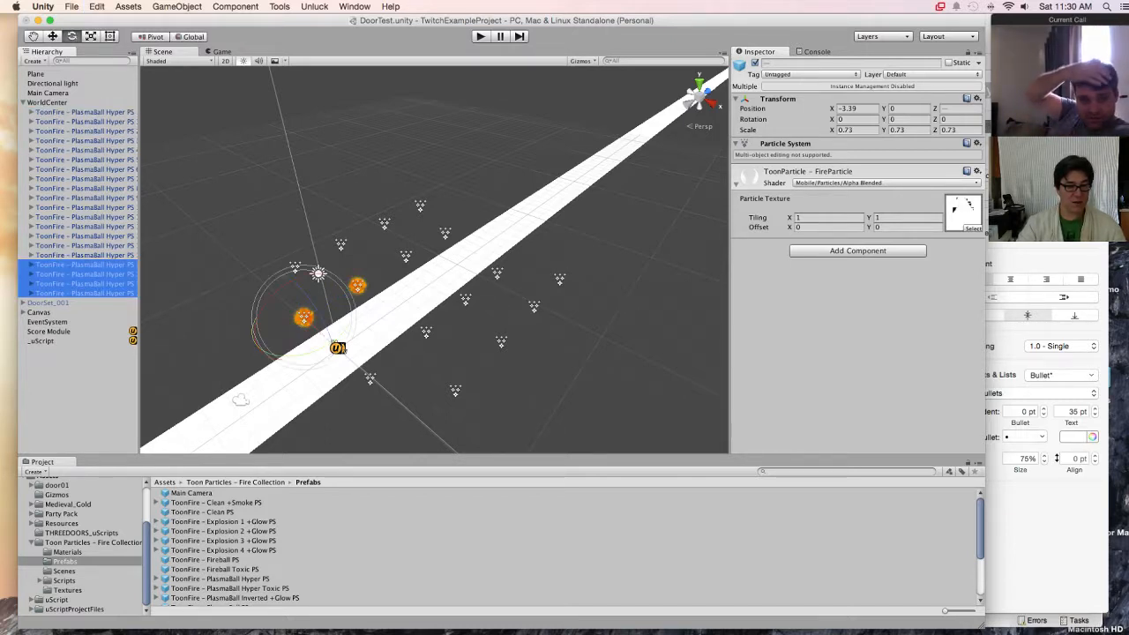
left_click_drag(327, 354, 322, 356)
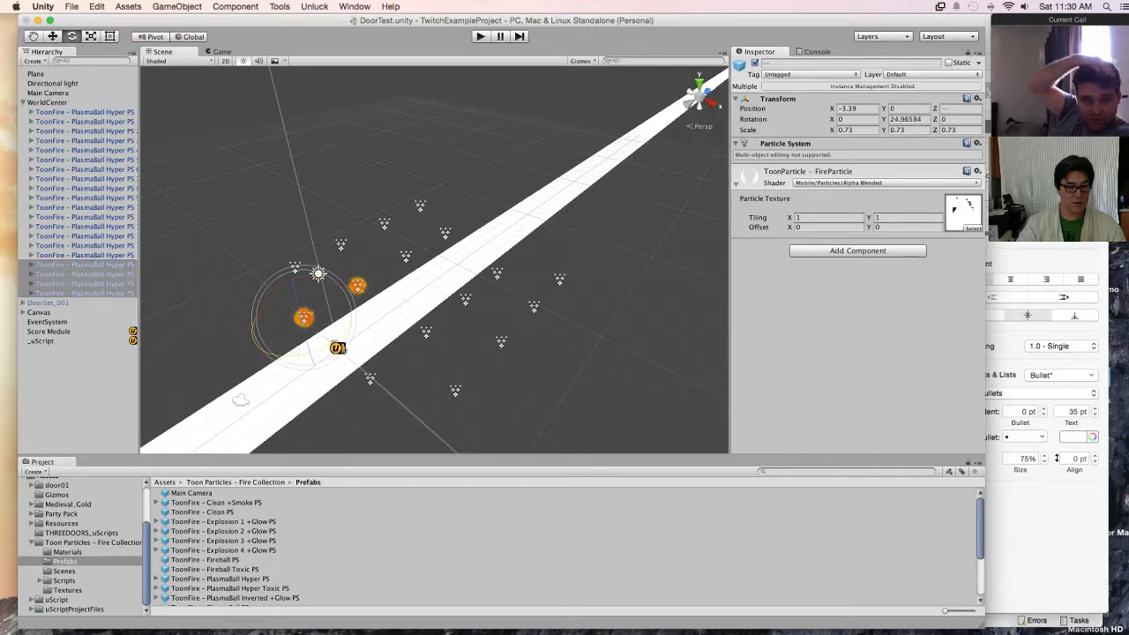
left_click_drag(328, 336, 283, 363)
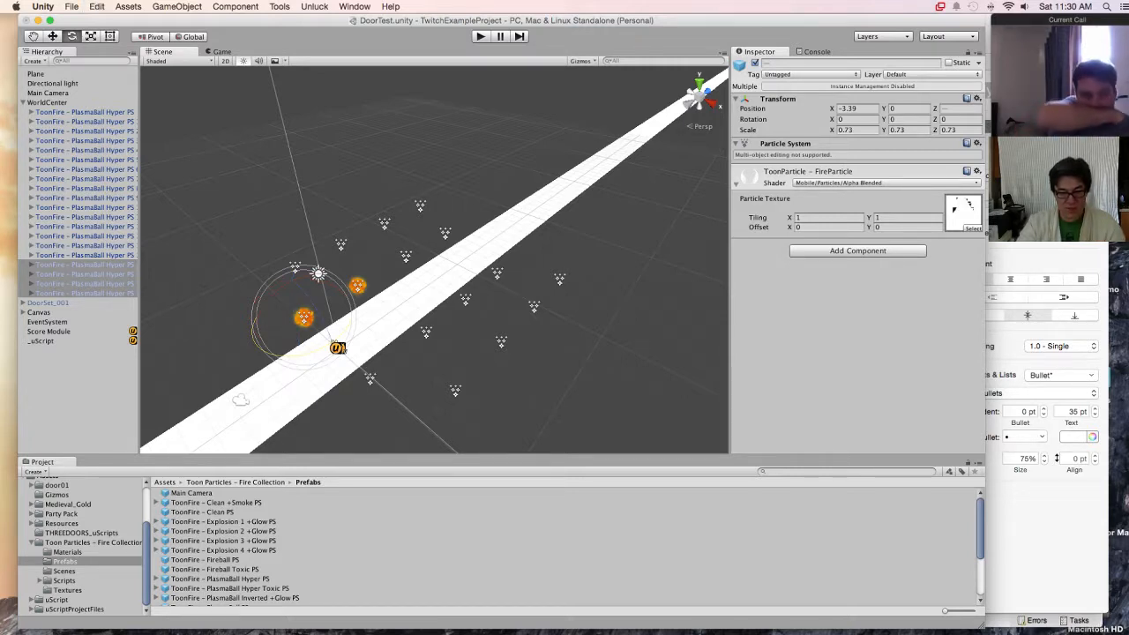
key("super+z")
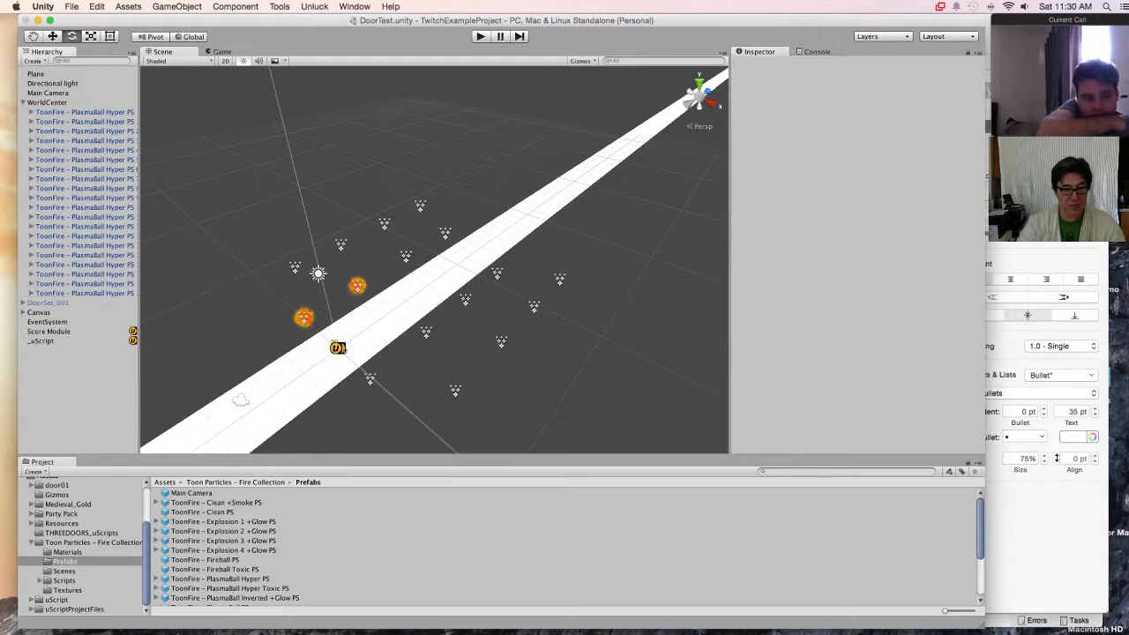
Step: Take fire copies 16 to 19 out of WorldCenter and place them at the root level of the hierarchy
left_click(85, 264)
left_click(85, 293, "shift")
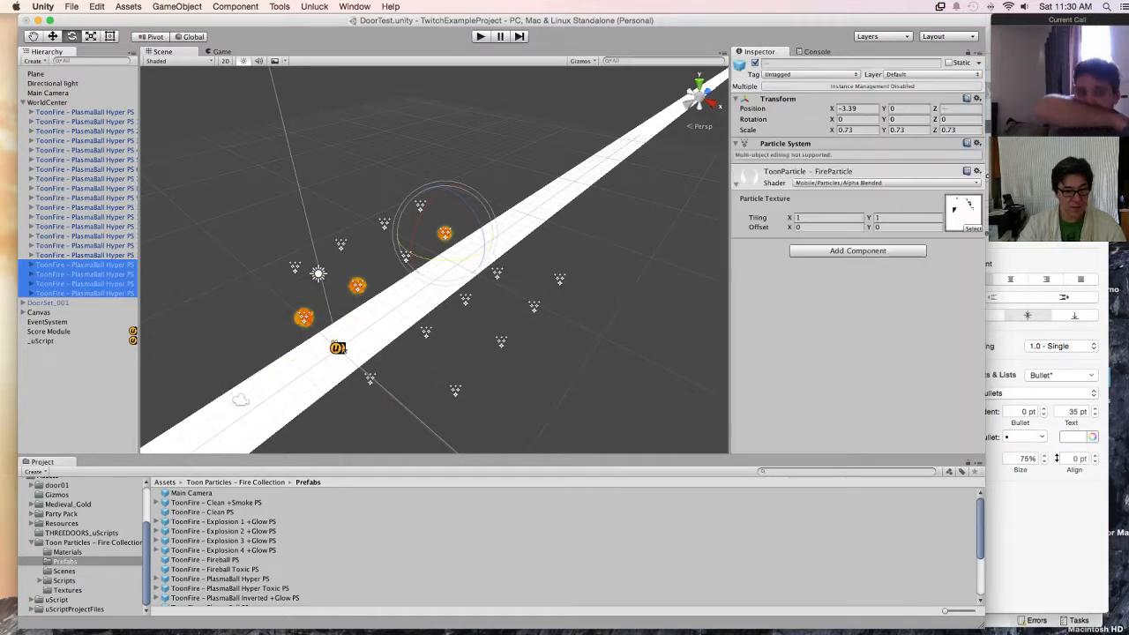
left_click_drag(85, 293, 85, 389)
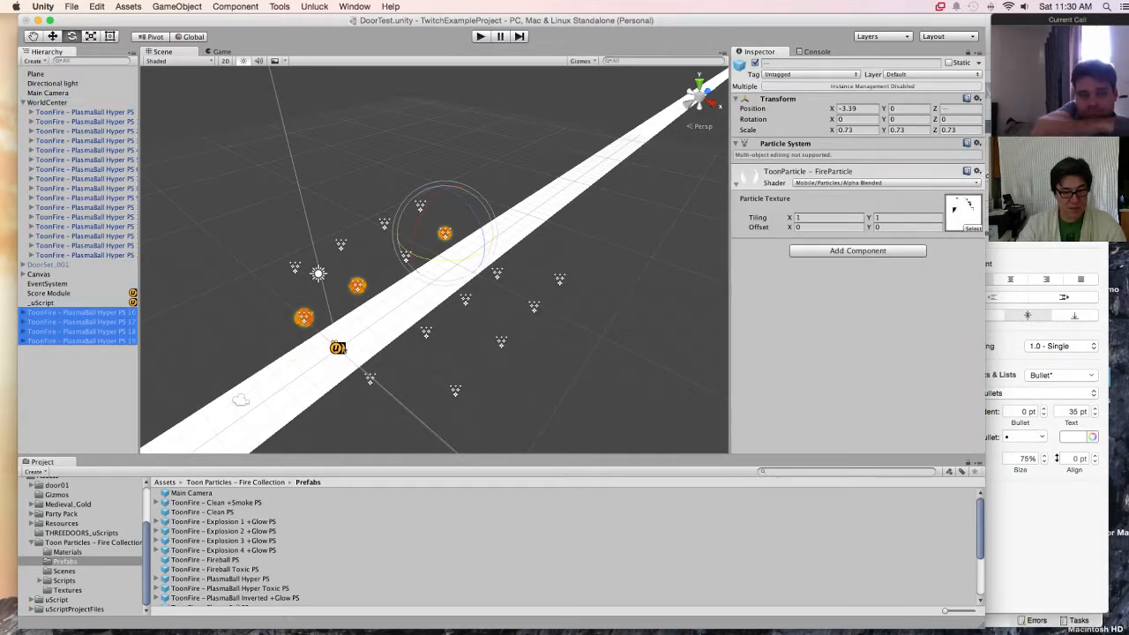
Step: Create an empty game object at the root level and name it ForegroundFire
left_click(85, 390)
right_click(78, 393)
left_click(81, 391)
right_click(83, 393)
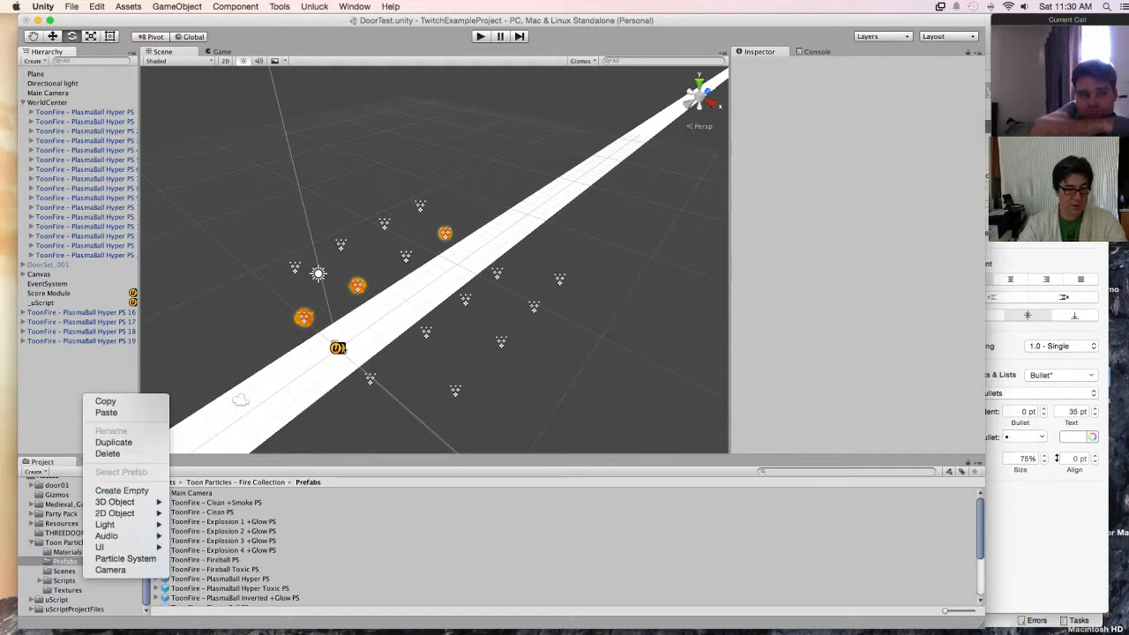
left_click(121, 490)
left_click(816, 64)
type("ForegroundFire")
key("Escape")
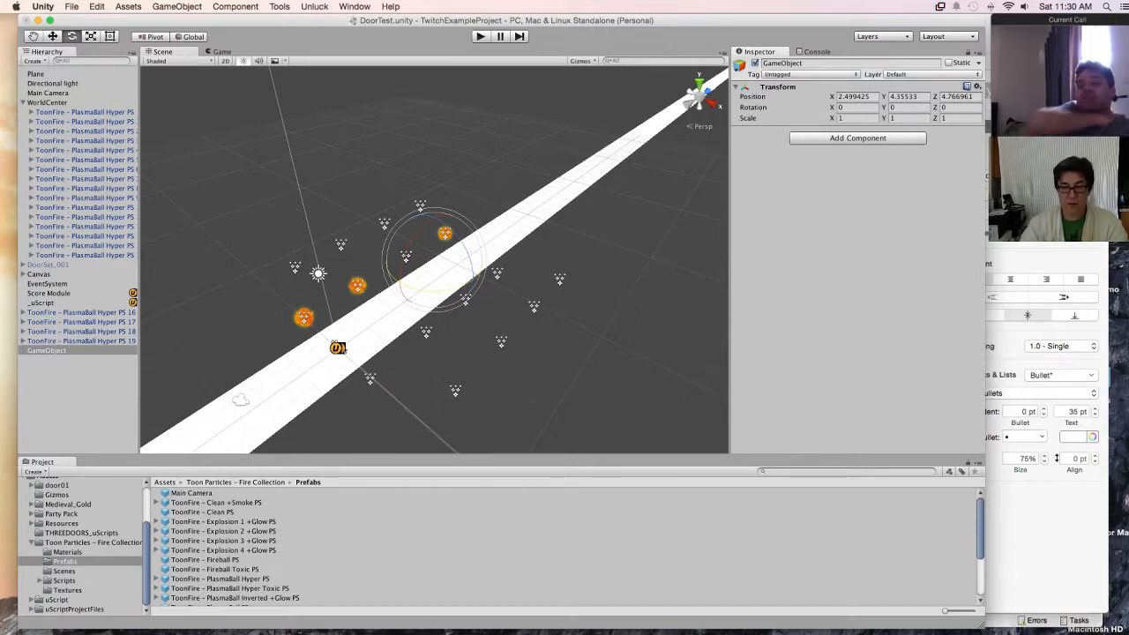
left_click(816, 63)
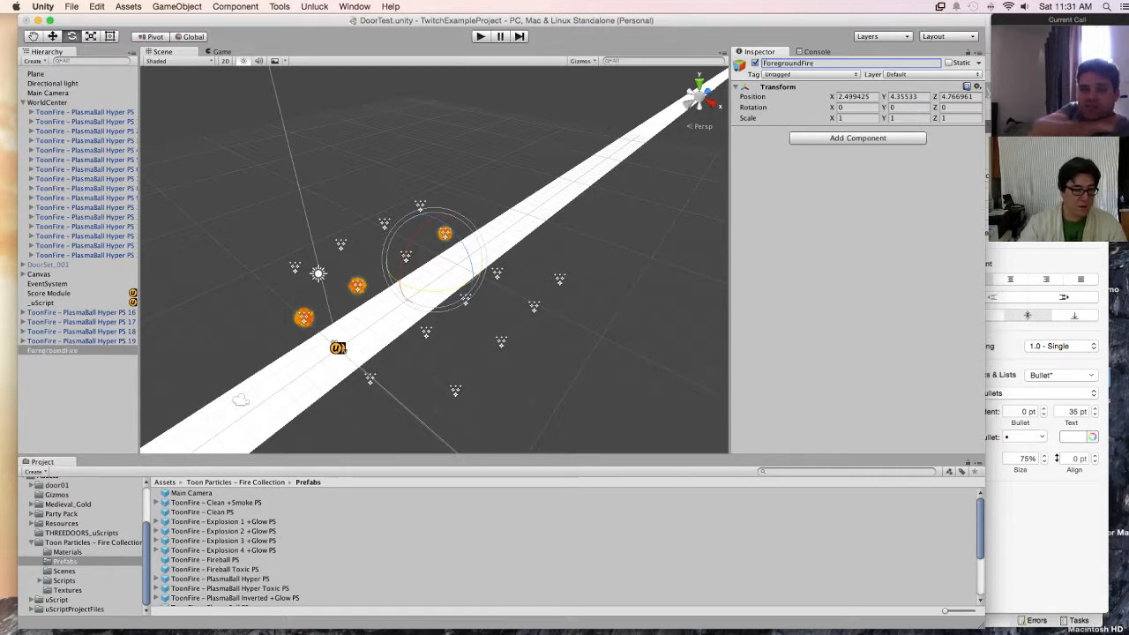
Step: Make fire copies 16 to 19 children of ForegroundFire
left_click(80, 312)
left_click(79, 340, "shift")
left_click_drag(97, 325, 55, 351)
Step: Rotate ForegroundFire about 90 degrees around Y and move it in front of the doors to about X 0.34, Z -9.15
left_click(53, 312)
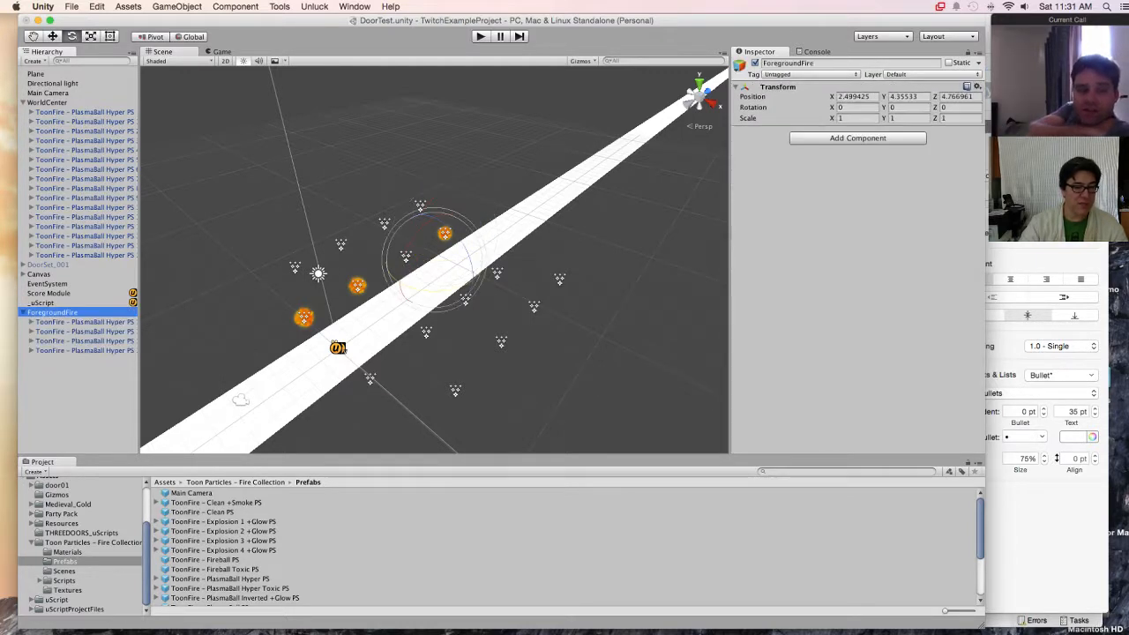
left_click_drag(453, 289, 323, 298)
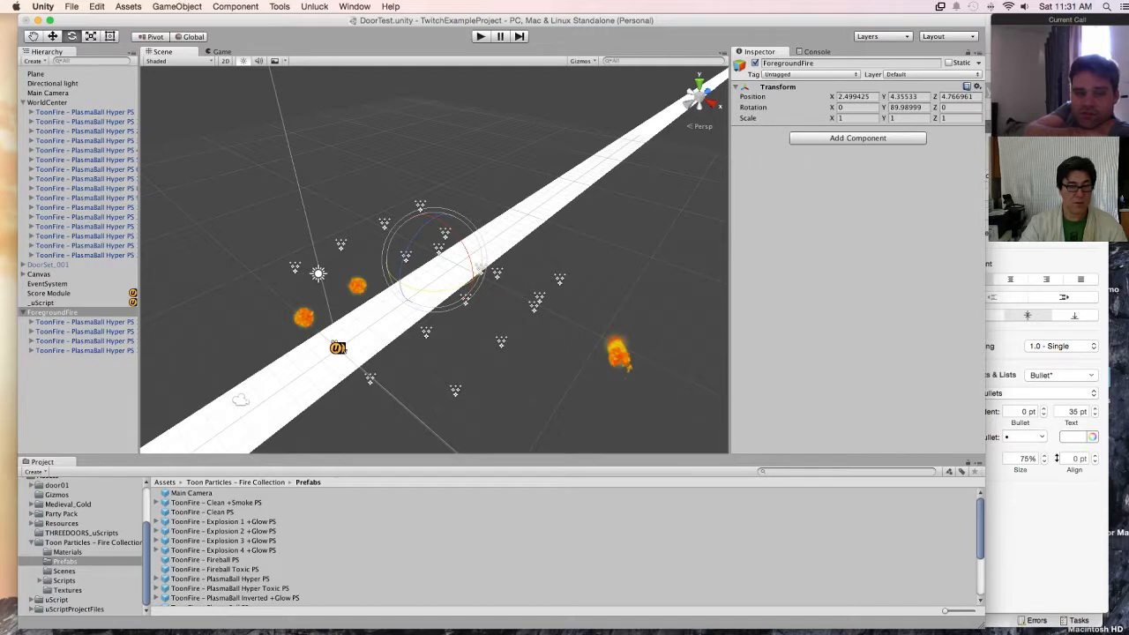
key("w")
left_click_drag(401, 281, 68, 495)
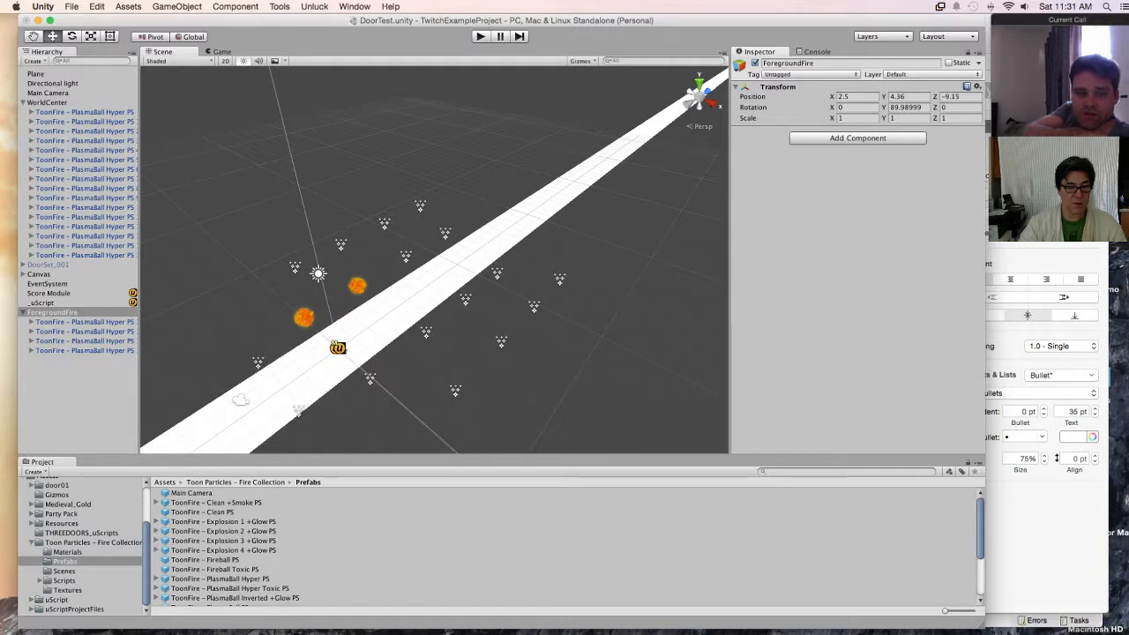
middle_click_drag(326, 388, 442, 260)
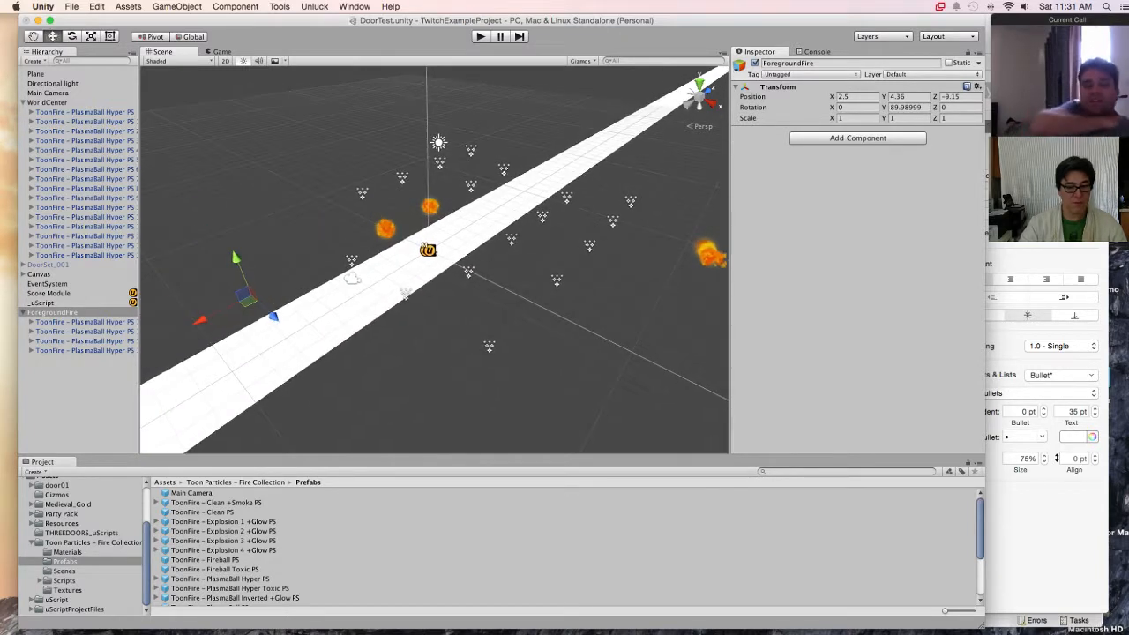
left_click_drag(225, 309, 187, 271)
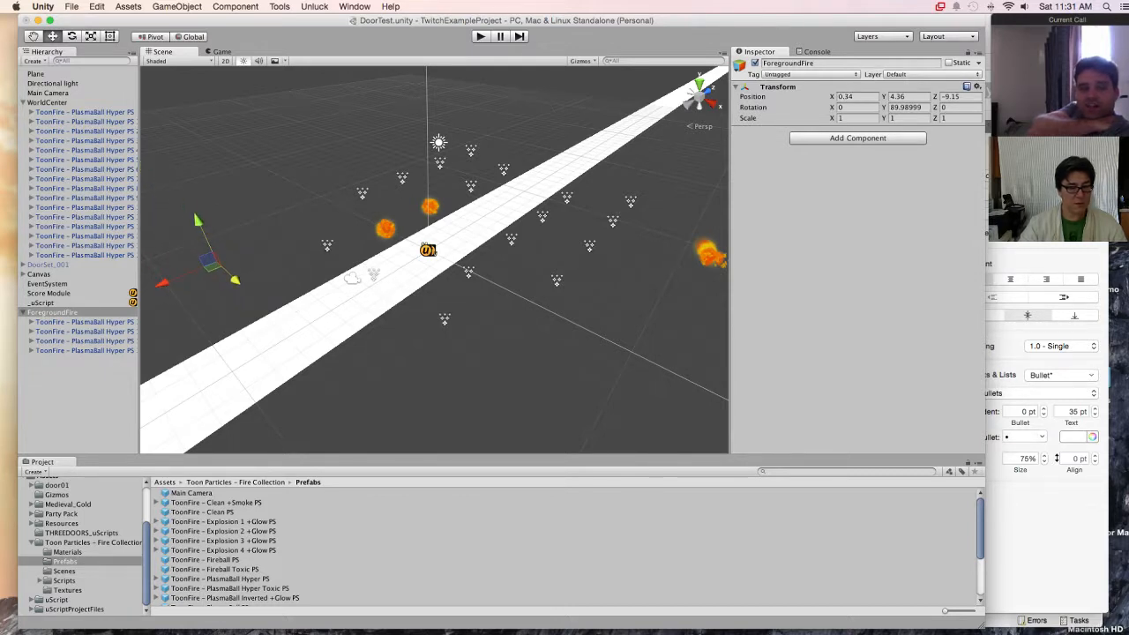
Step: Preview the game, stop it, and move fire copy 17 along the foreground row to about local Z 0.63
key("super+p")
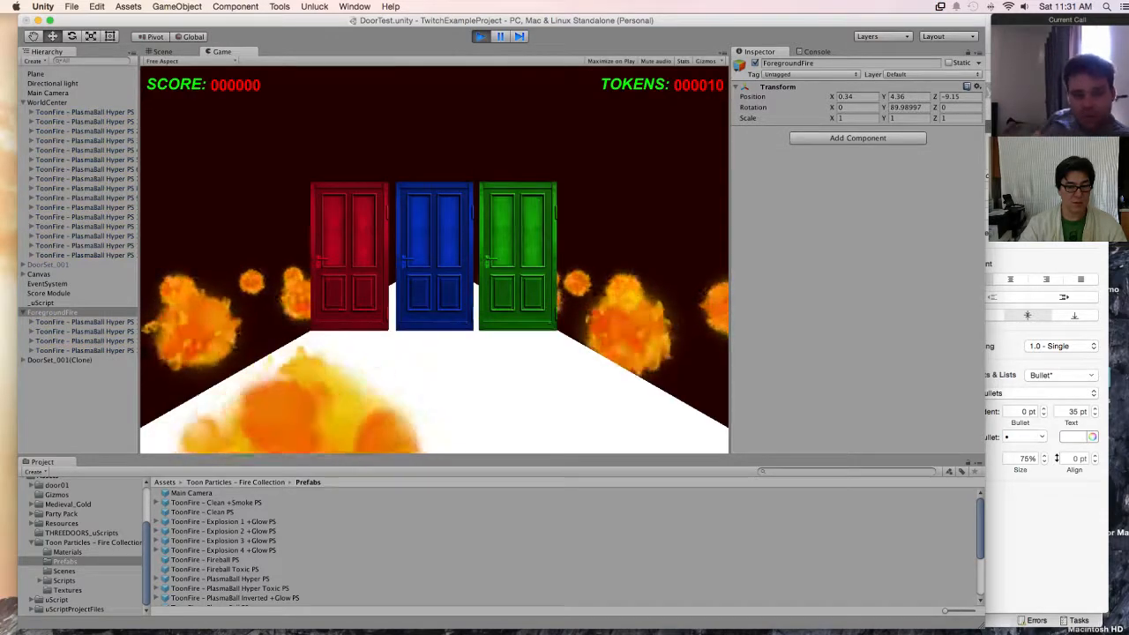
key("super+1")
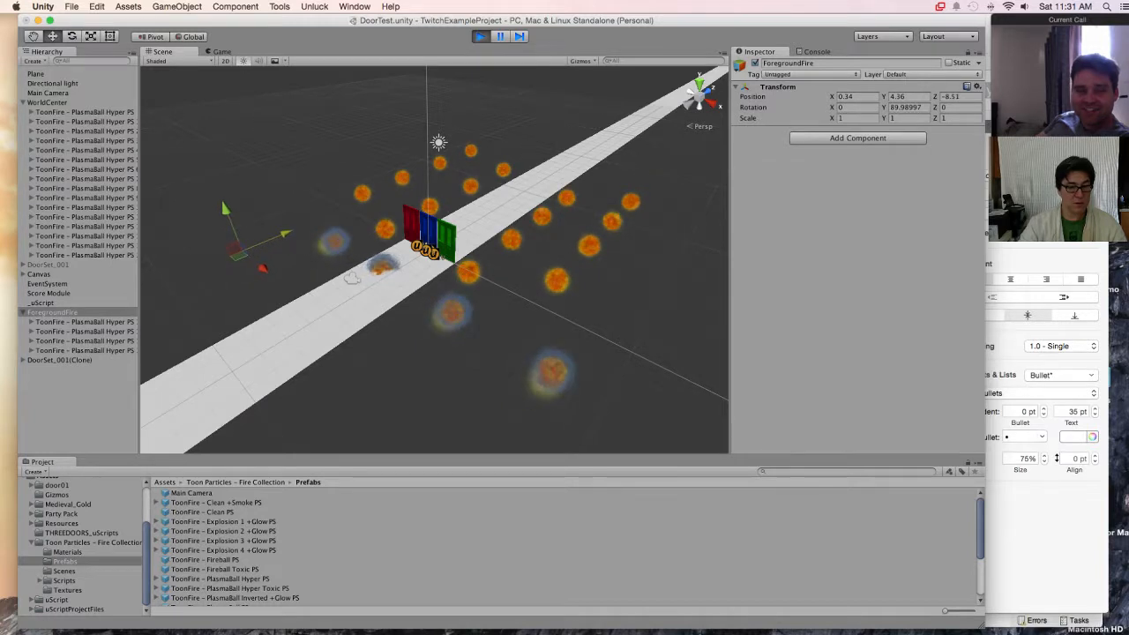
left_click(85, 332)
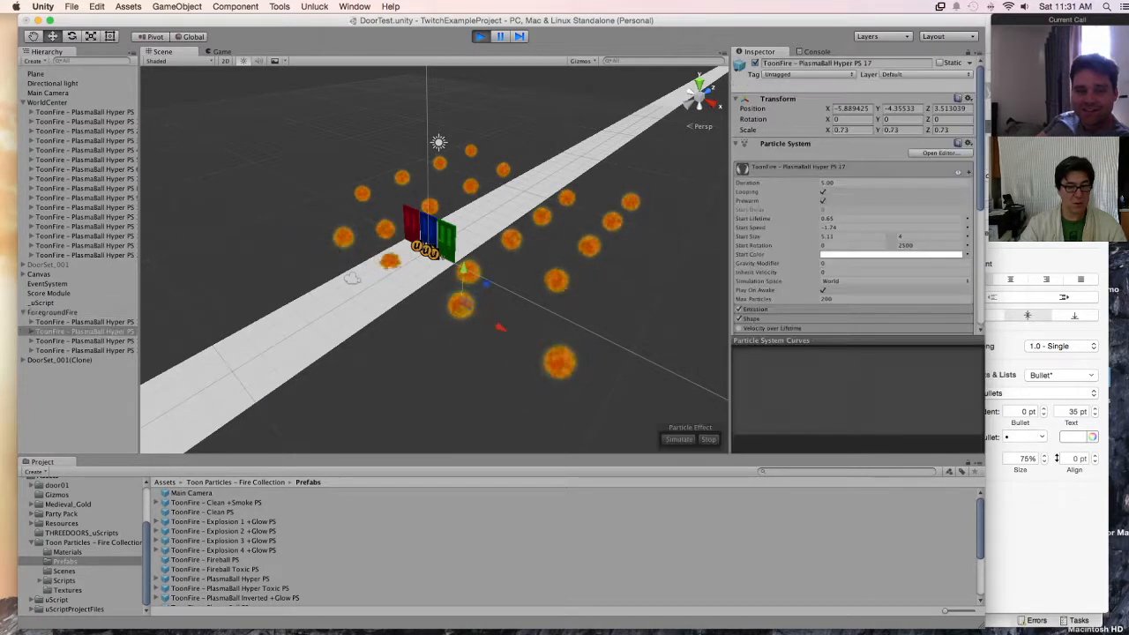
key("super+p")
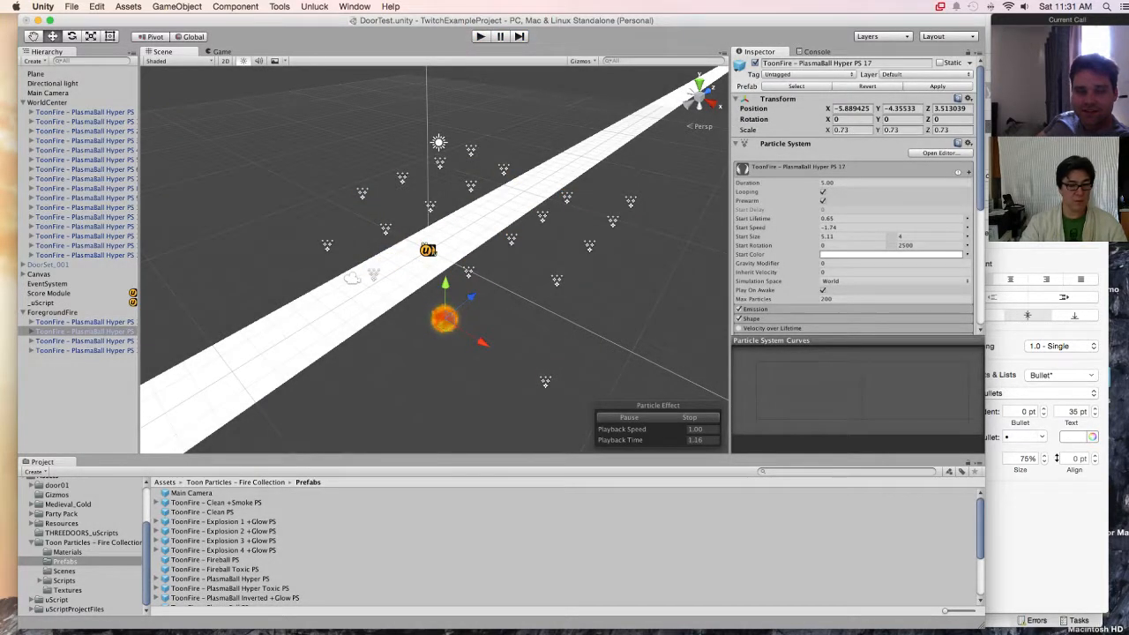
left_click_drag(482, 343, 430, 309)
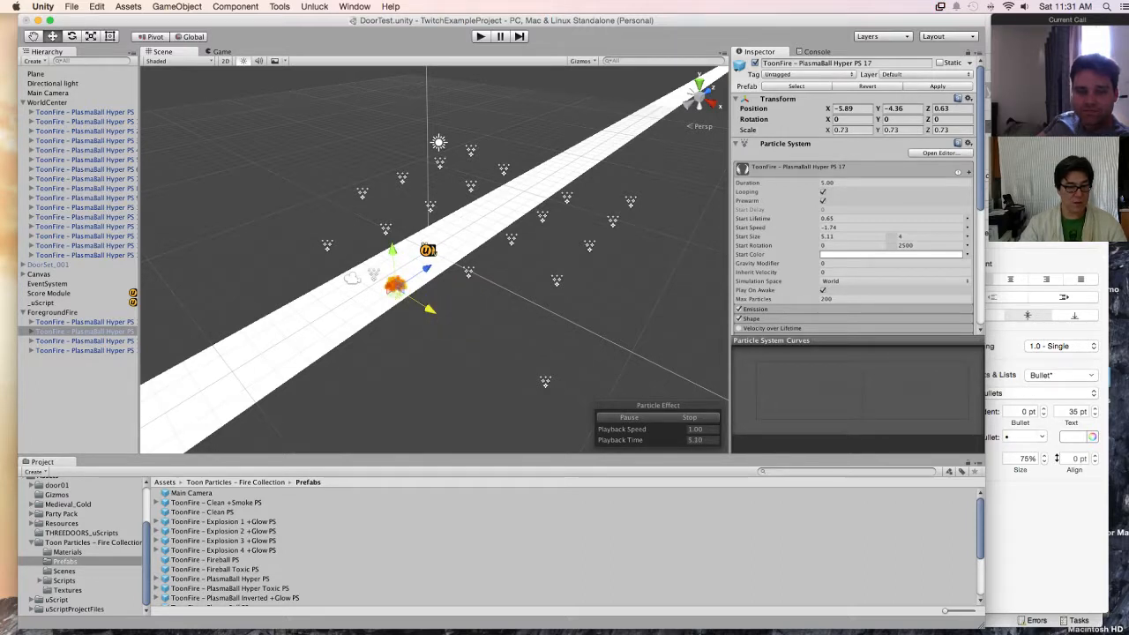
Step: Delete fire copies 16 and 19 from ForegroundFire, keeping copies 17 and 18 in front of the doors
left_click(85, 363)
left_click(84, 351)
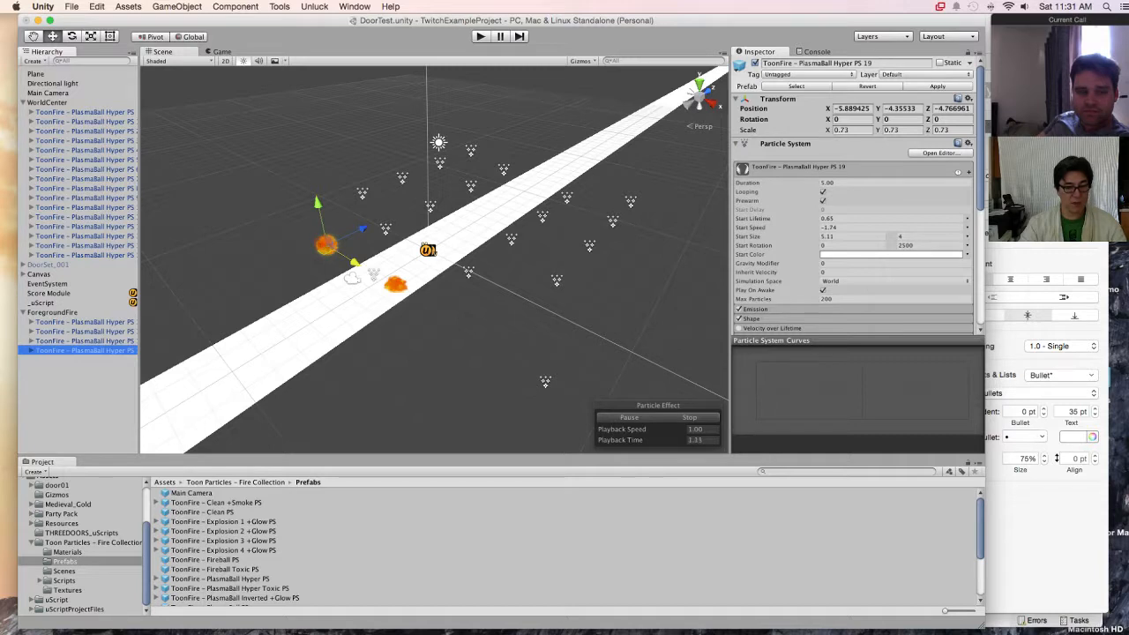
left_click(85, 341)
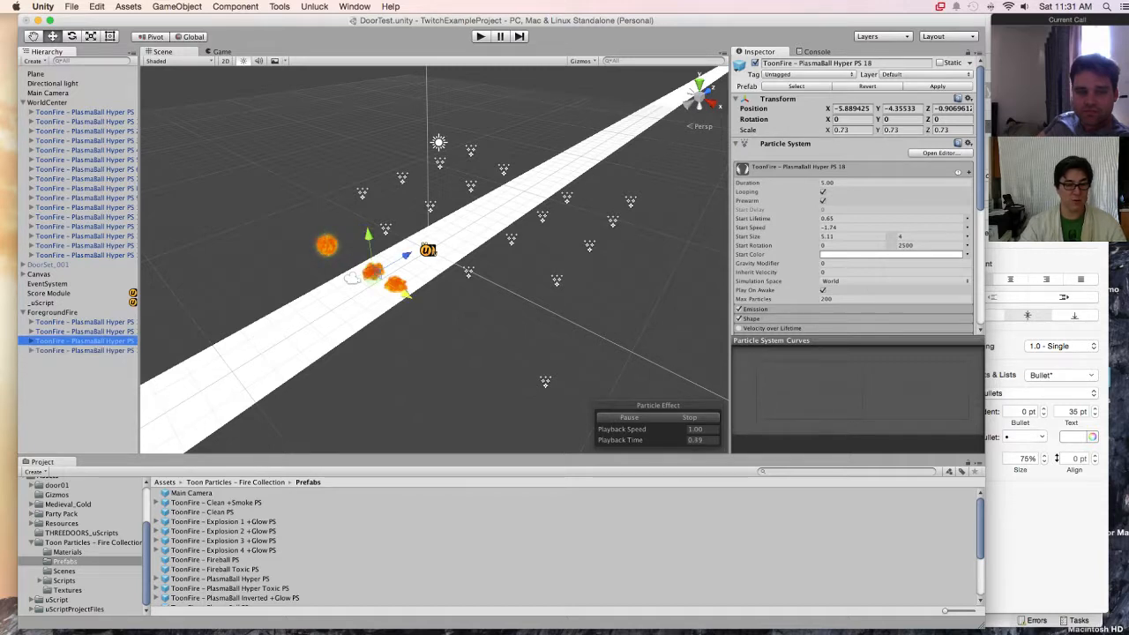
left_click(85, 332)
left_click(85, 322)
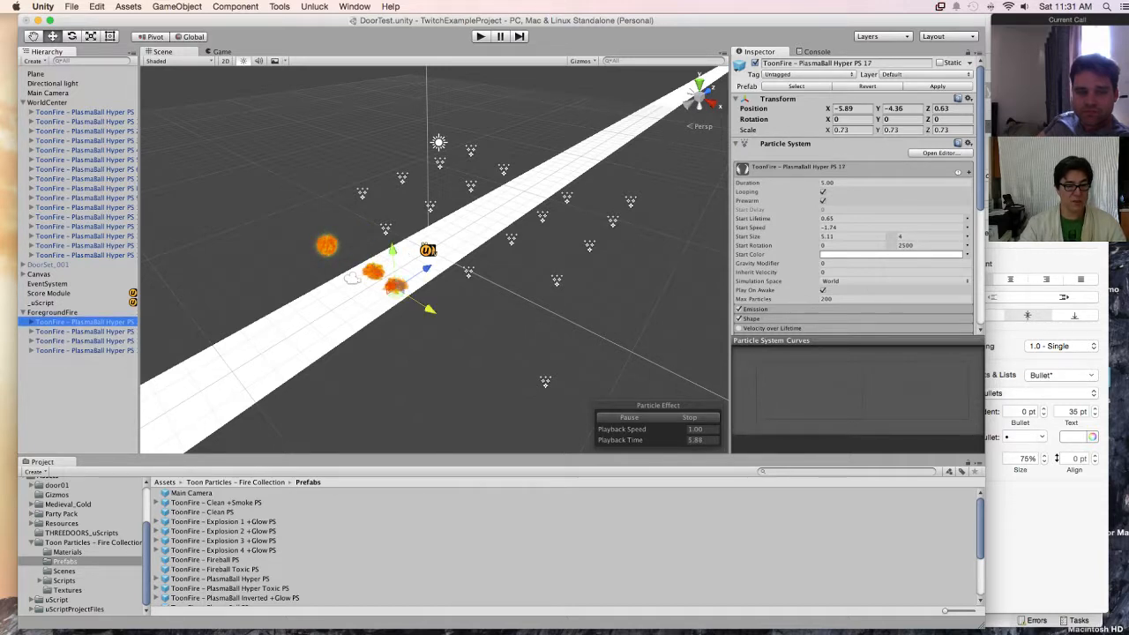
key("super+BackSpace")
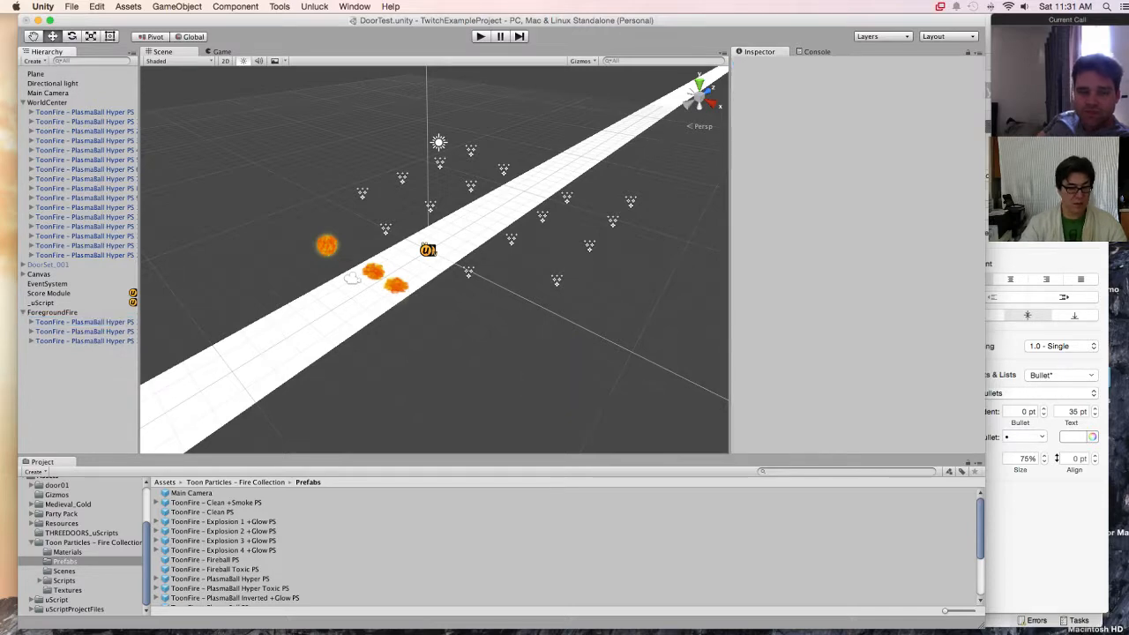
left_click(85, 342)
key("super+BackSpace")
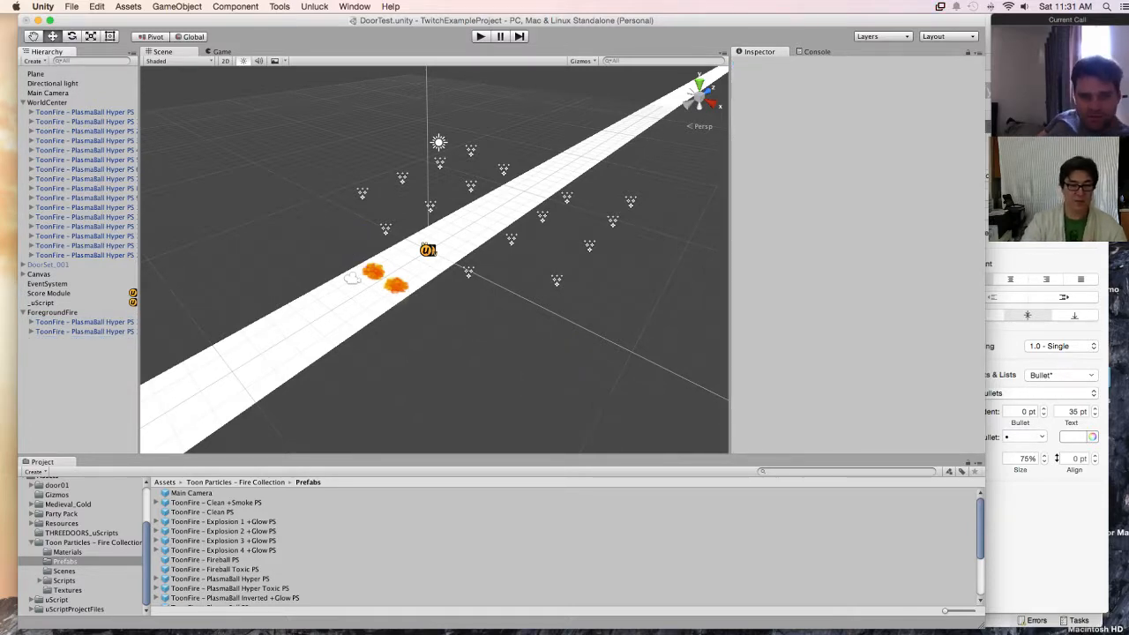
Step: Raise ForegroundFire to about Y 4.92 and play-test the scene
left_click(53, 313)
left_click_drag(199, 231, 189, 213)
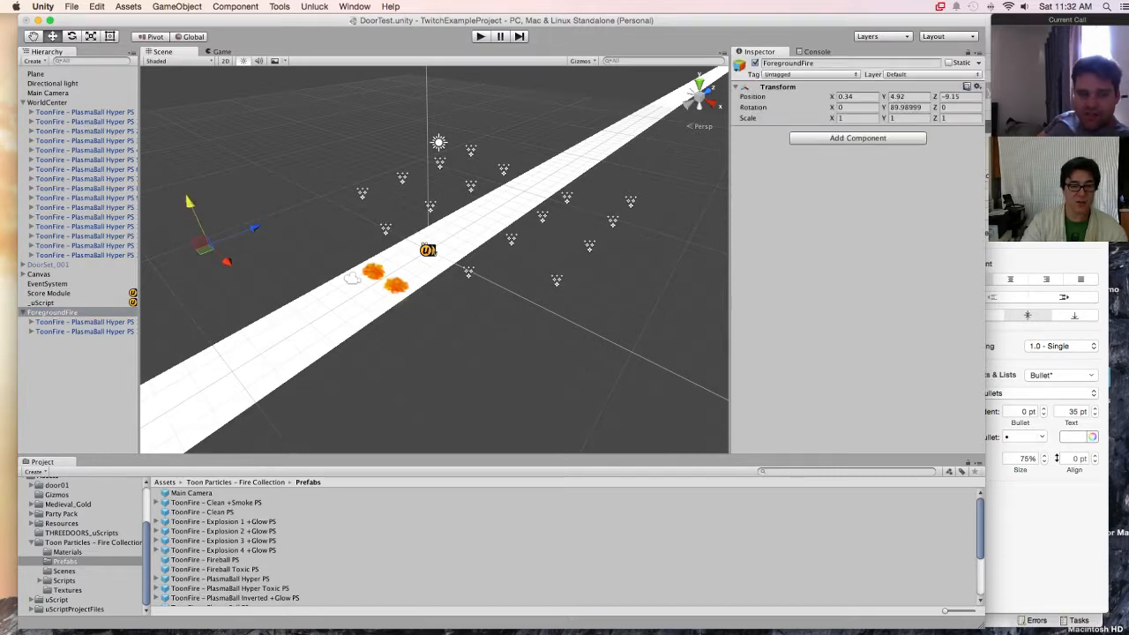
key("super+p")
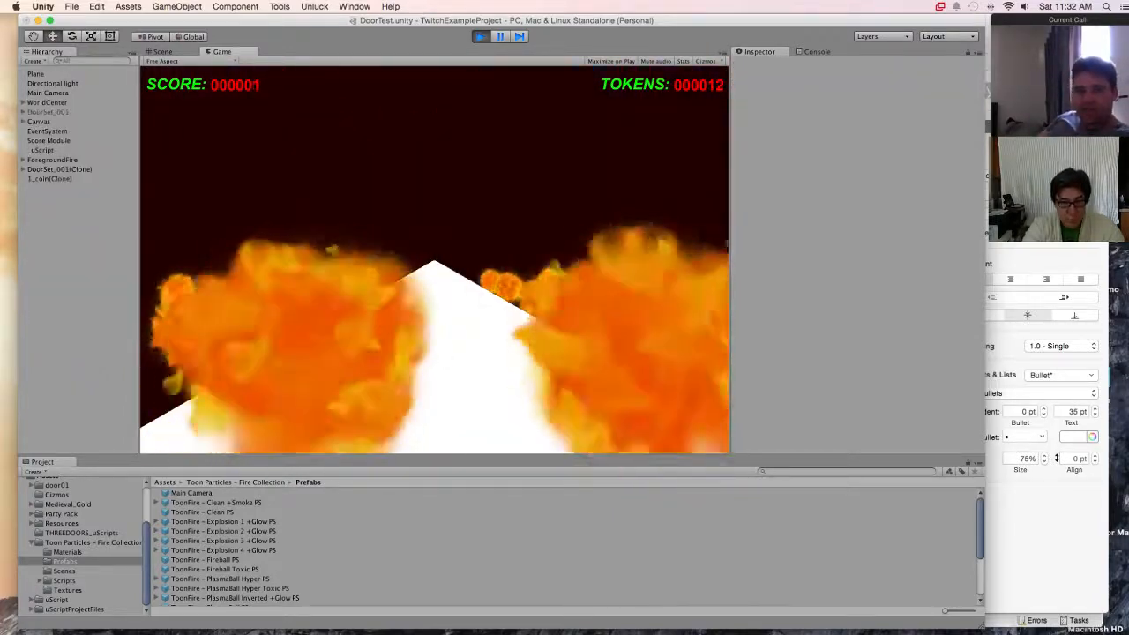
key("super+p")
Step: Move ForegroundFire to about X 0.25, Y 4.42, Z -9.66 and preview the game with the two foreground fires
left_click(52, 313)
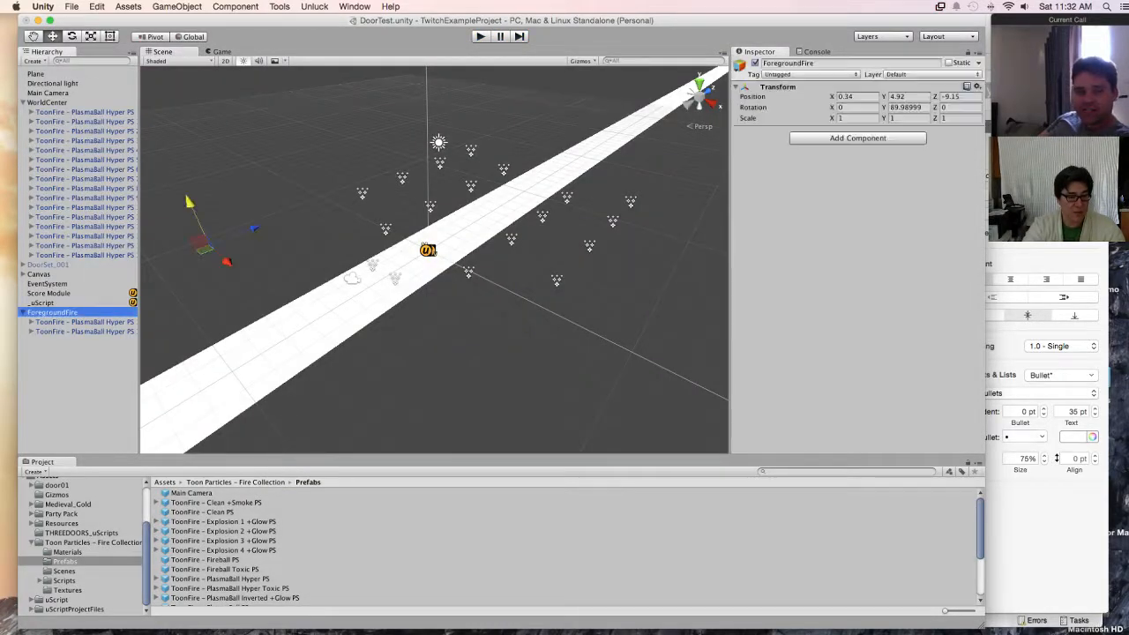
left_click_drag(227, 262, 234, 233)
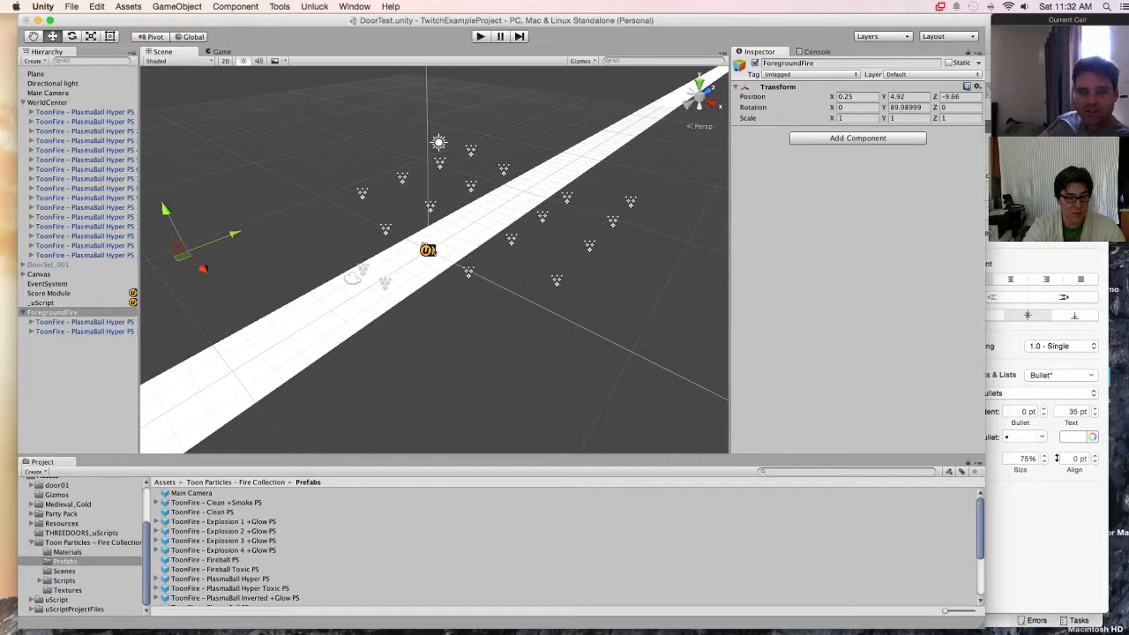
left_click_drag(165, 211, 174, 228)
left_click_drag(353, 335, 435, 309, "alt")
key("super+p")
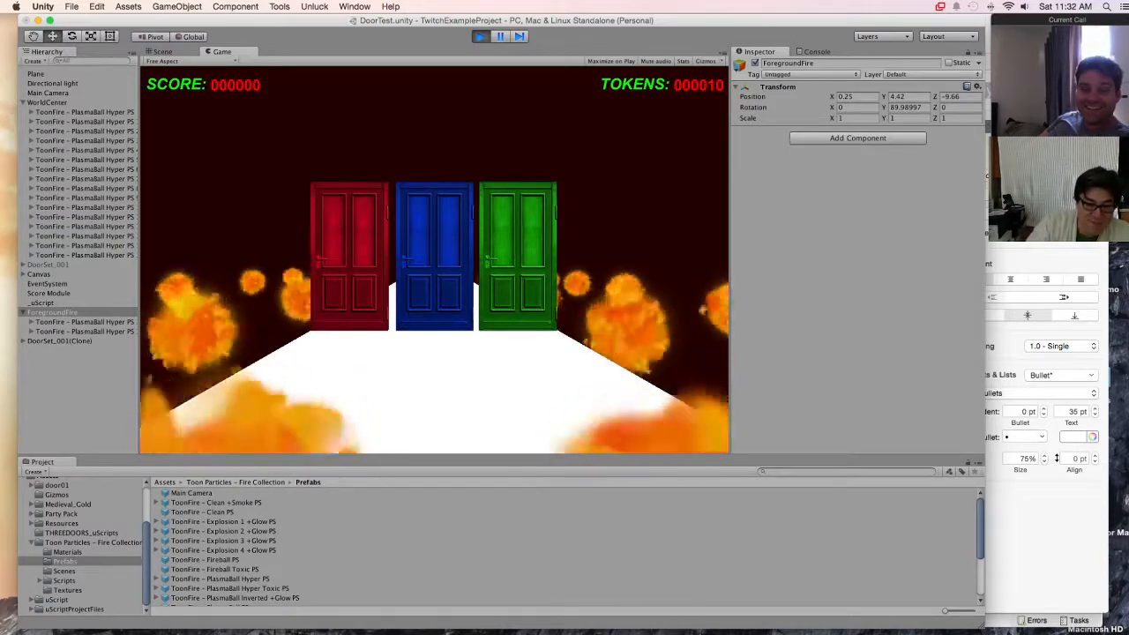
key("super+p")
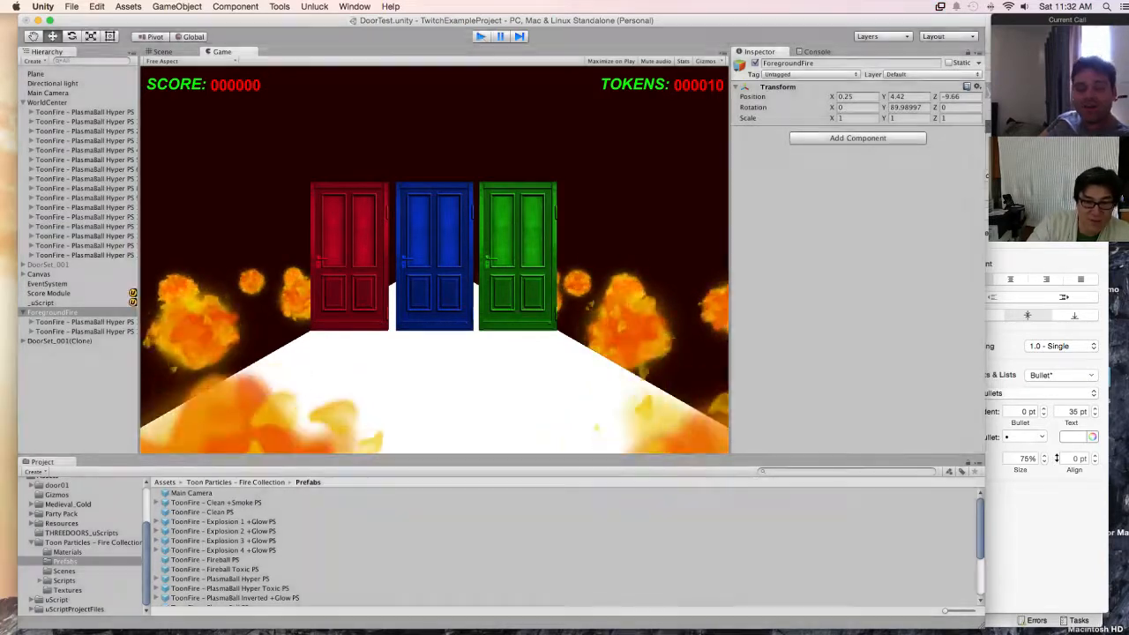
Step: Set the local position of fire copy 17 to X 0, Y 0, Z 0 inside ForegroundFire
left_click(84, 322)
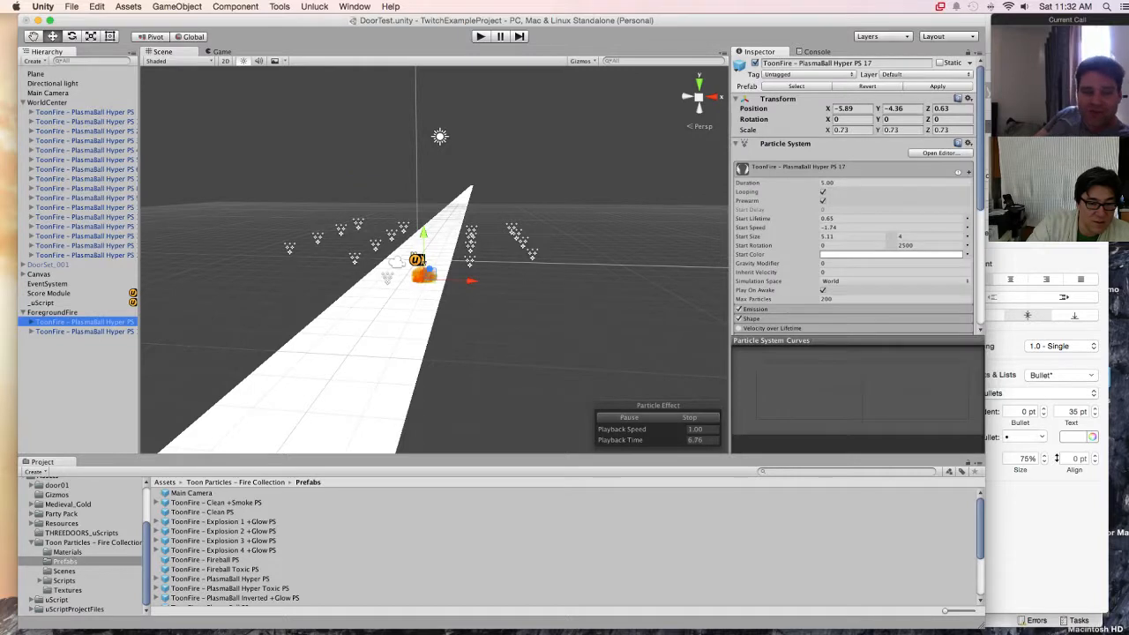
left_click(852, 108)
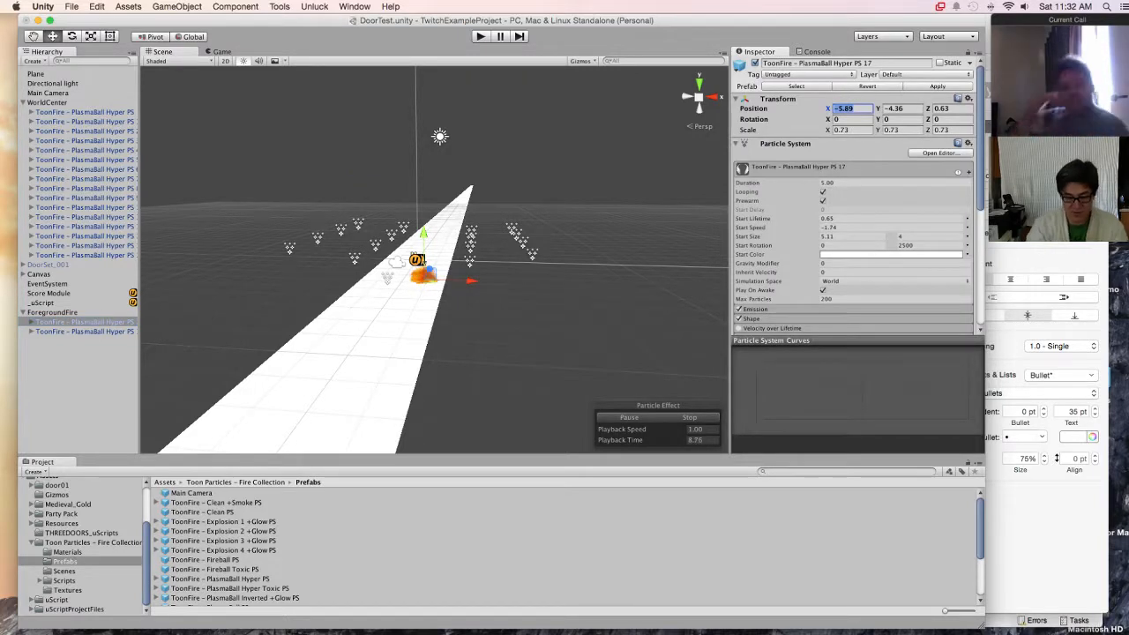
type("0")
key("Tab")
type("0")
key("Tab")
type("0")
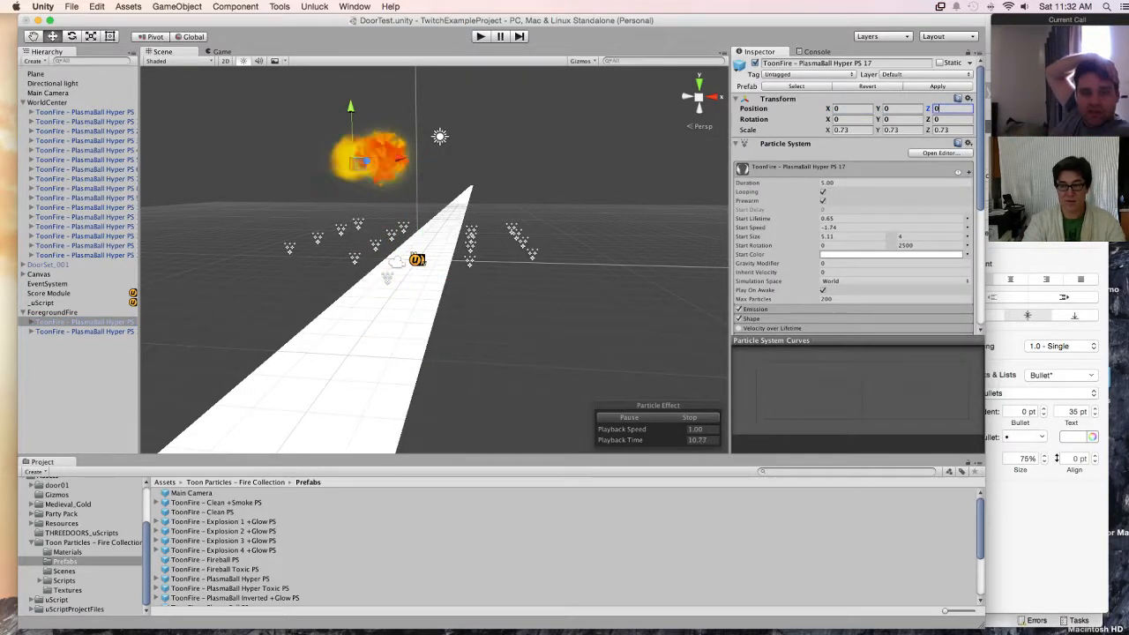
Step: Delete fire copy 18 from ForegroundFire and select the remaining copy 17
left_click(84, 332)
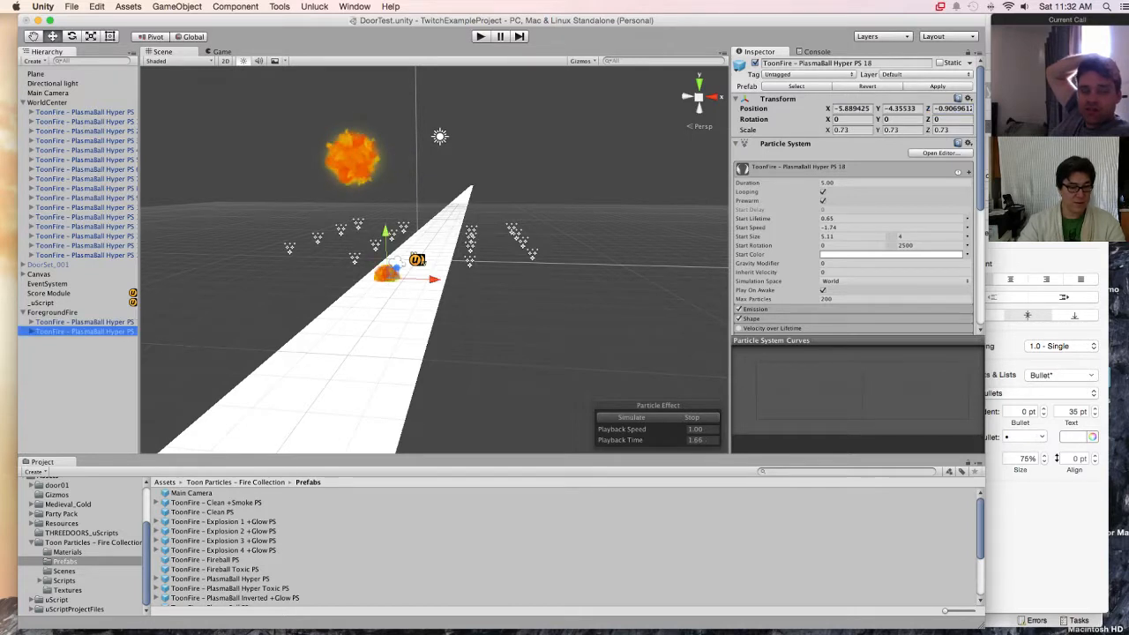
key("super+BackSpace")
left_click(84, 322)
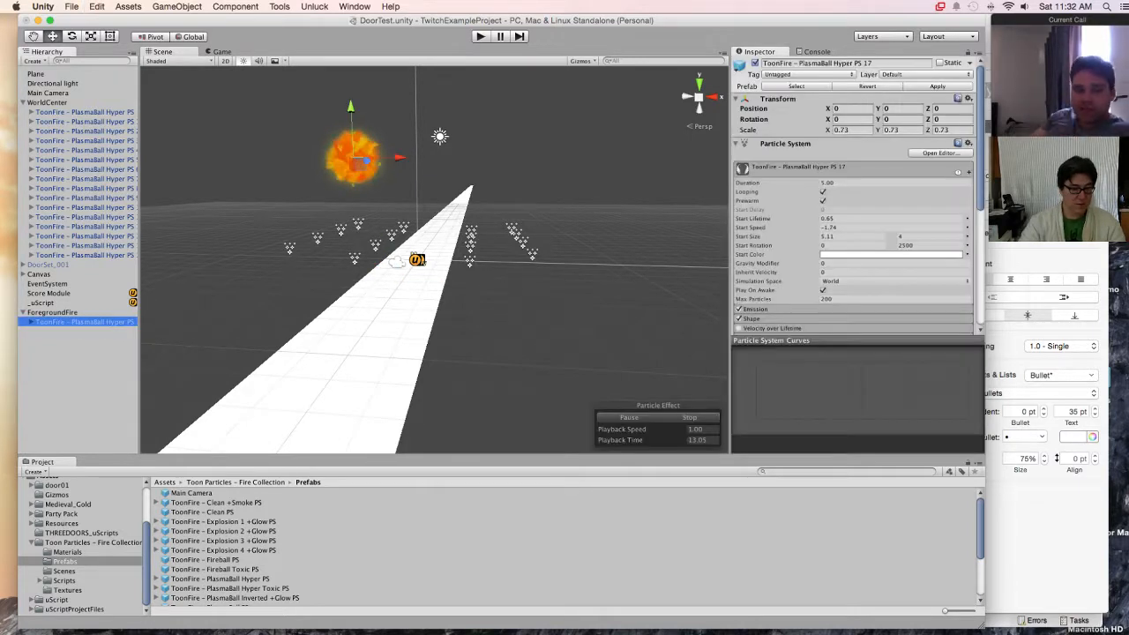
Step: Set the ForegroundFire position to X 0, Y 0, Z 0 and check its child fire's placement
left_click(53, 313)
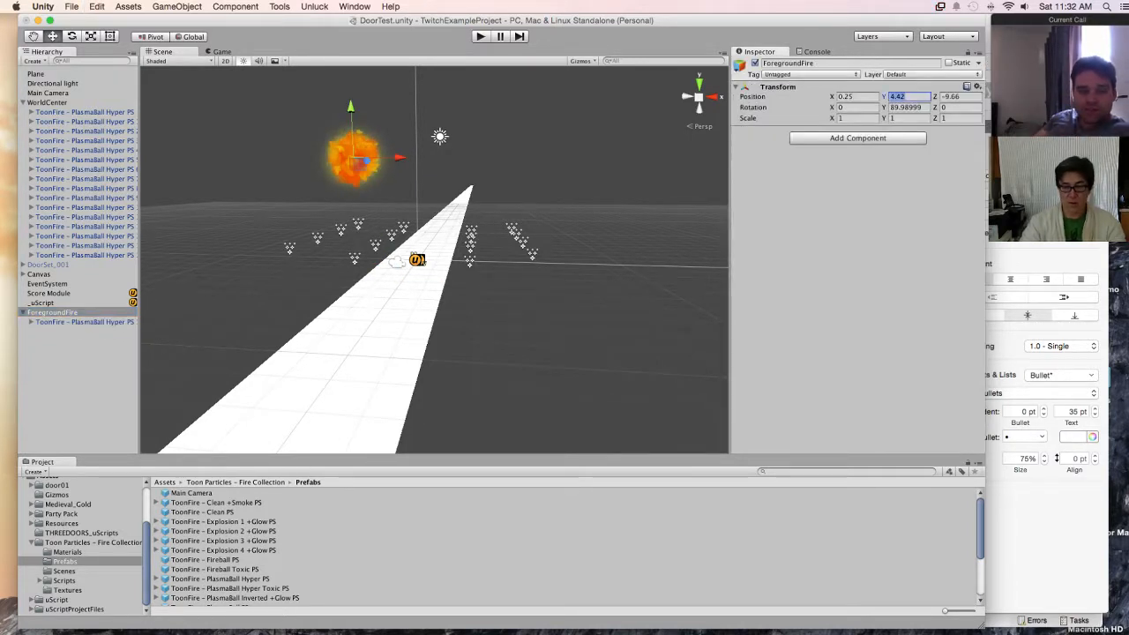
type("0")
key("Tab")
type("0")
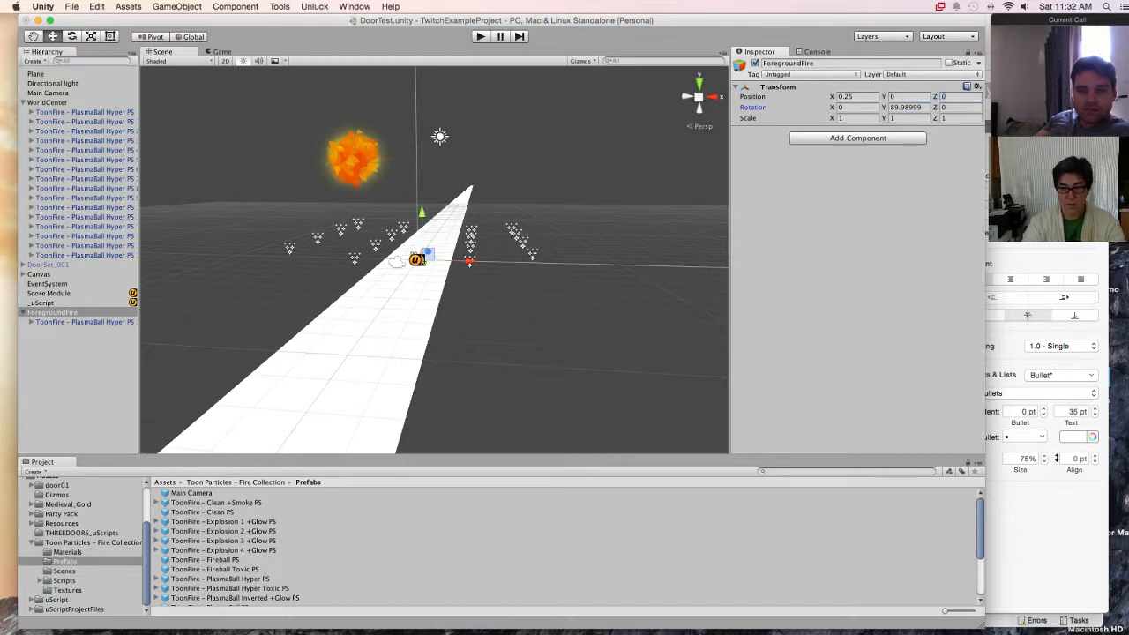
left_click(856, 97)
type("0")
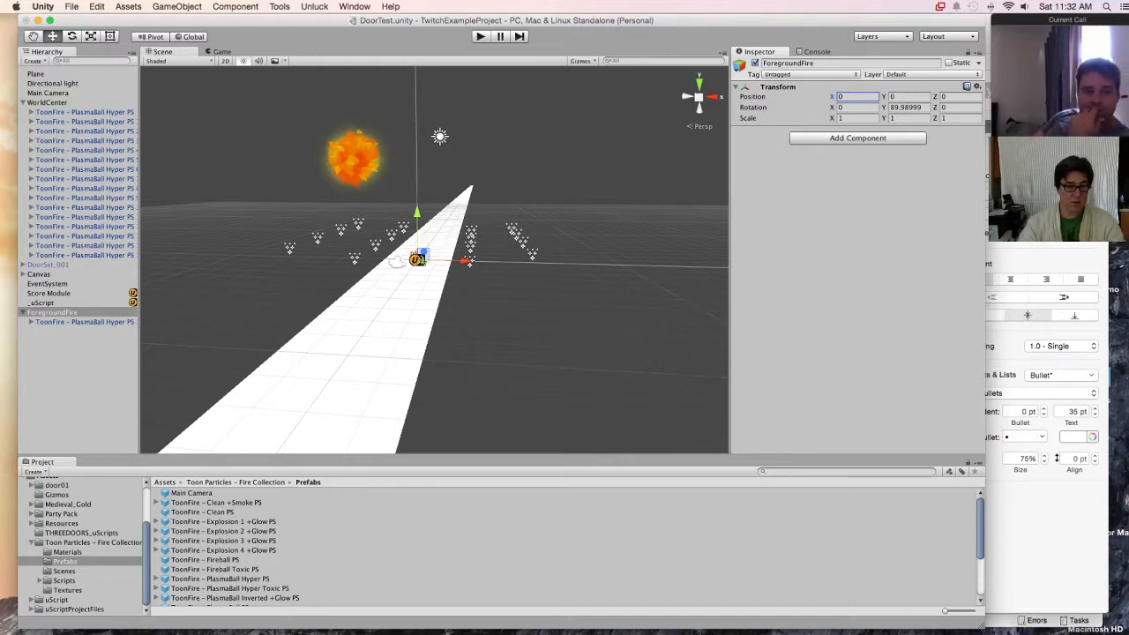
left_click(84, 322)
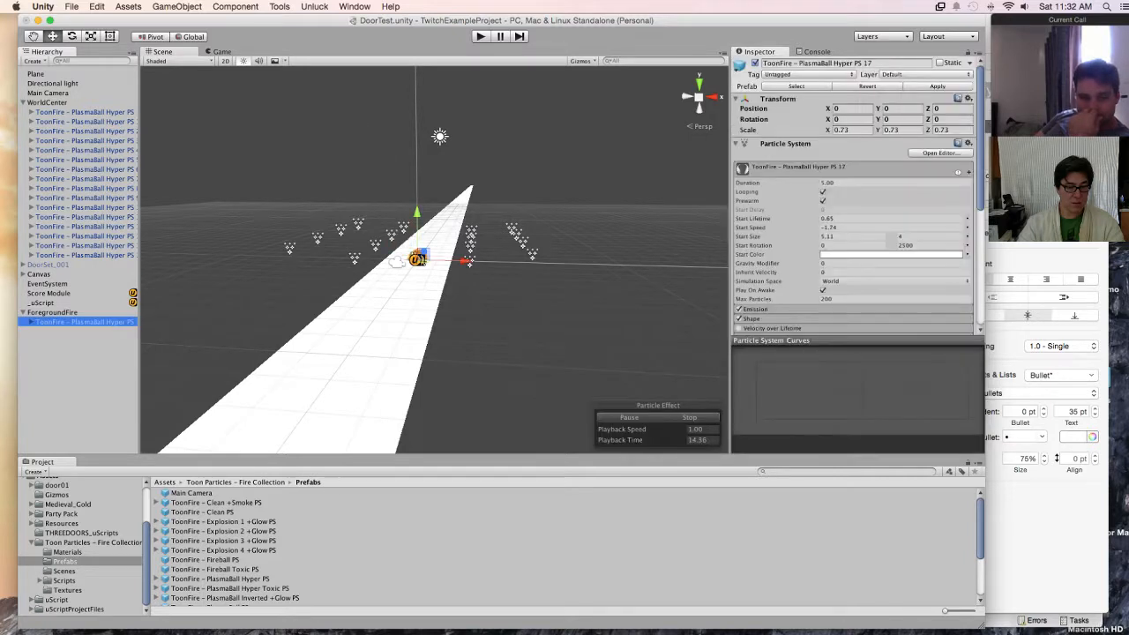
Step: Move ForegroundFire along the plane towards the camera to about Z -3.25
left_click(53, 312)
left_click_drag(476, 300, 298, 327, "alt")
left_click_drag(457, 246, 413, 261)
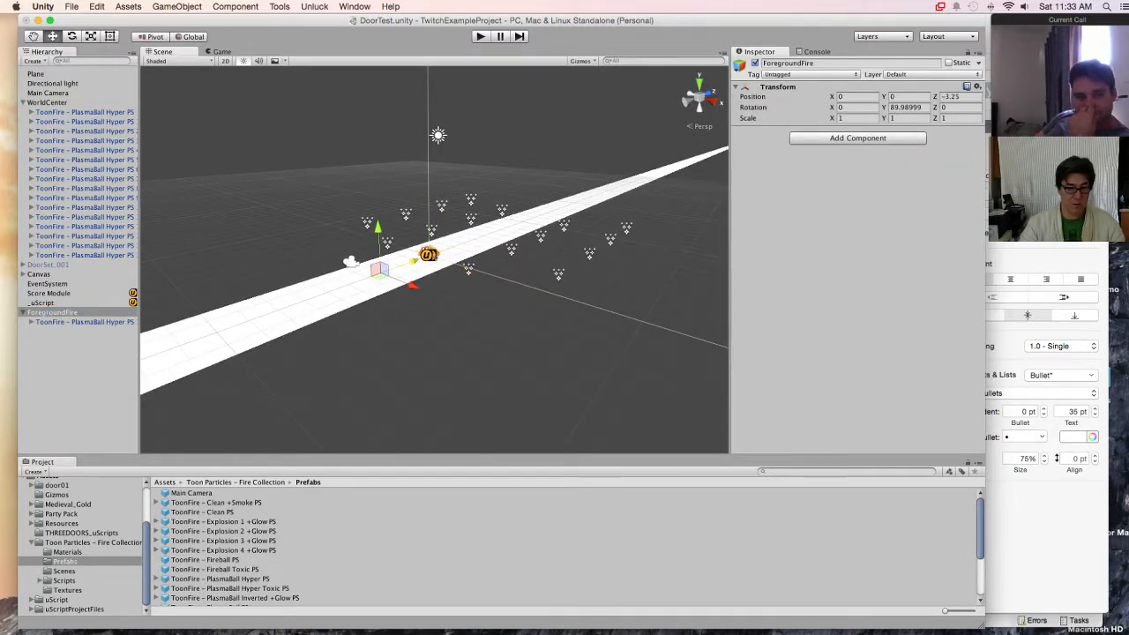
Step: Inspect the Plane's Mesh Renderer settings and open its assigned Default-Diffuse material
left_click(413, 262)
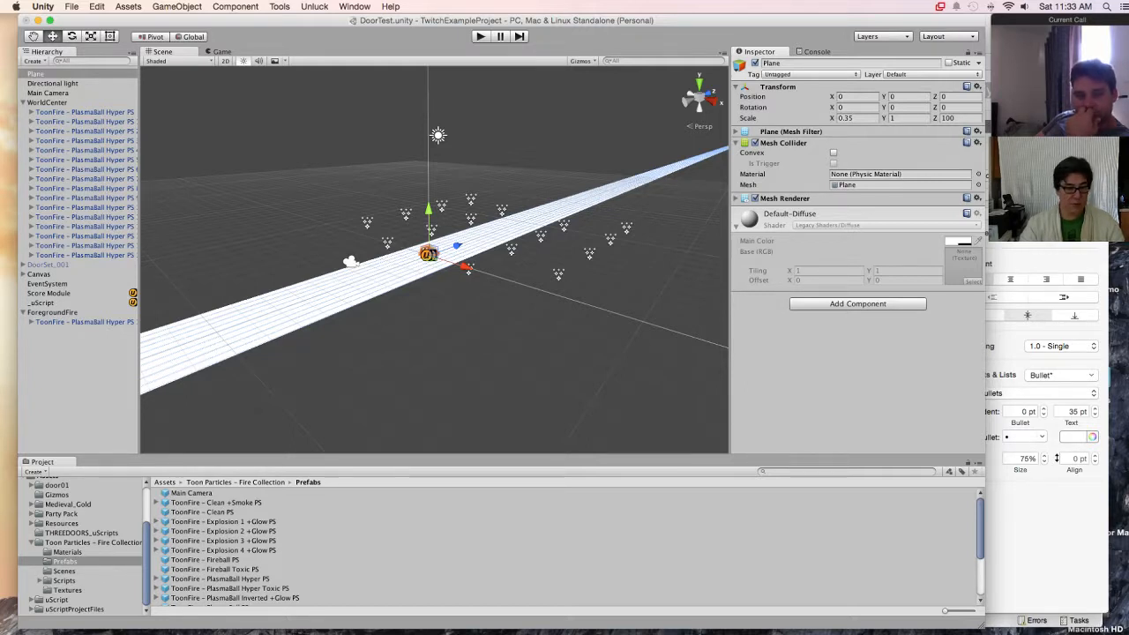
key("Escape")
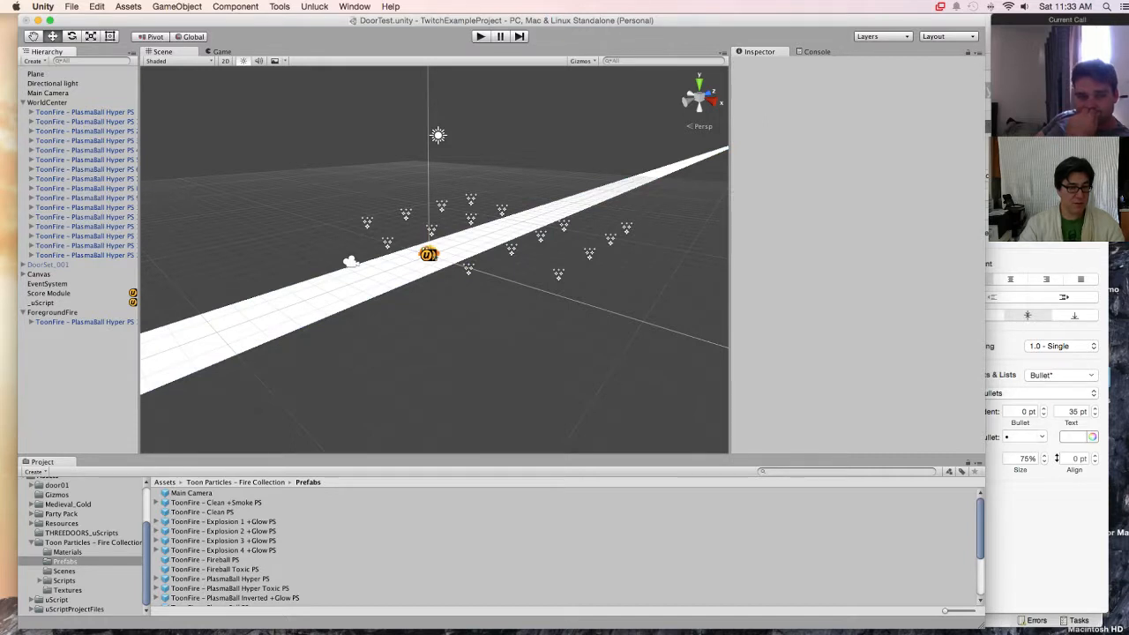
left_click(36, 74)
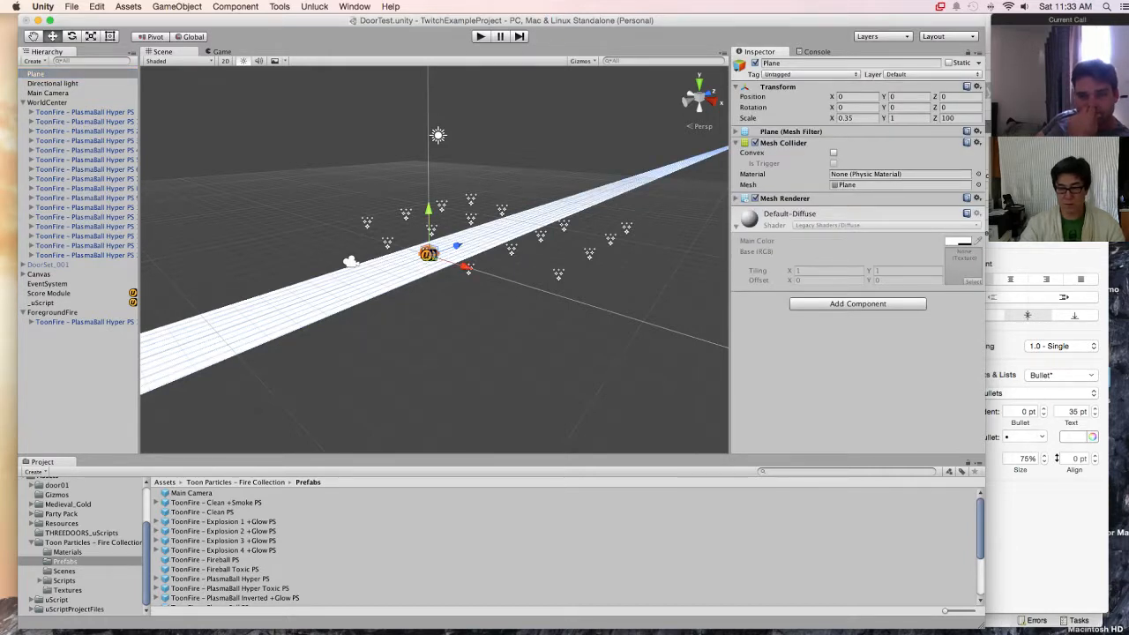
left_click(736, 199)
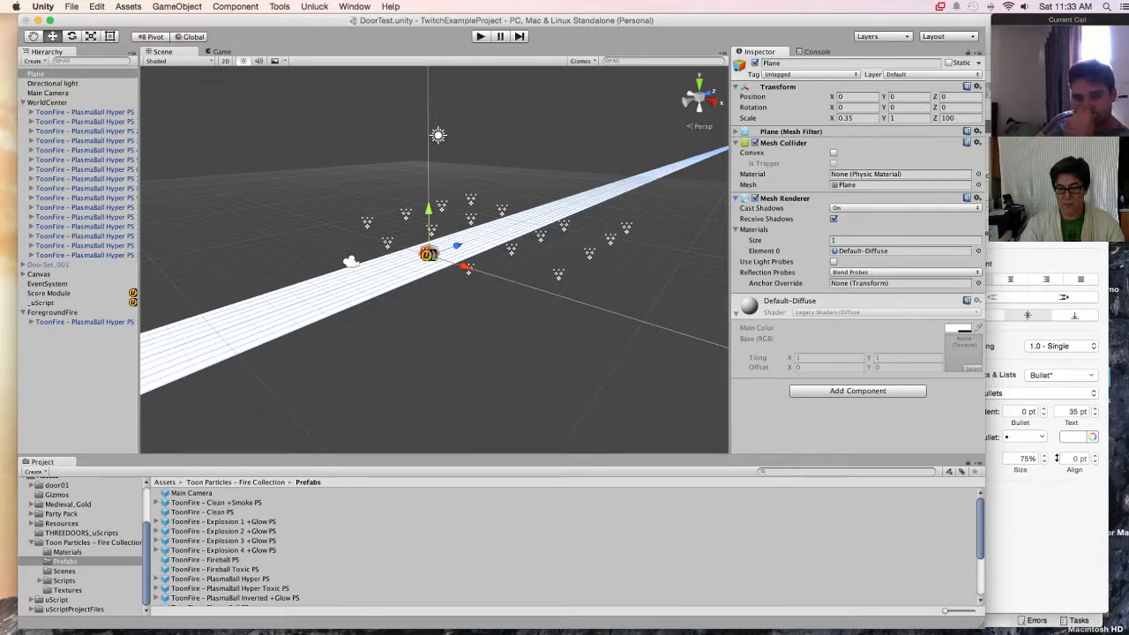
left_click(900, 251)
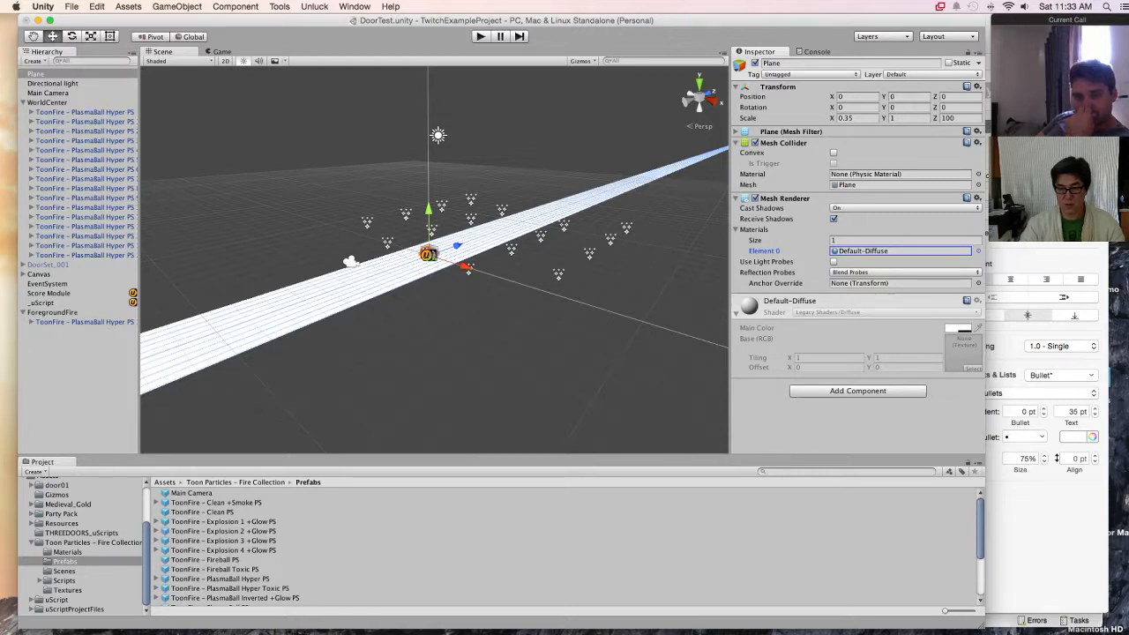
left_click(790, 131)
left_click(790, 131)
double_click(864, 251)
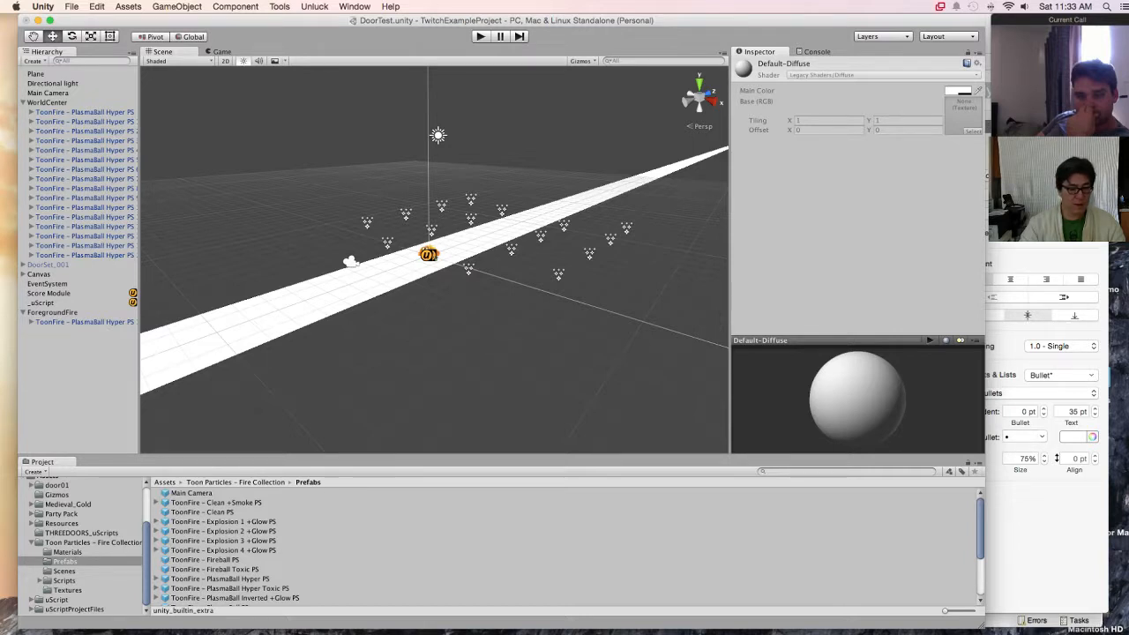
Step: Browse the project's Resources folder and list all materials available in the project
left_click(62, 524)
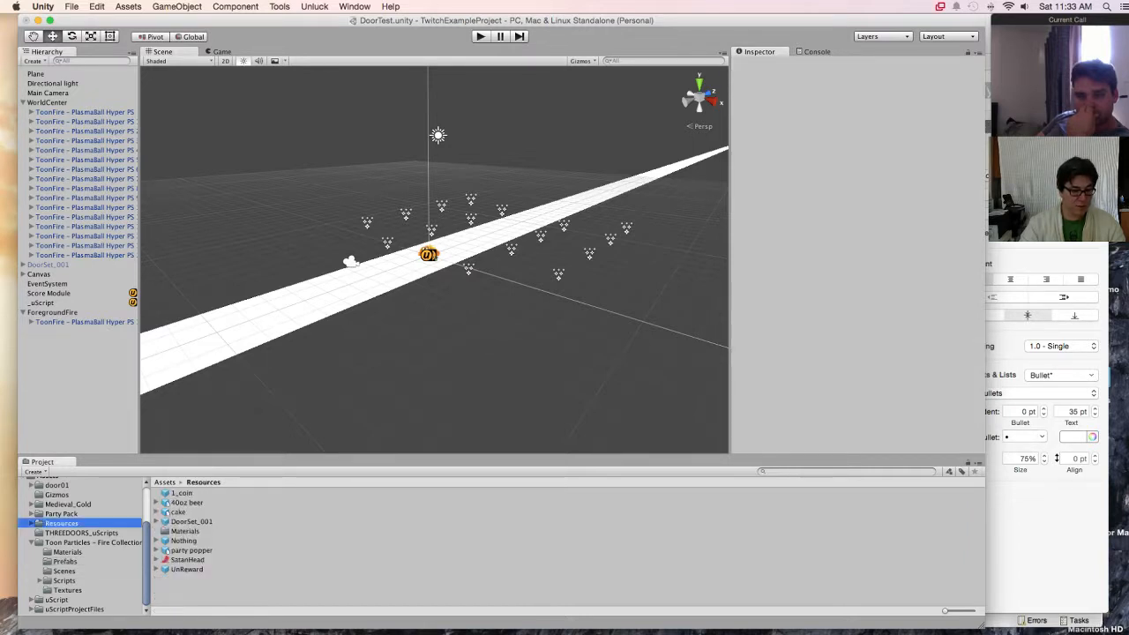
scroll(84, 547, "up", 3)
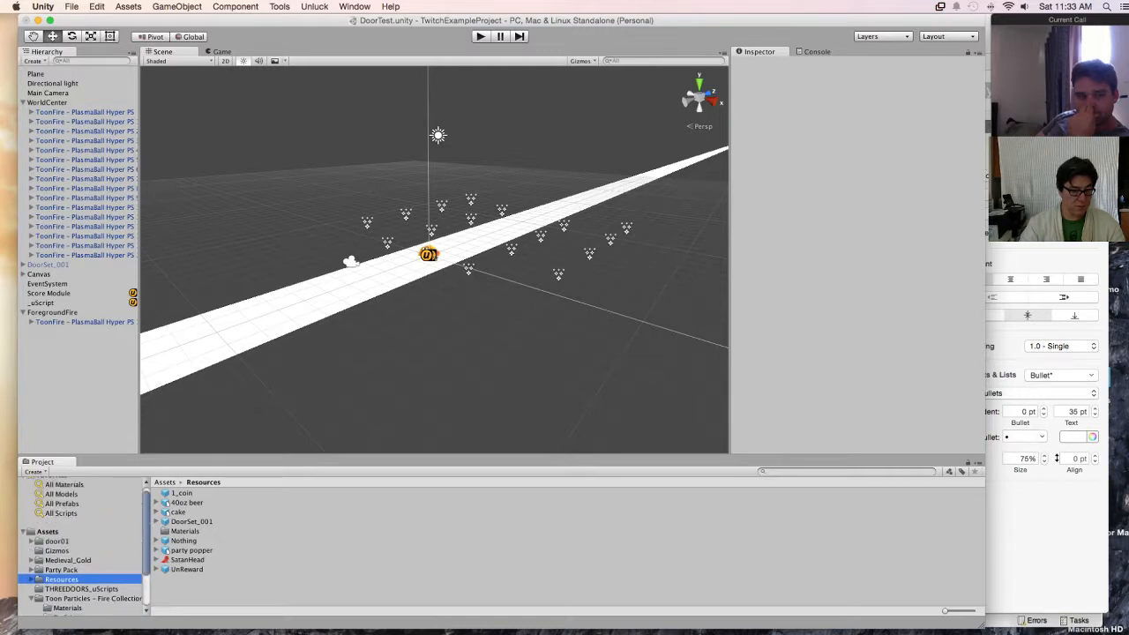
scroll(80, 547, "up", 1)
left_click(64, 492)
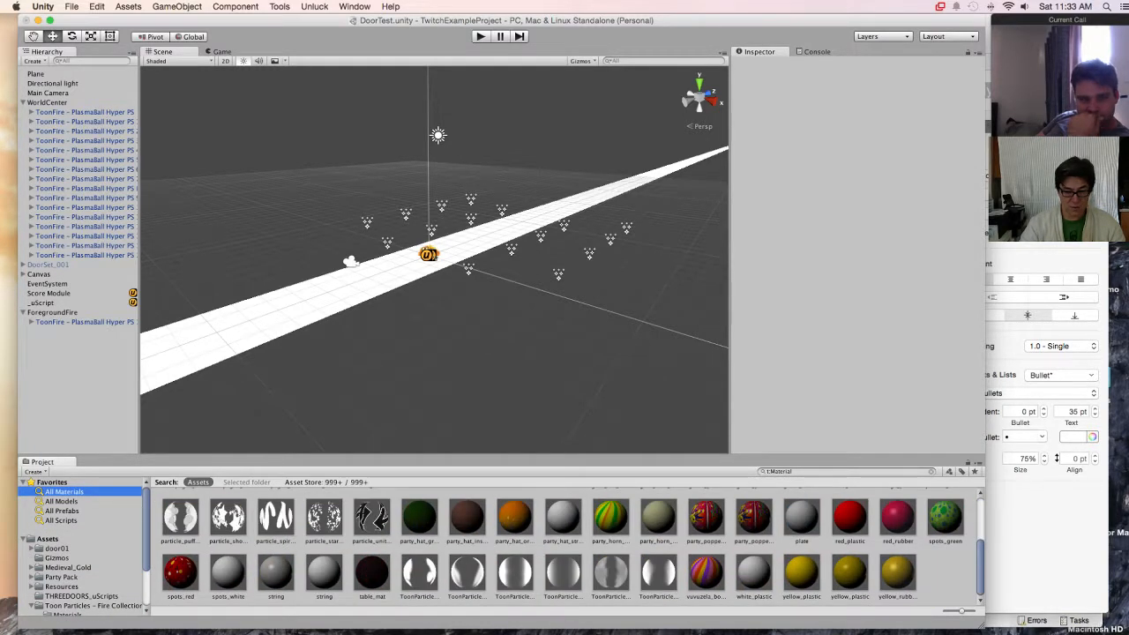
Step: Check the table_mat material and create a new material in the project's Resources folder
left_click(373, 574)
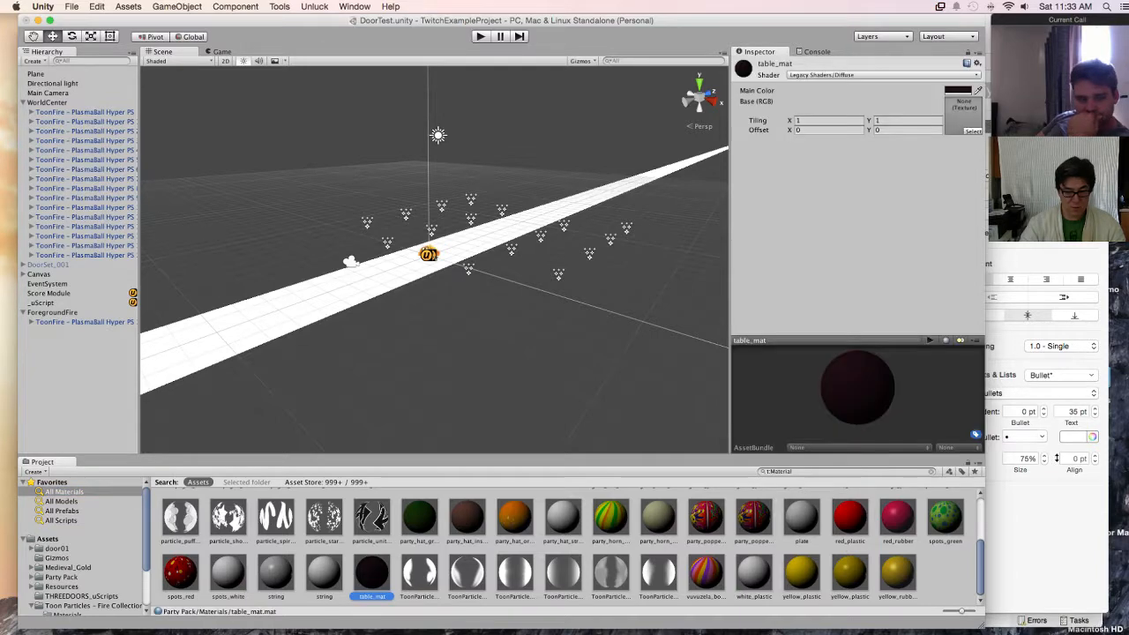
scroll(573, 542, "up", 5)
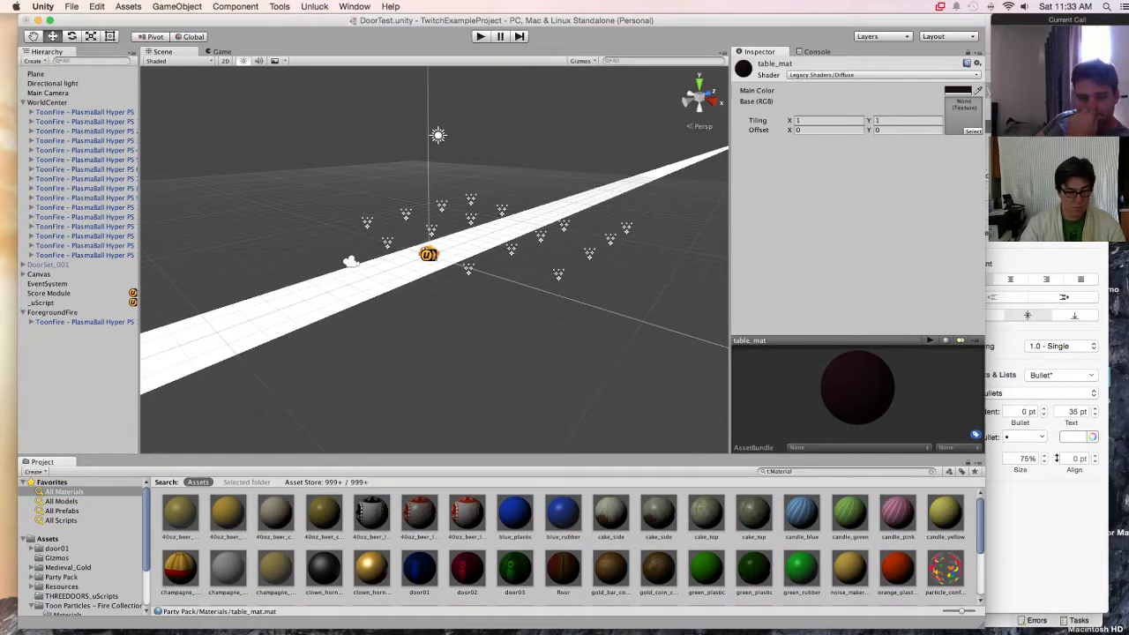
left_click(62, 586)
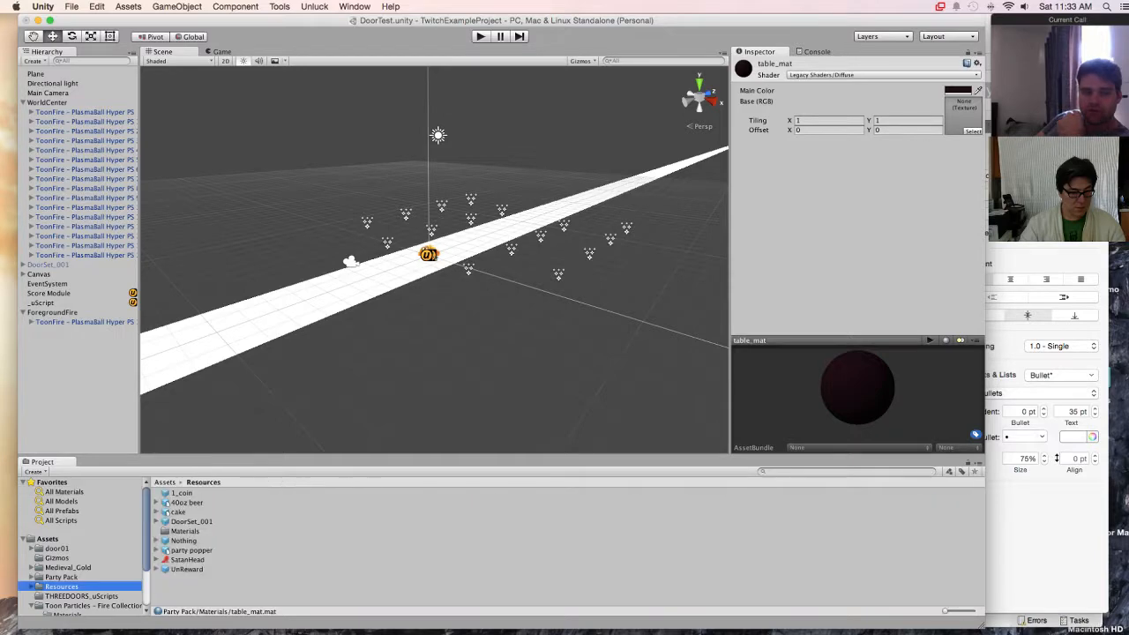
left_click(185, 540)
left_click(240, 590)
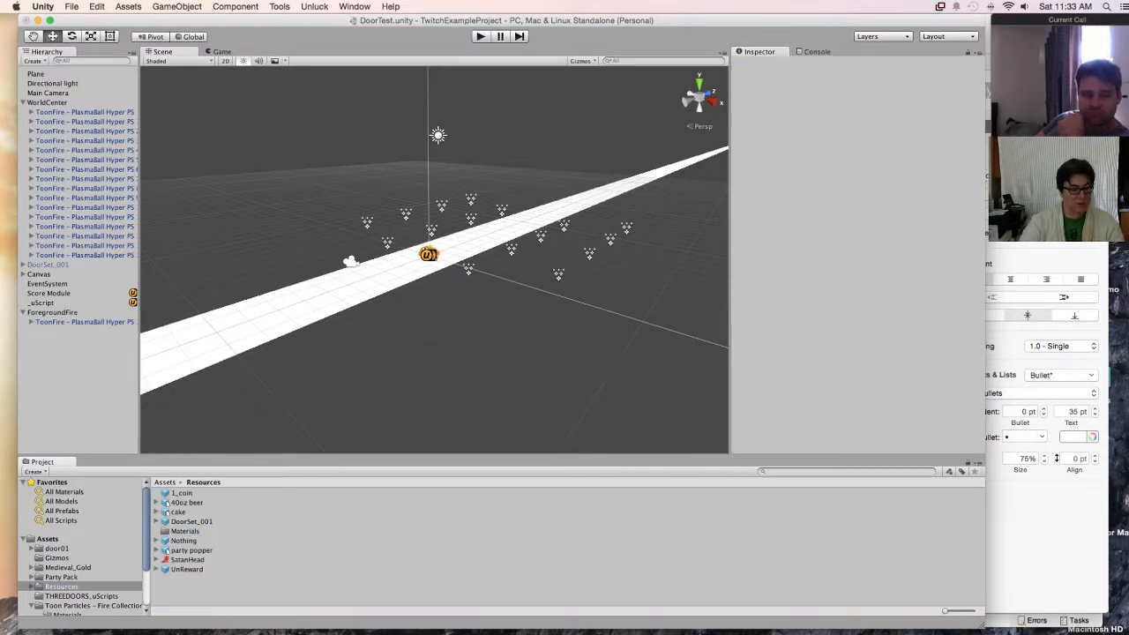
right_click(240, 589)
mouse_move(274, 446)
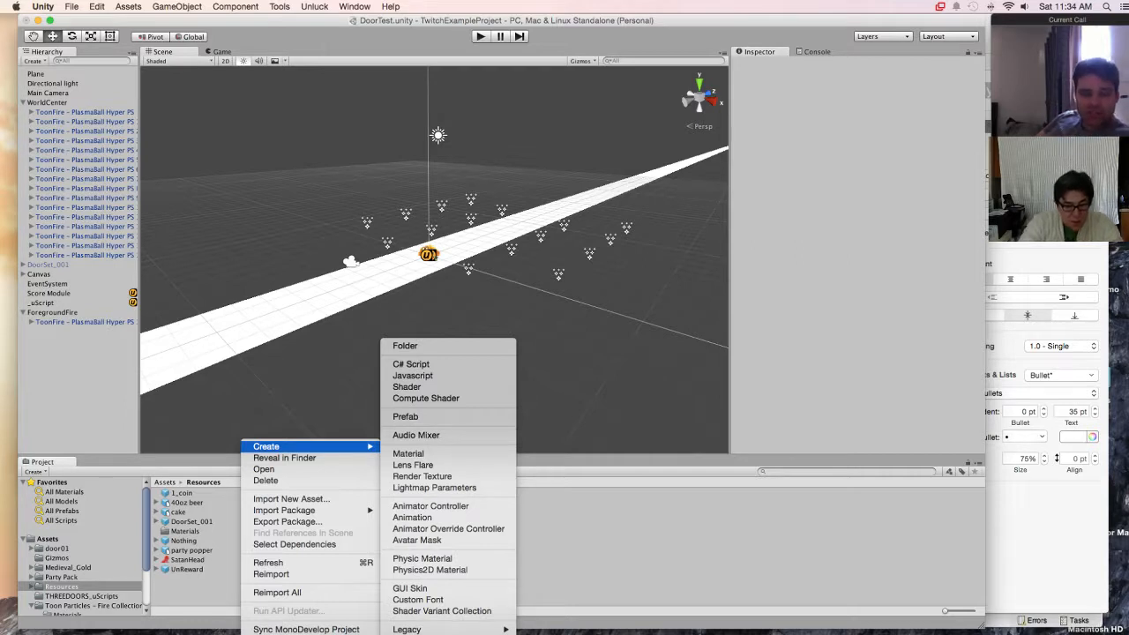
left_click(410, 453)
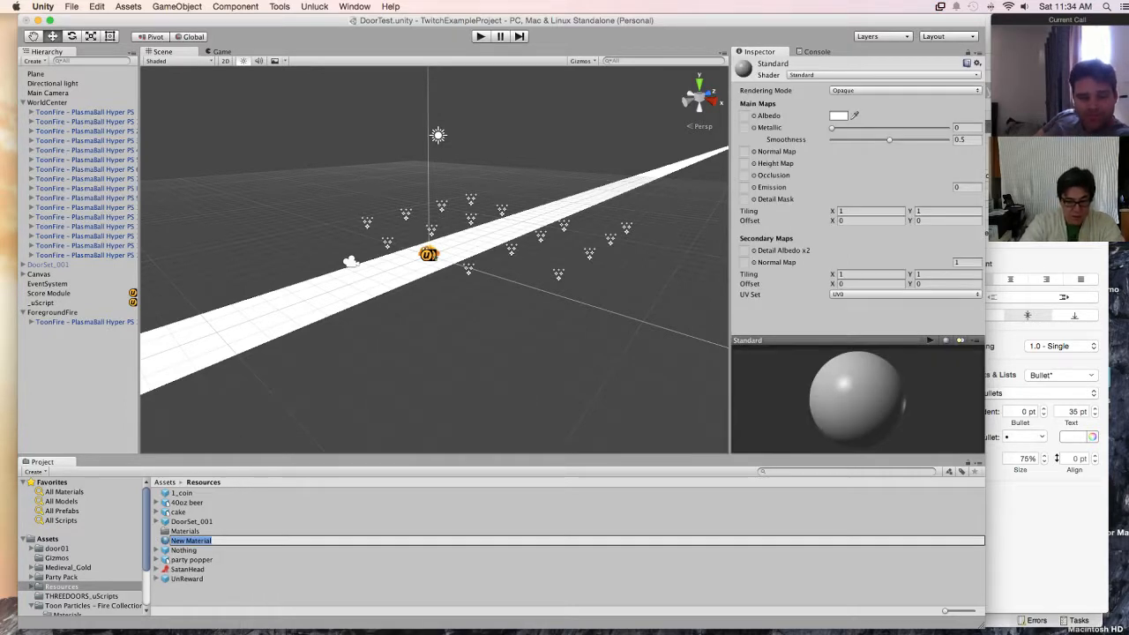
Step: Name the new material Greound_Block
type("Glack")
key("BackSpace")
key("BackSpace")
key("BackSpace")
key("BackSpace")
key("BackSpace")
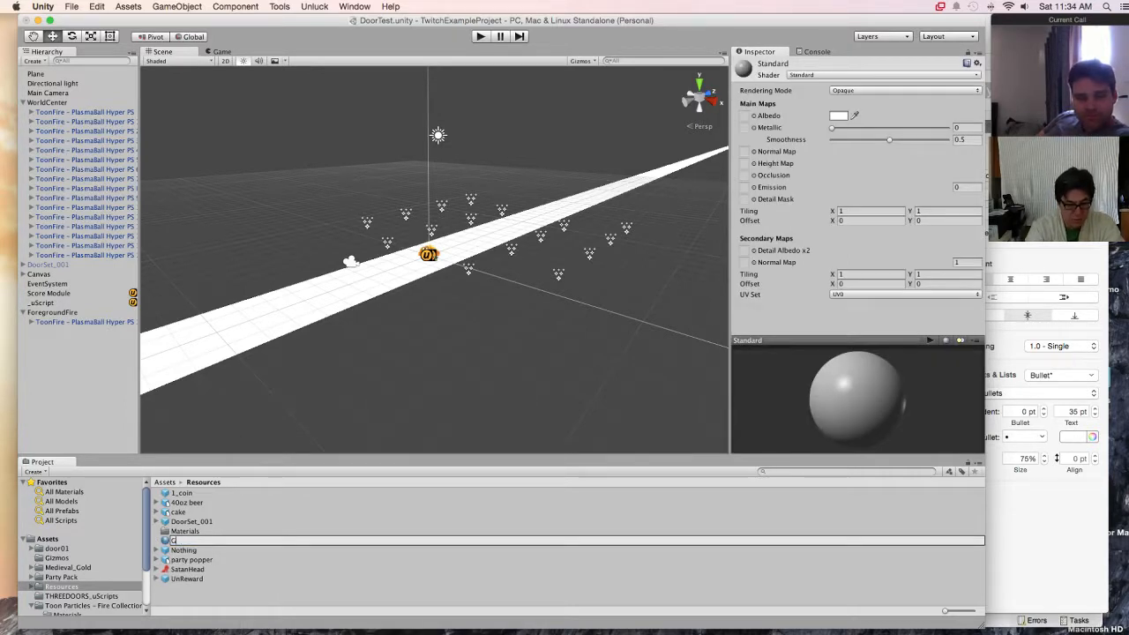
type("Greound_Blo")
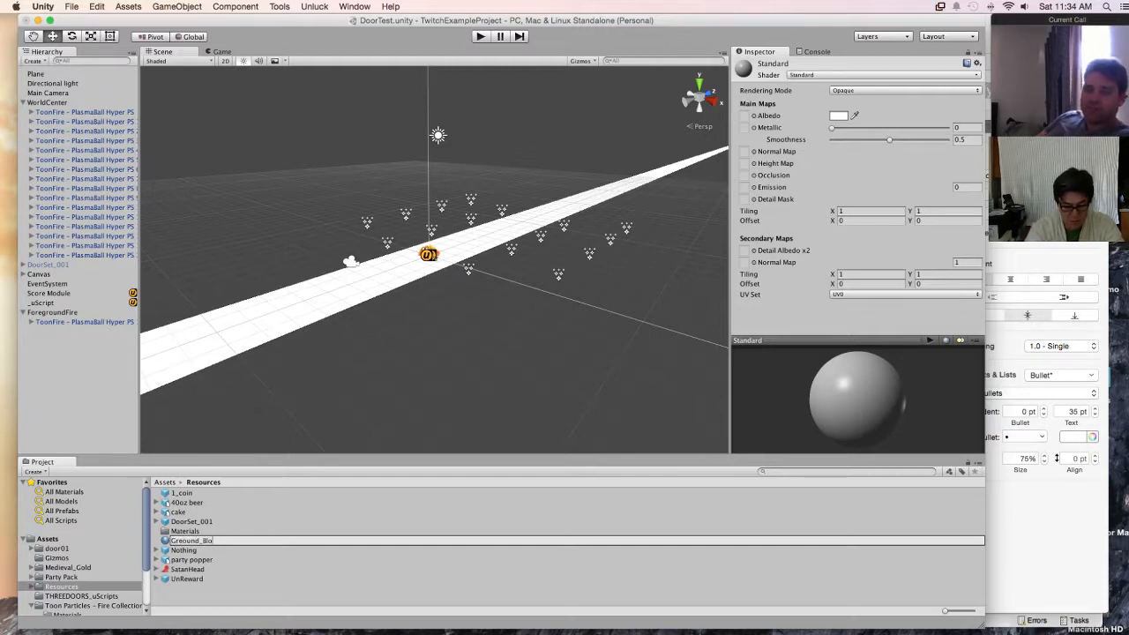
key("Return")
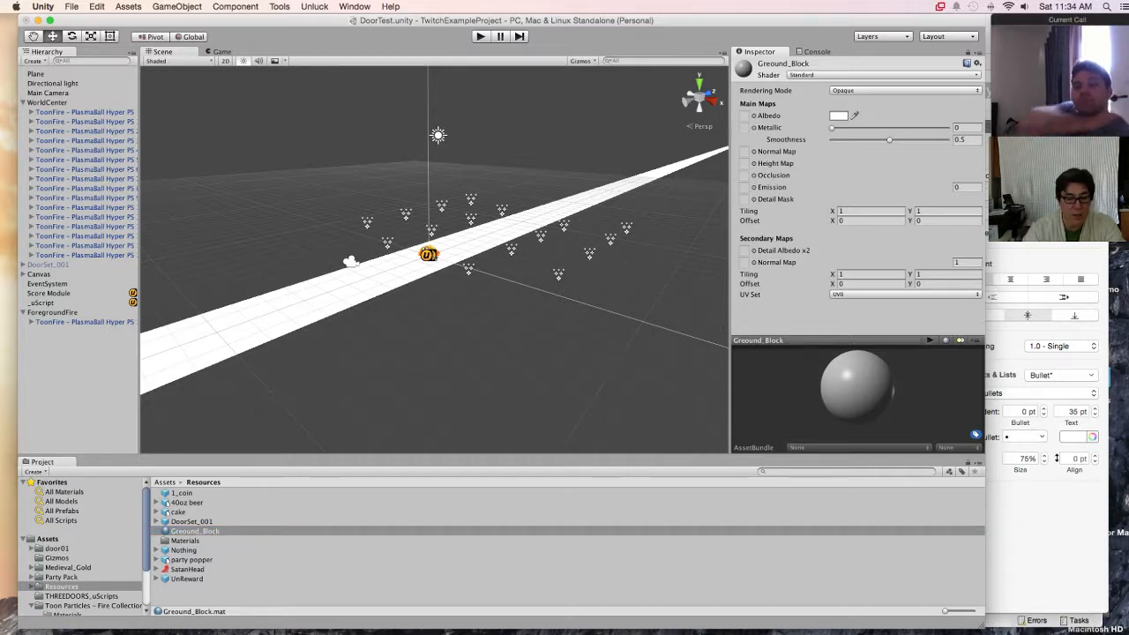
Step: Rename the material to Greound_Black and try to apply it to the plane in the scene
left_click(195, 531)
left_click(213, 531)
left_click(213, 531)
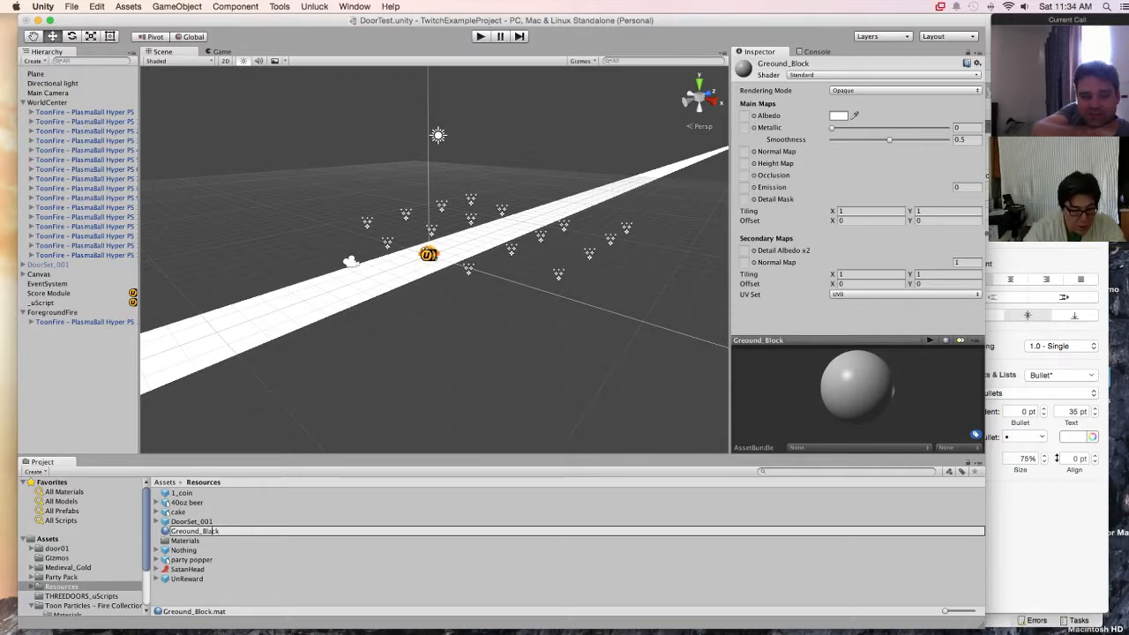
key("Return")
left_click_drag(195, 531, 270, 335)
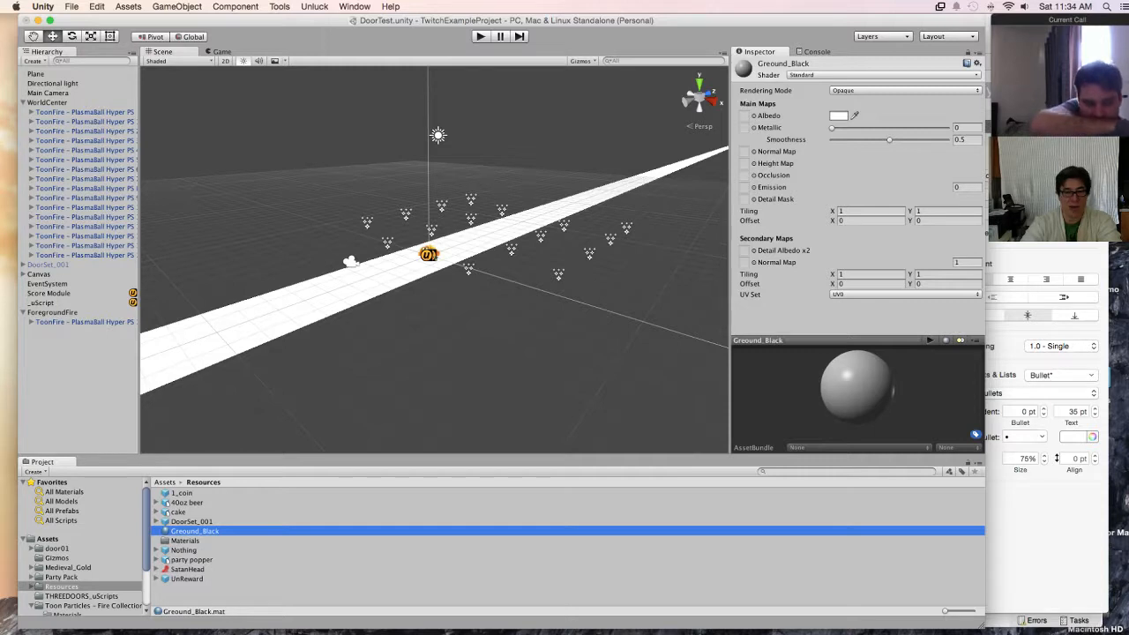
Step: Correct the spelling of the material's name to Ground_Black
key("Return")
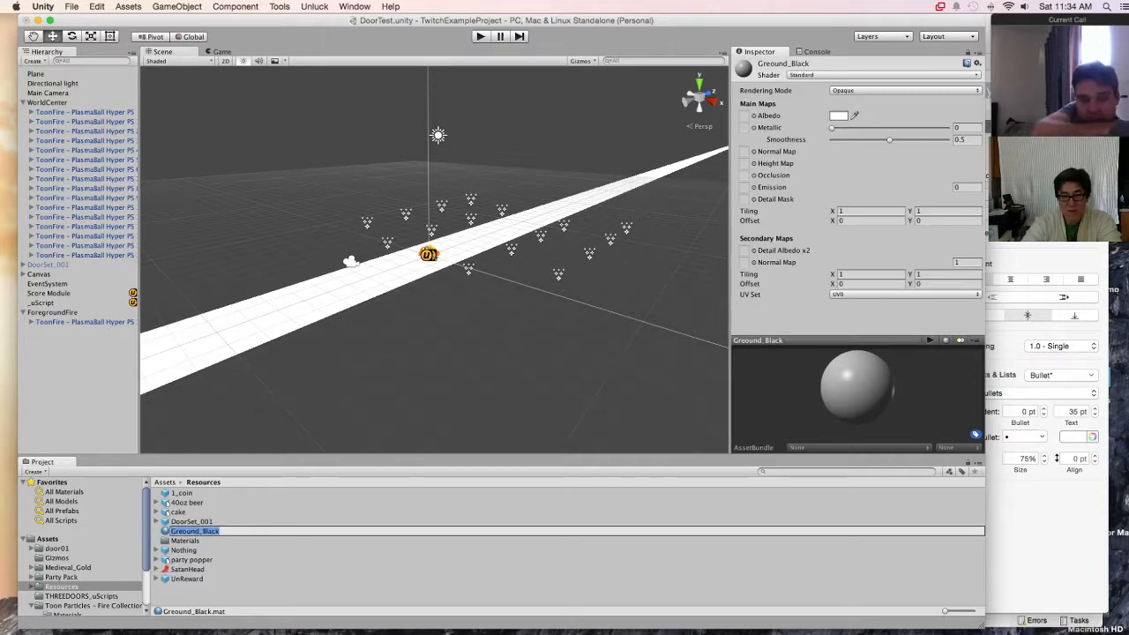
key("Right")
key("Left")
key("Left")
key("Left")
key("Left")
key("Left")
key("Left")
key("Left")
key("Left")
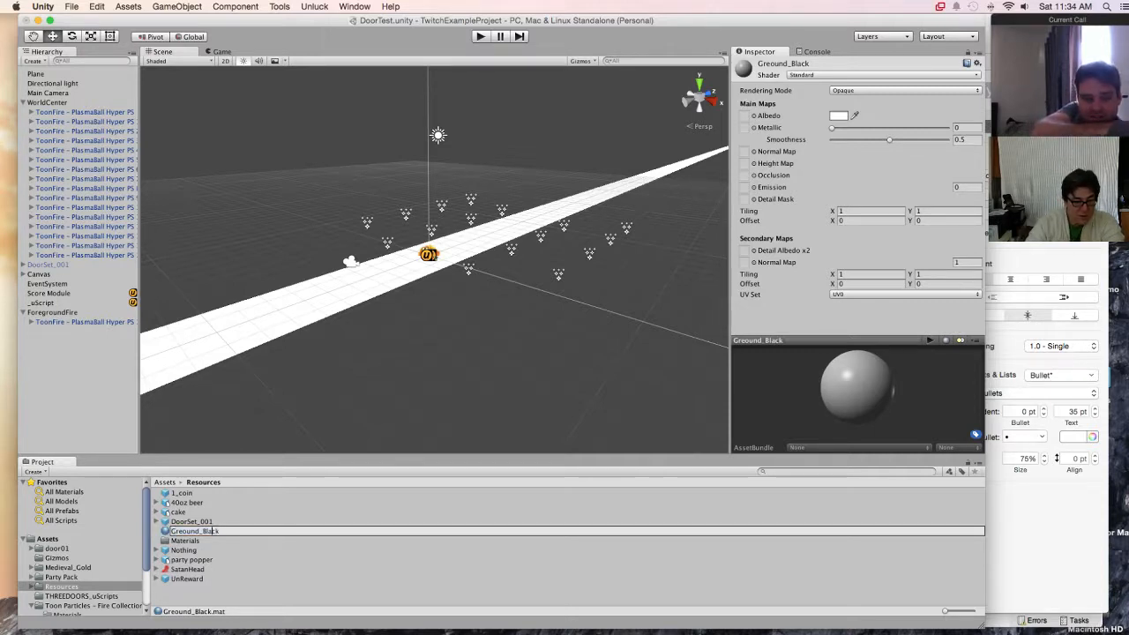
key("BackSpace")
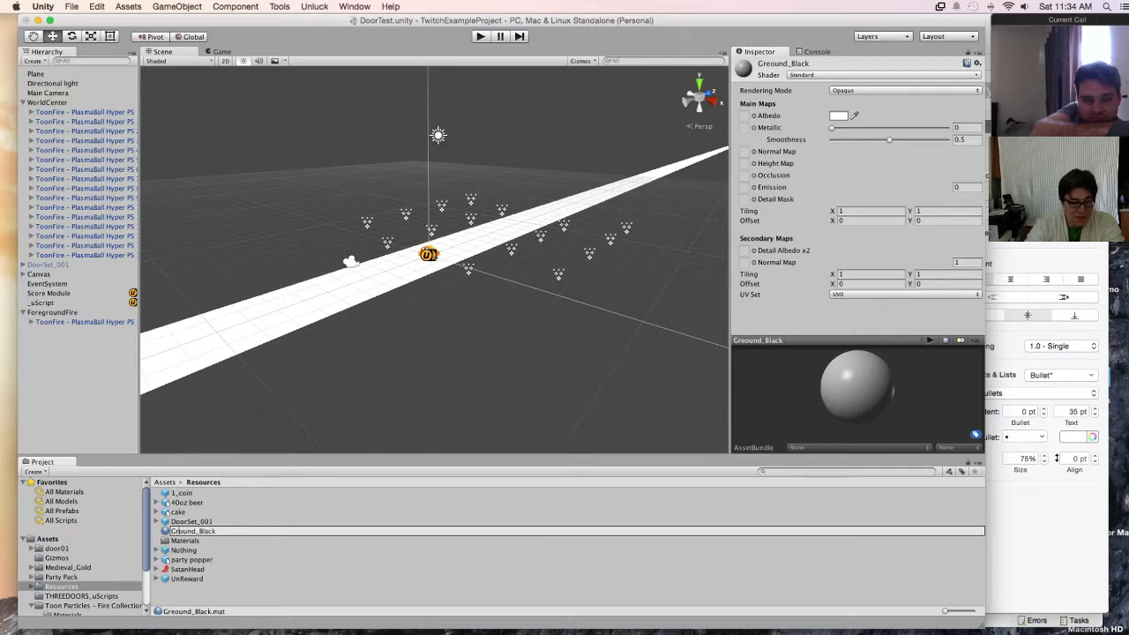
key("Return")
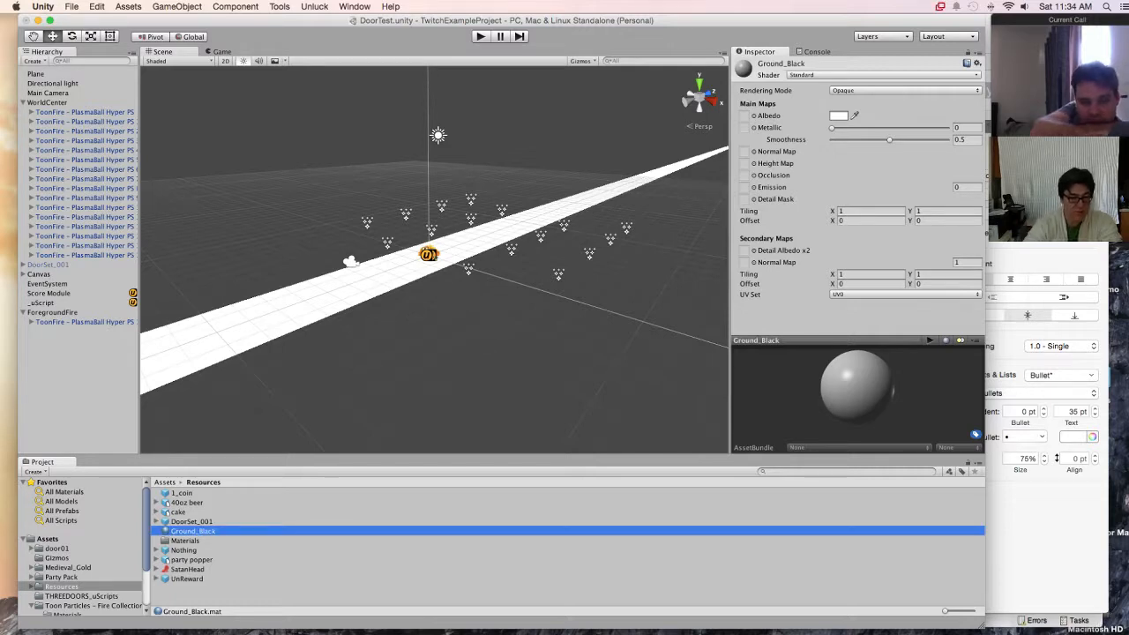
Step: Apply the Ground_Black material to the plane and check the Plane's Mesh Renderer material settings
left_click_drag(193, 531, 248, 346)
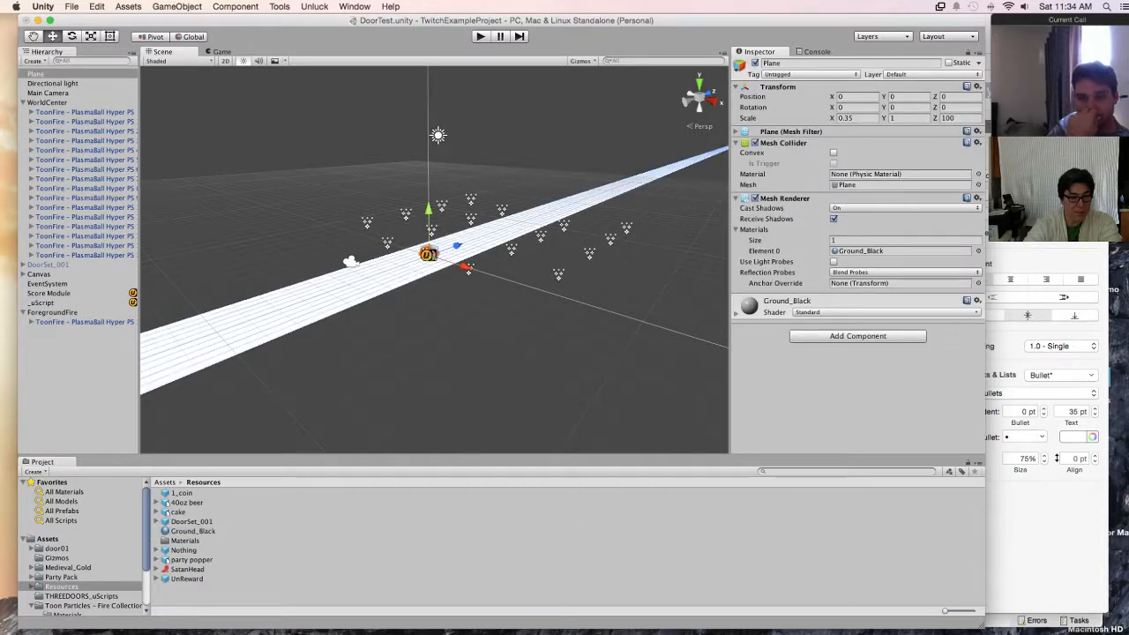
left_click(37, 74)
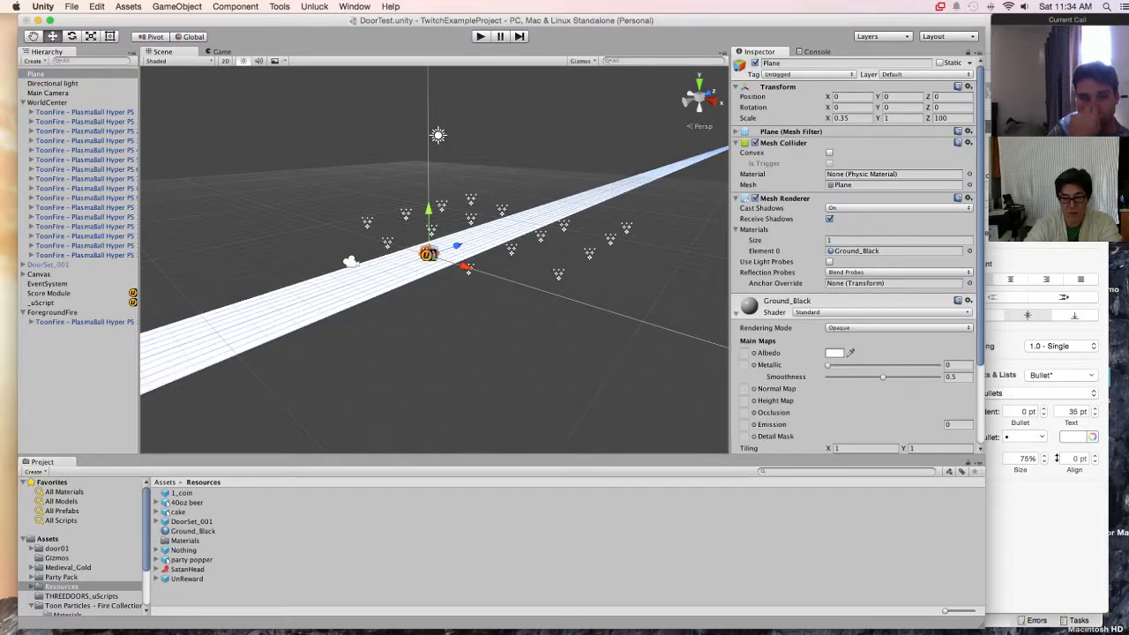
scroll(854, 256, "down", 5)
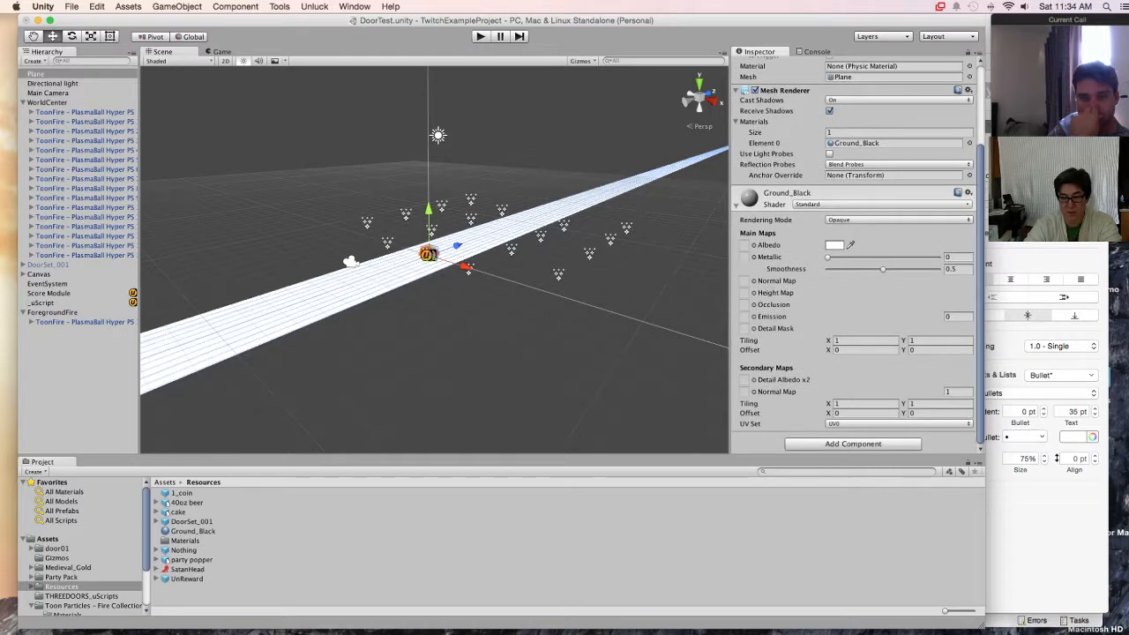
scroll(854, 255, "up", 5)
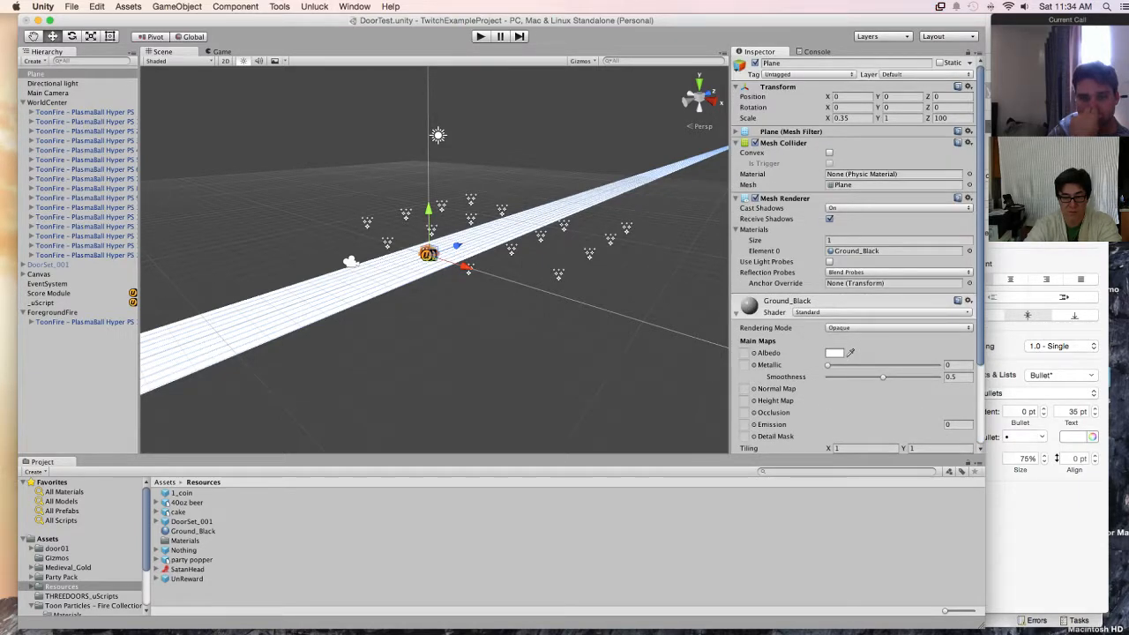
left_click(869, 252)
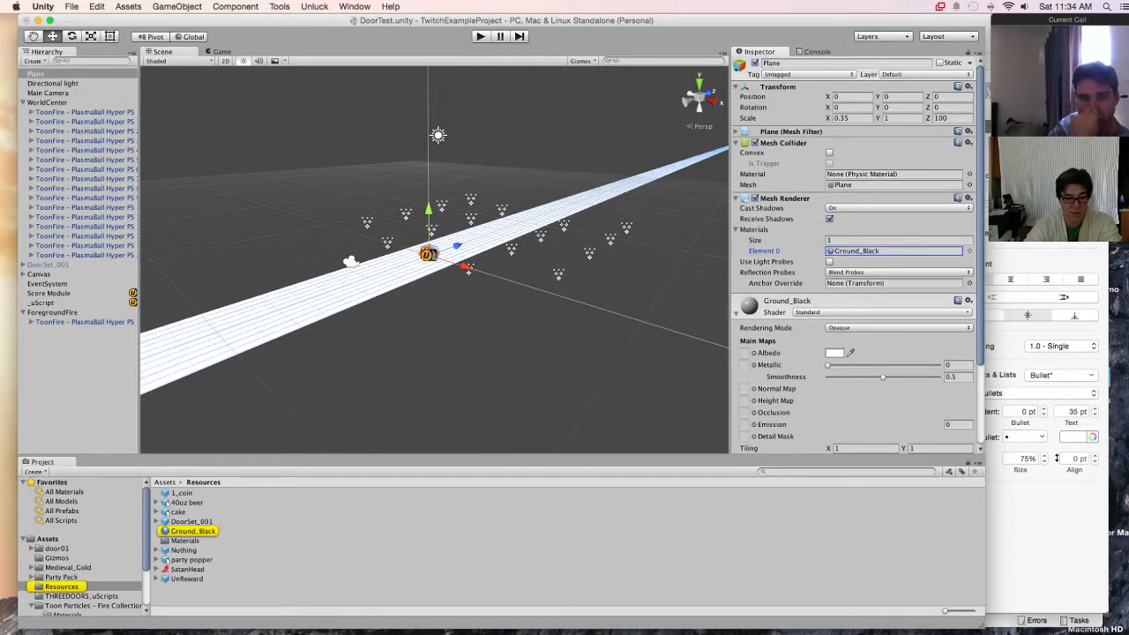
Step: Set the Ground_Black material's Albedo colour to black (R 0, G 0, B 0)
left_click(193, 531)
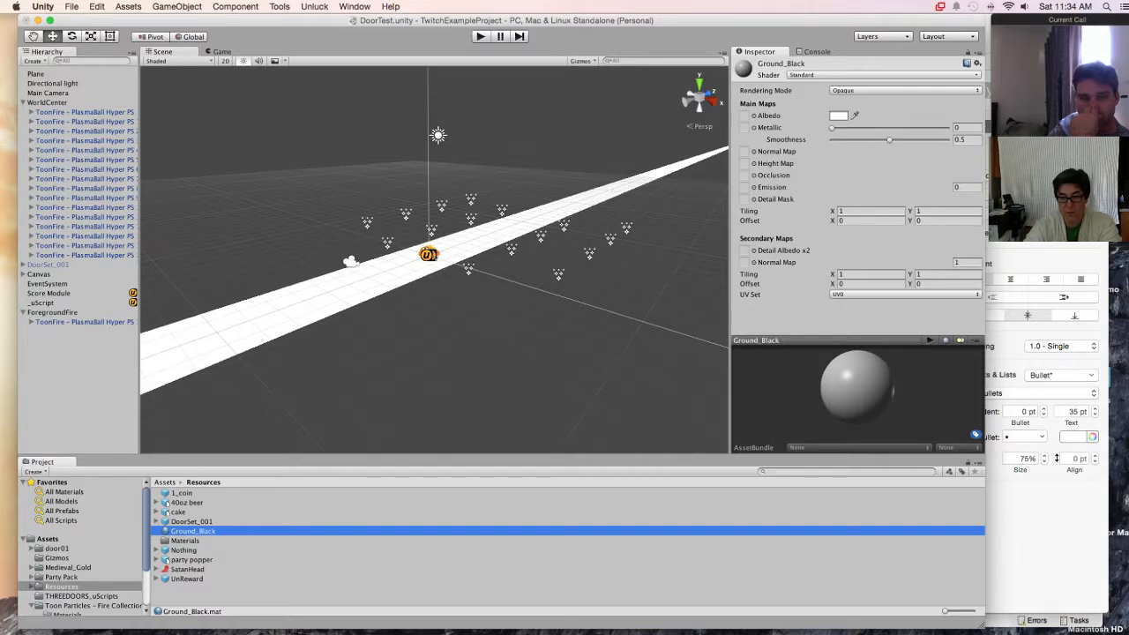
left_click(839, 115)
left_click(9, 143)
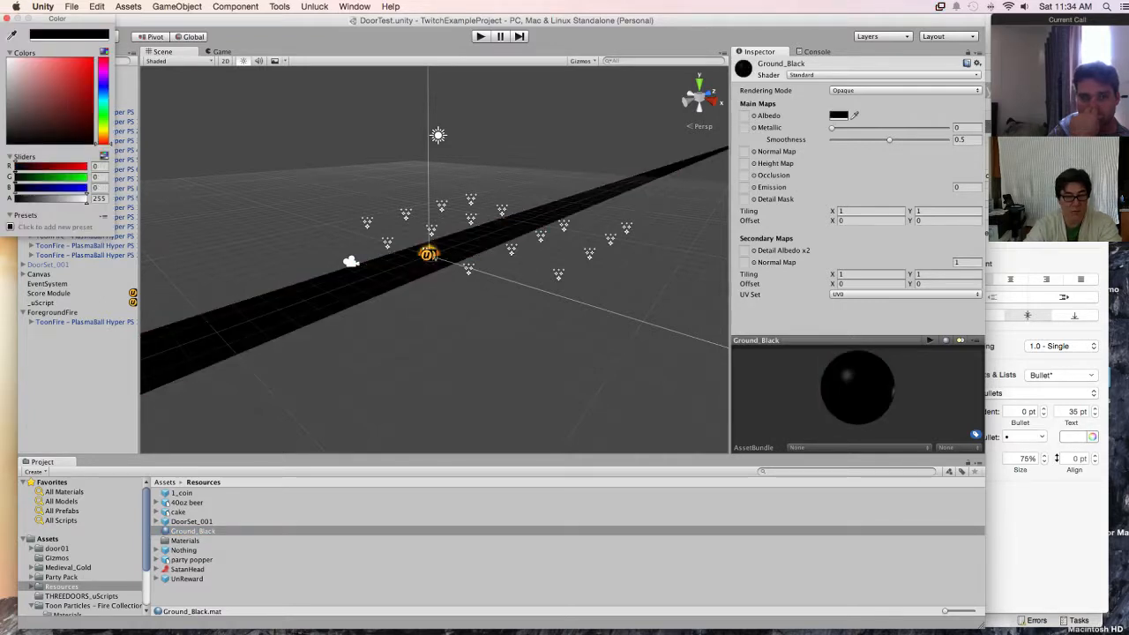
left_click(7, 18)
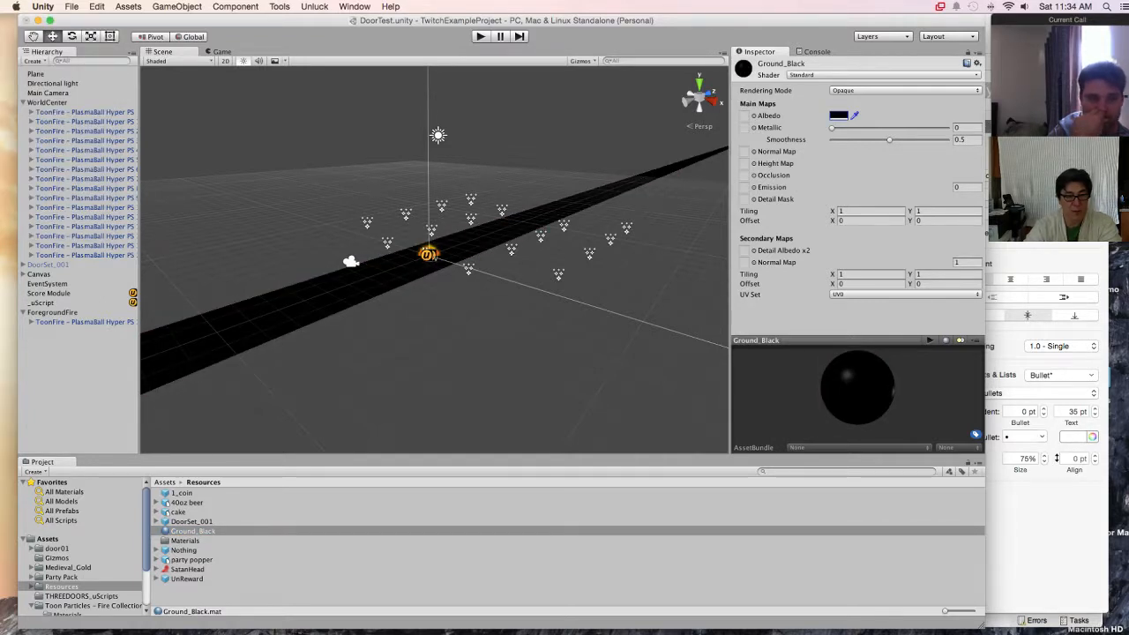
Step: Play-test the scene through several door choices to check the black ground, and stop play mode
left_click(481, 36)
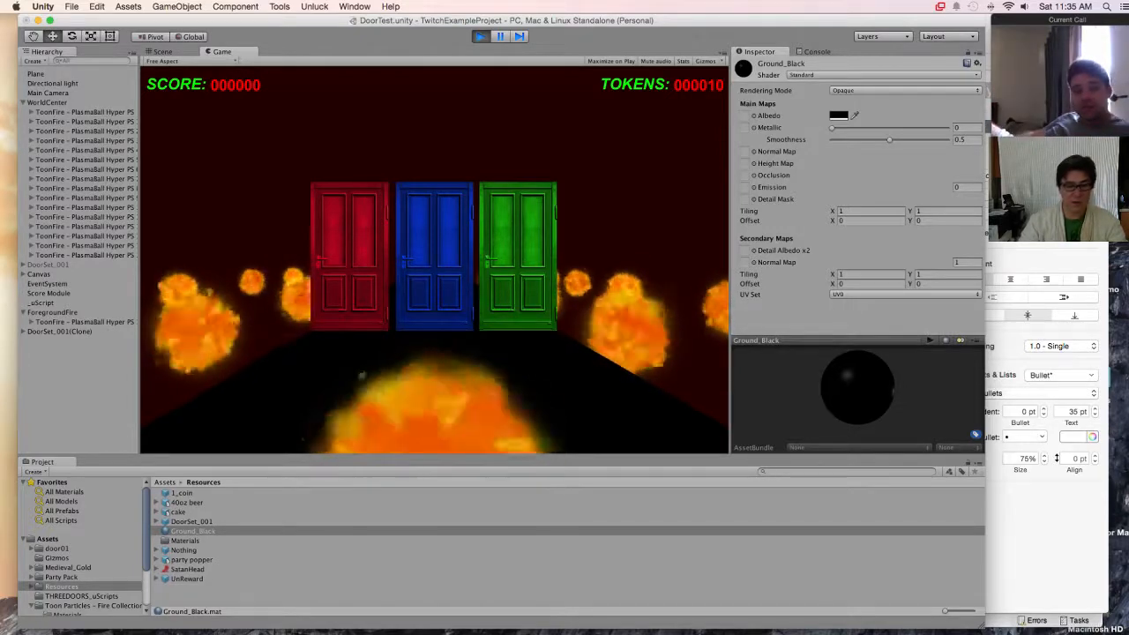
key("Right")
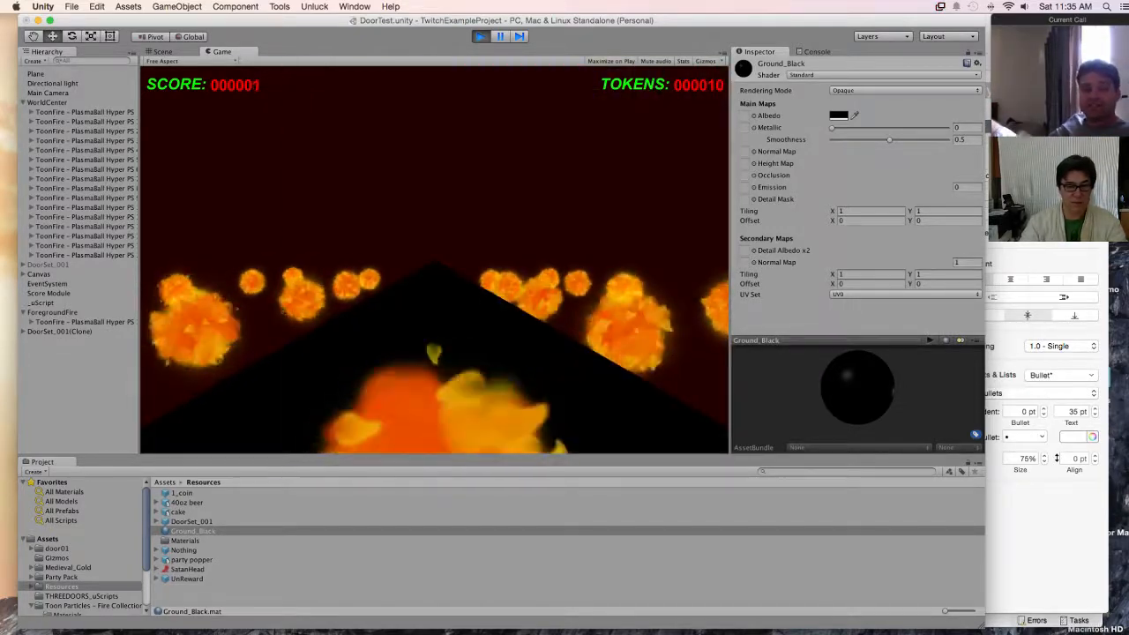
key("Right")
key("Right")
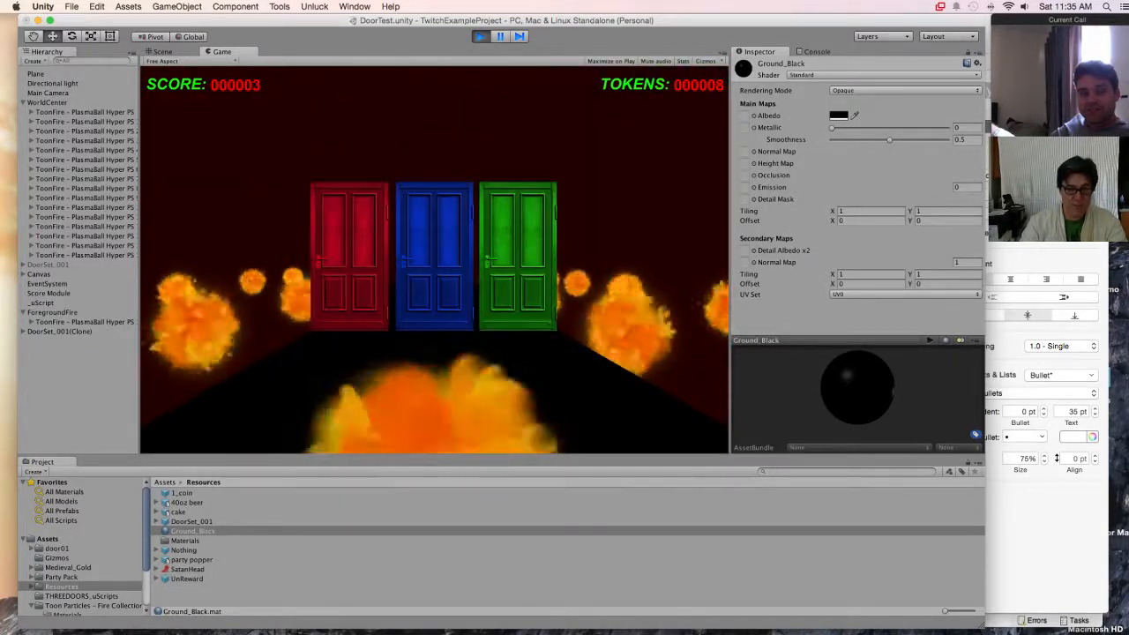
key("super+p")
Step: Search the Asset Store downloads for "cloud" and open the LazyClouds package page
left_click(354, 6)
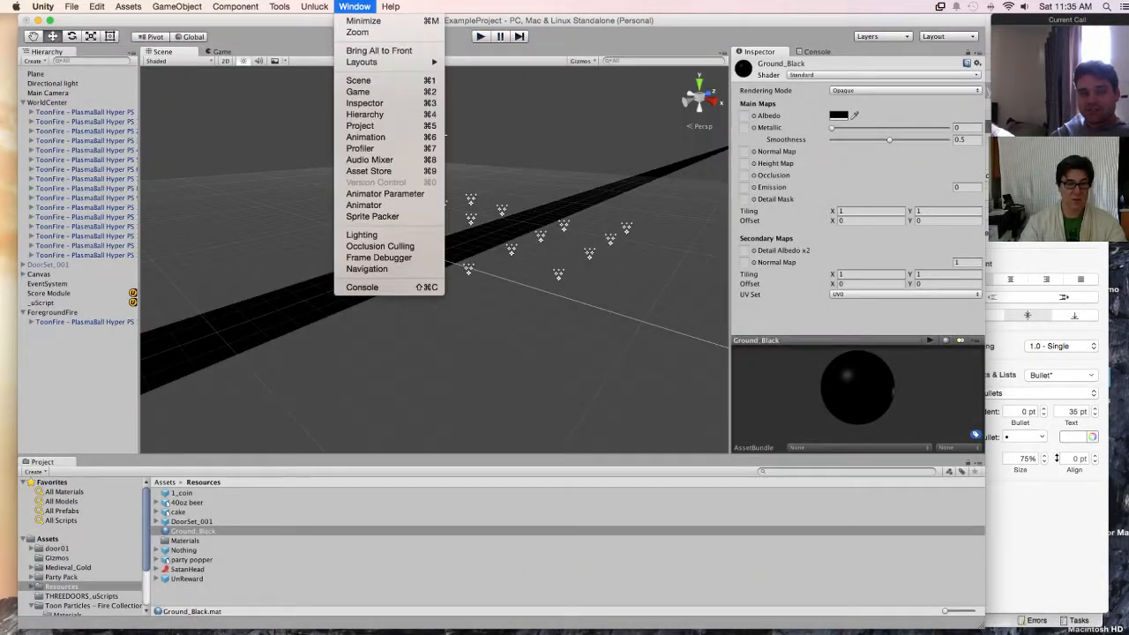
left_click(369, 171)
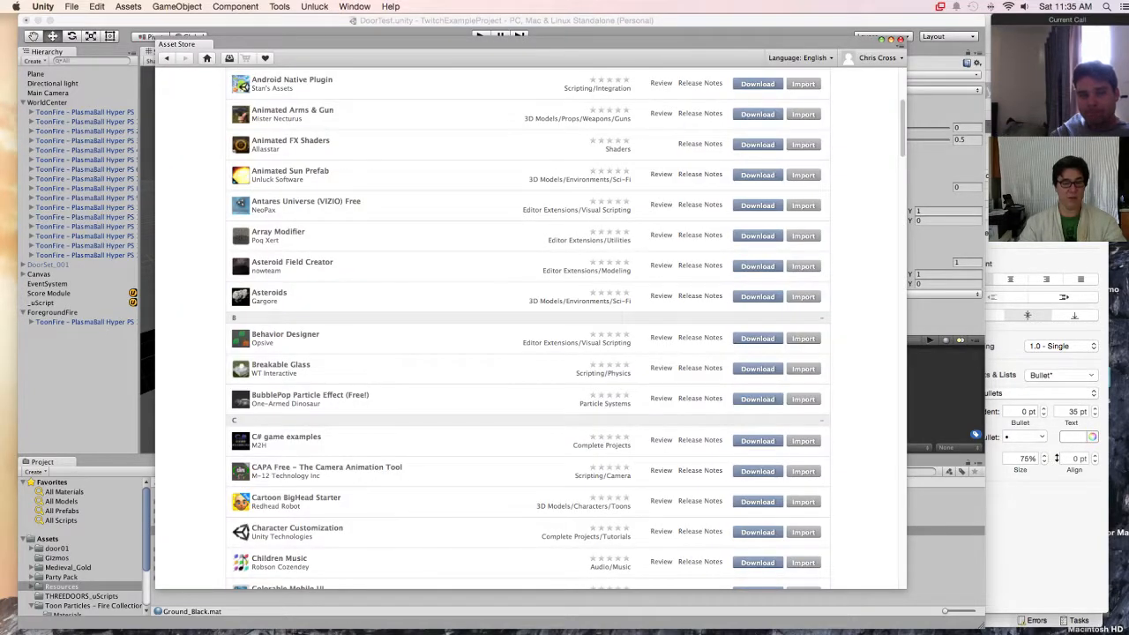
scroll(529, 326, "down", 6)
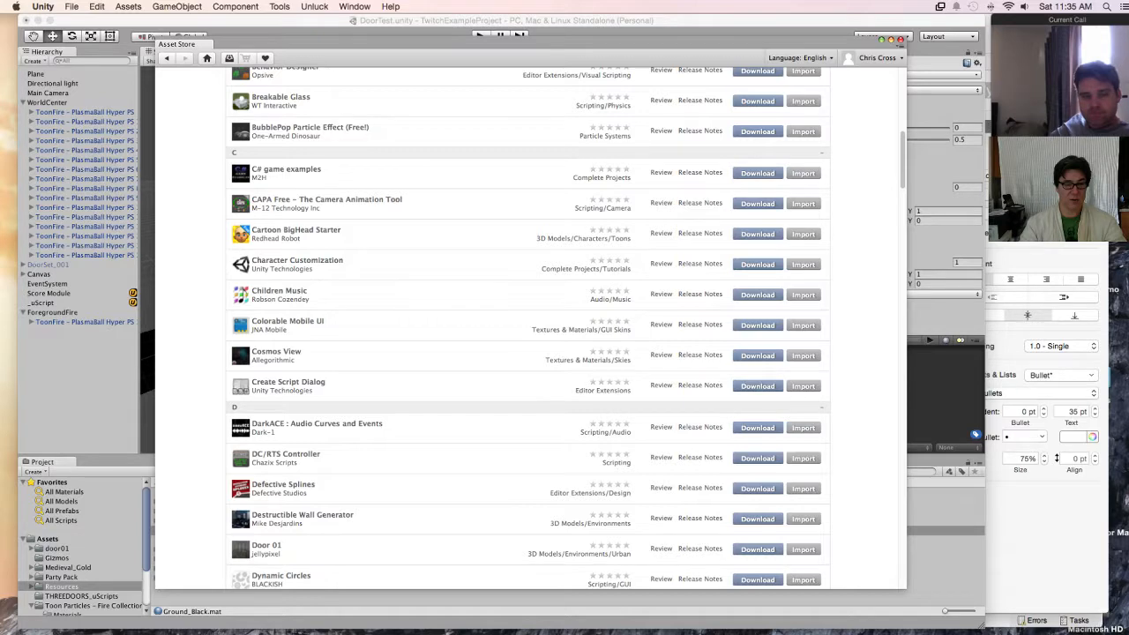
scroll(530, 326, "up", 10)
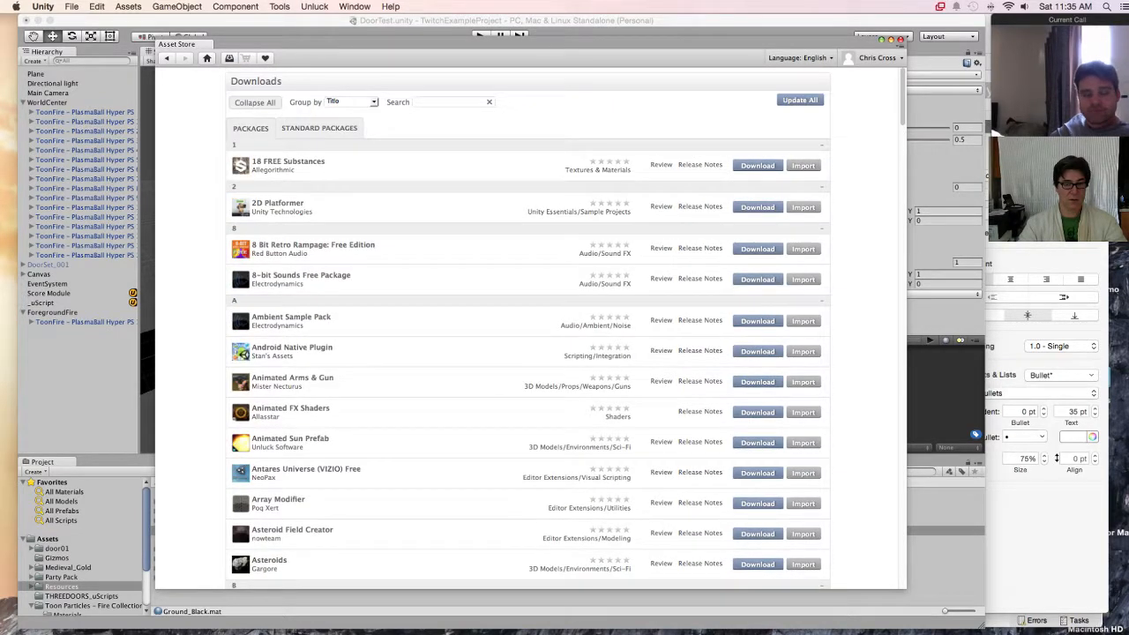
type("doud")
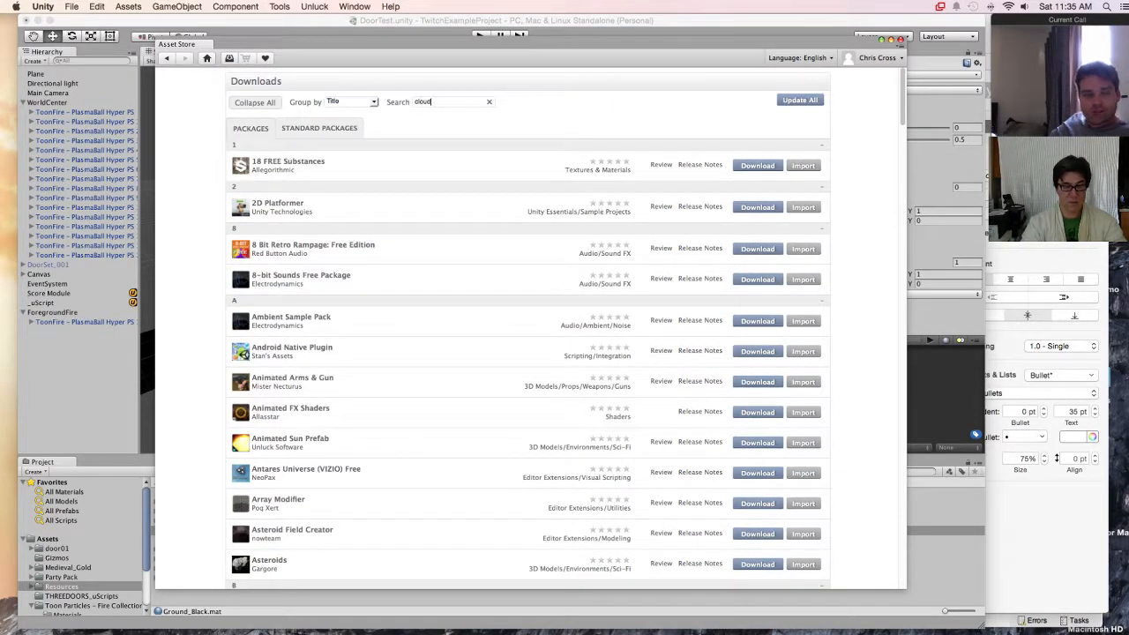
left_click(277, 161)
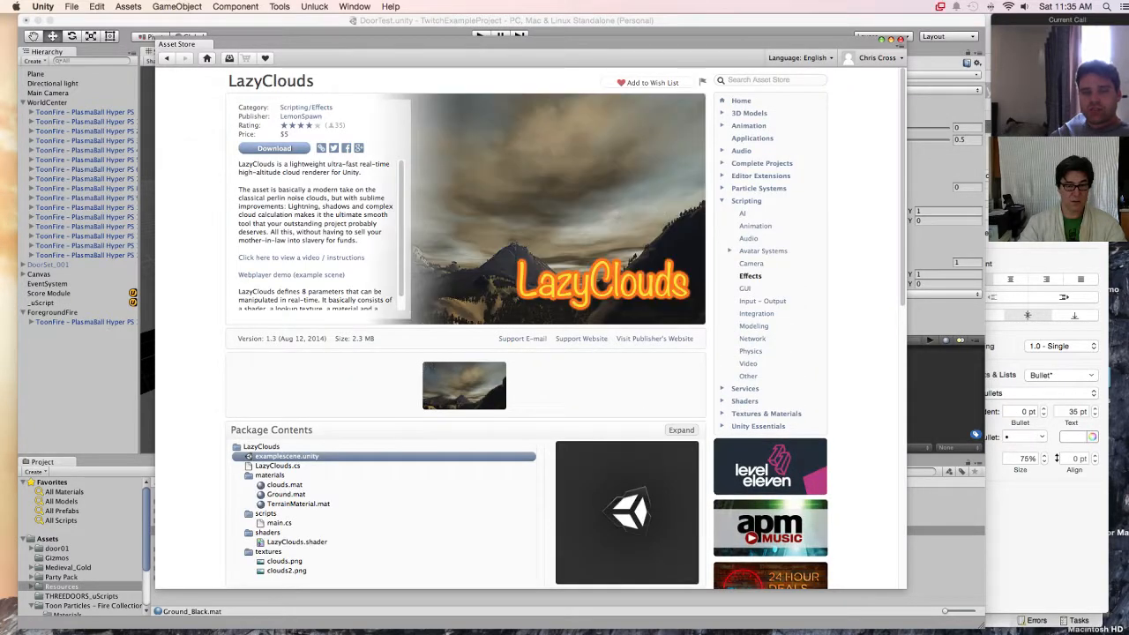
Step: Download and import the LazyClouds package, close the Asset Store and return to the project's asset folders
left_click(274, 148)
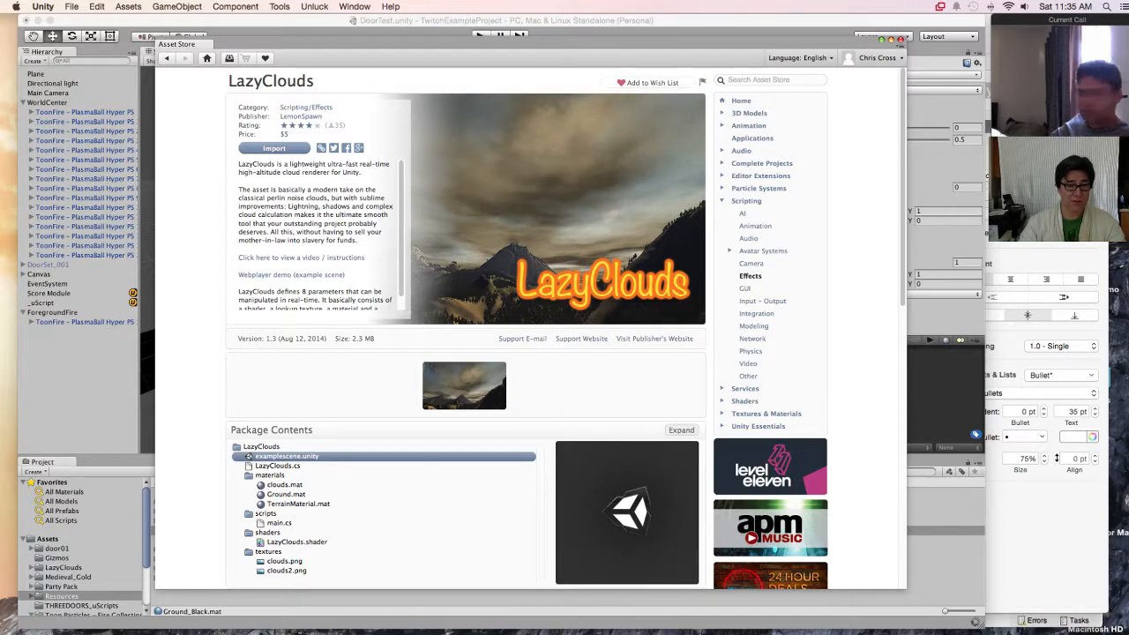
left_click(901, 40)
left_click(529, 599)
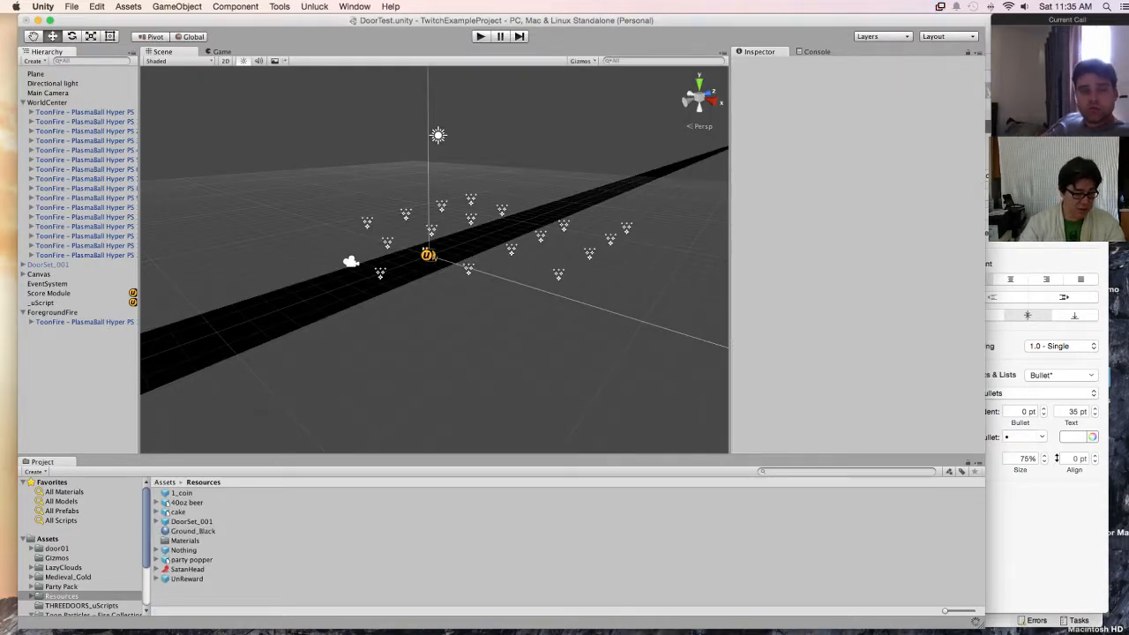
scroll(84, 547, "down", 3)
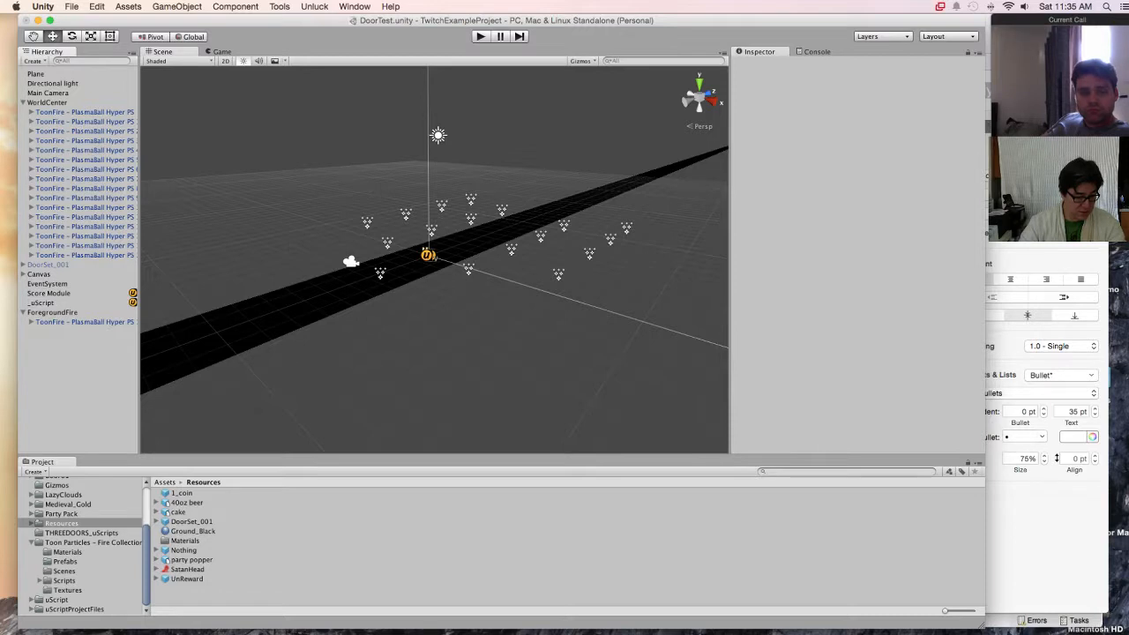
Step: Look through the imported LazyClouds folder's materials, scripts, shaders and textures subfolders for usable cloud assets
scroll(84, 543, "up", 2)
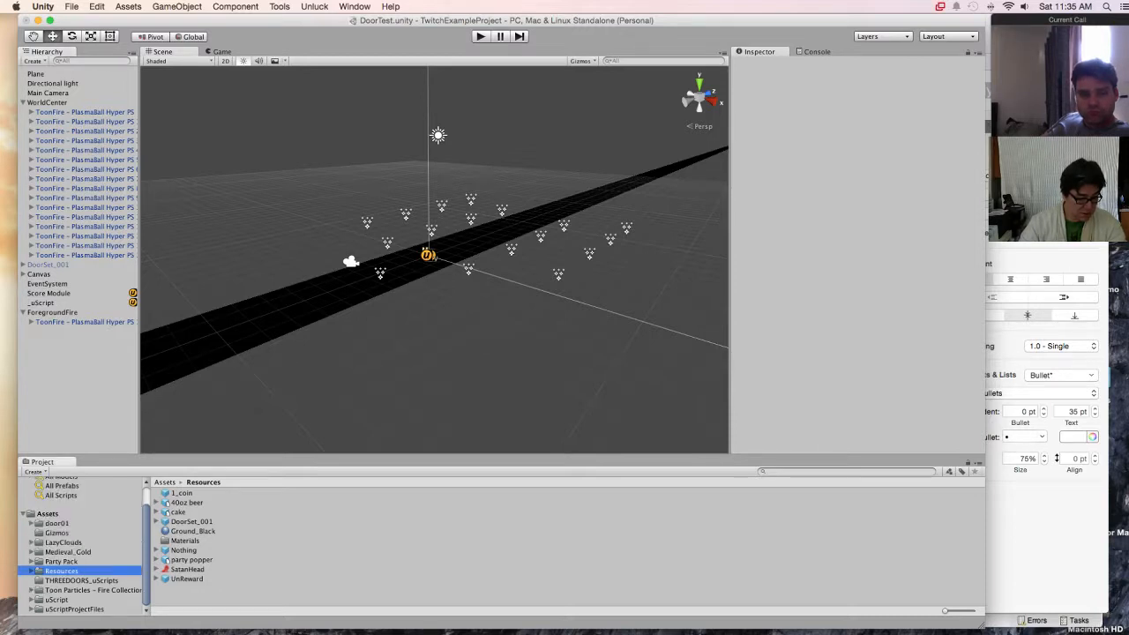
left_click_drag(353, 456, 353, 321)
left_click(61, 461)
left_click(64, 432)
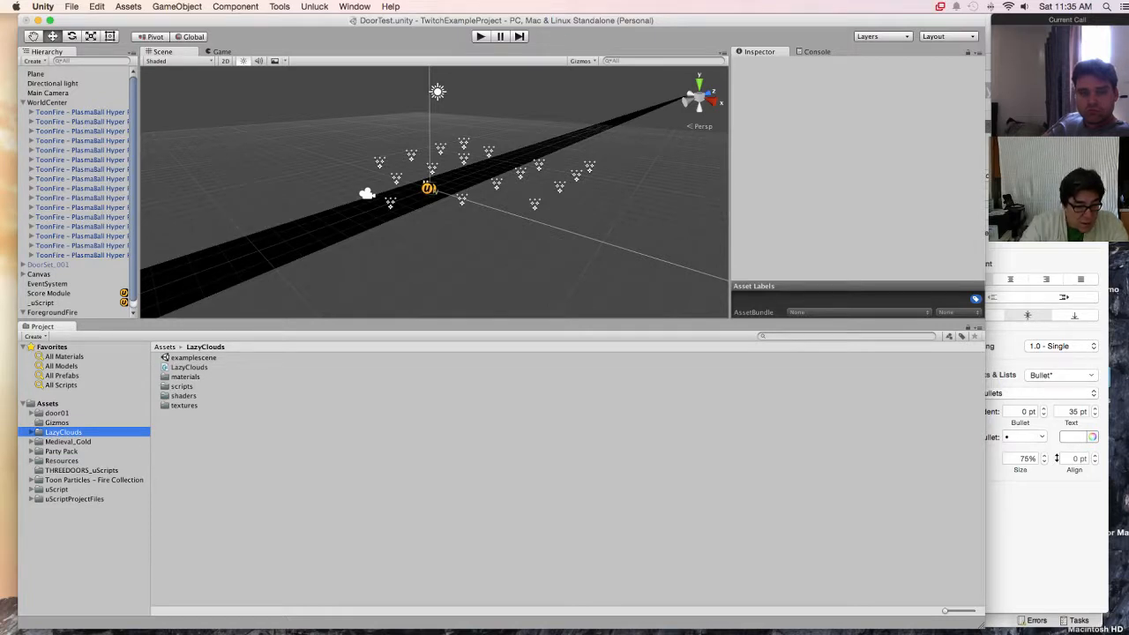
left_click(182, 387)
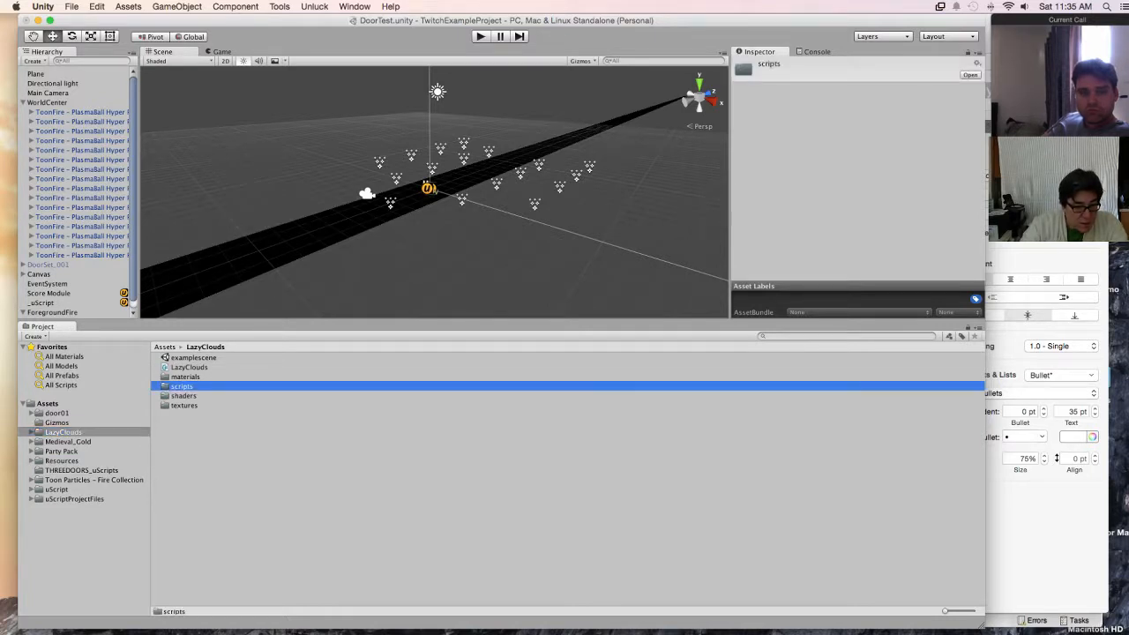
left_click(184, 396)
left_click(185, 406)
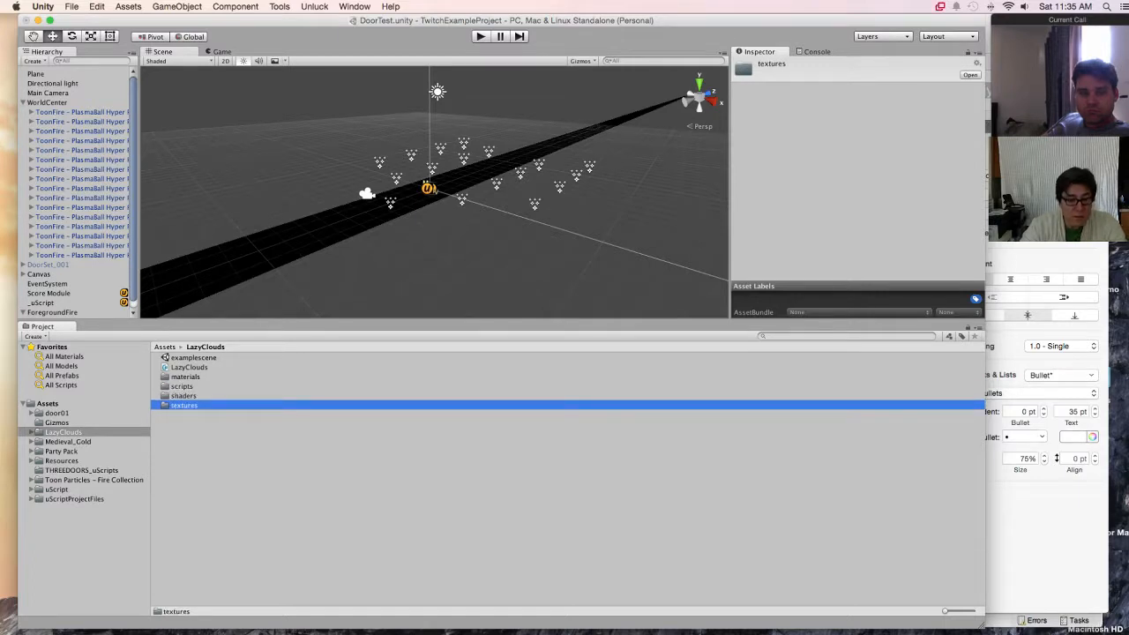
left_click(185, 376)
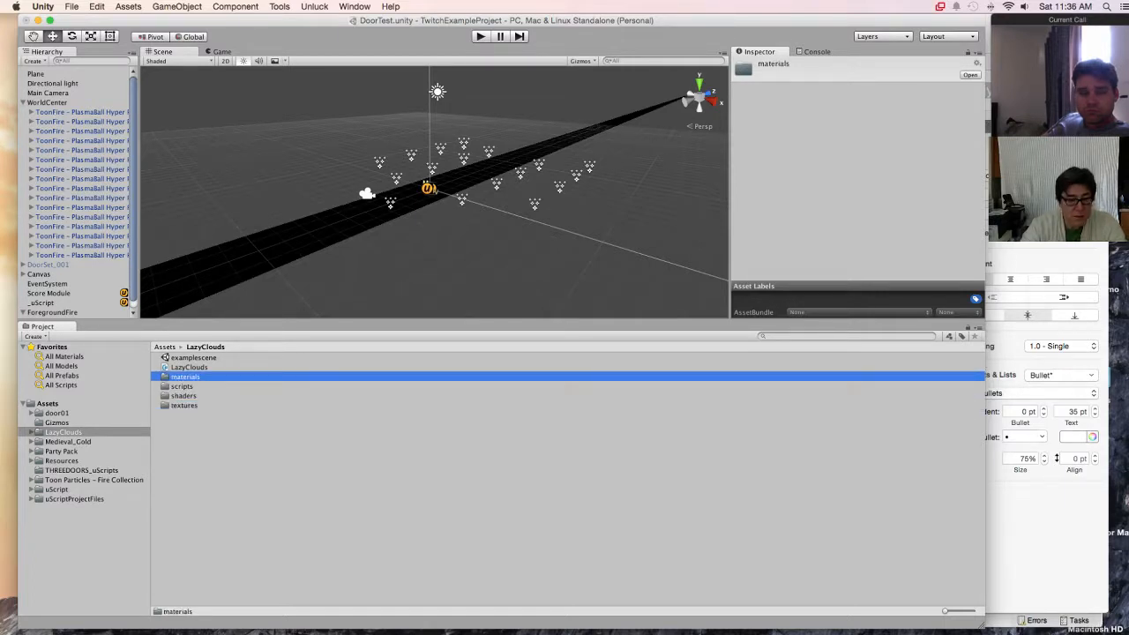
left_click(30, 432)
left_click(68, 442)
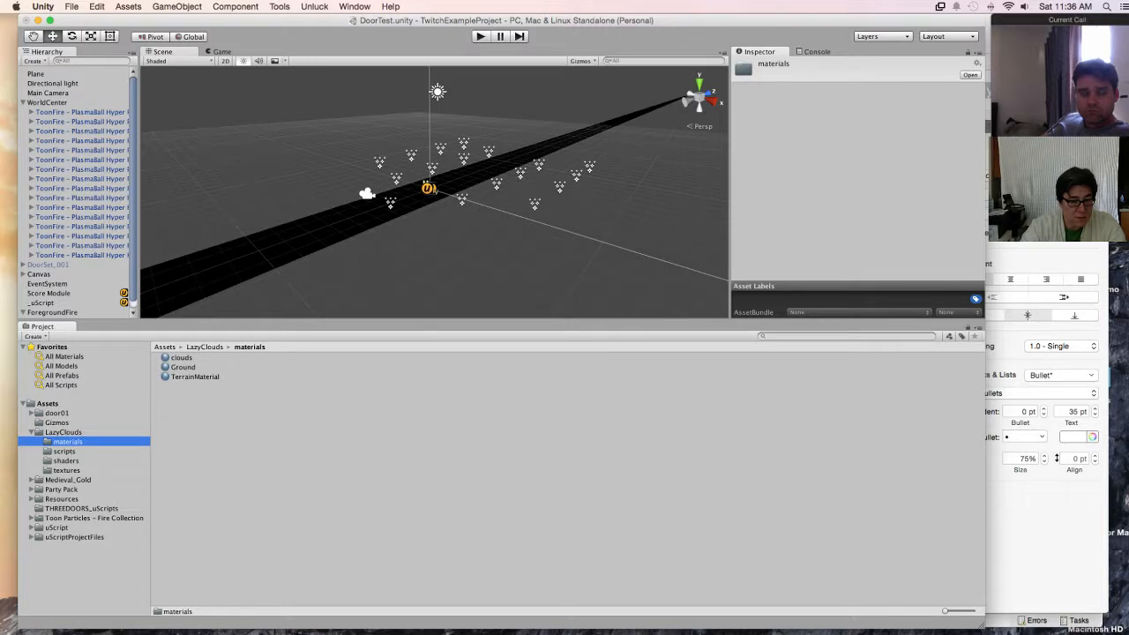
key("Down")
key("Down")
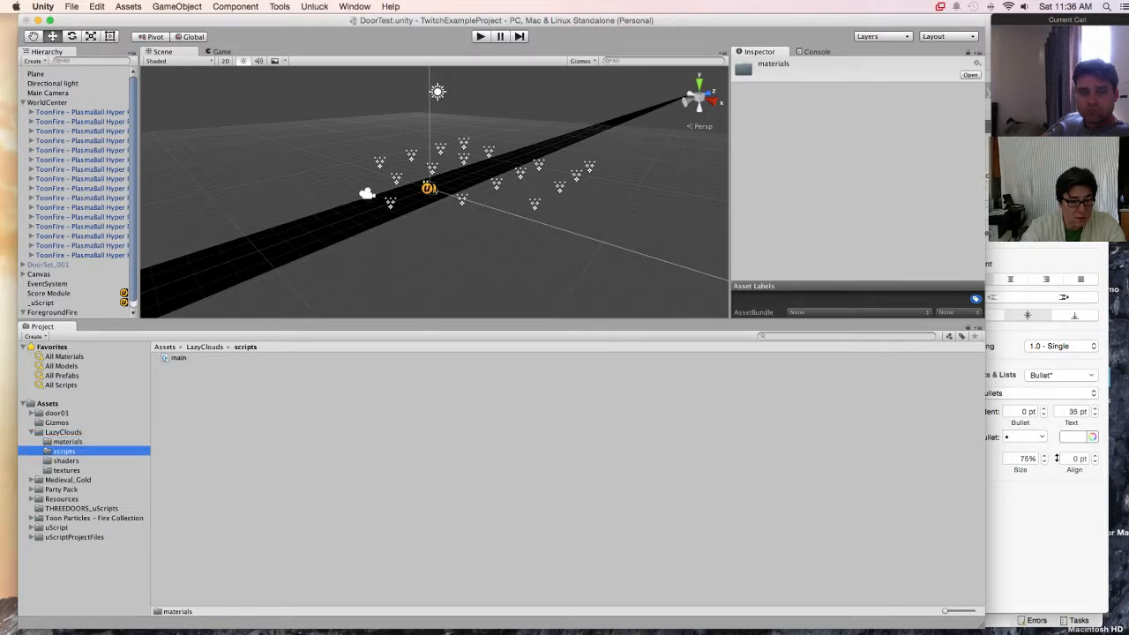
key("Down")
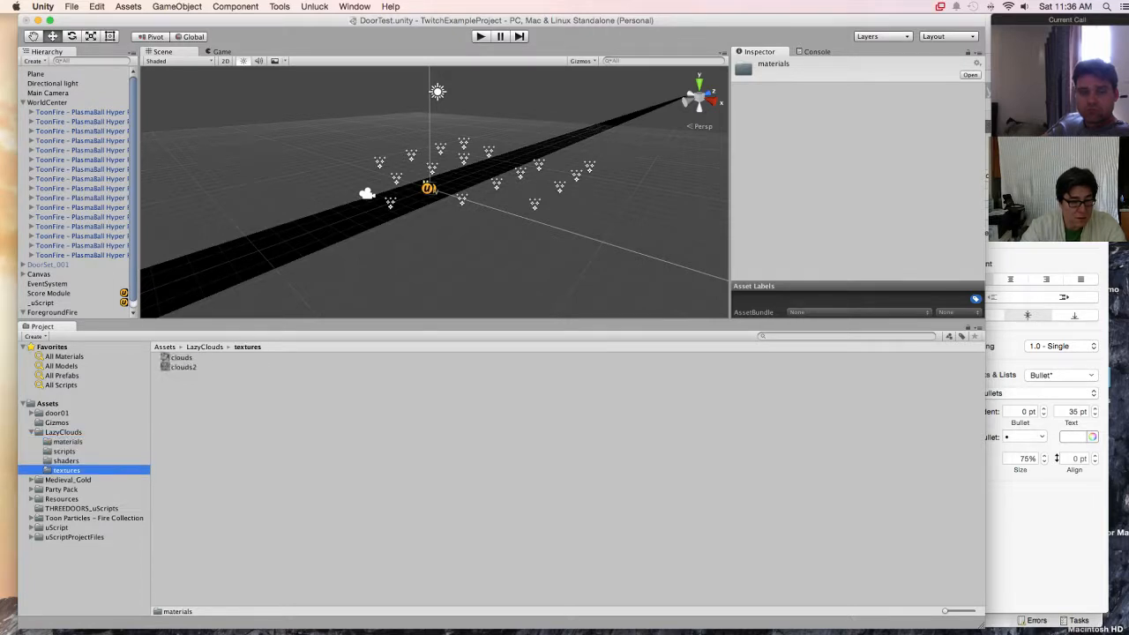
key("Left")
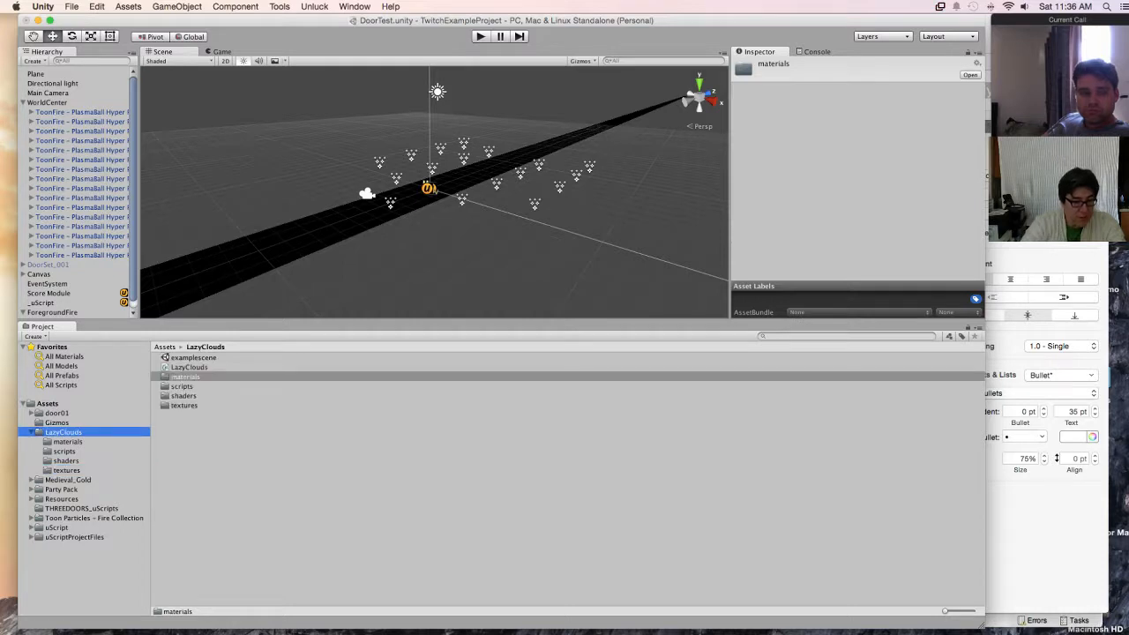
left_click_drag(89, 320, 89, 456)
Step: Create a 3D sphere at the root of the scene hierarchy
left_click(54, 368)
right_click(55, 368)
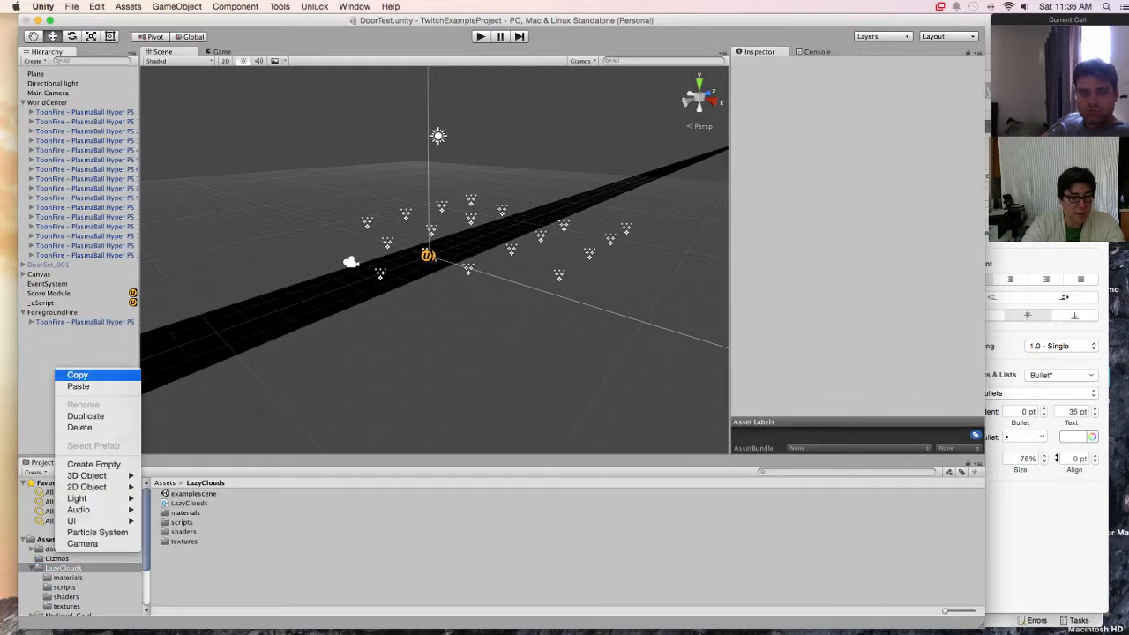
left_click(48, 365)
right_click(49, 366)
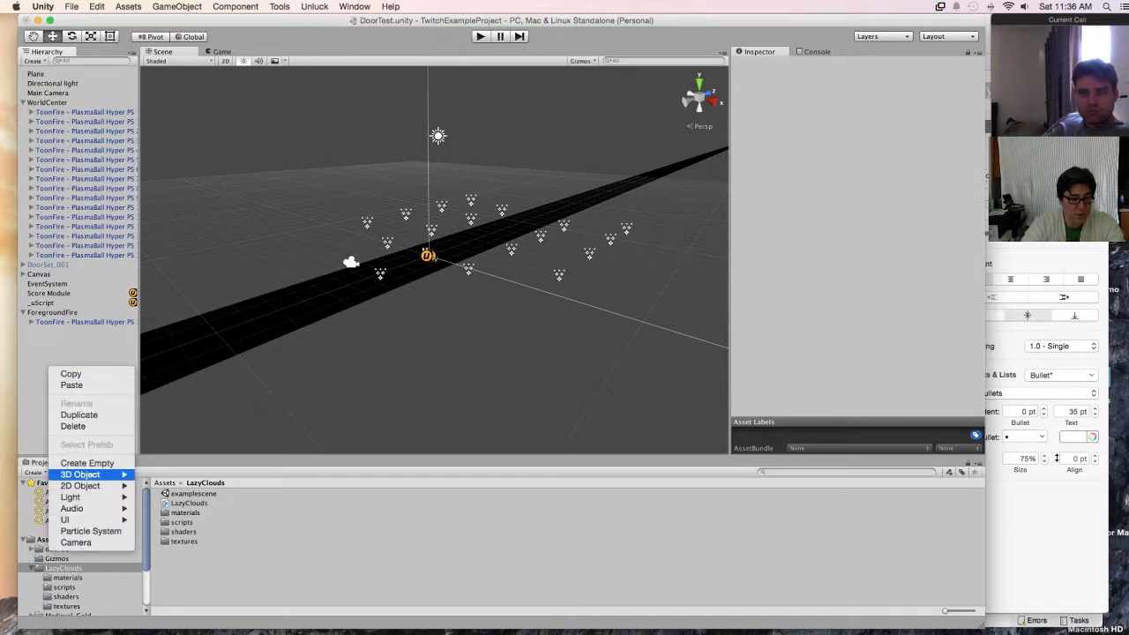
mouse_move(89, 475)
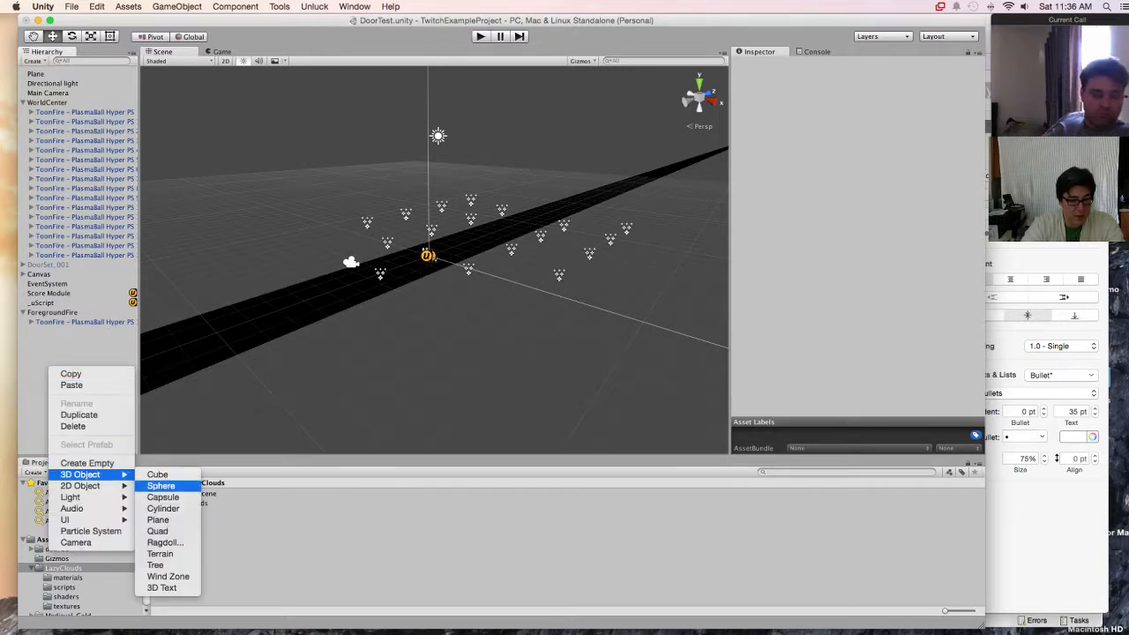
left_click(160, 486)
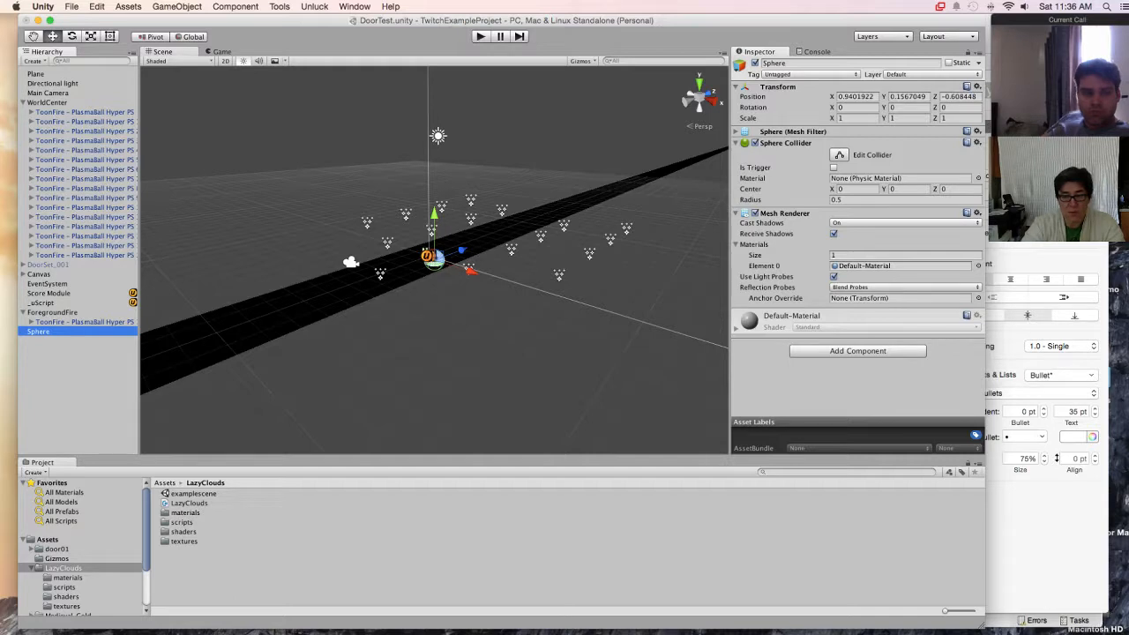
Step: Set the sphere's position to 0, 0, 0 and its scale to 1000 on X, Y and Z
left_click(856, 97)
type("0")
key("Tab")
type("0")
key("Tab")
type("0")
left_click(854, 118)
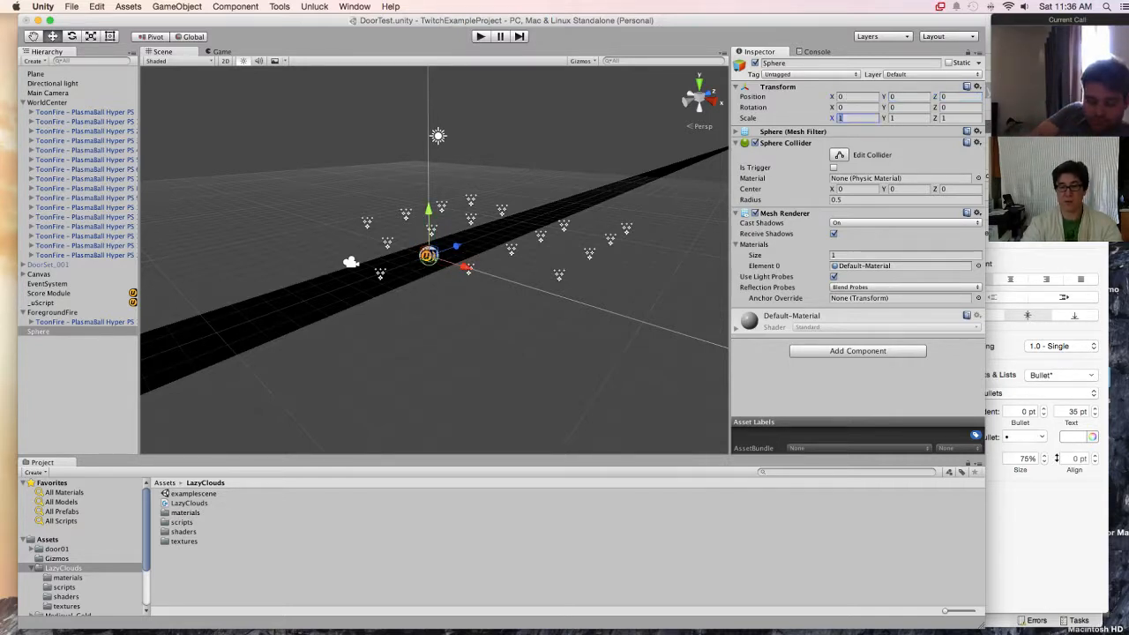
type("1000")
key("Tab")
type("1000")
key("Tab")
type("1000")
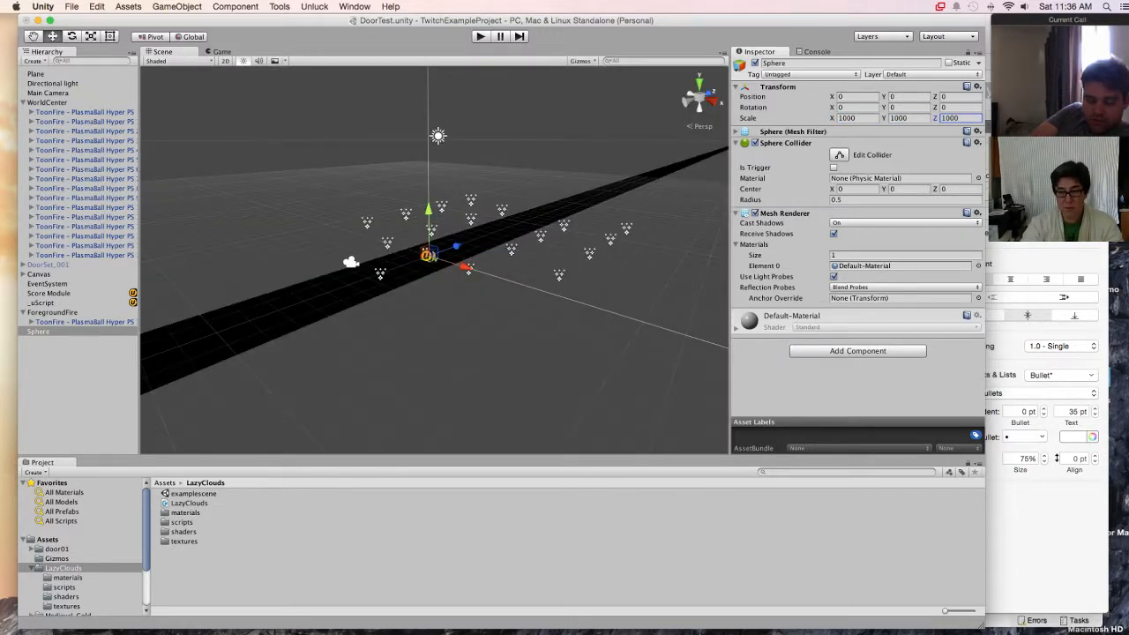
Step: Assign the clouds material to Element 0 of the sphere's Mesh Renderer, searching the materials for "cloud"
left_click(978, 178)
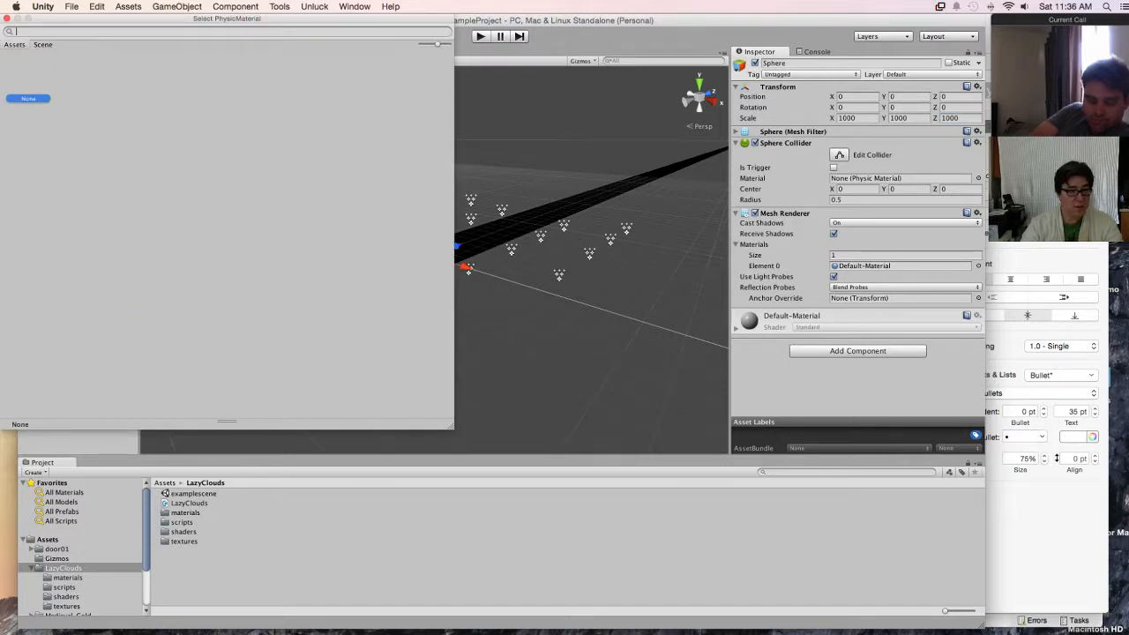
key("Escape")
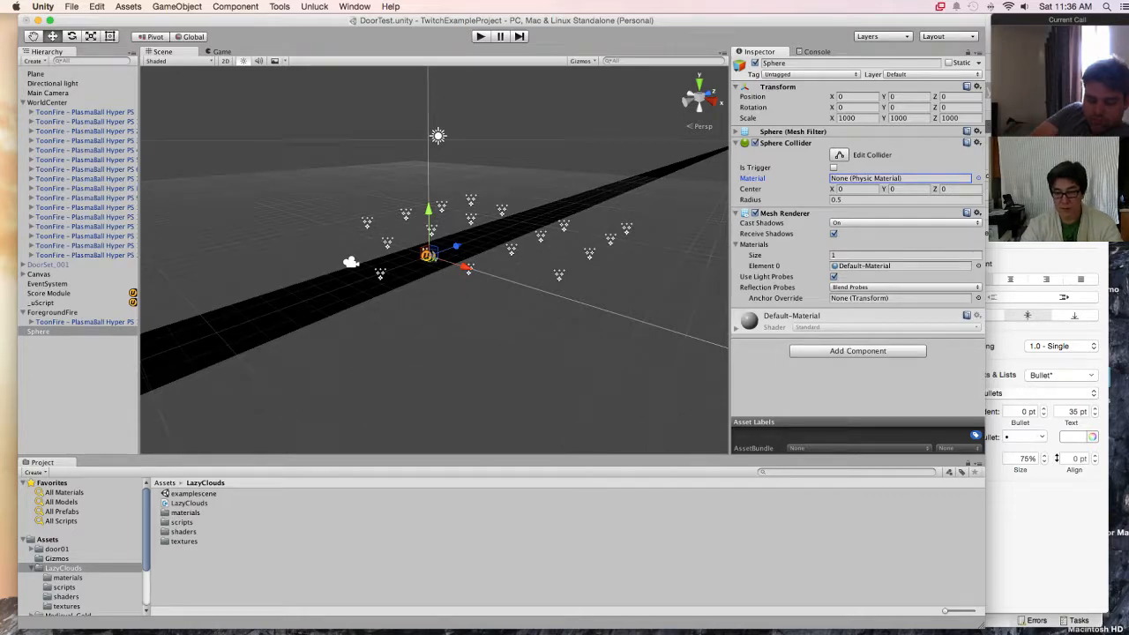
left_click(979, 266)
scroll(226, 233, "up", 5)
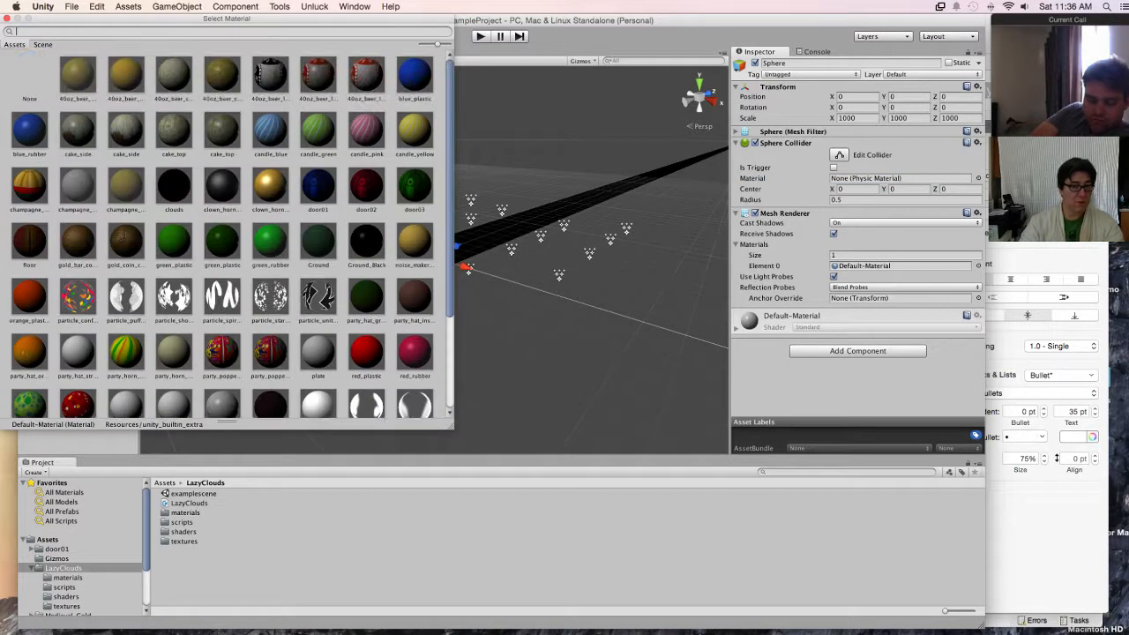
type("cloud")
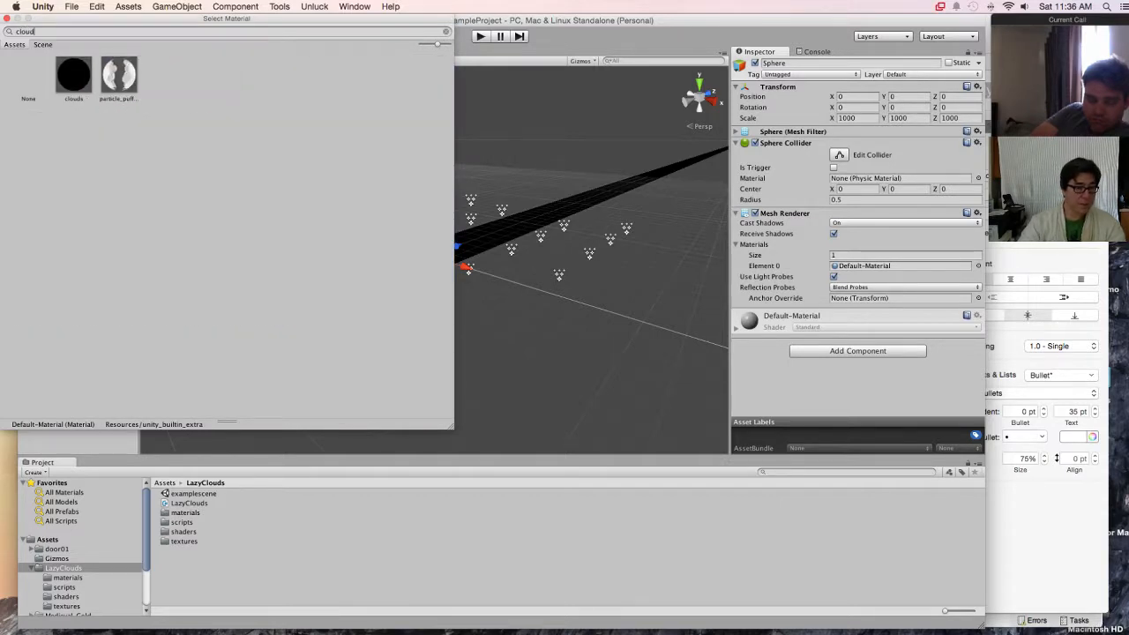
double_click(74, 75)
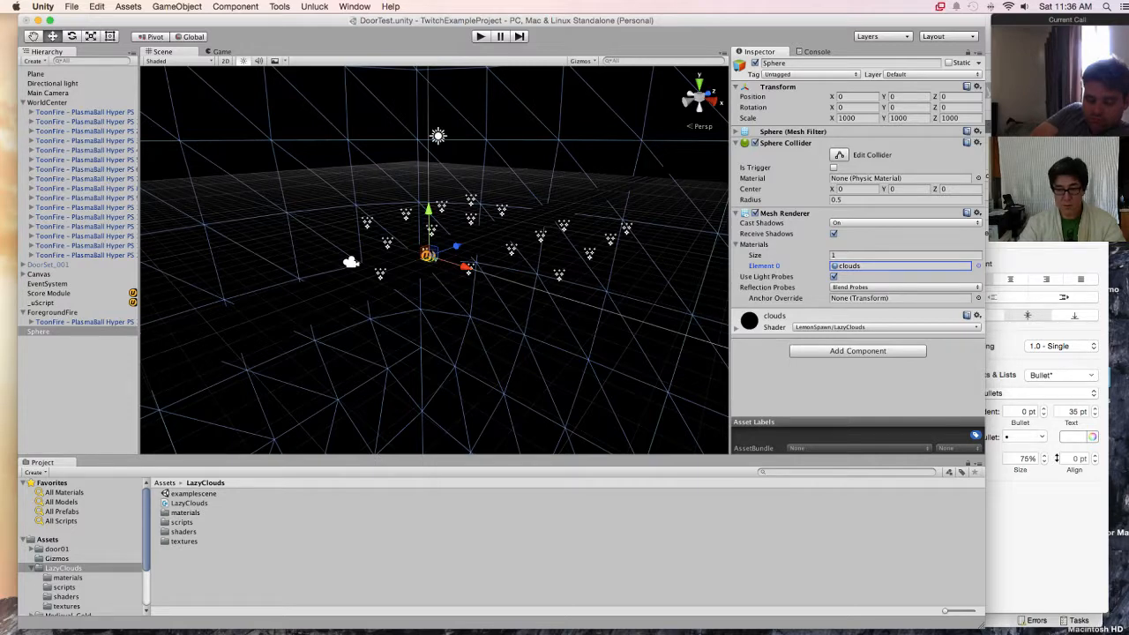
Step: Expand the clouds material's properties, play-test the scene to check the sphere, and stop play mode
left_click(737, 328)
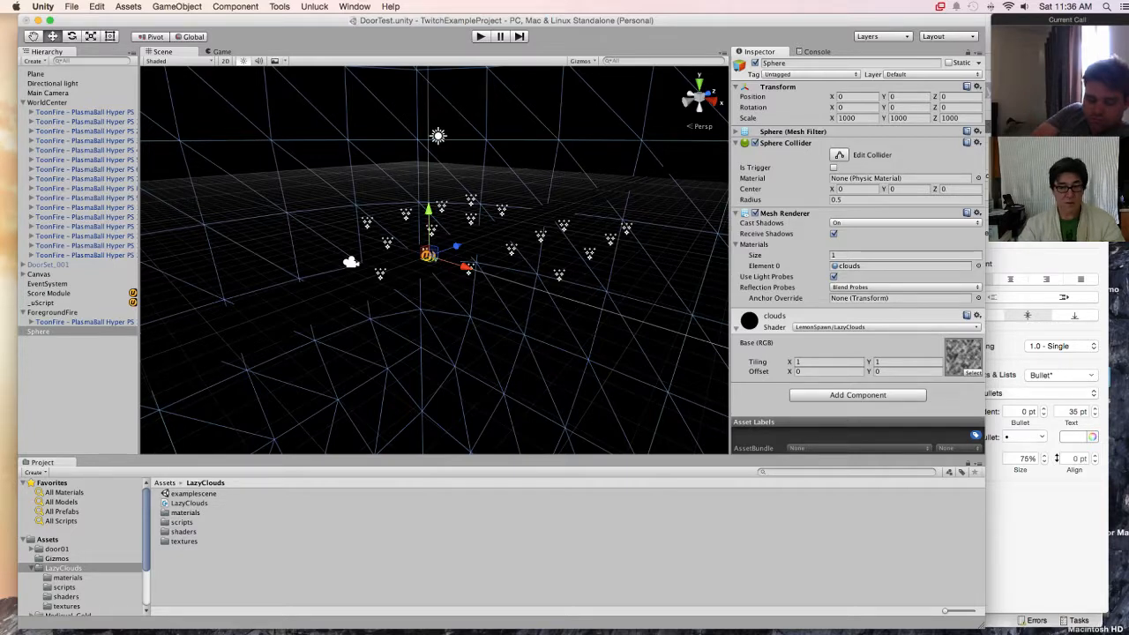
key("super+p")
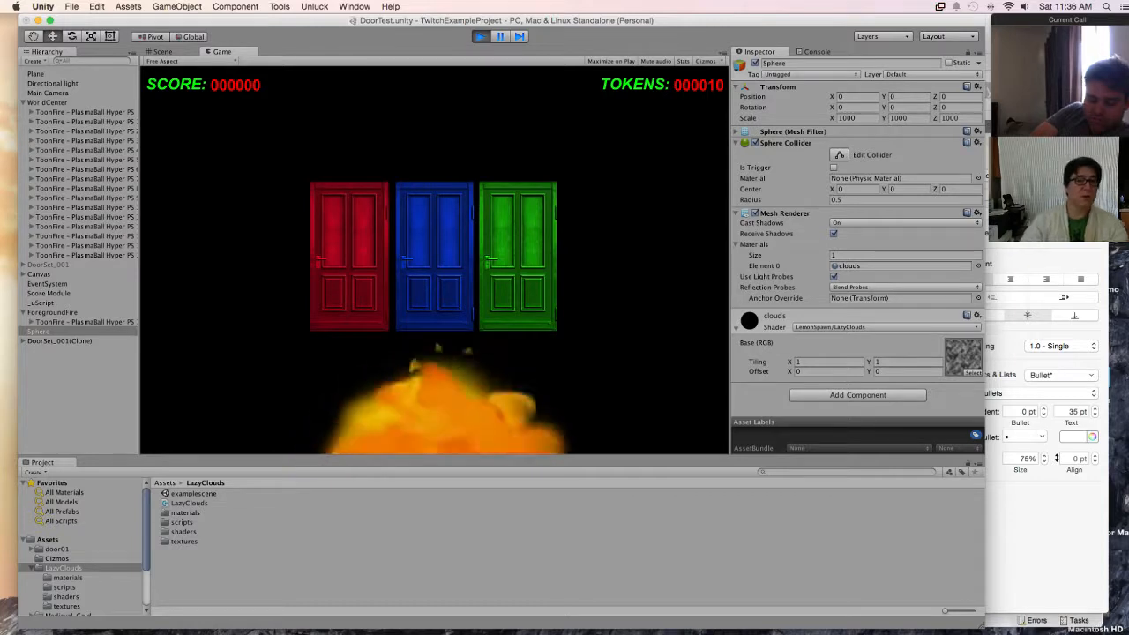
key("super+p")
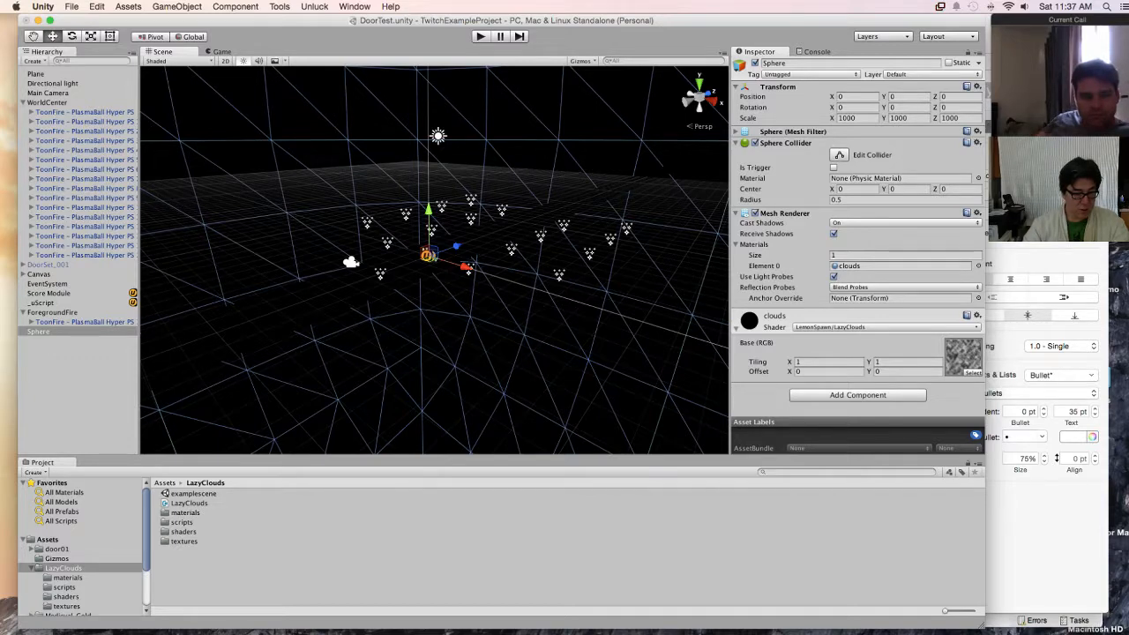
Step: Attach the LazyClouds script to the sphere and inspect the sphere's components
left_click(189, 503)
left_click_drag(188, 503, 40, 331)
left_click(40, 332)
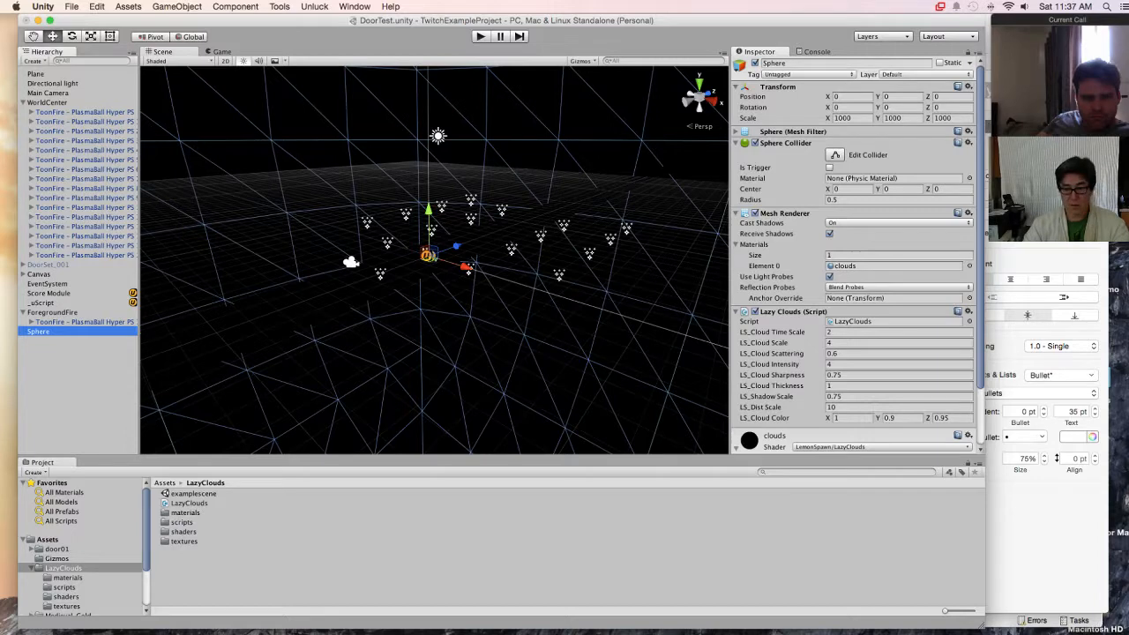
Step: Review the sphere's Lazy Clouds script settings and play-test the scene with the script attached
scroll(853, 265, "down", 3)
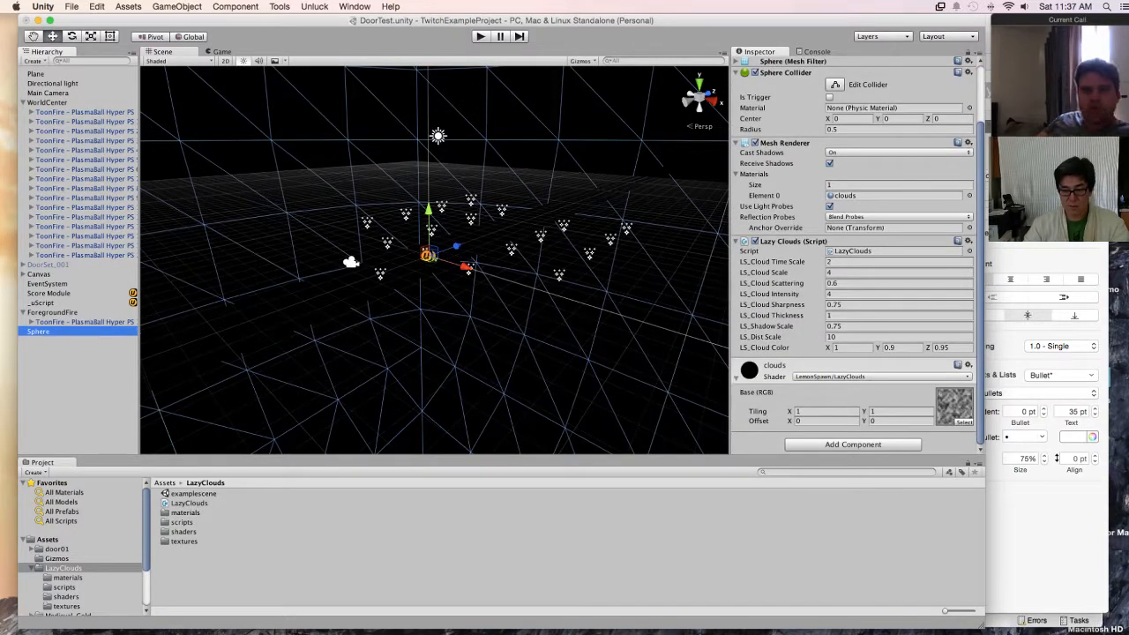
left_click(481, 36)
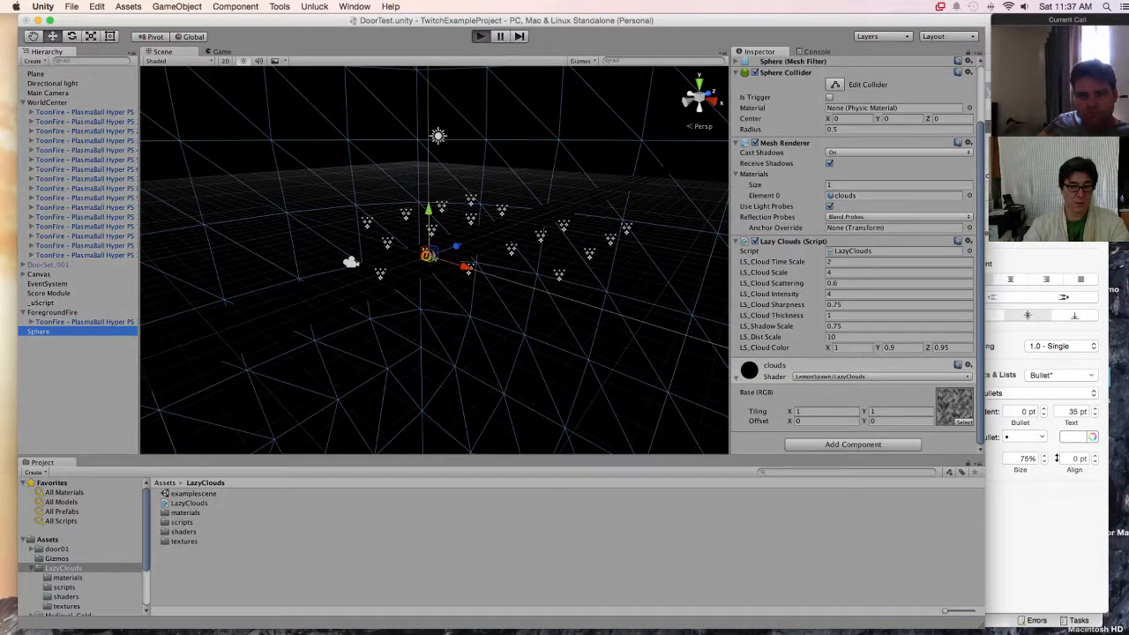
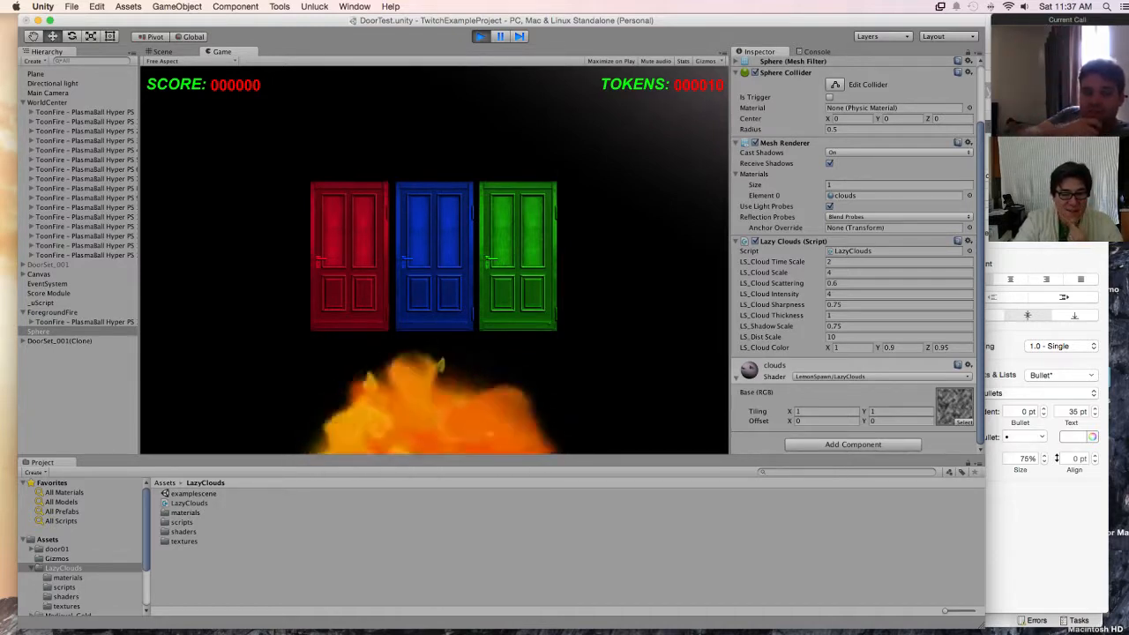
Step: Rotate the directional light in the scene to about 24.6, 326.5, 28.3 while the game is running
left_click(848, 283)
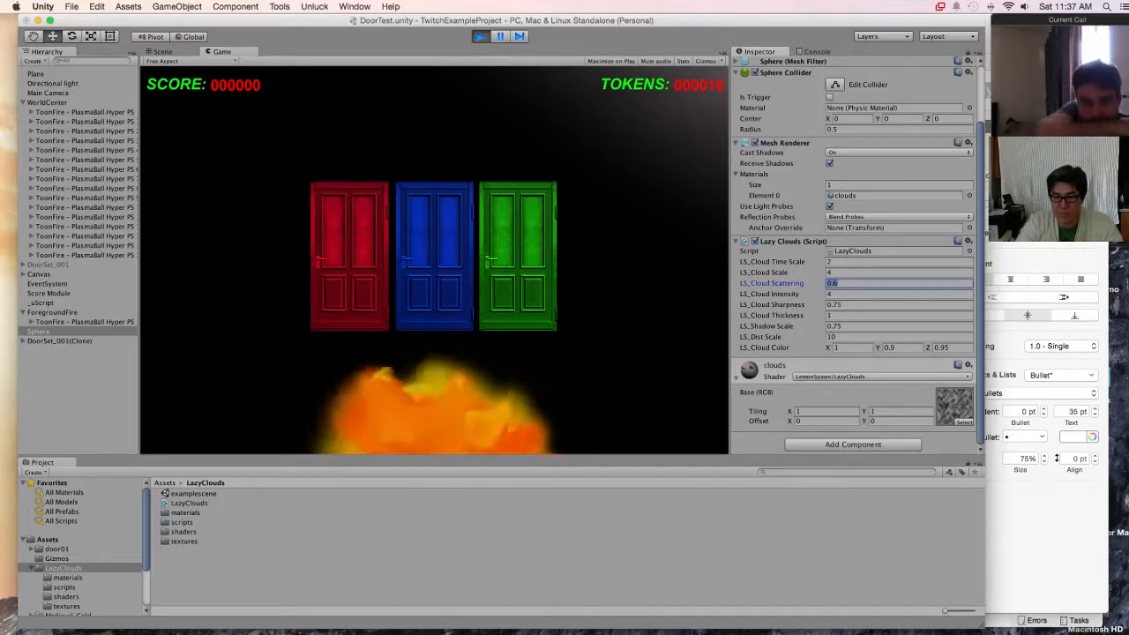
left_click(52, 84)
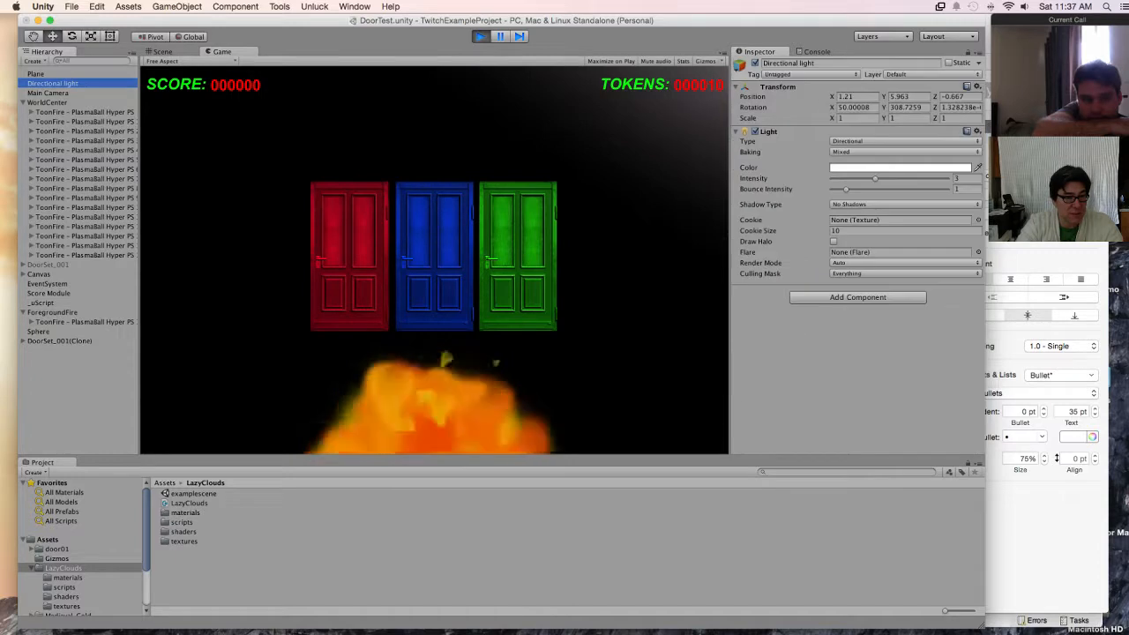
left_click(71, 36)
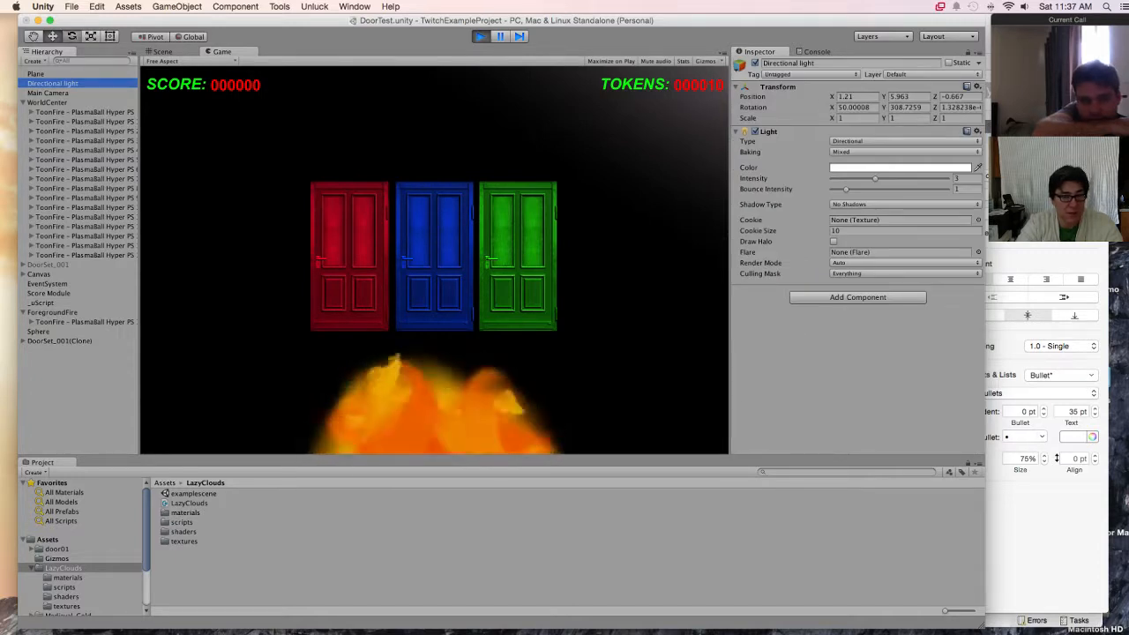
left_click(163, 52)
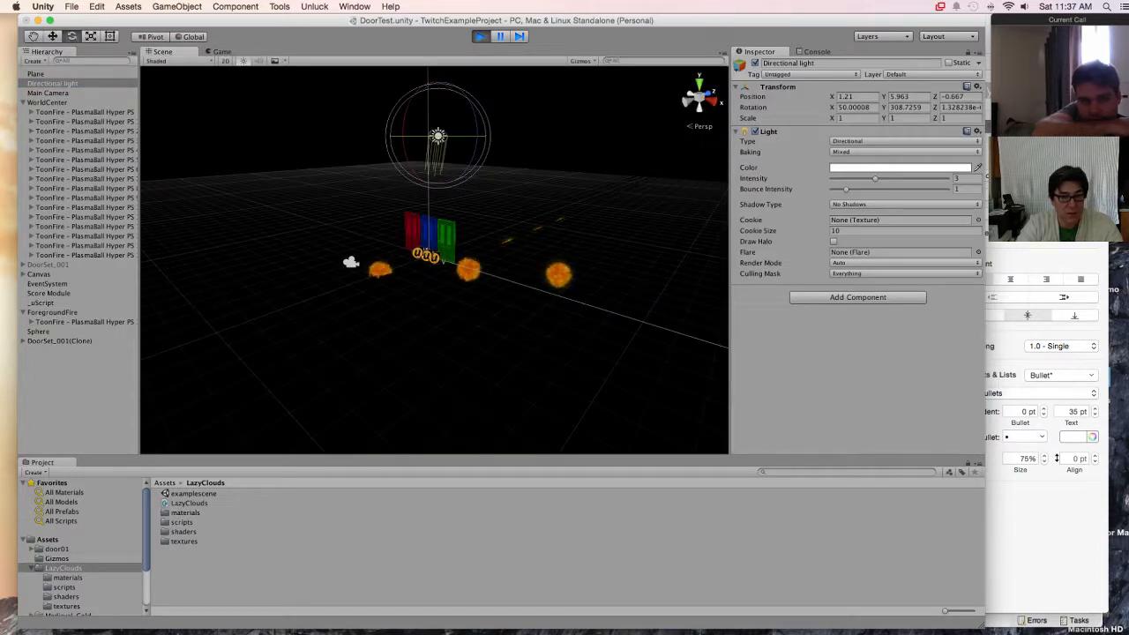
mouse_move(434, 157)
left_mouse_down()
mouse_move(454, 104)
mouse_move(448, 157)
left_mouse_up()
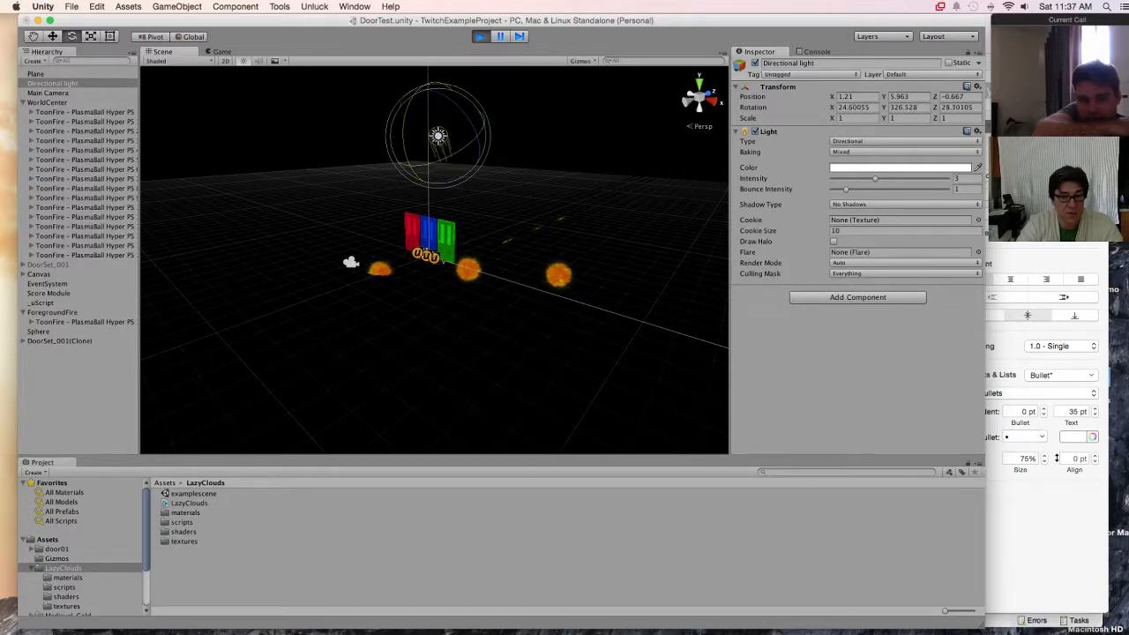
middle_click_drag(449, 157, 375, 258)
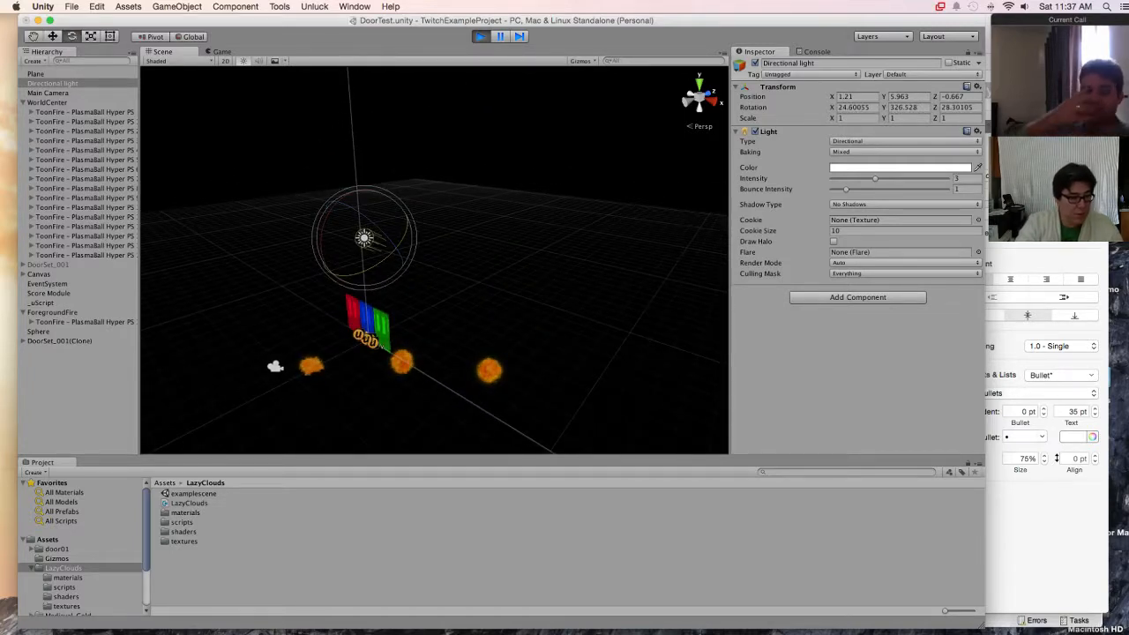
Step: Rename the sphere as Clouds while the game is running
left_click(38, 331)
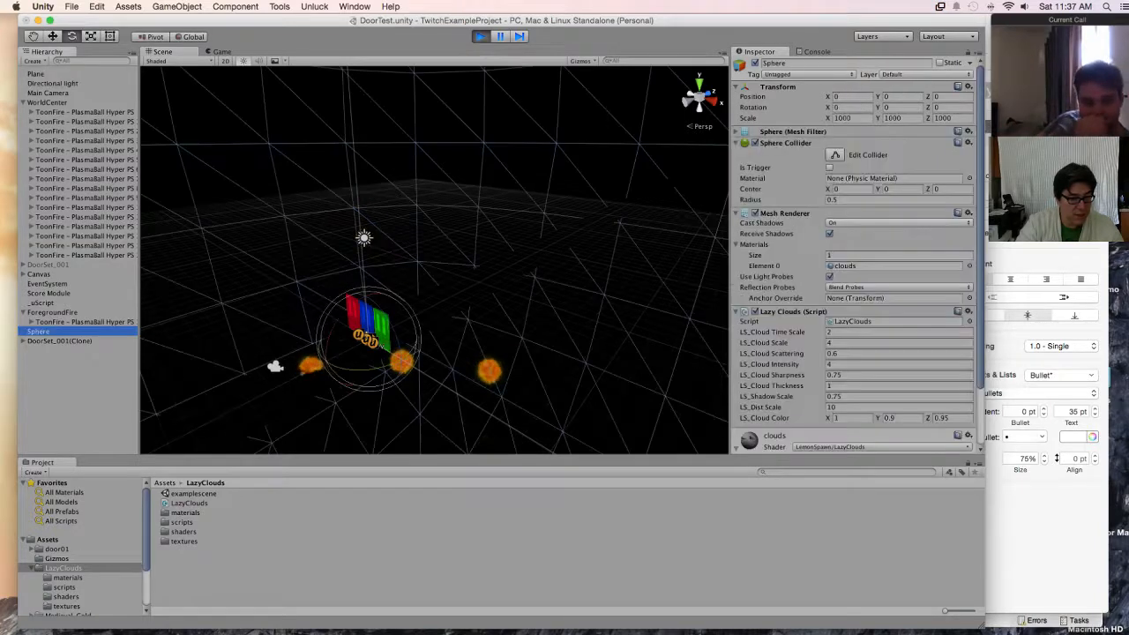
left_click(803, 63)
type("Clouds")
key("Return")
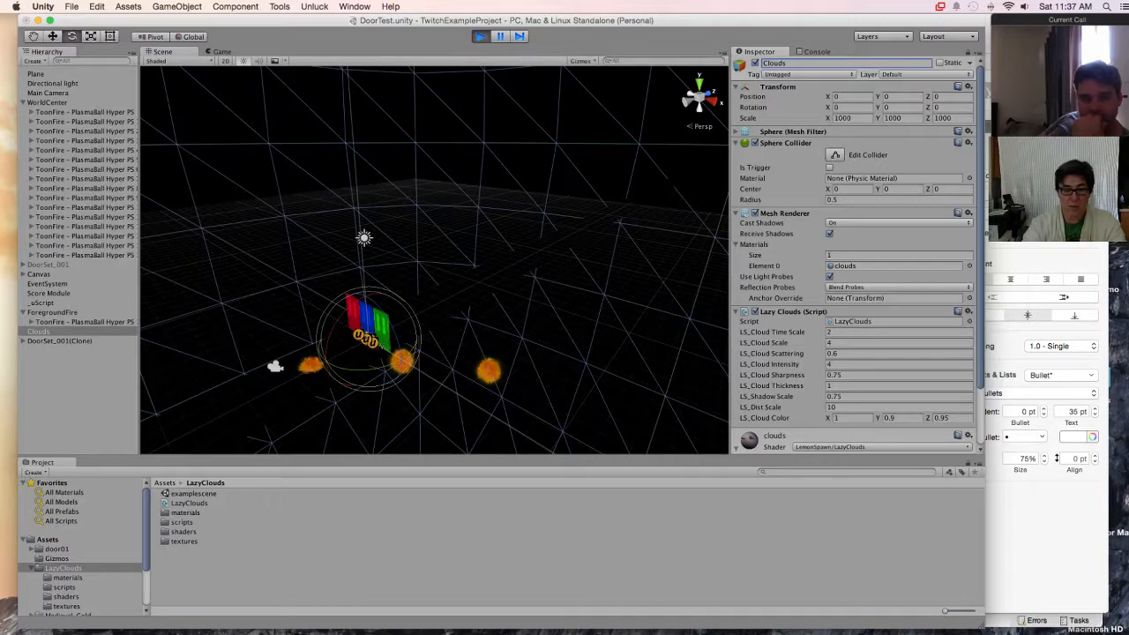
Step: Examine the Clouds sphere from outside and around the doors in the scene, and stop play mode
left_click_drag(564, 264, 640, 273, "alt")
scroll(434, 260, "down", 15)
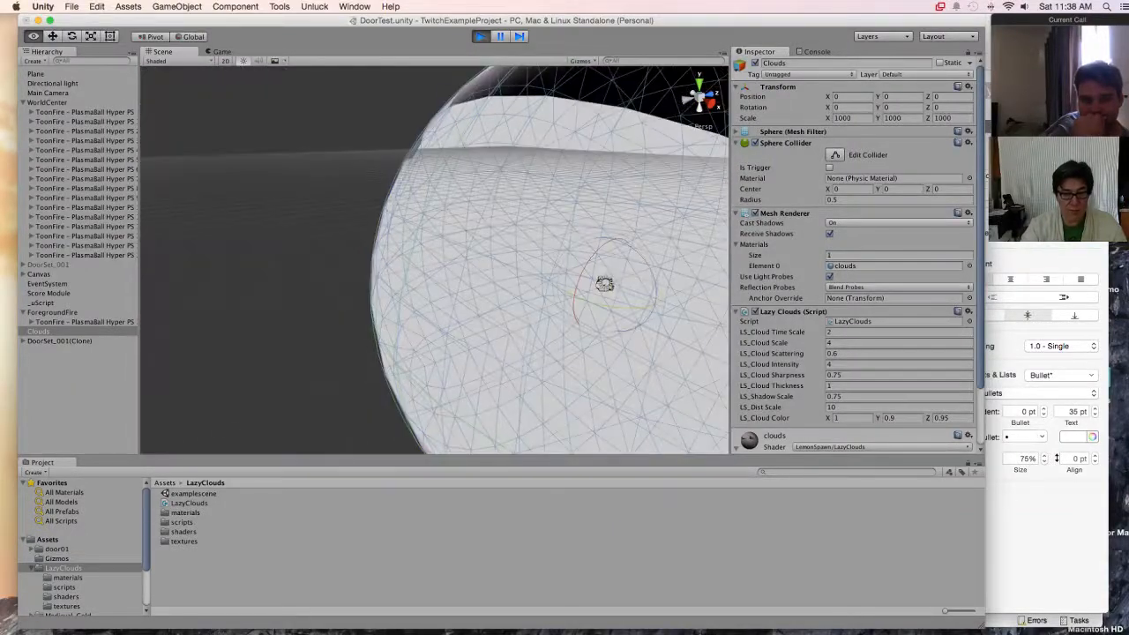
middle_click_drag(605, 284, 450, 318)
scroll(450, 318, "up", 12)
left_click_drag(415, 323, 503, 322, "alt")
key("super+p")
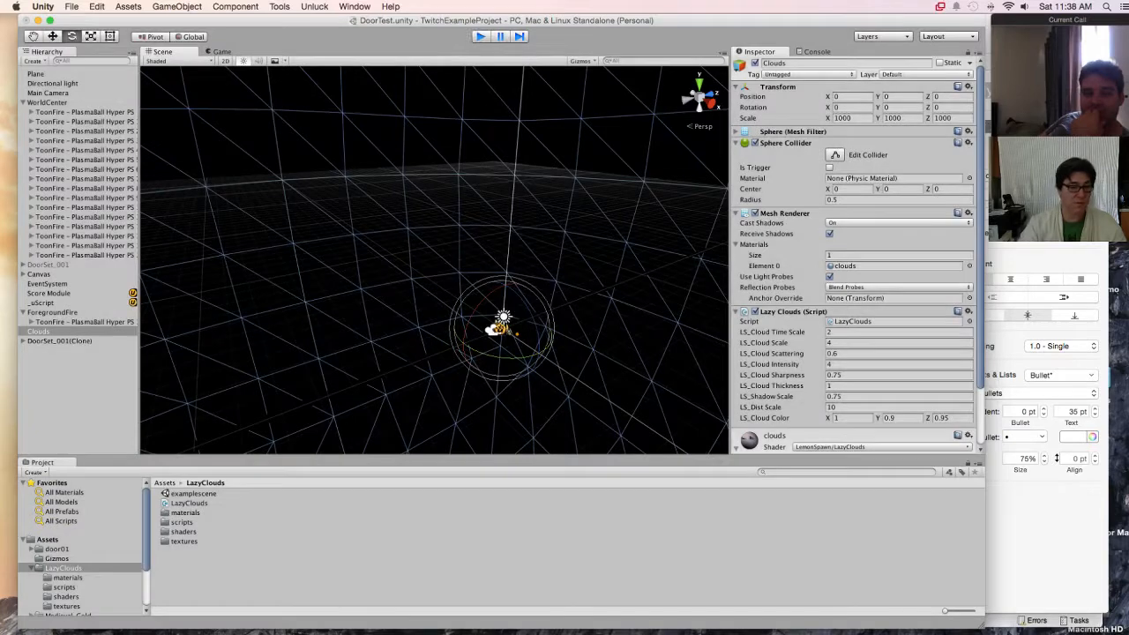
Step: Rename the sphere as Clouds in edit mode
left_click(804, 63)
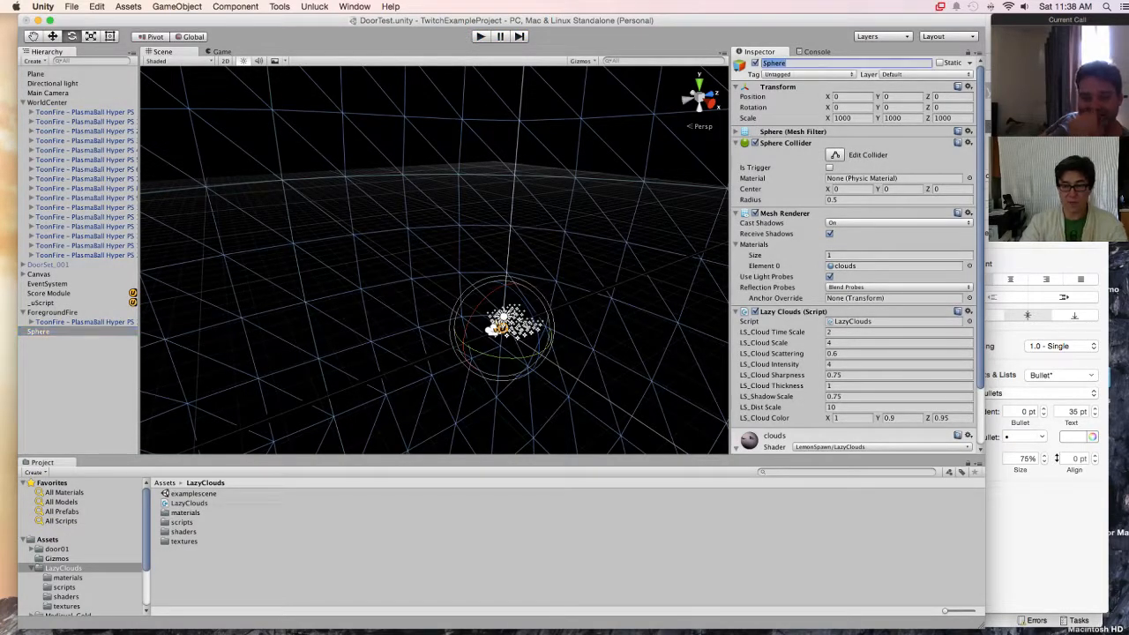
type("Clouds")
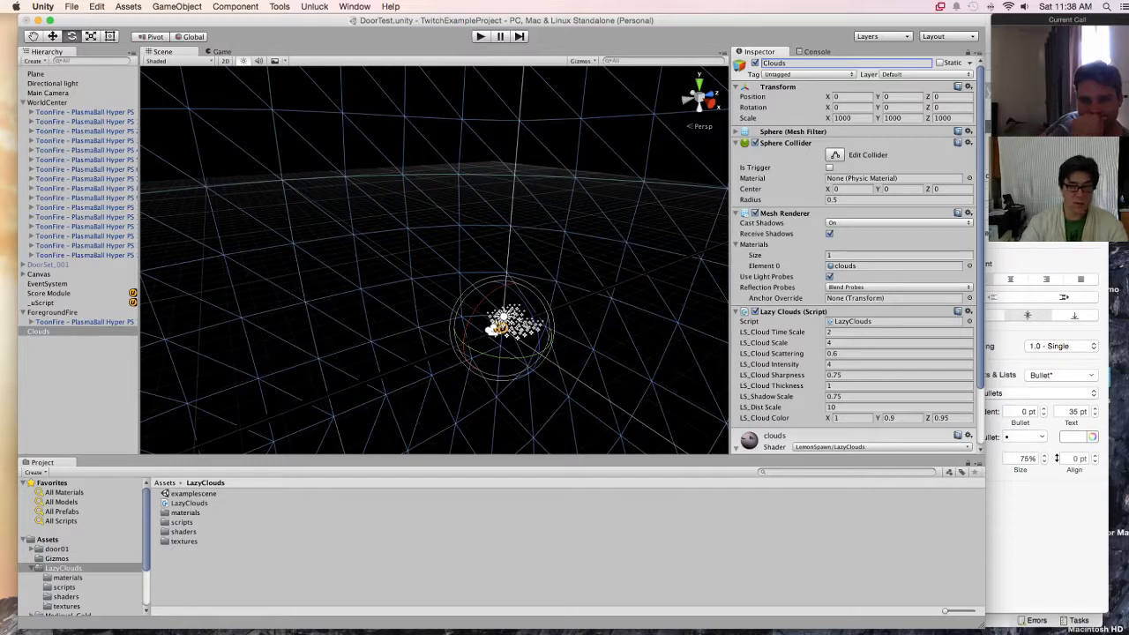
key("Return")
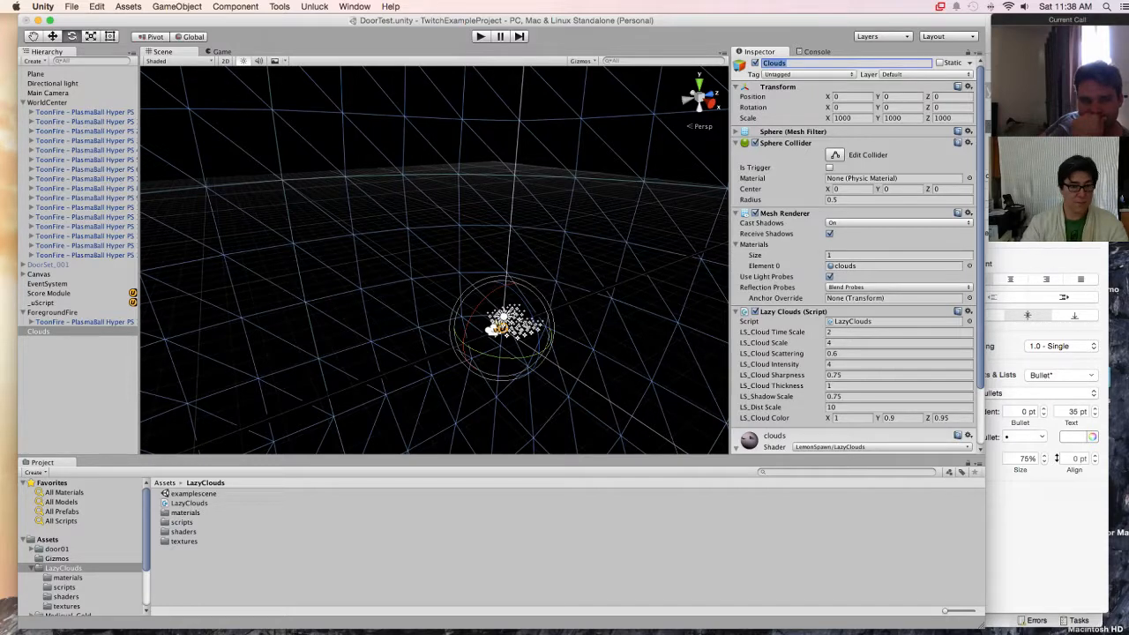
left_click(355, 6)
left_click(365, 235)
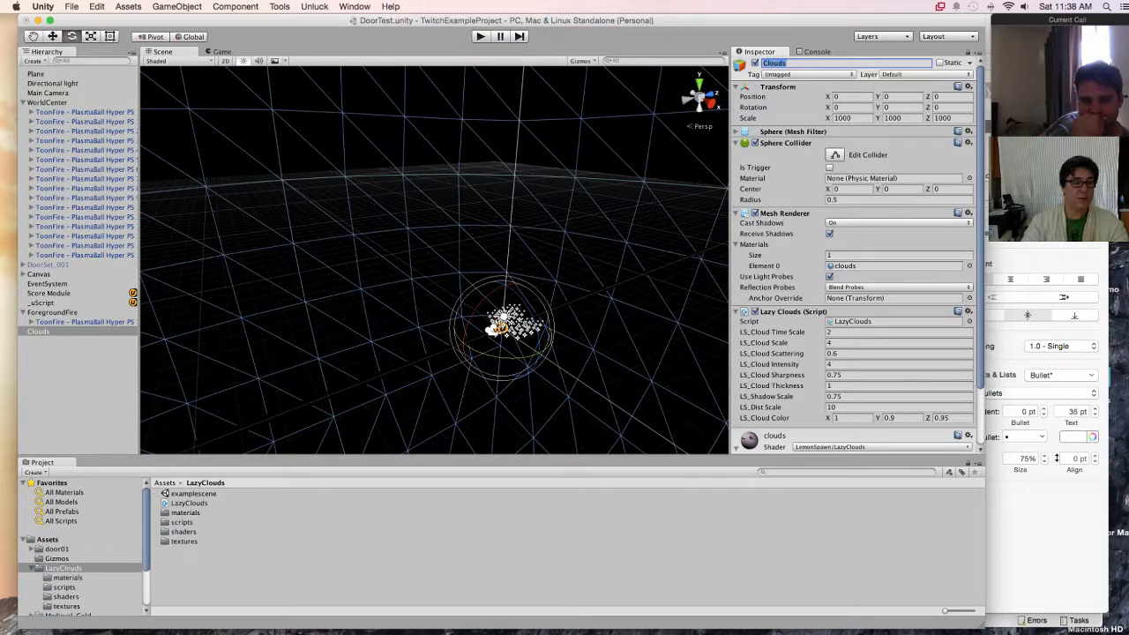
Step: Move the Clouds sphere along its Z axis to a Z position of about 1002, behind the doors
key("w")
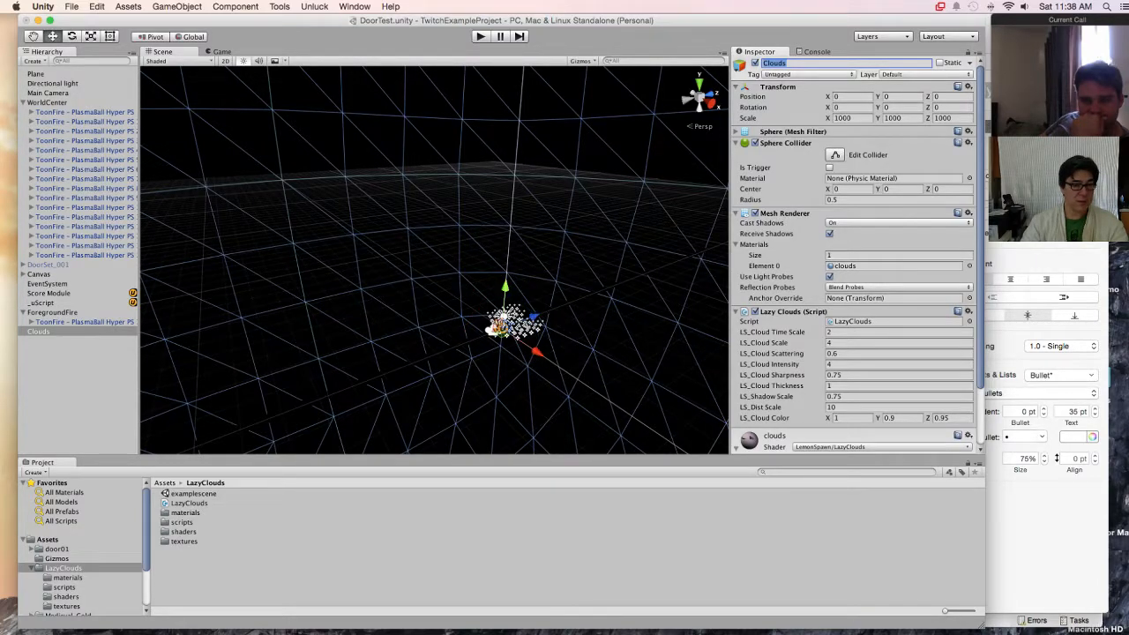
middle_click_drag(503, 327, 365, 260)
scroll(434, 260, "down", 10)
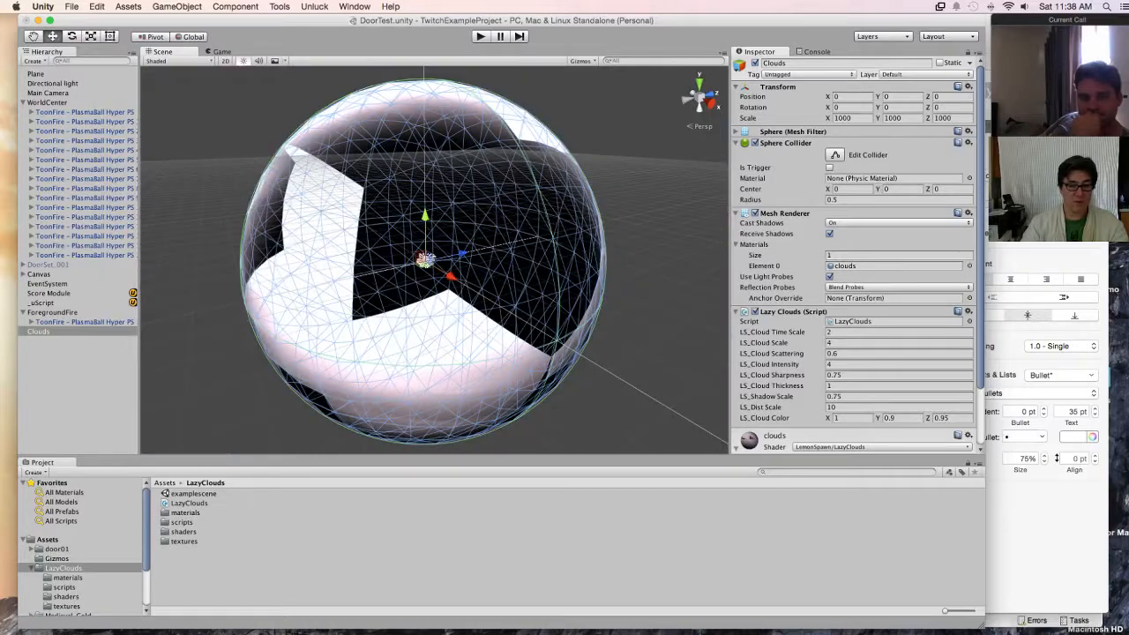
left_click_drag(460, 254, 638, 213)
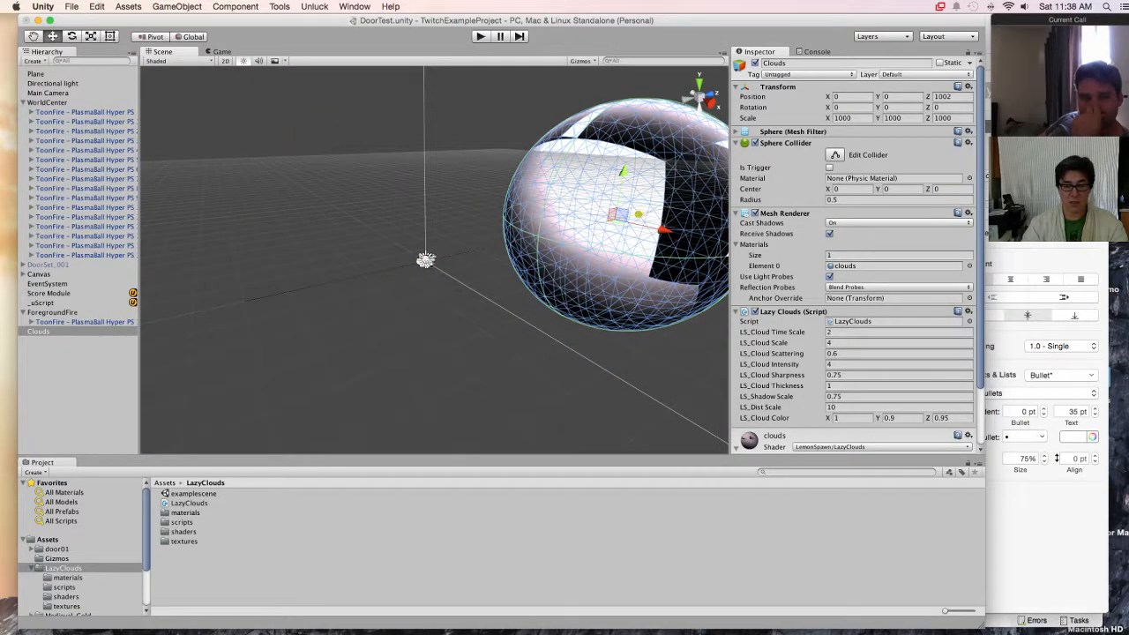
left_click_drag(639, 214, 808, 192, "alt")
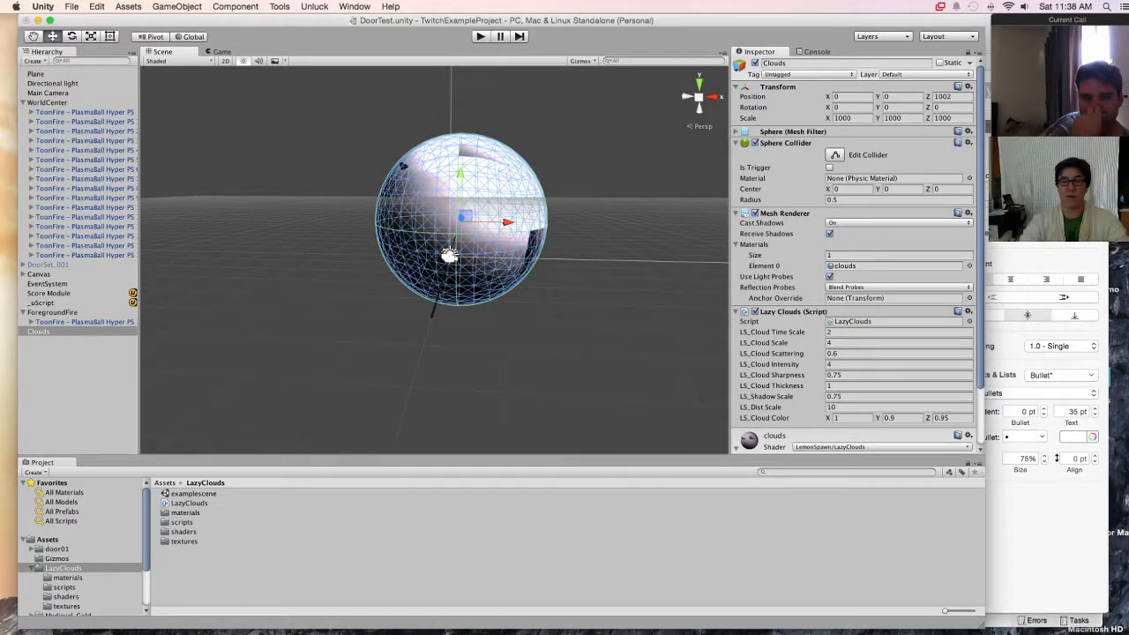
Step: Run the game with the moved sphere and set the script's LS_Cloud Time Scale to 0.2
left_click(221, 52)
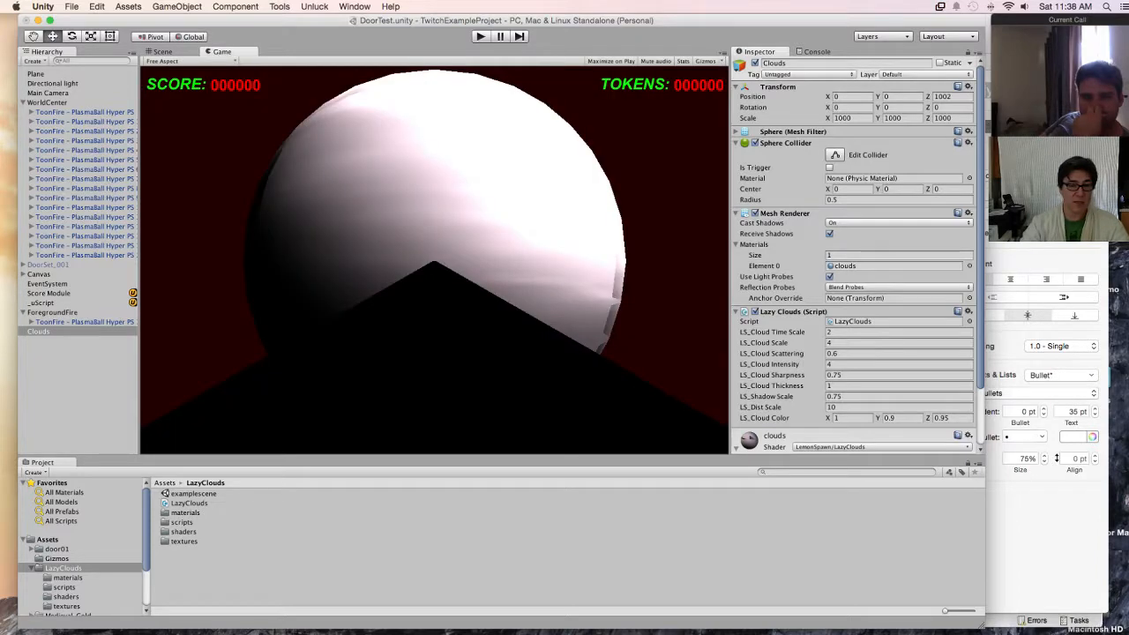
key("super+p")
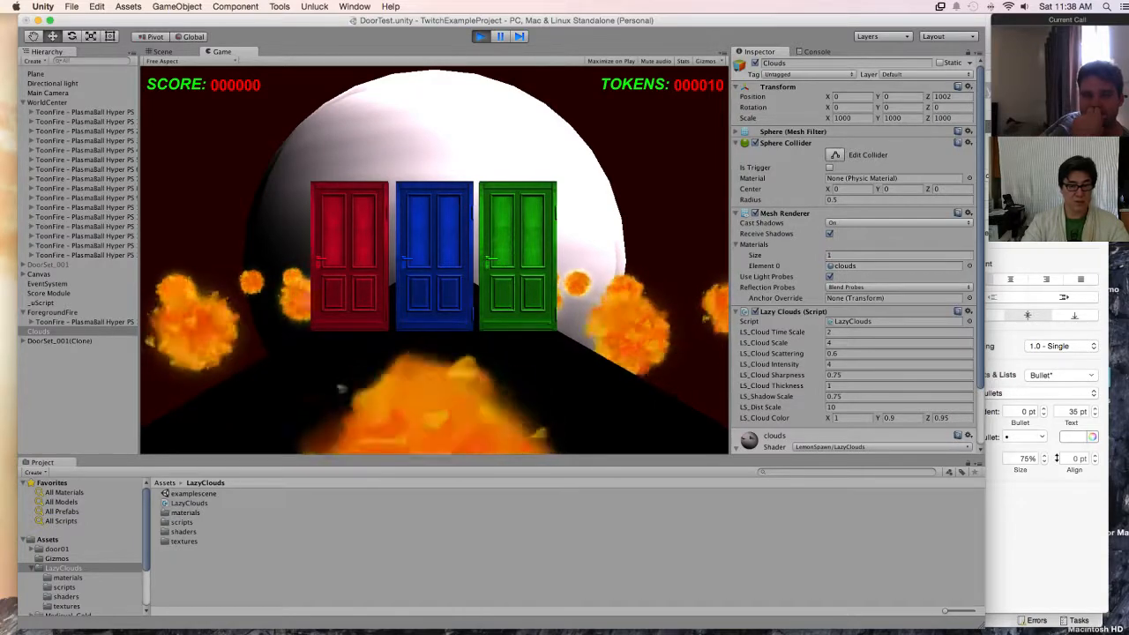
left_click(882, 333)
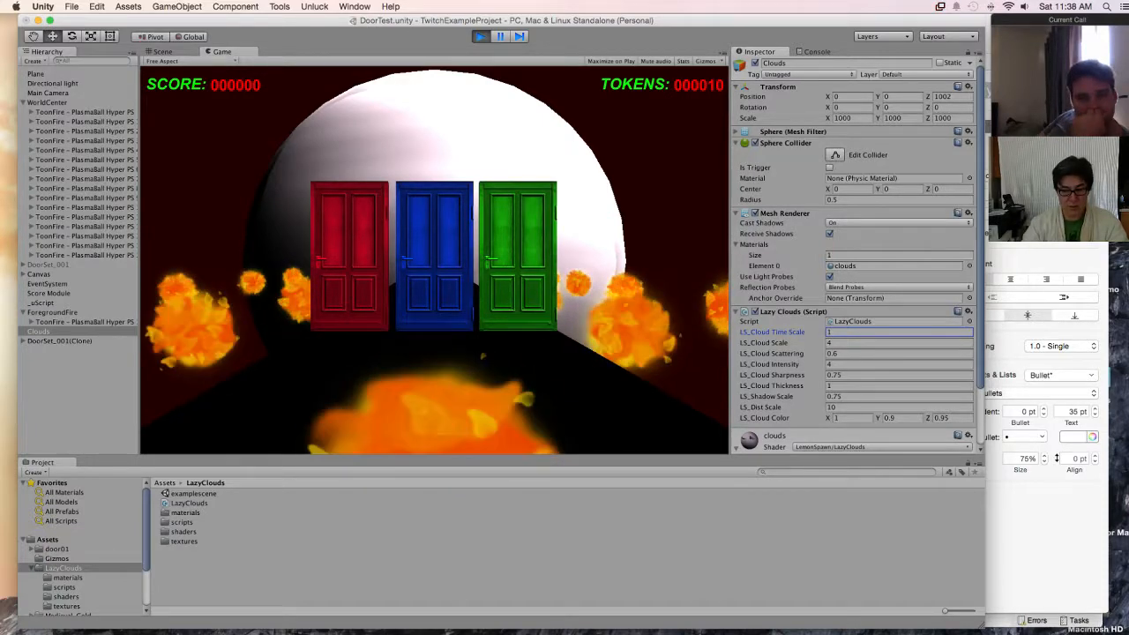
key("BackSpace")
type("0.2")
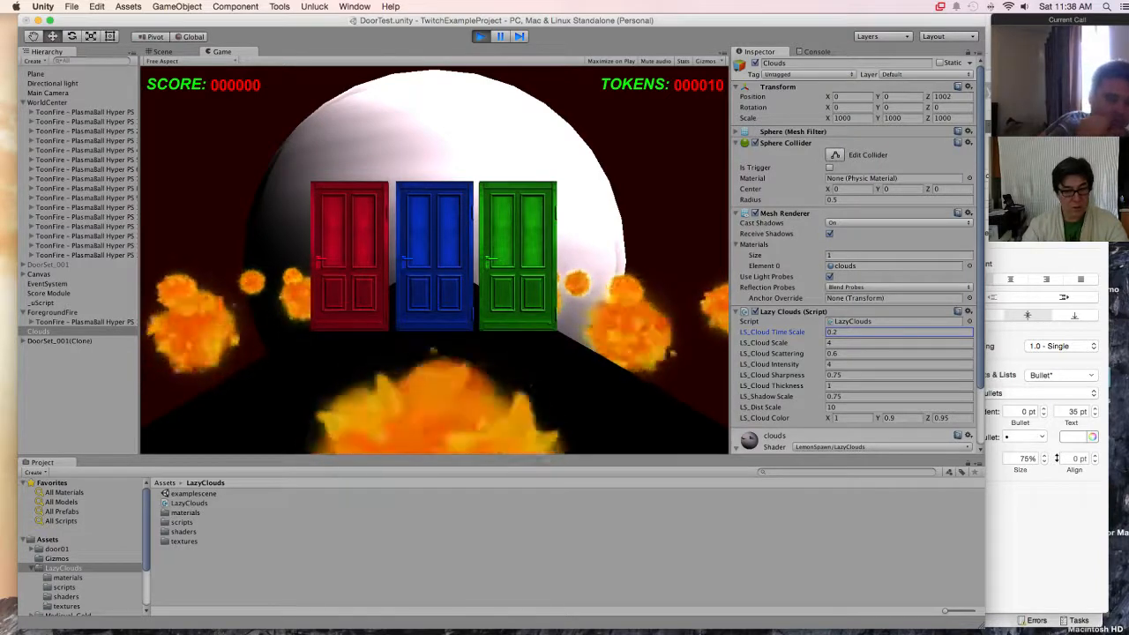
Step: Set LS_Cloud Scale to 30 on the Clouds sphere, trying 10 and 20 first
key("Tab")
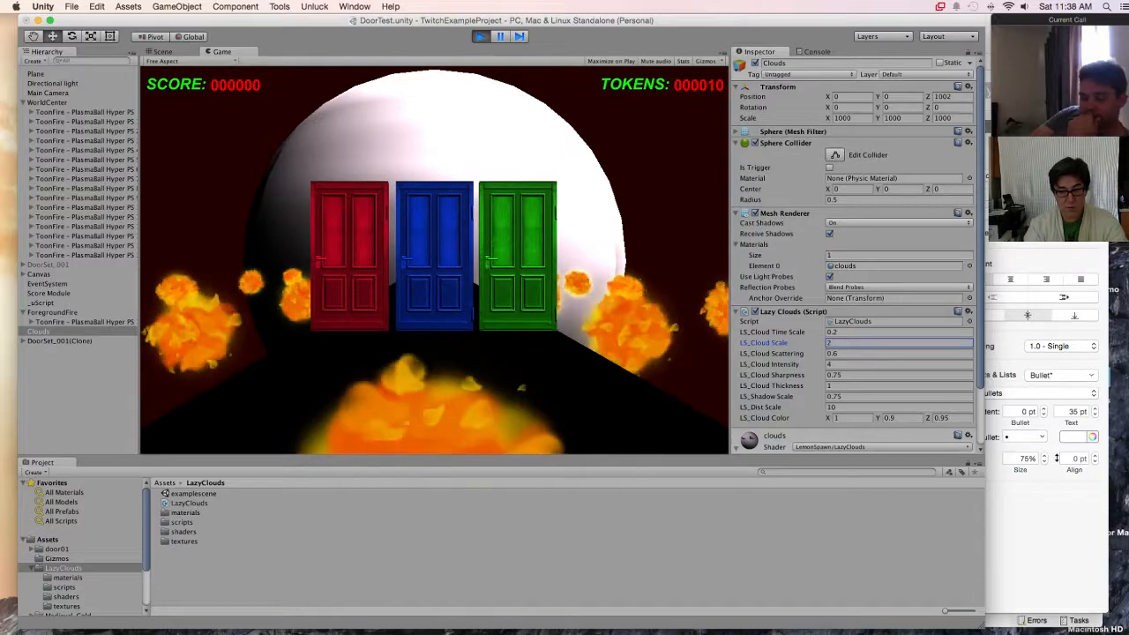
type("10")
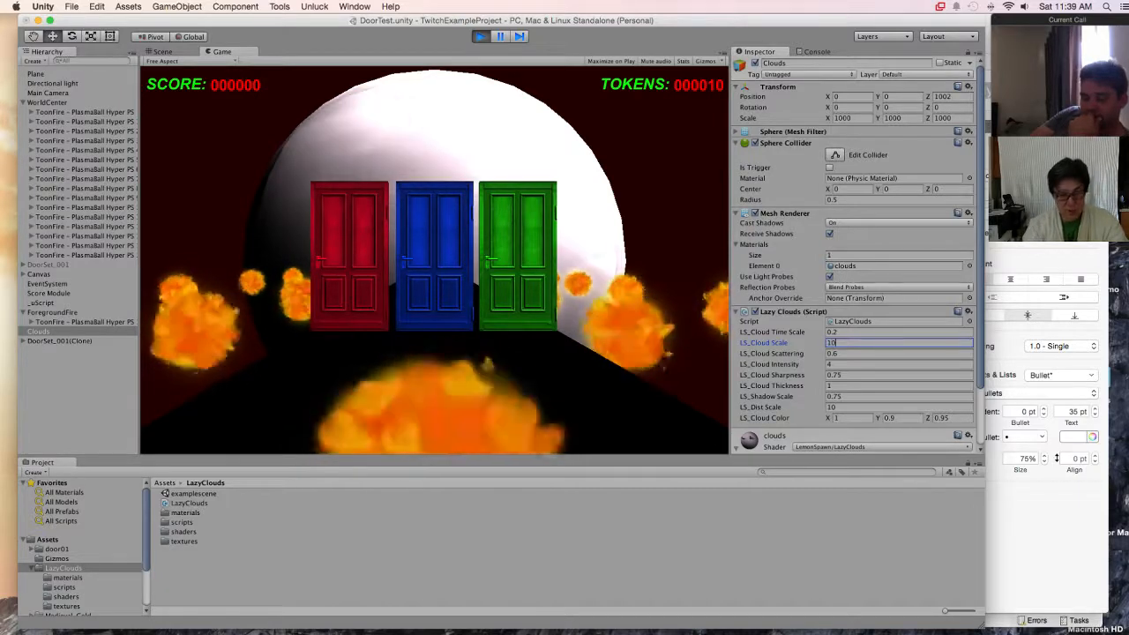
key("BackSpace")
key("BackSpace")
type("20")
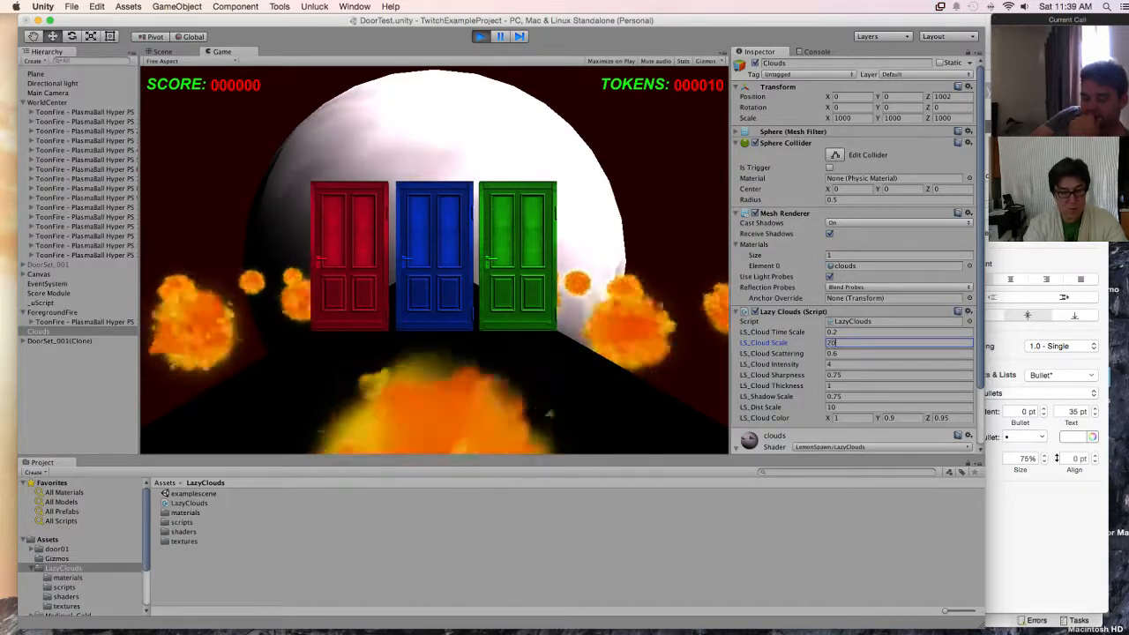
key("BackSpace")
key("BackSpace")
type("30")
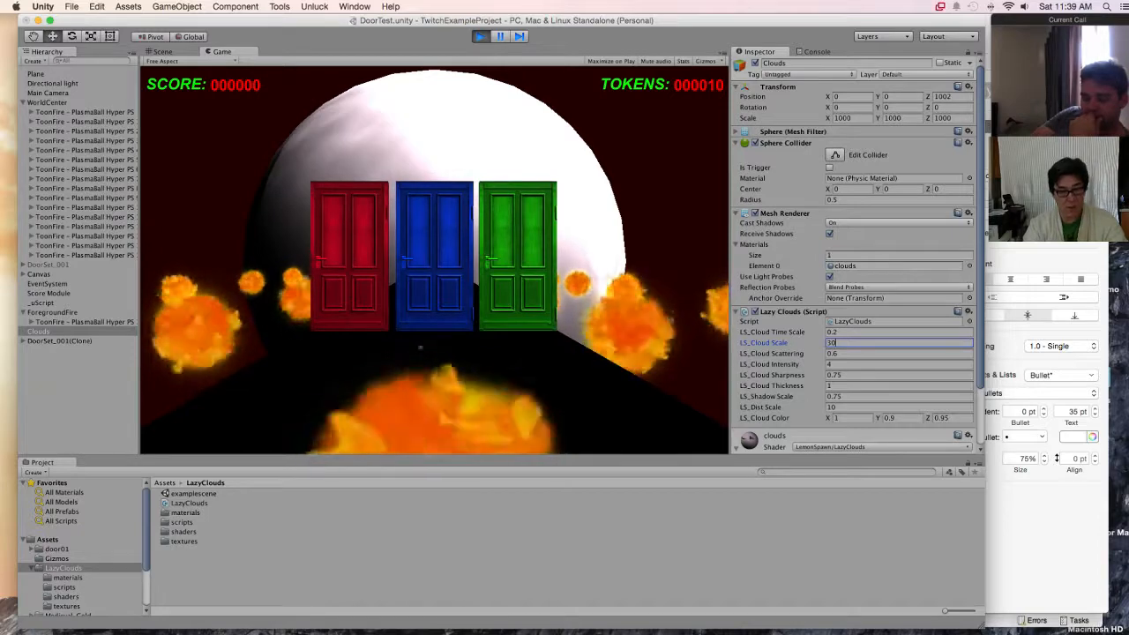
Step: Set LS_Cloud Scattering to 0.3 on the Clouds sphere, trying 0.4 first
key("Tab")
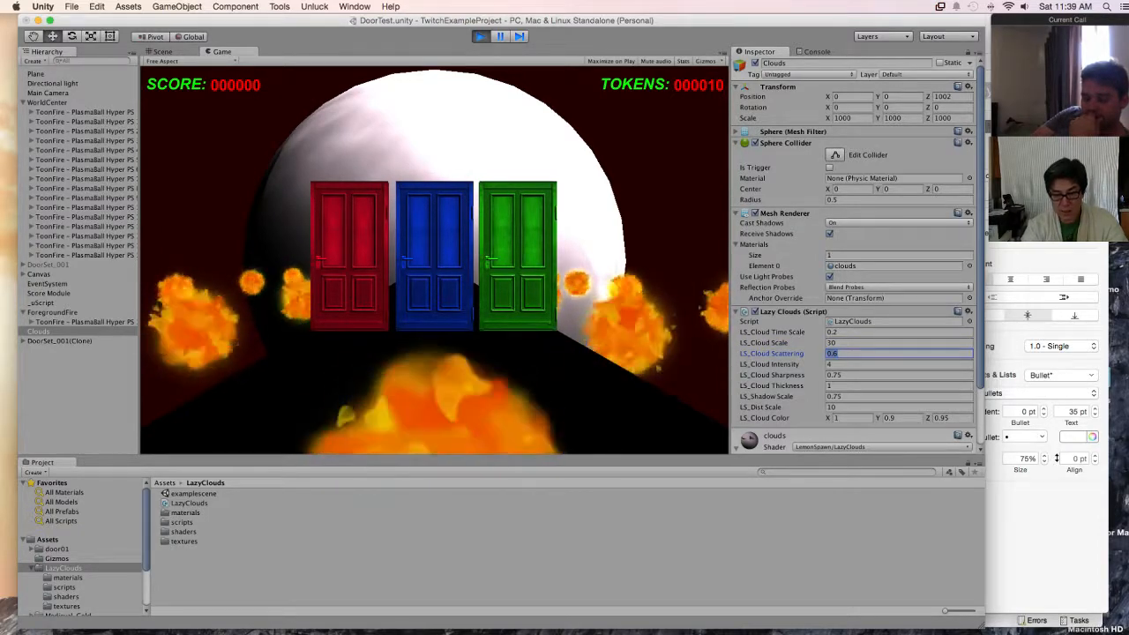
type("2")
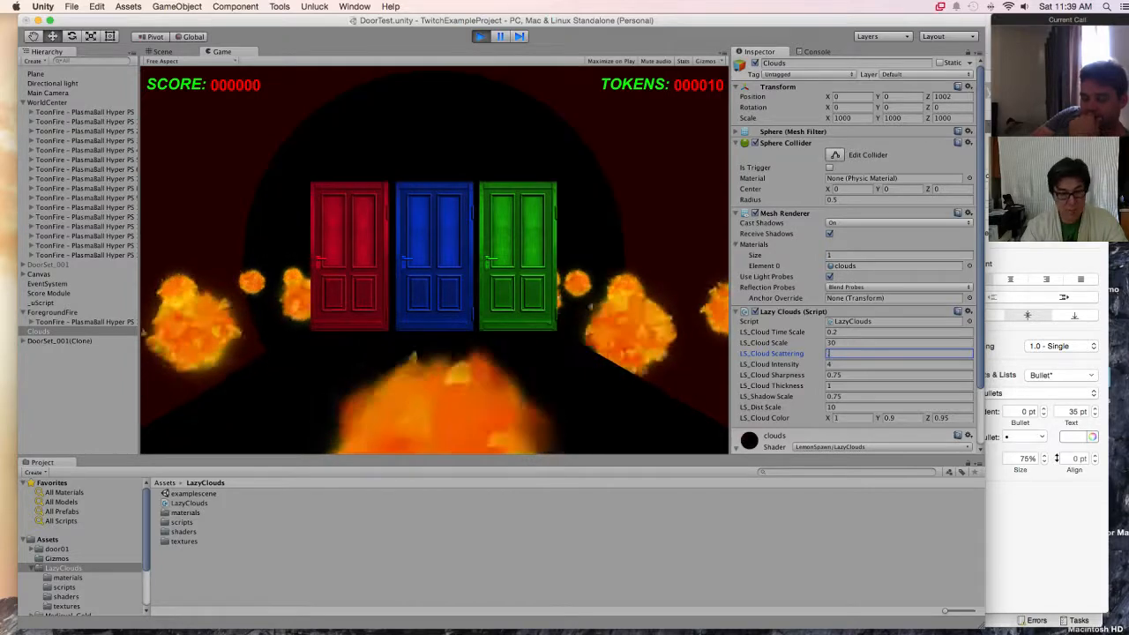
key("BackSpace")
type("4")
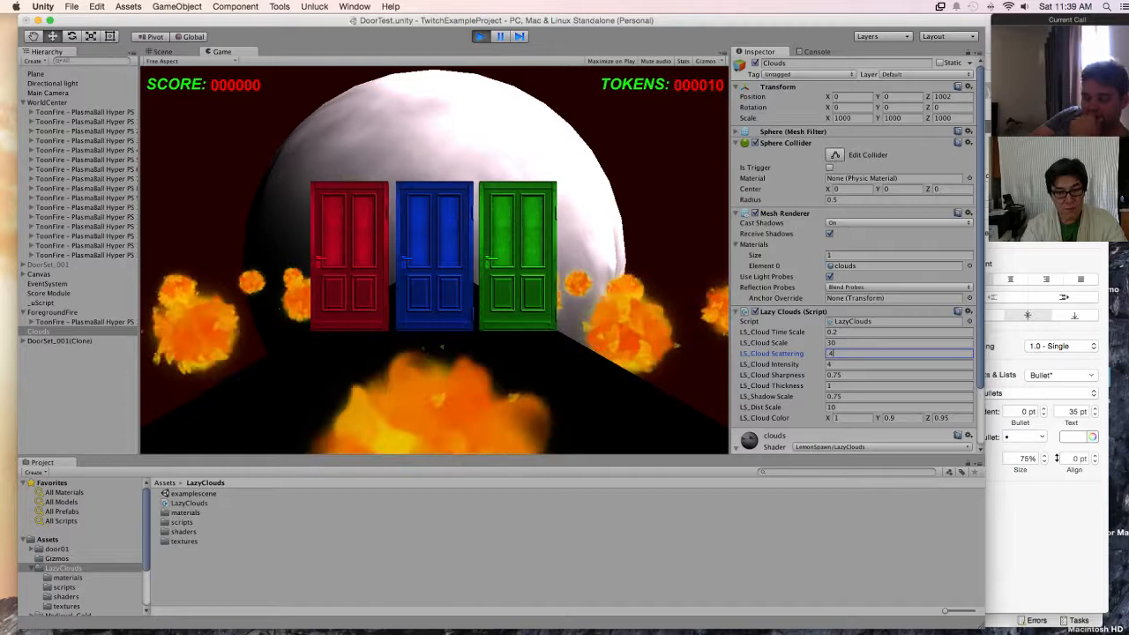
key("BackSpace")
type("3")
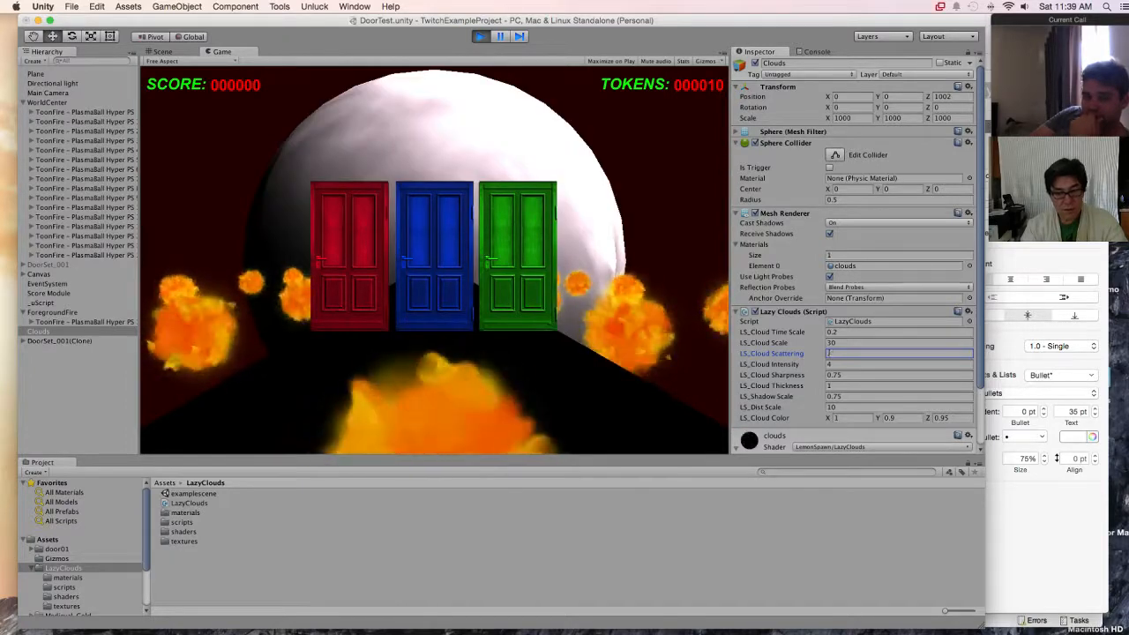
Step: Adjust the cloud intensity to about 3.13, sharpness 1.07, thickness 2.09 and shadow scale 4.23, and set LS_Dist Scale to 8.5
key("Tab")
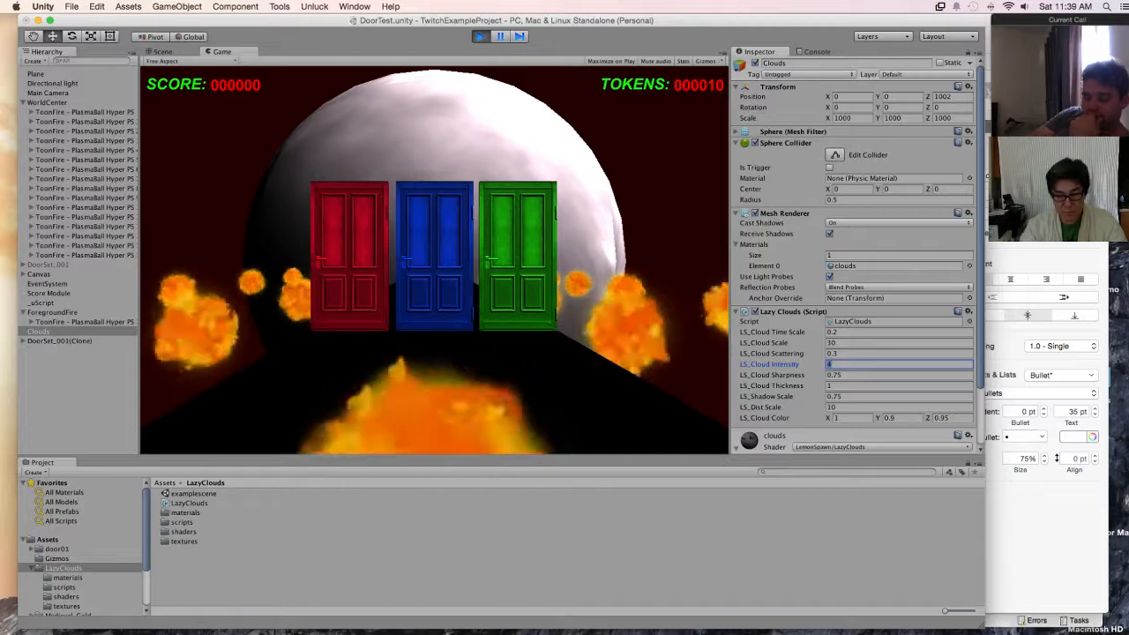
mouse_move(769, 364)
left_mouse_down()
mouse_move(757, 364)
mouse_move(780, 364)
mouse_move(752, 364)
mouse_move(773, 374)
mouse_move(741, 375)
mouse_move(782, 375)
mouse_move(785, 386)
mouse_move(760, 385)
mouse_move(778, 385)
mouse_move(766, 396)
mouse_move(737, 396)
mouse_move(759, 396)
left_mouse_up()
left_click(764, 375)
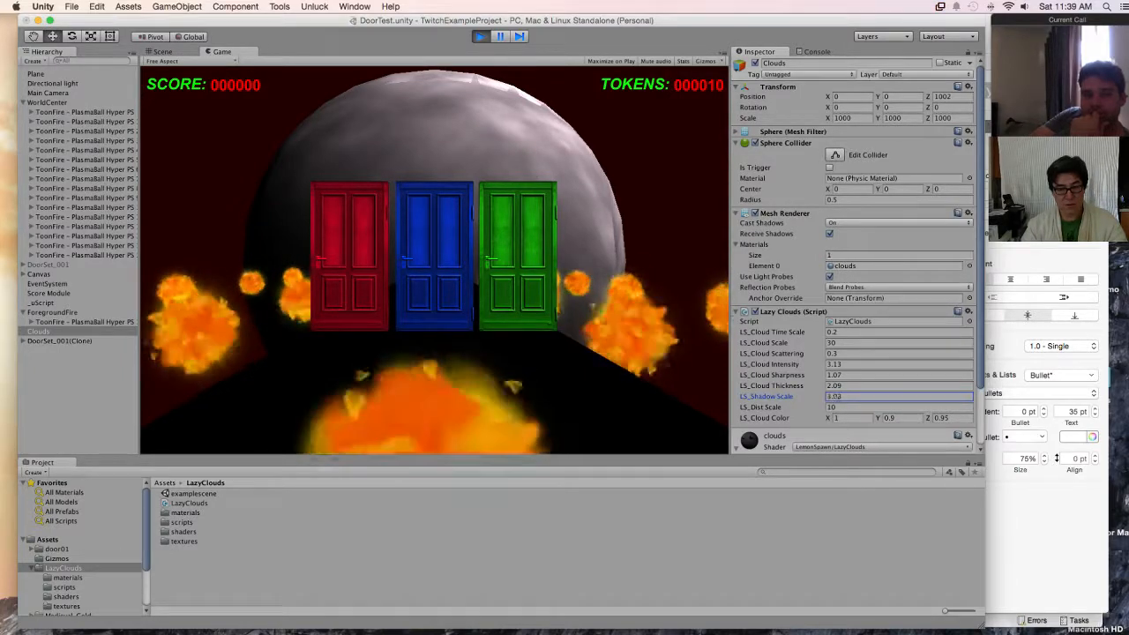
left_click_drag(759, 407, 770, 407)
type("8.5")
key("Tab")
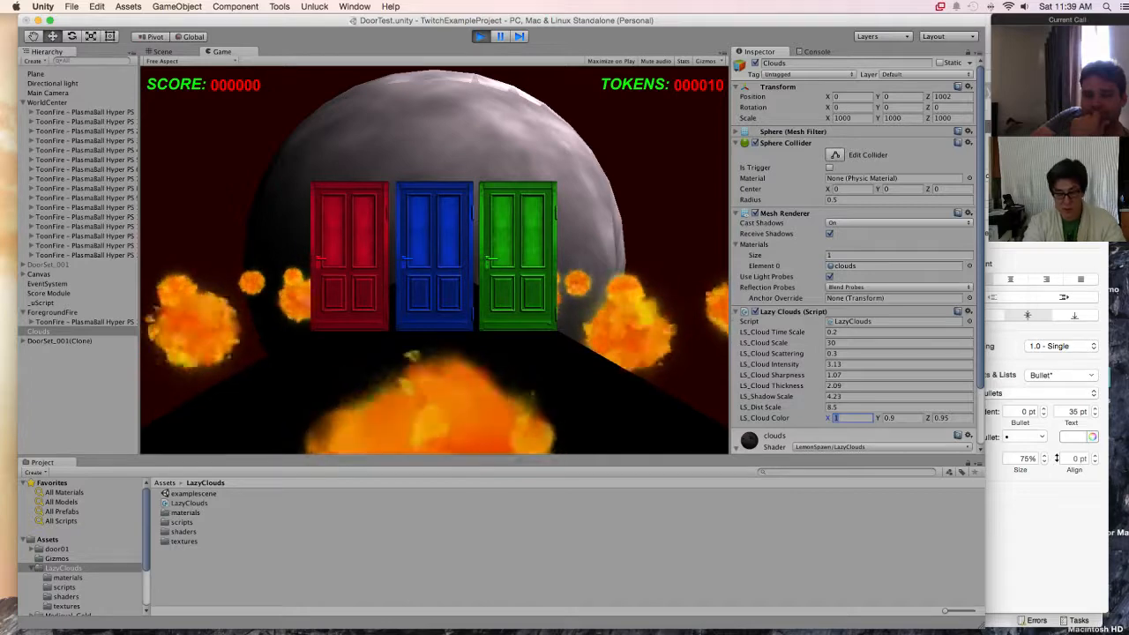
Step: Make the clouds red by setting LS_Cloud Color Y and Z to 0
key("Tab")
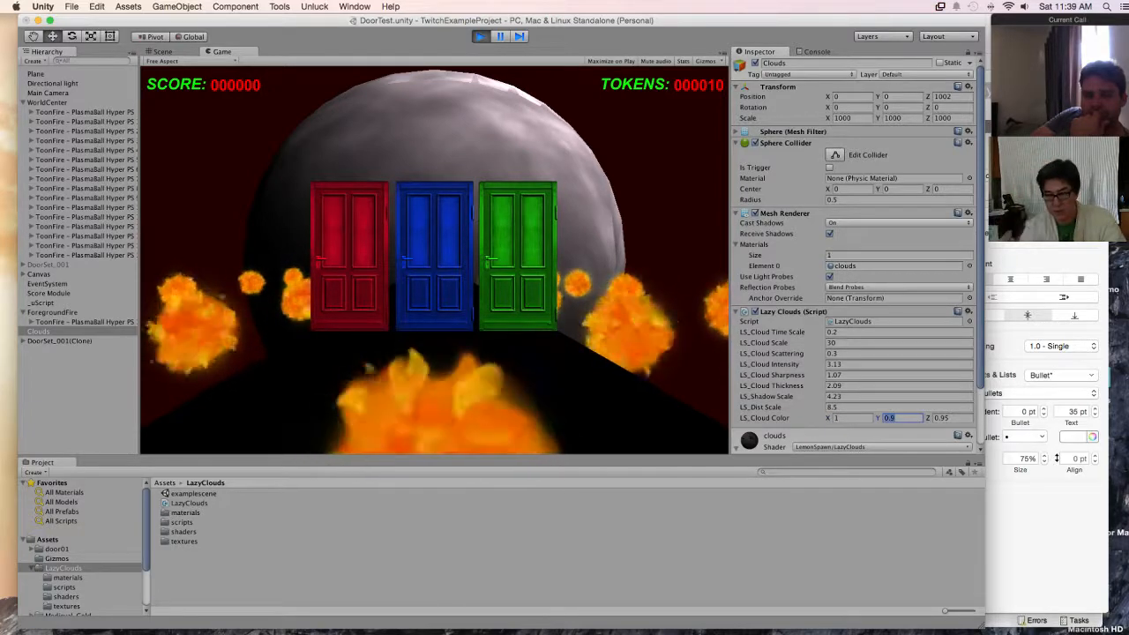
type("0")
key("Tab")
type("0")
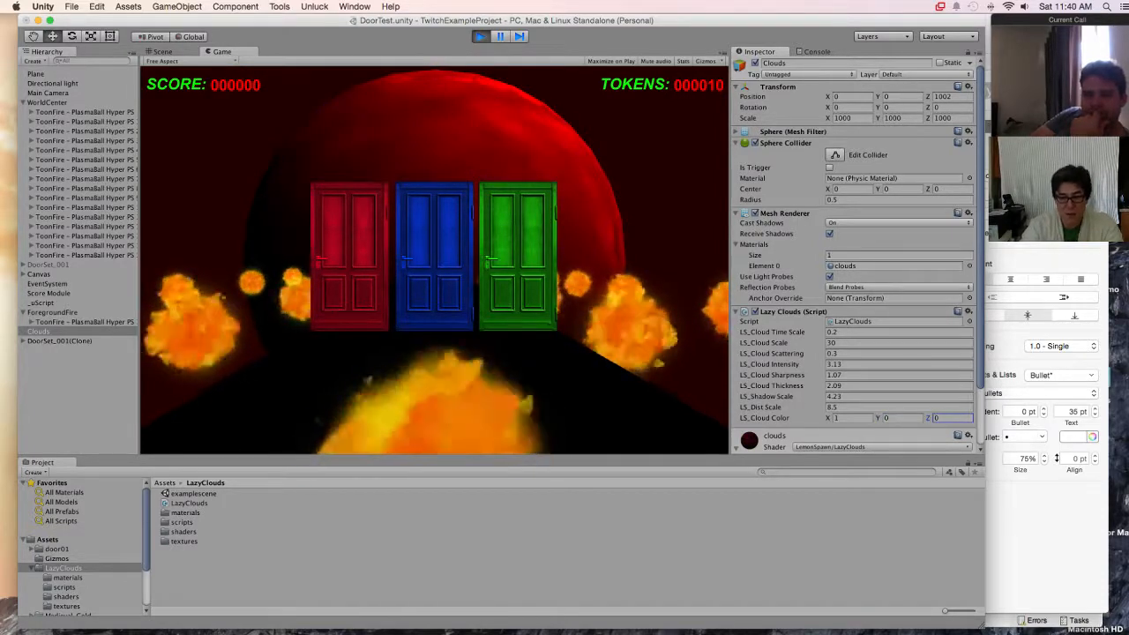
Step: Try lighter cloud tints by raising LS_Cloud Color Y through 0.1 and 0.3 to 0.5, and Z through 0.3 to 0.5
left_click(901, 418)
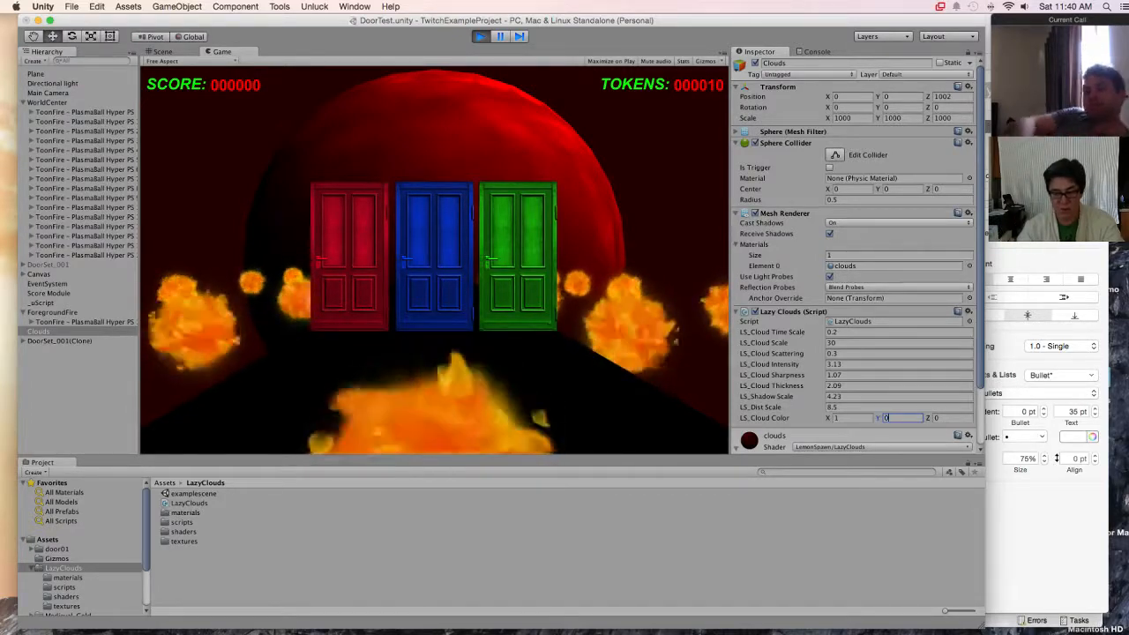
key("BackSpace")
type("0.1")
key("Tab")
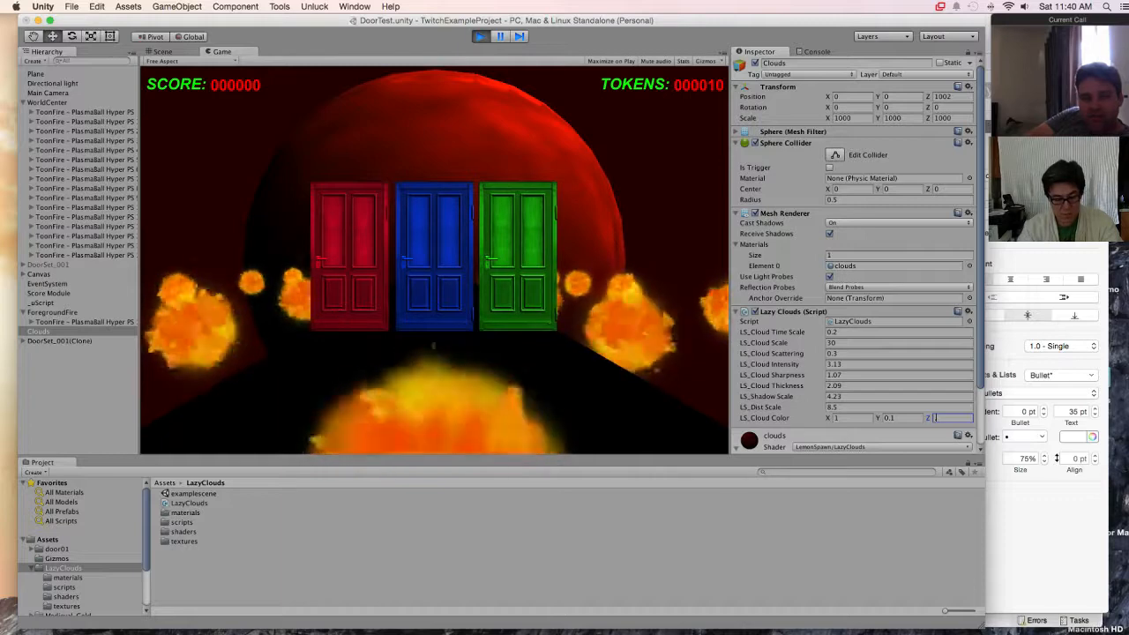
type("0.3")
key("shift+Tab")
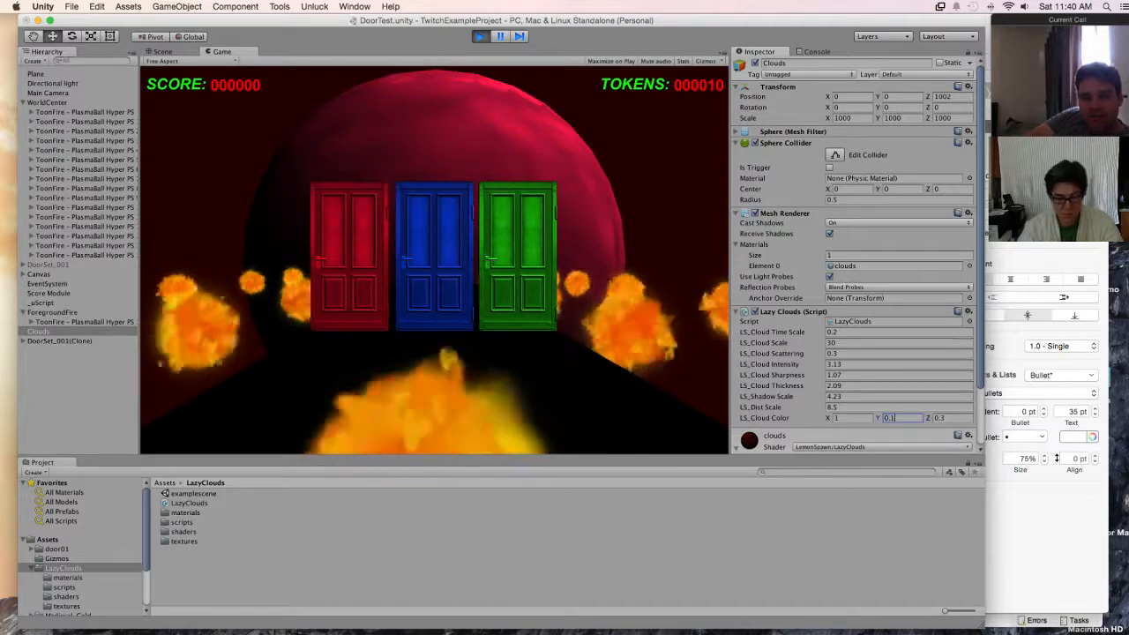
type("0.3")
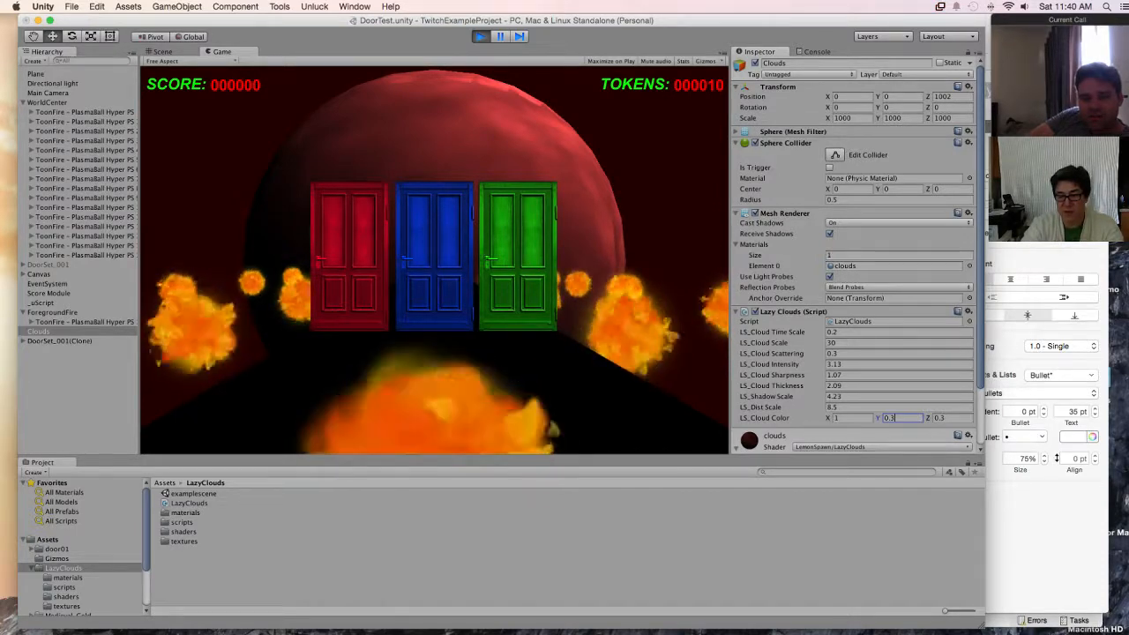
key("BackSpace")
type("5")
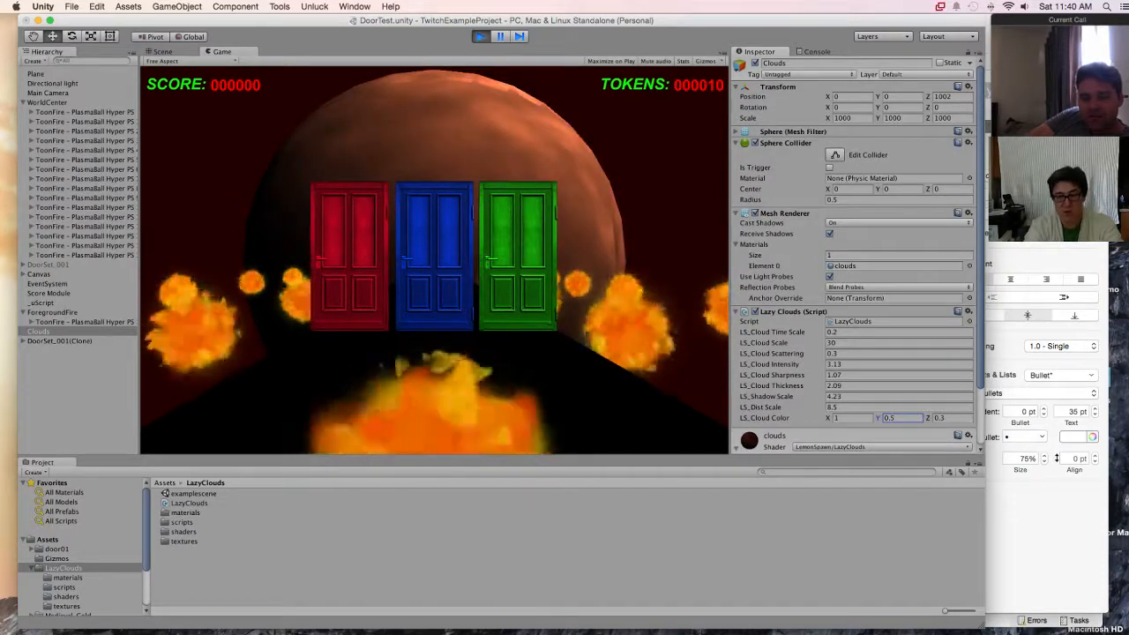
key("Tab")
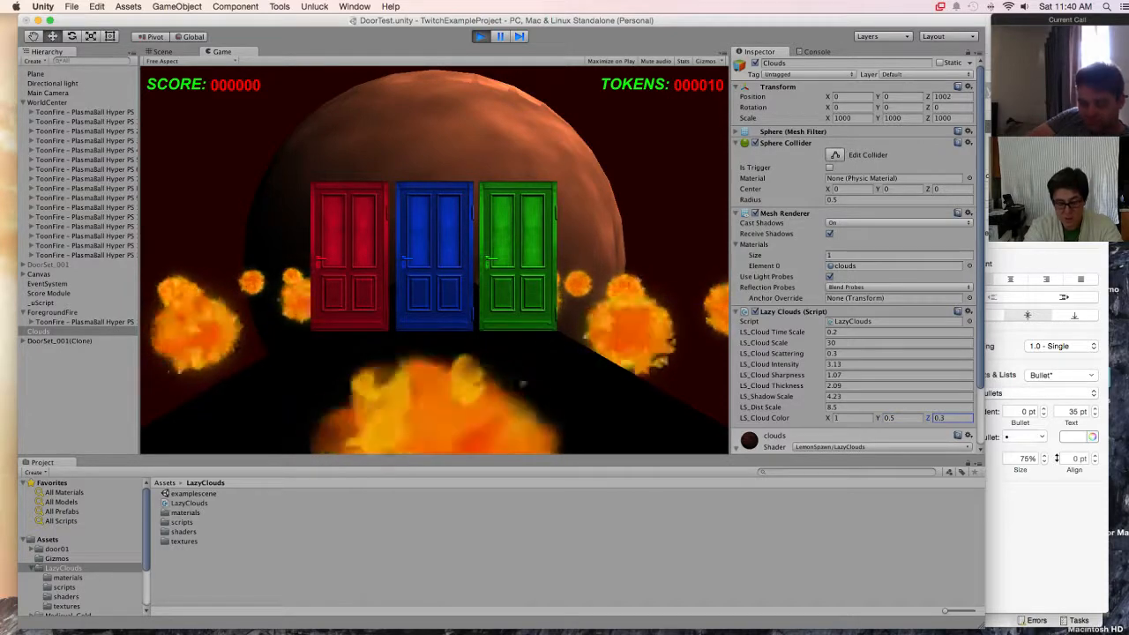
type(".5")
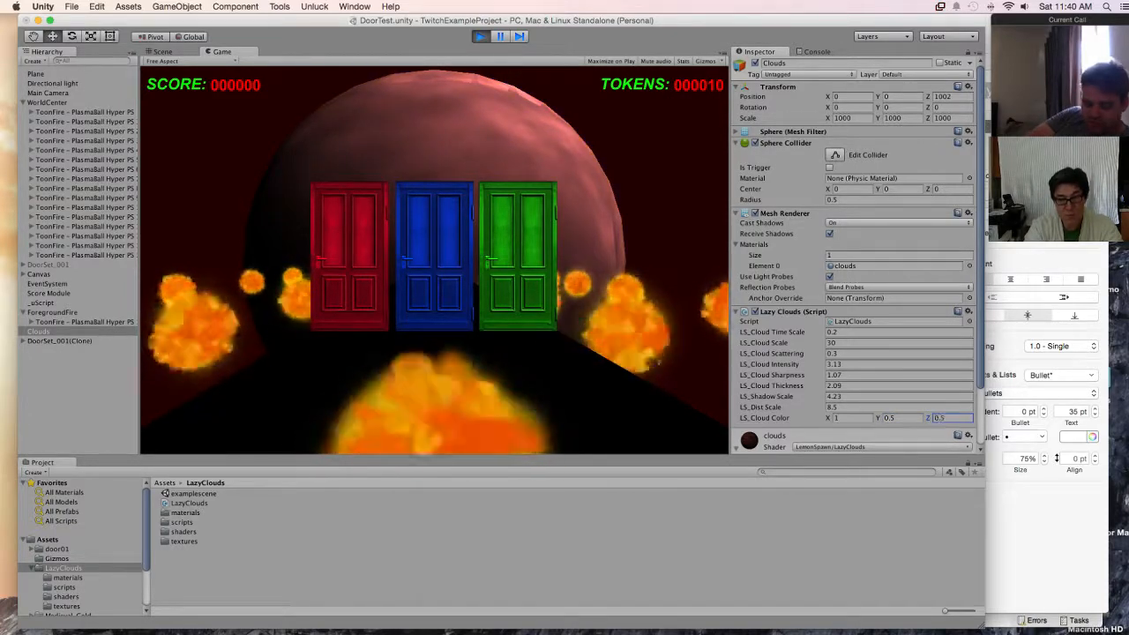
Step: Return the Clouds sphere to pure red by setting LS_Cloud Color Y and Z to 0
left_click(898, 419)
left_click(898, 419)
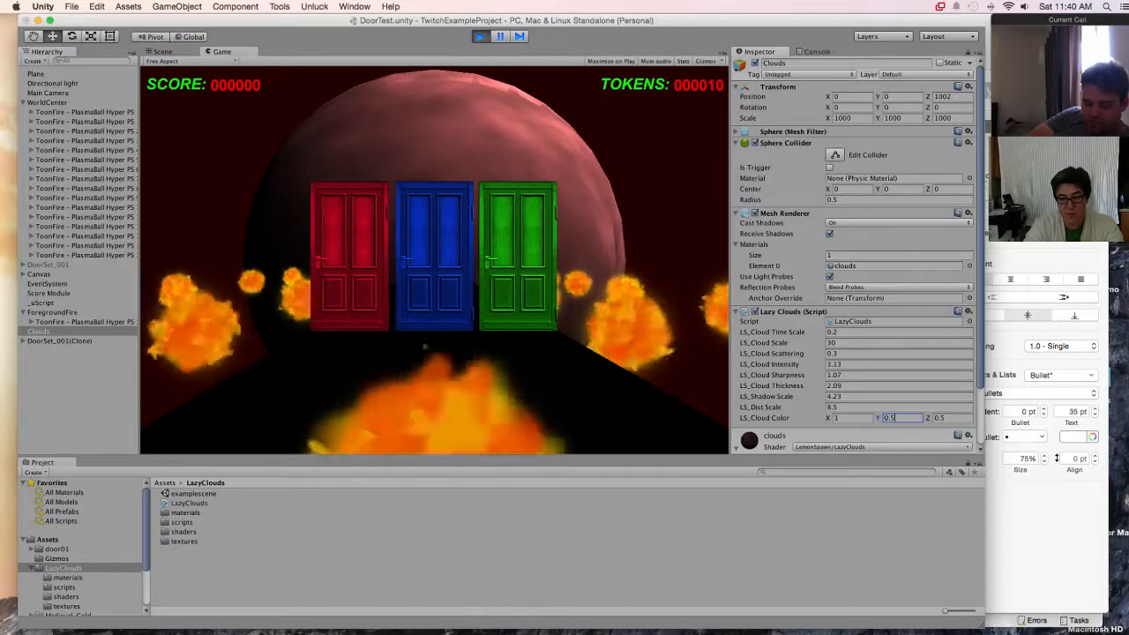
key("BackSpace")
key("BackSpace")
key("Tab")
type("0")
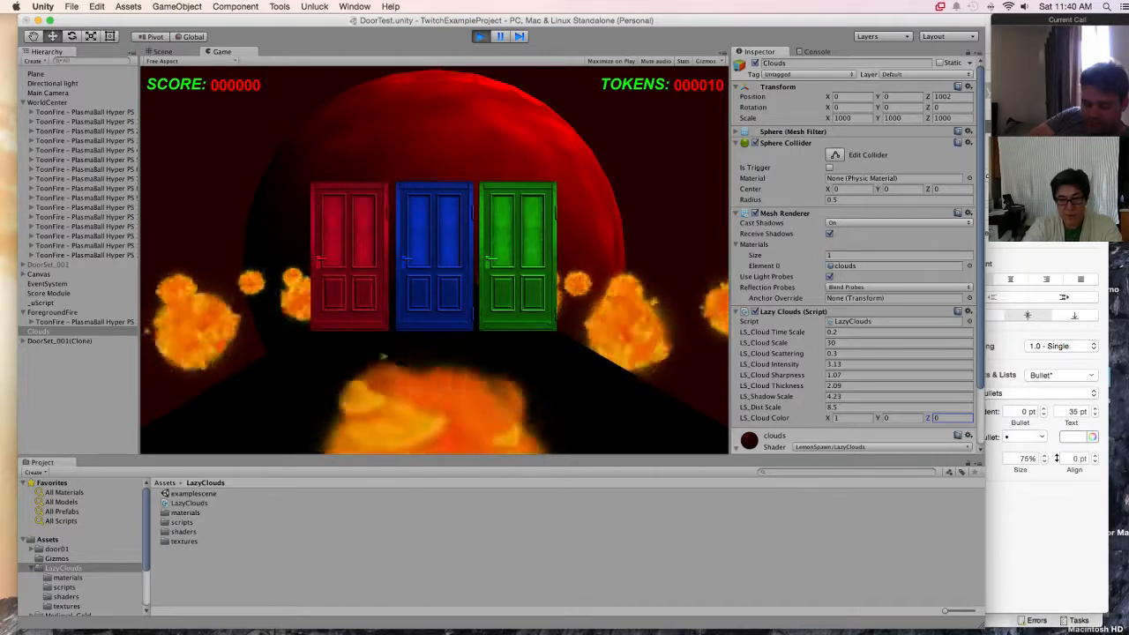
Step: Raise LS_Cloud Time Scale on the Clouds sphere in several stages to about 168.1
left_click_drag(772, 333, 1120, 332)
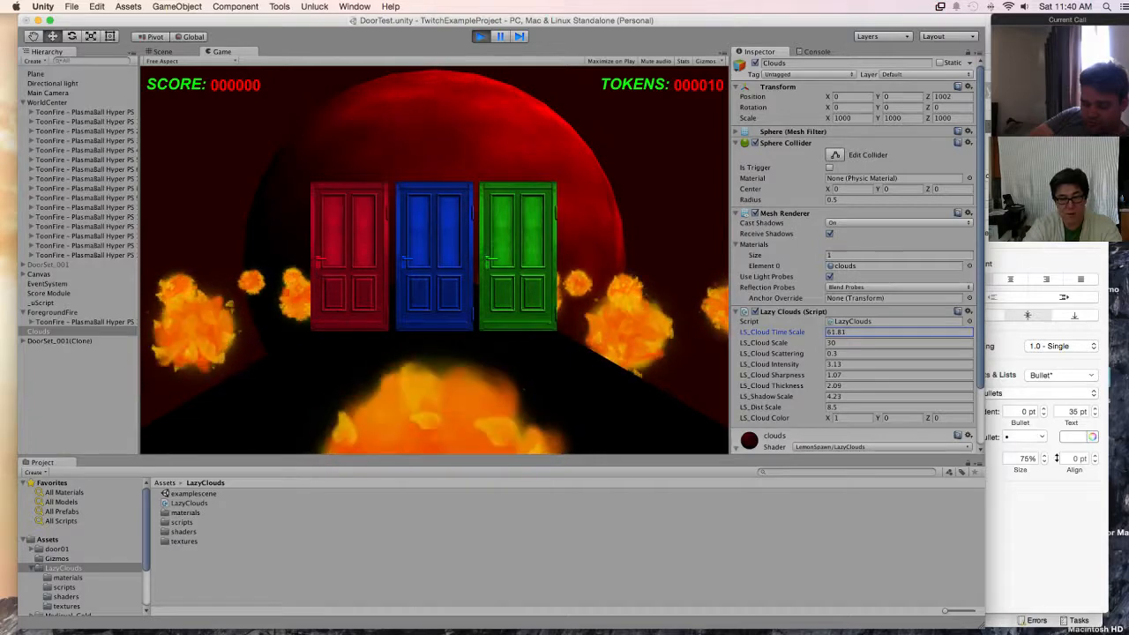
left_click_drag(772, 332, 970, 333)
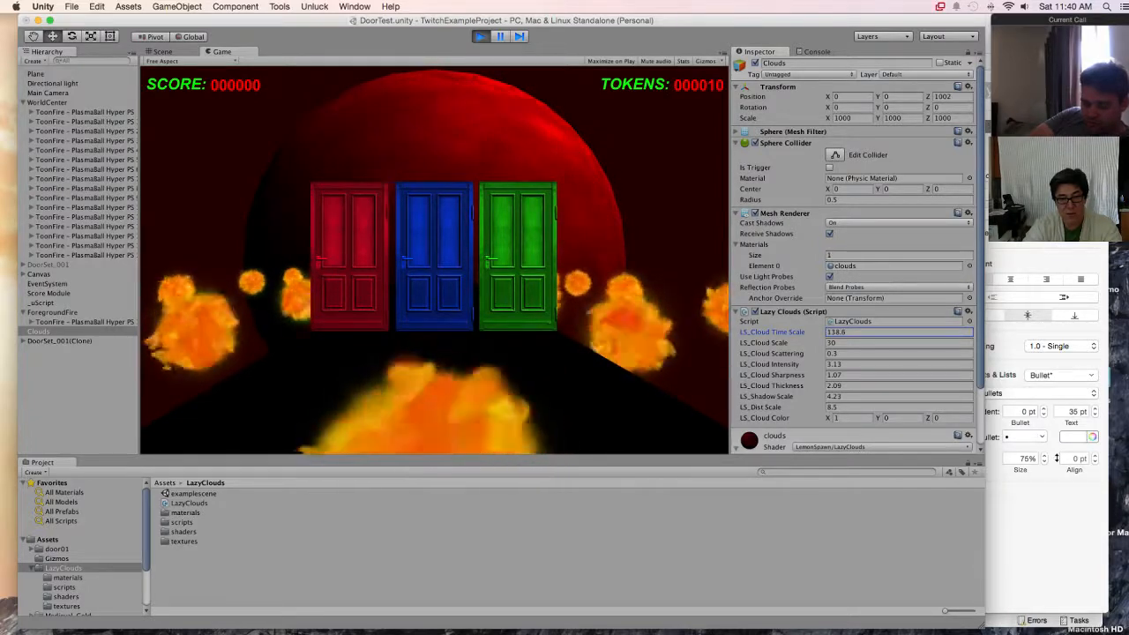
left_click_drag(773, 333, 842, 332)
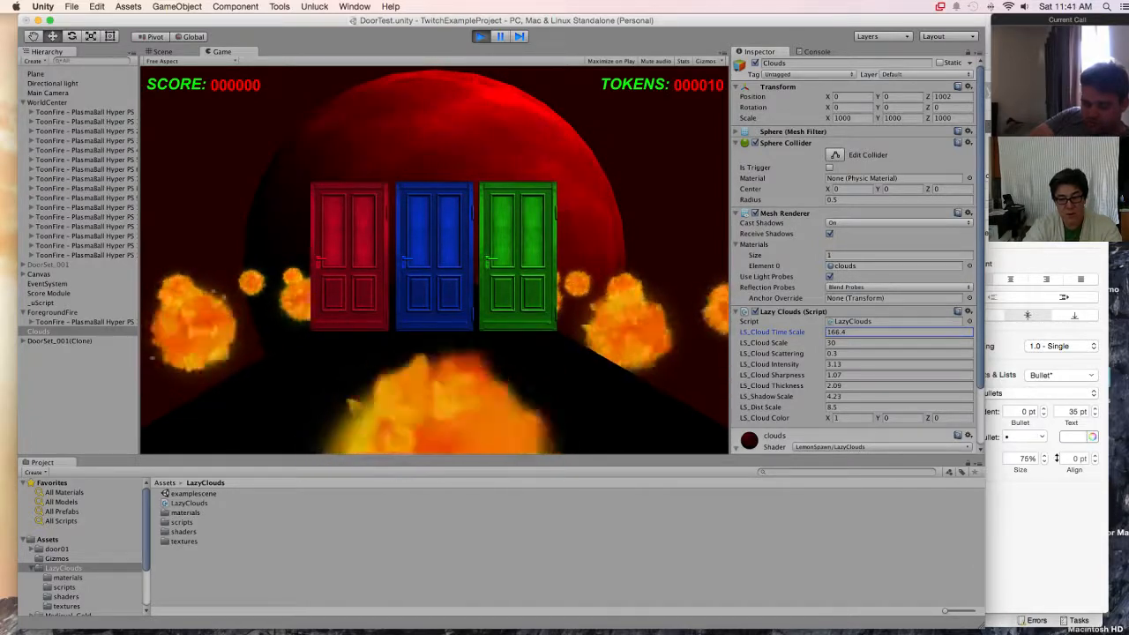
left_click_drag(773, 333, 783, 333)
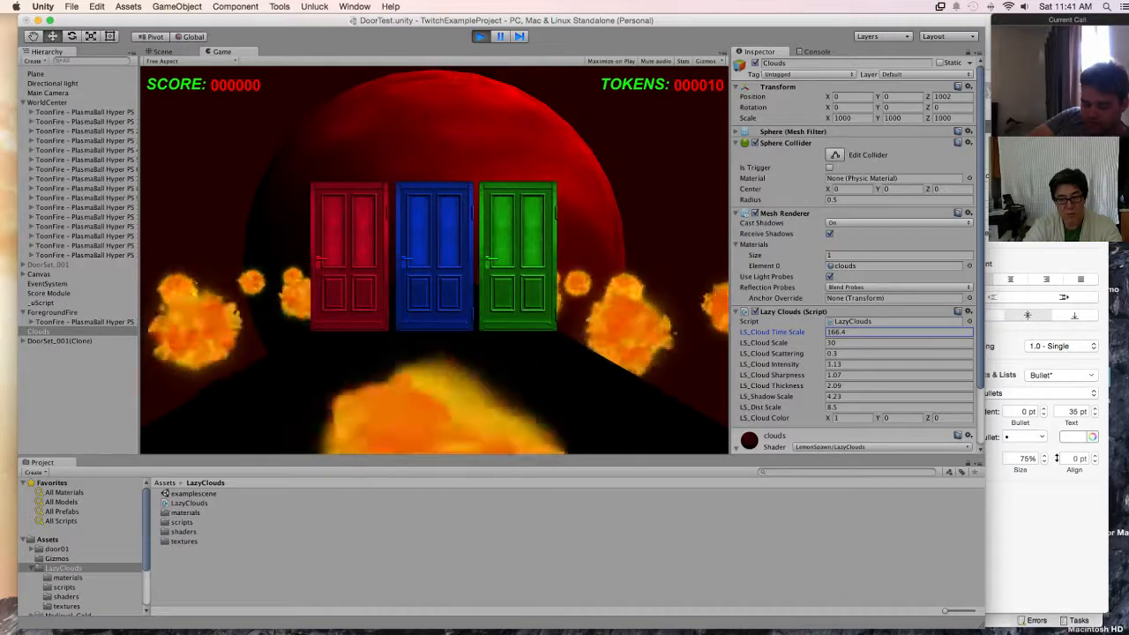
left_click_drag(784, 333, 778, 333)
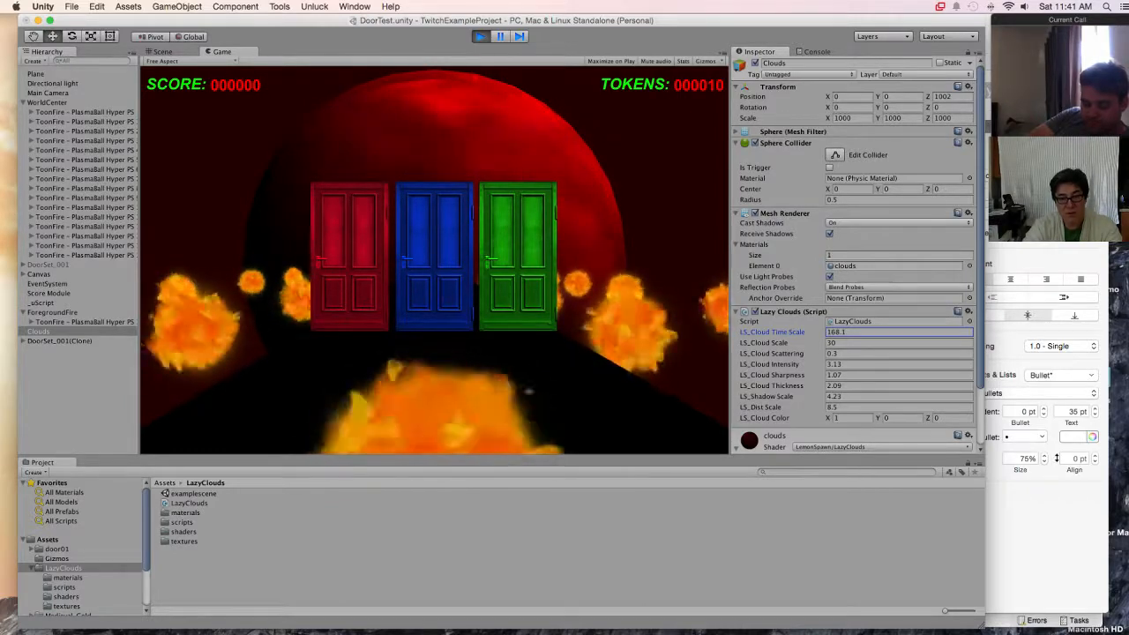
Step: Set LS_Cloud Scattering to 0.5 on the Clouds sphere, trying other values such as 1 and 0.2 first
left_click(838, 354)
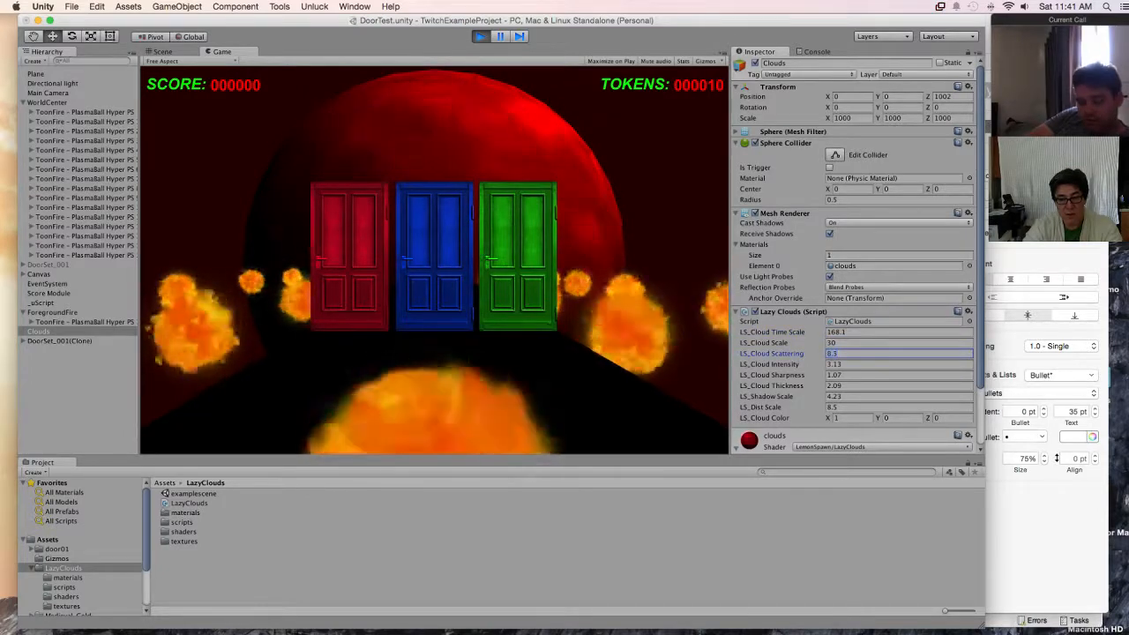
type("1.8")
left_click_drag(767, 354, 782, 353)
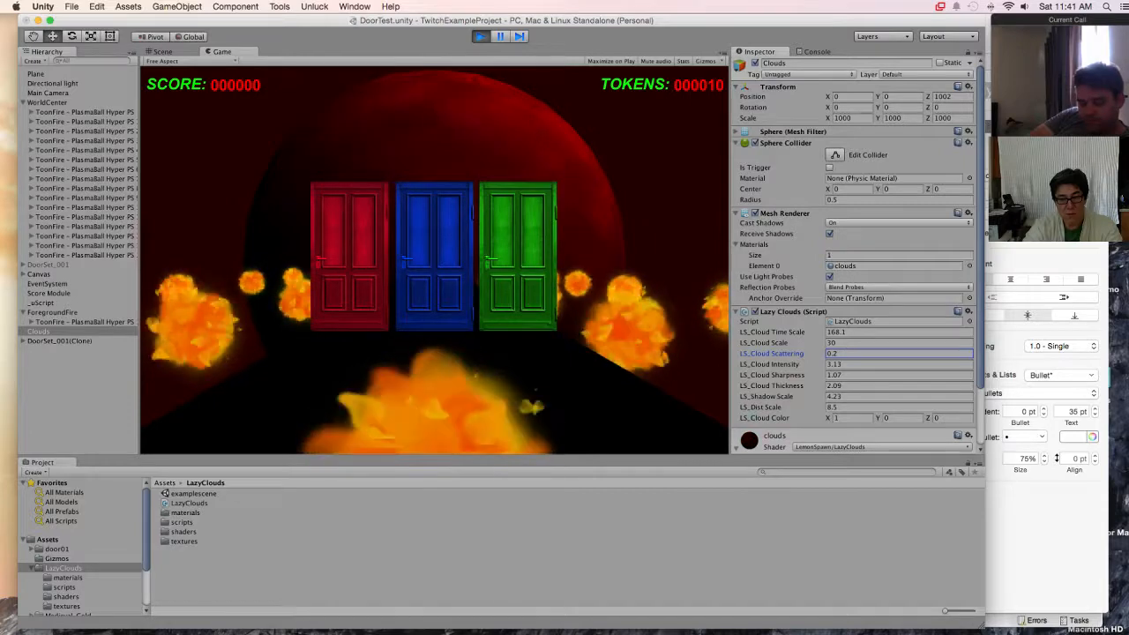
left_click(834, 353)
type(".5")
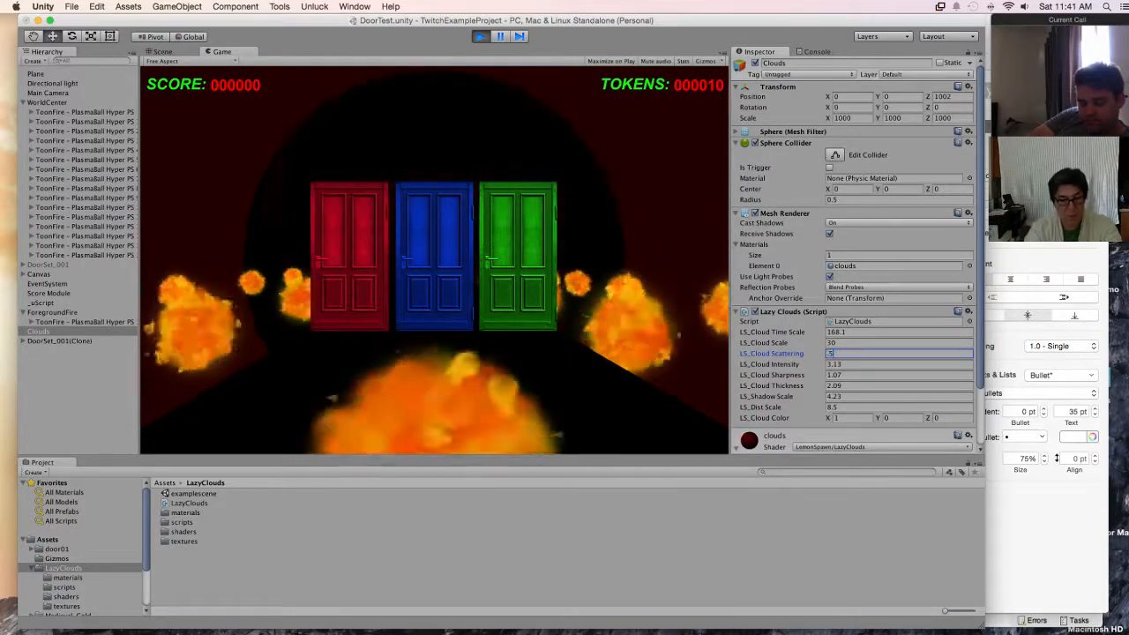
key("Return")
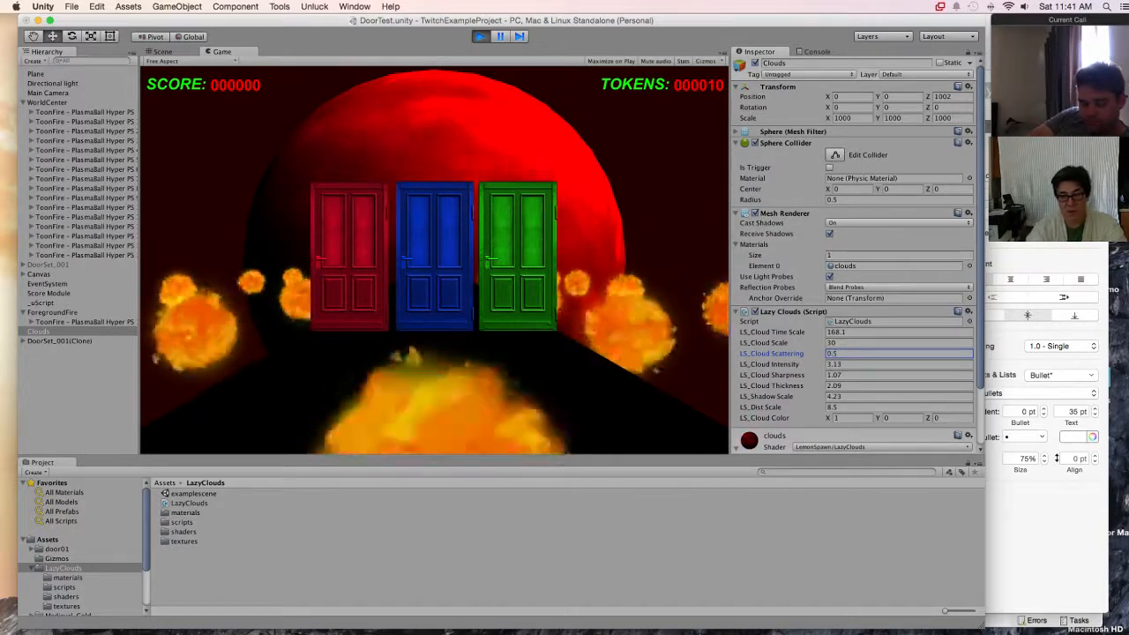
Step: Adjust the Clouds sphere's cloud intensity to about 2.72, sharpness to about 1.98 and thickness to about 38.54
key("Tab")
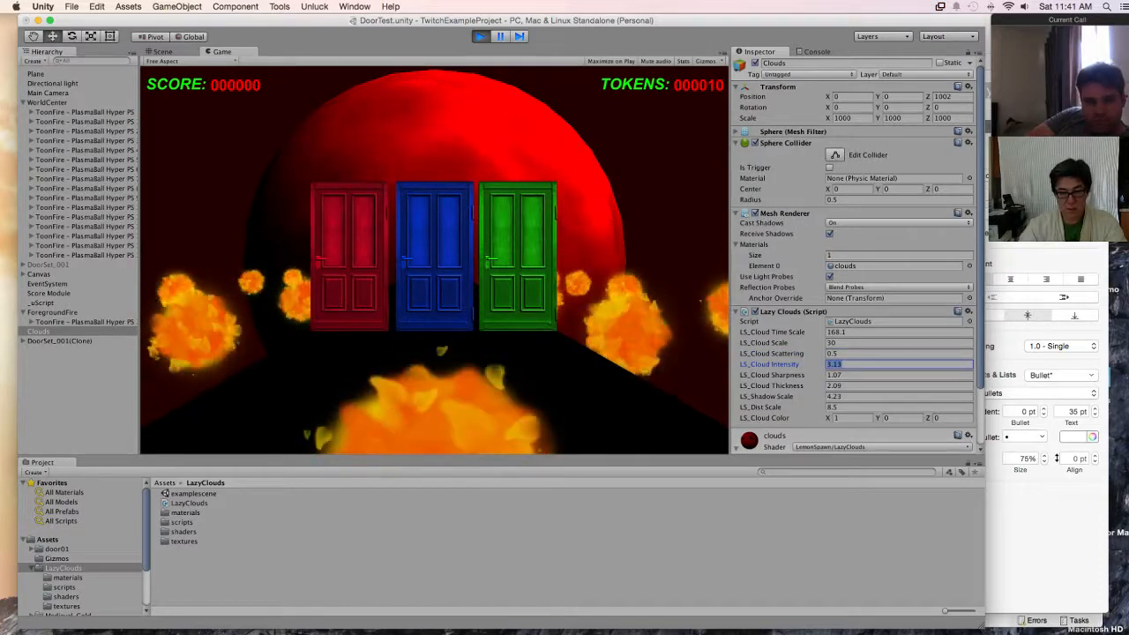
type("3.14")
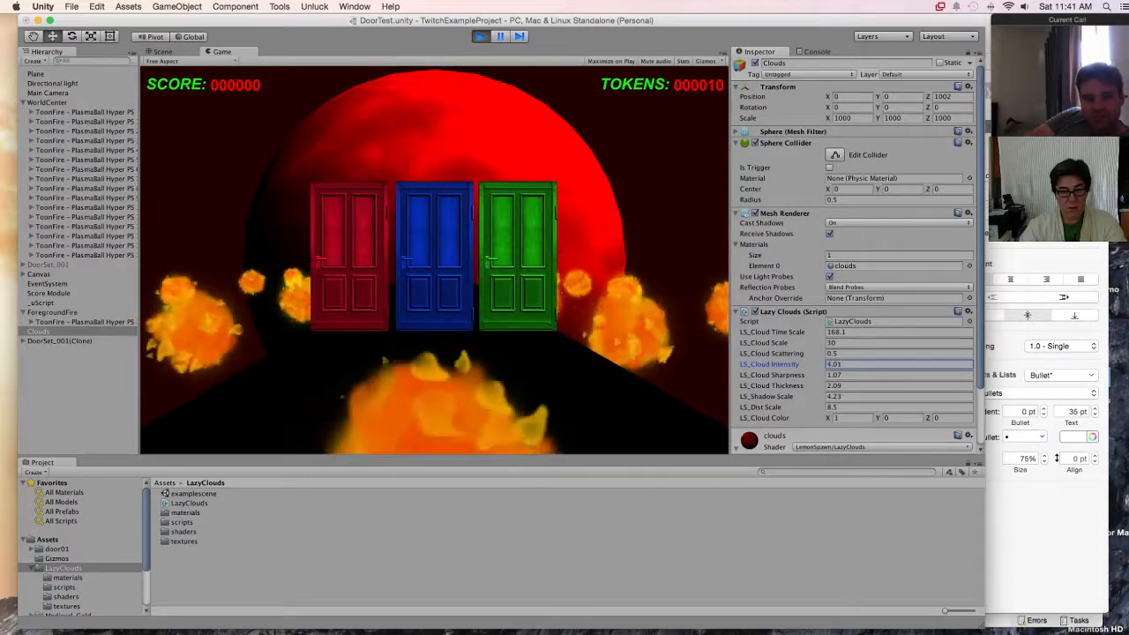
left_click_drag(769, 365, 805, 386)
left_click(771, 386)
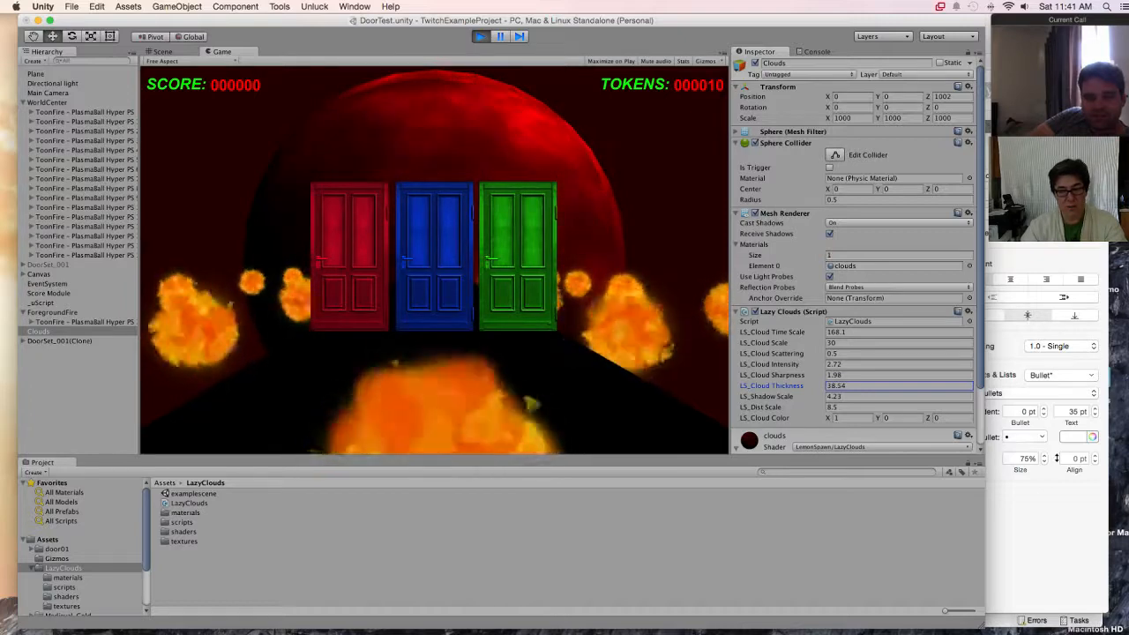
Step: Set LS_Shadow Scale to -0.5, LS_Dist Scale to about 9.73 and LS_Cloud Time Scale to 170
left_click(767, 397)
left_click_drag(861, 397, 734, 397)
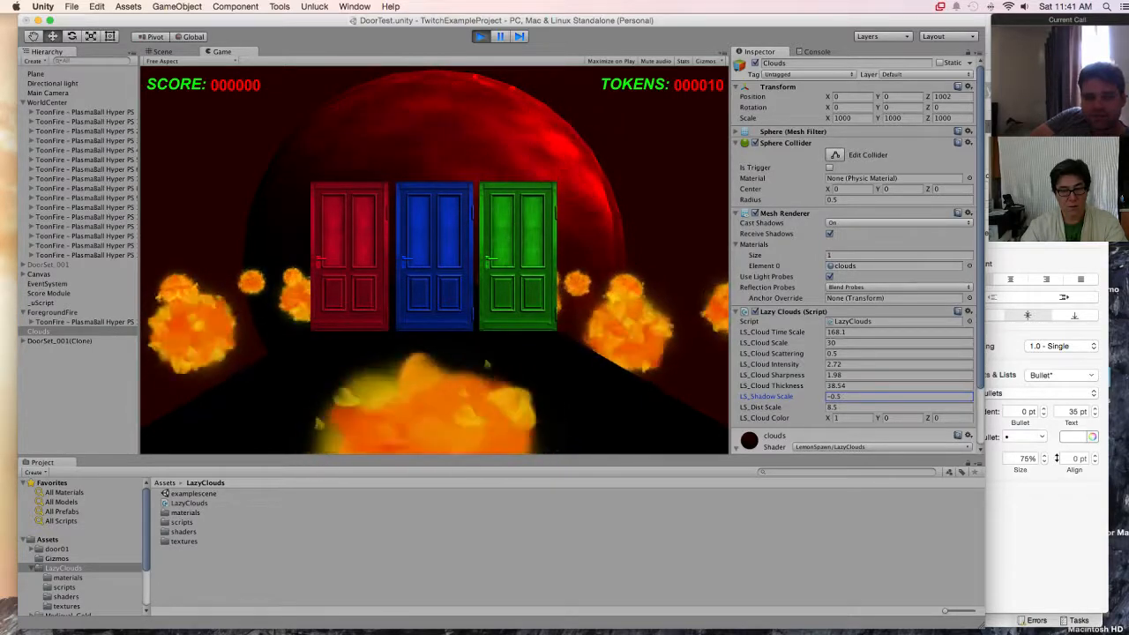
mouse_move(760, 407)
left_mouse_down()
mouse_move(803, 407)
mouse_move(773, 408)
left_mouse_up()
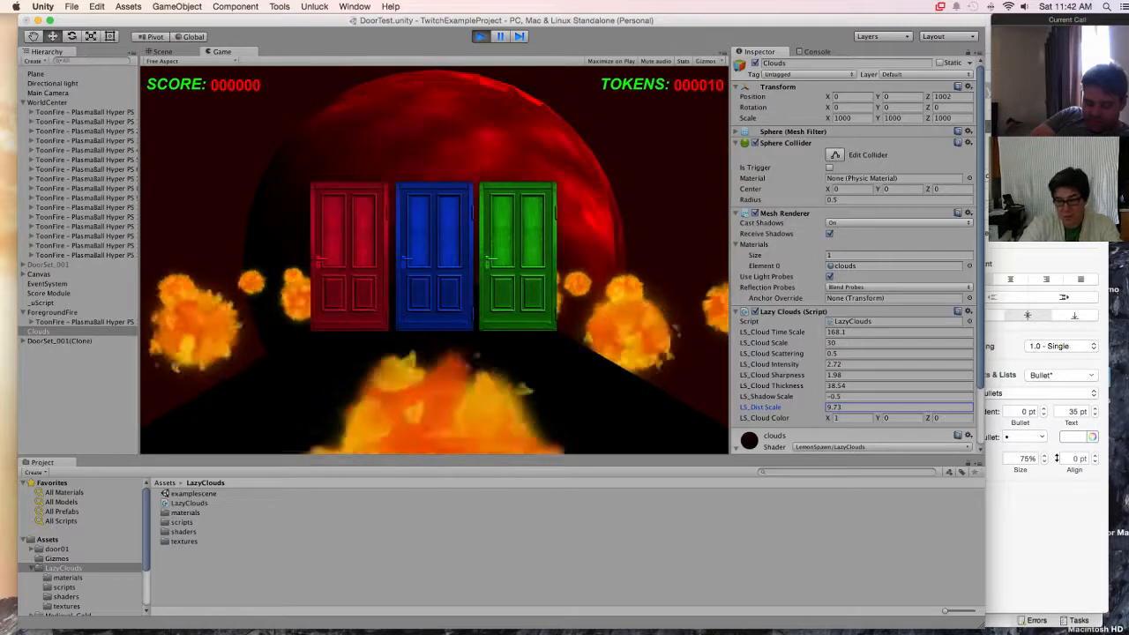
left_click(851, 332)
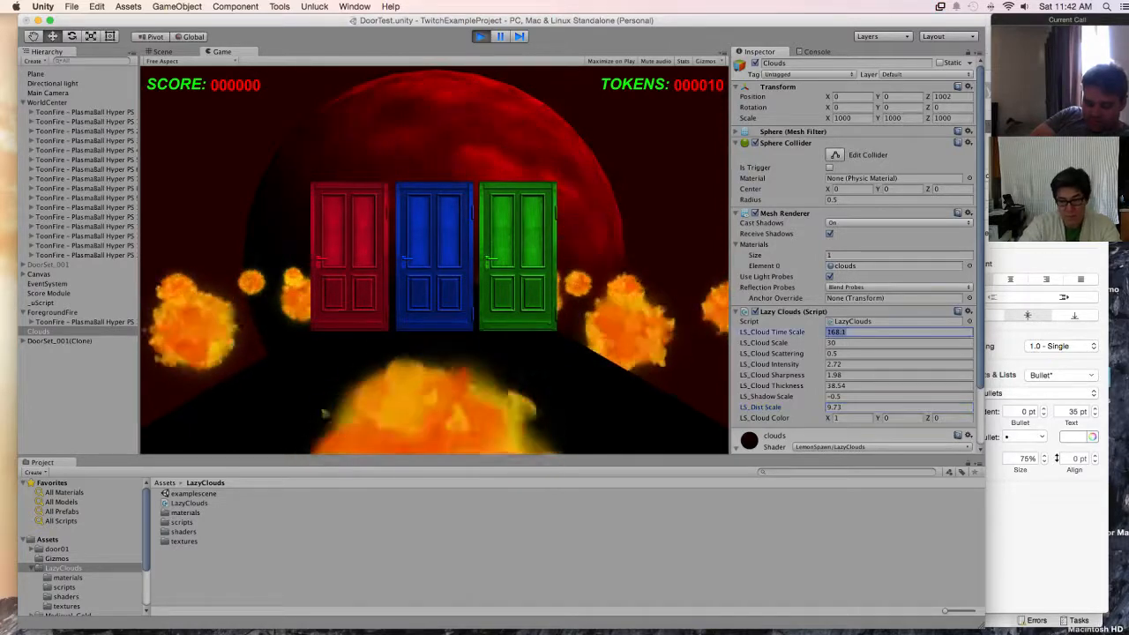
type("170")
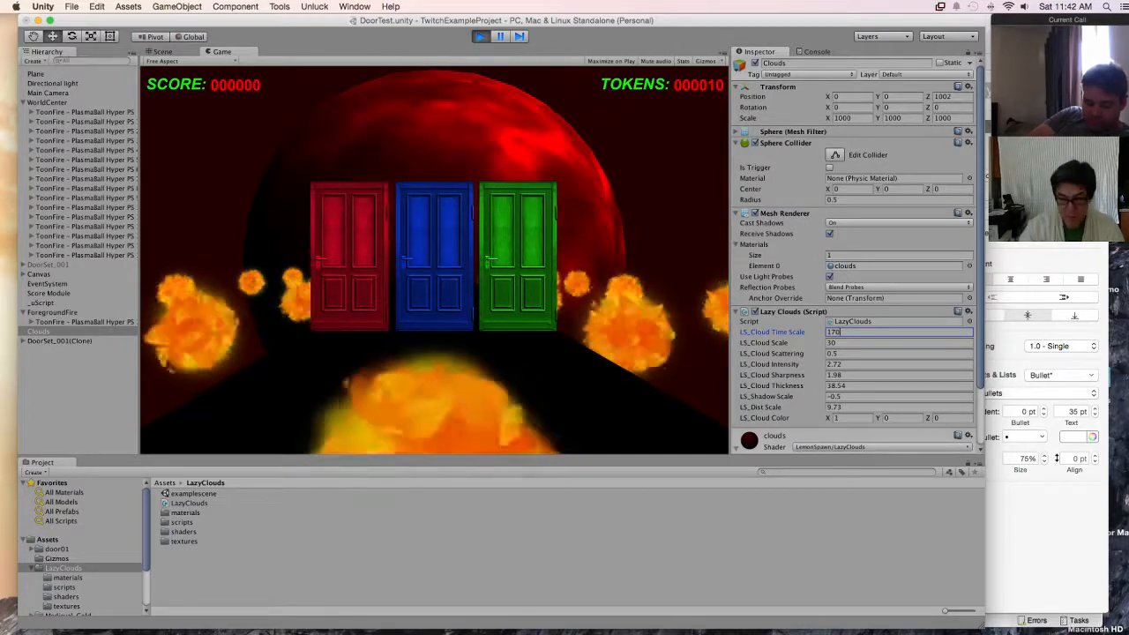
Step: Copy the tuned Lazy Clouds component from the Clouds sphere and stop play mode
left_click(968, 312)
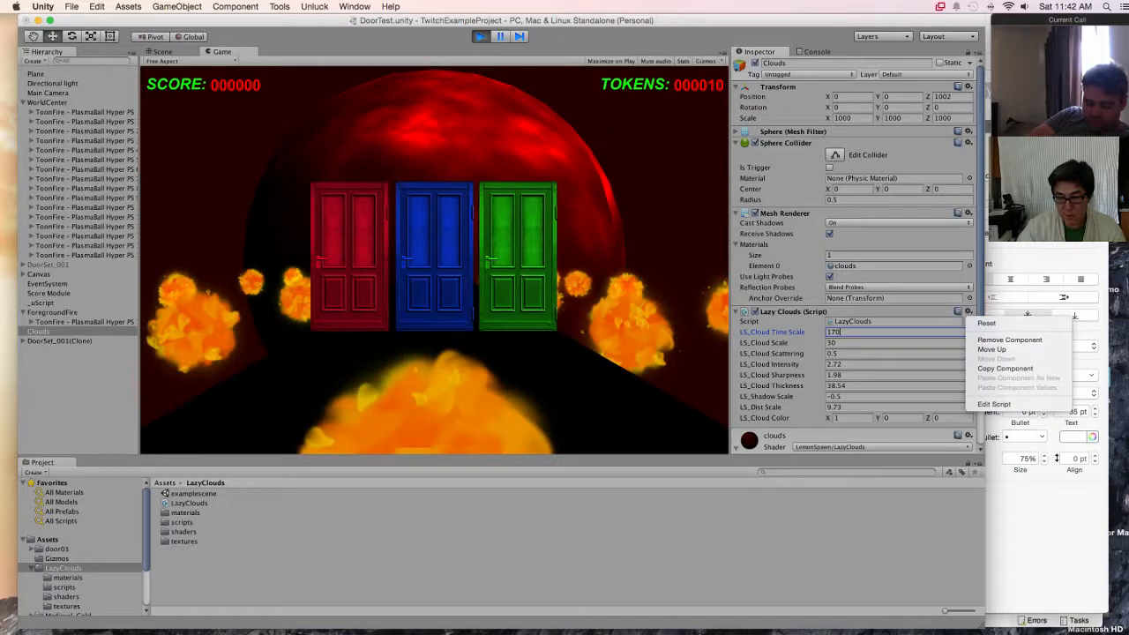
left_click(1005, 368)
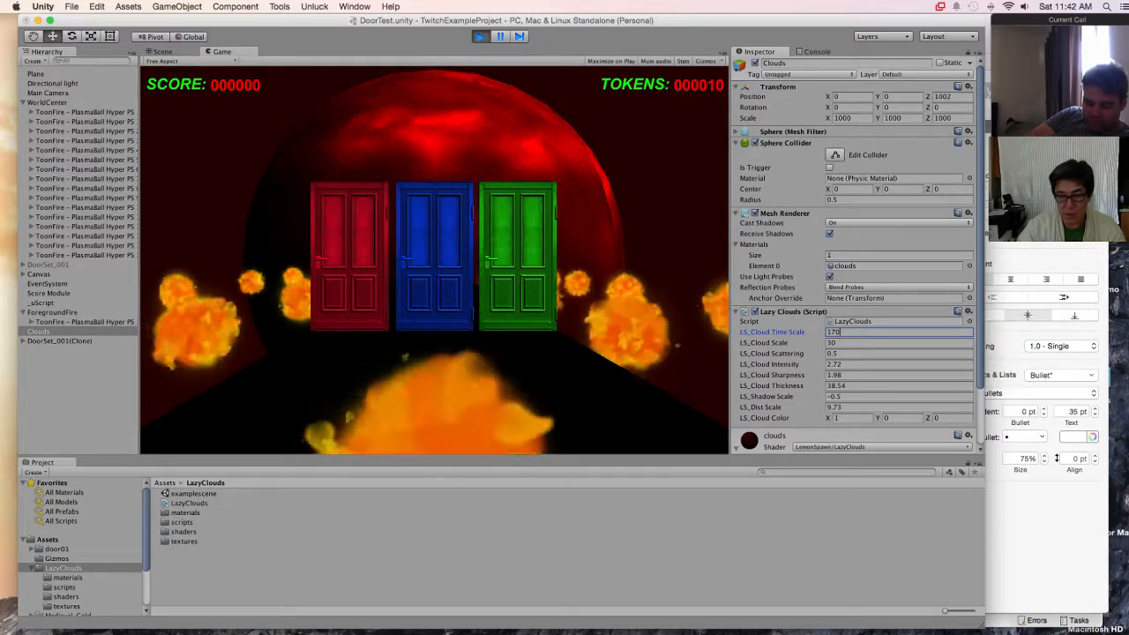
key("super+p")
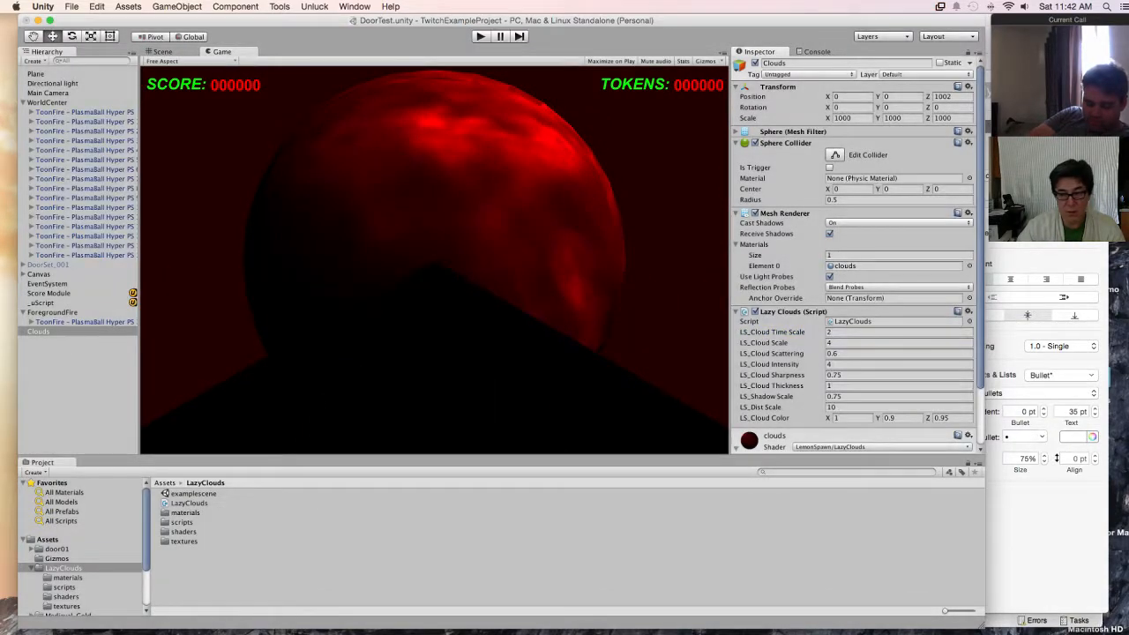
Step: Remove the Lazy Clouds component from the Clouds sphere and paste the copied component as new in its place
left_click(968, 312)
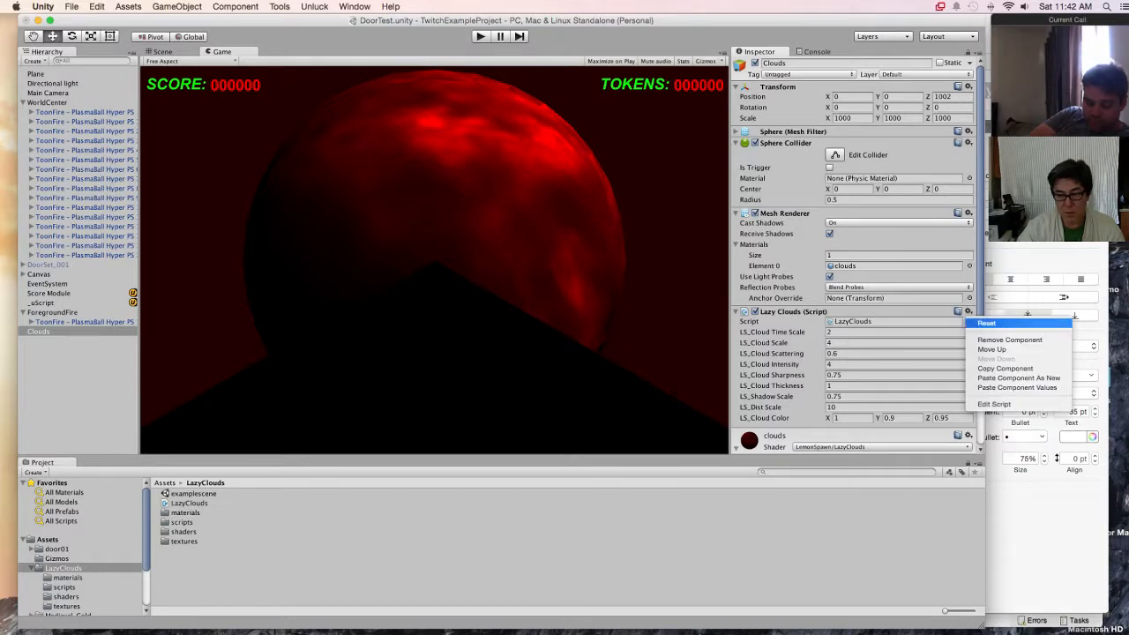
left_click(1001, 341)
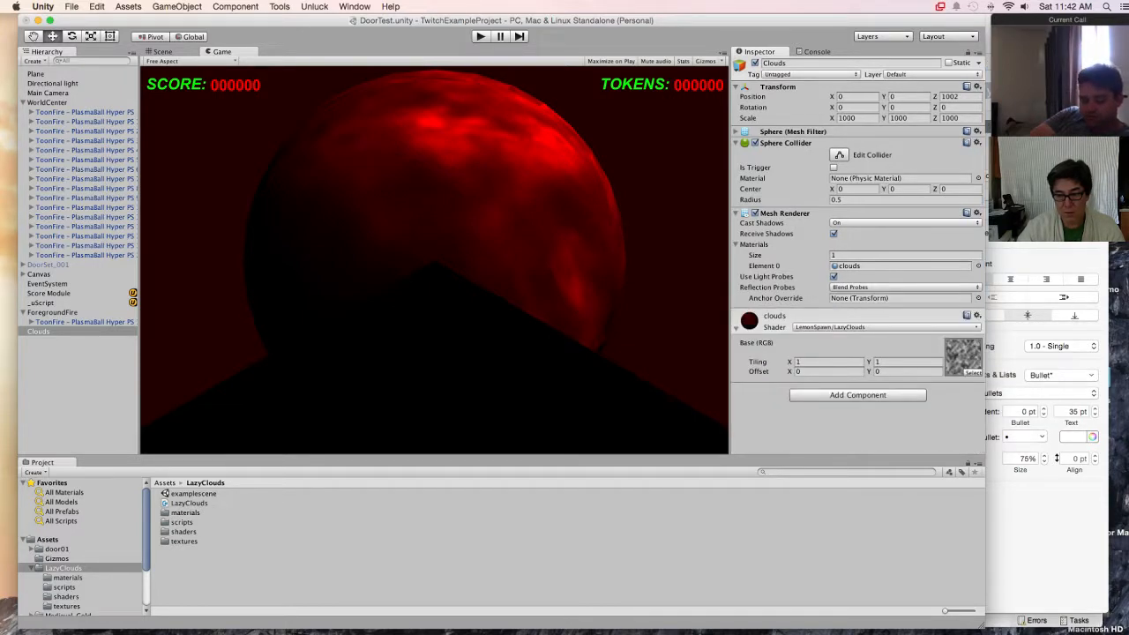
left_click(977, 214)
left_click(1015, 279)
left_click(977, 213)
left_click(976, 213)
left_click(976, 213)
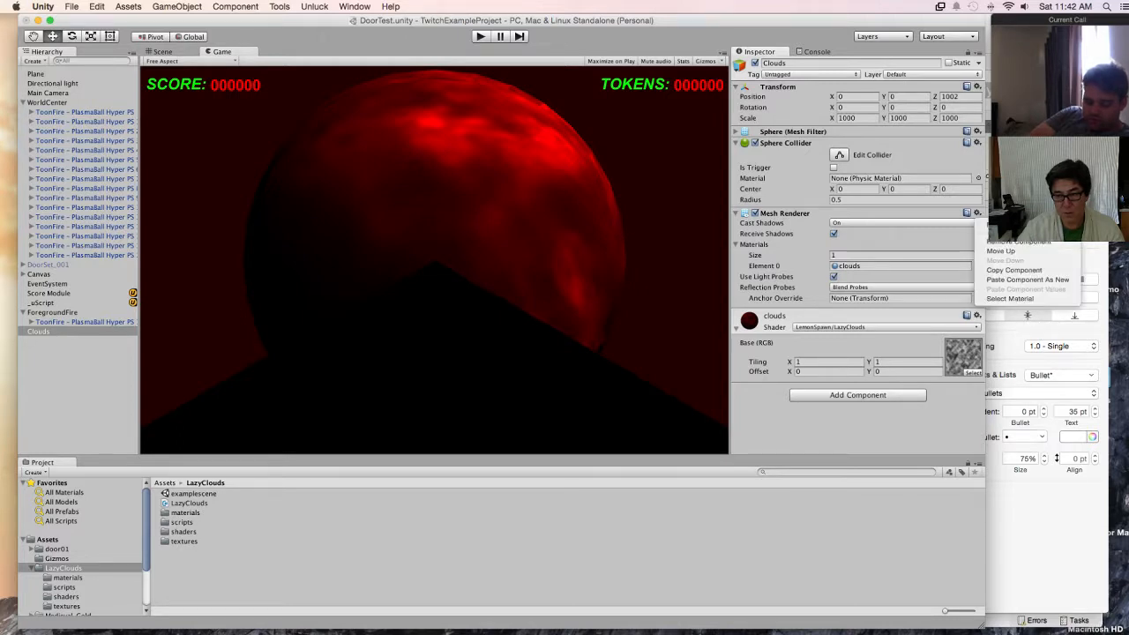
left_click(1028, 280)
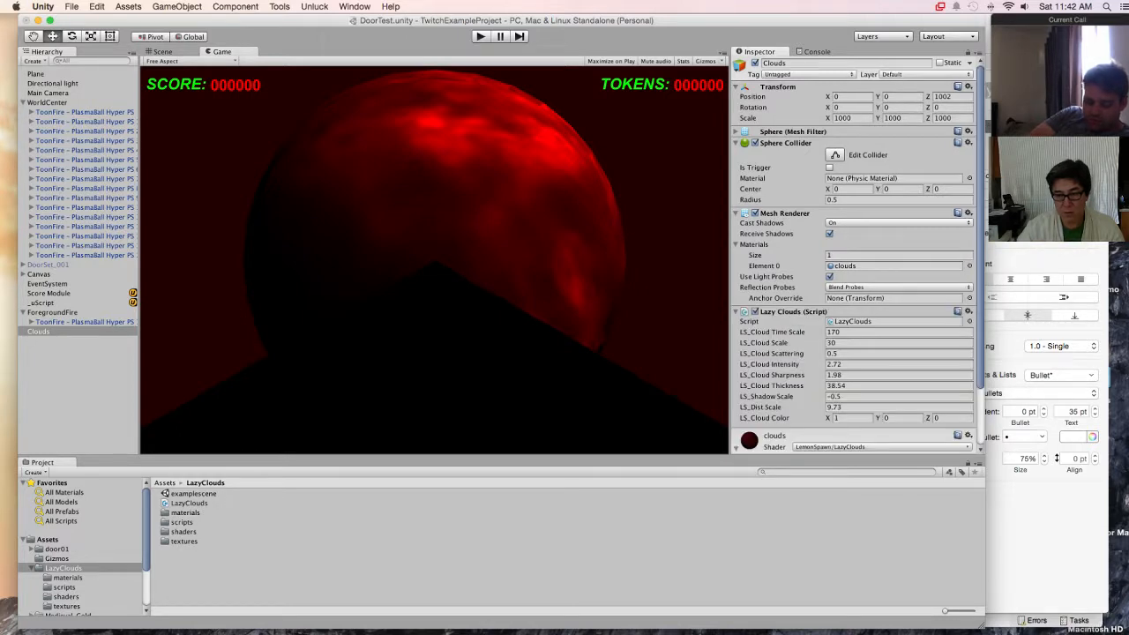
scroll(853, 256, "down", 2)
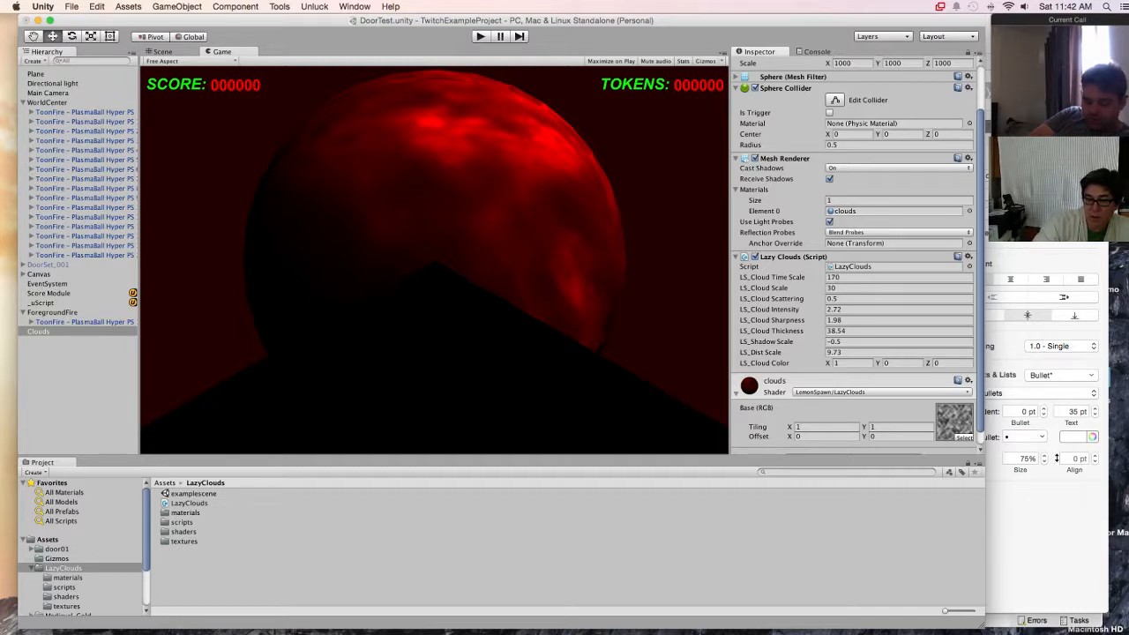
scroll(856, 256, "down", 1)
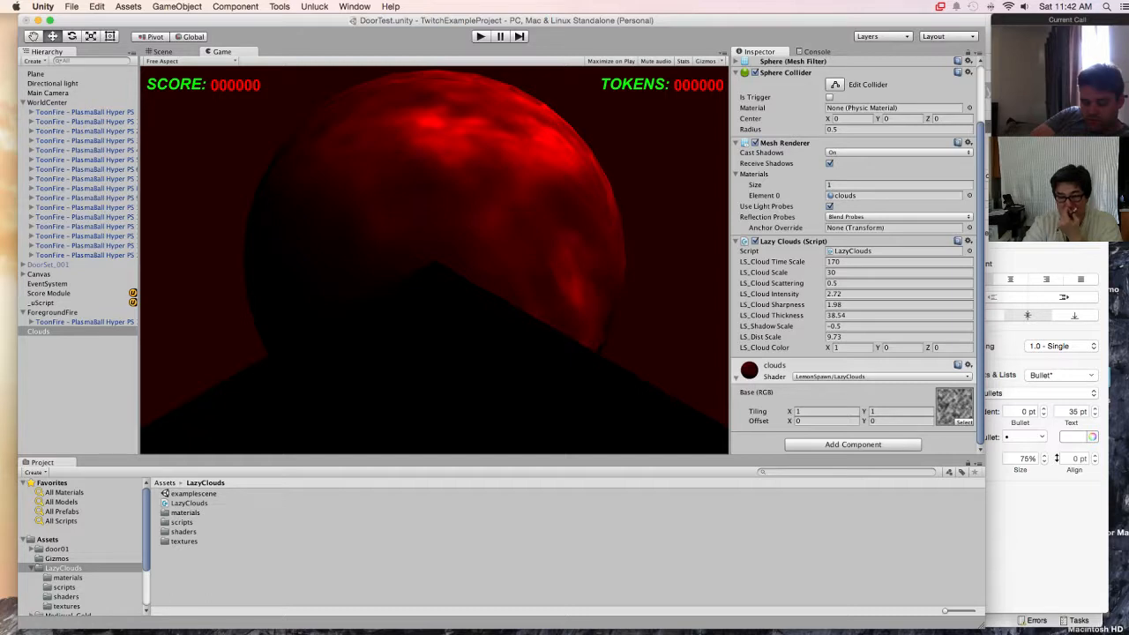
left_click(969, 241)
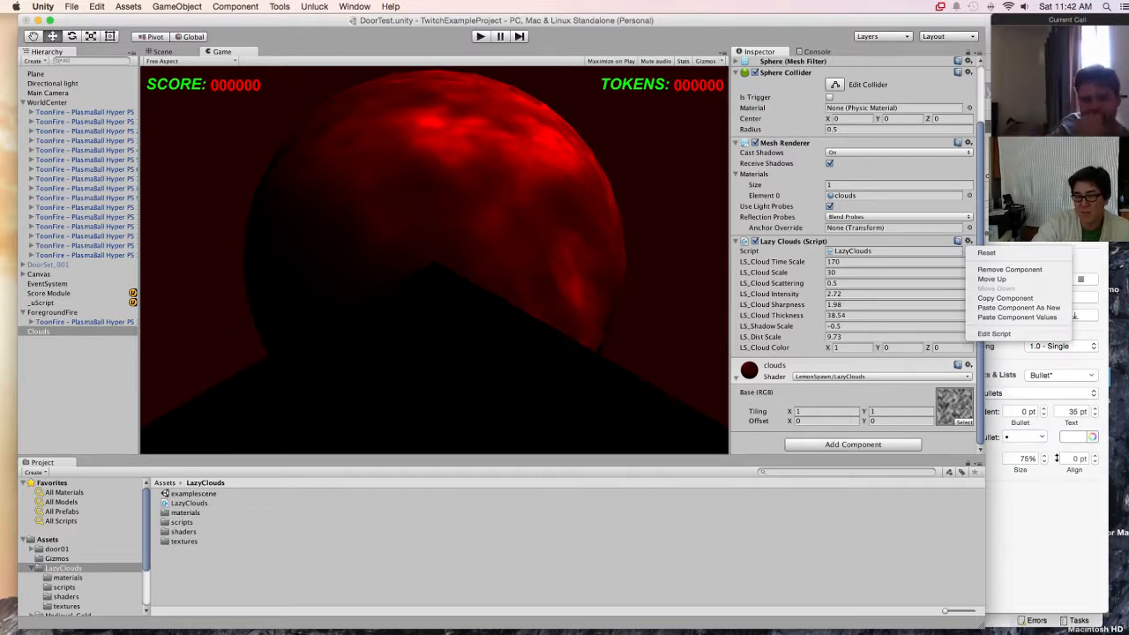
key("Escape")
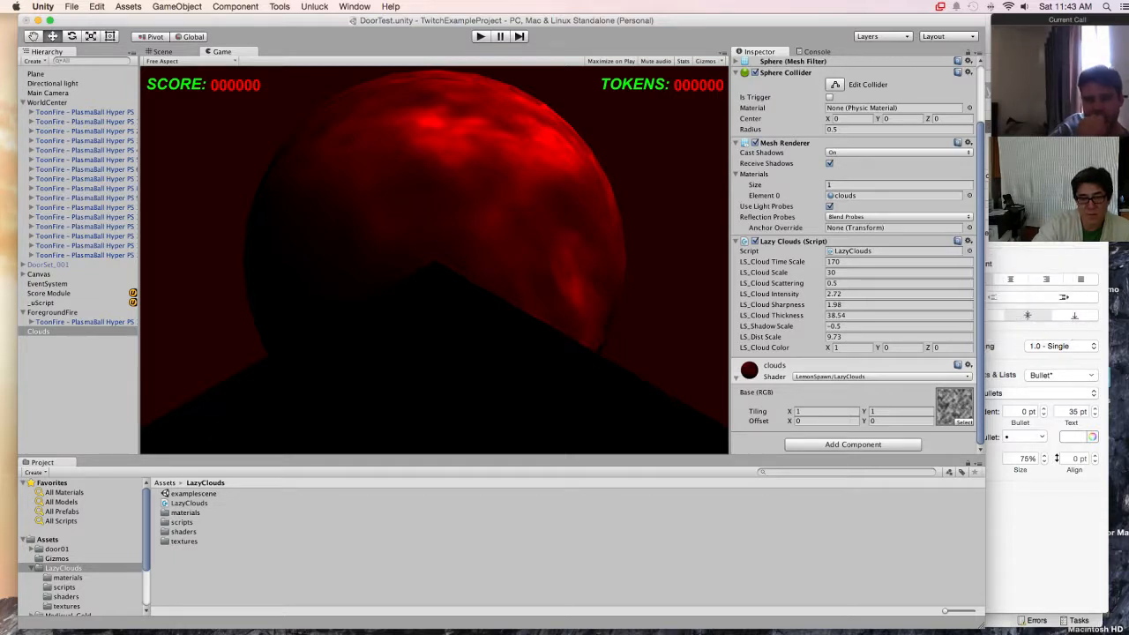
Step: Try a cloud intensity of 5 on the Clouds sphere during play mode, and stop the game
key("super+p")
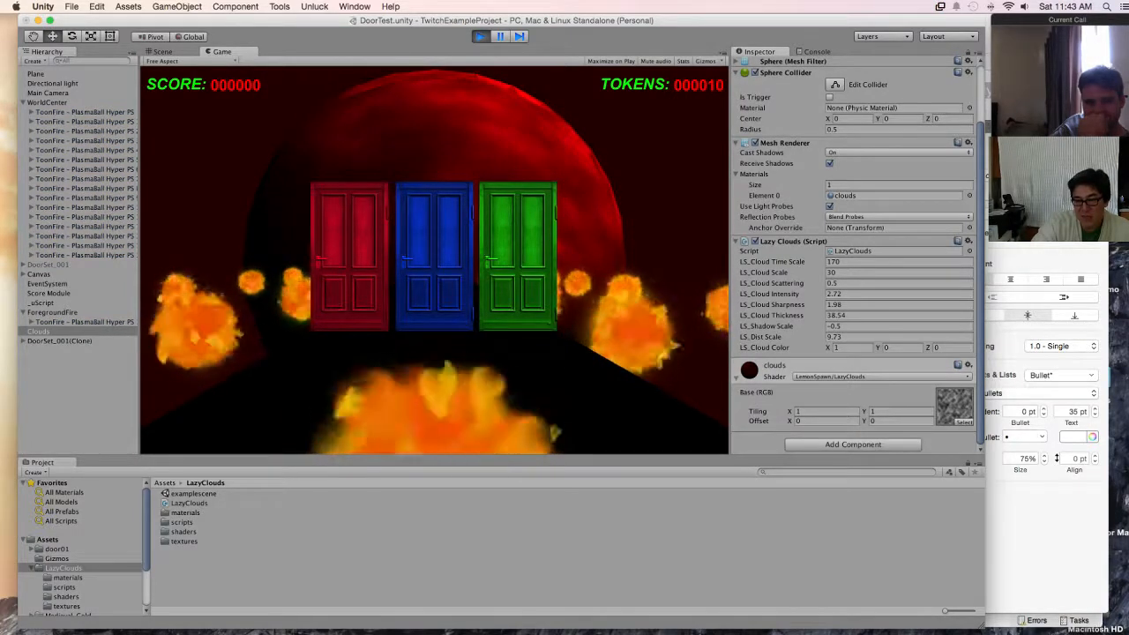
left_click(844, 294)
left_click_drag(844, 294, 815, 294)
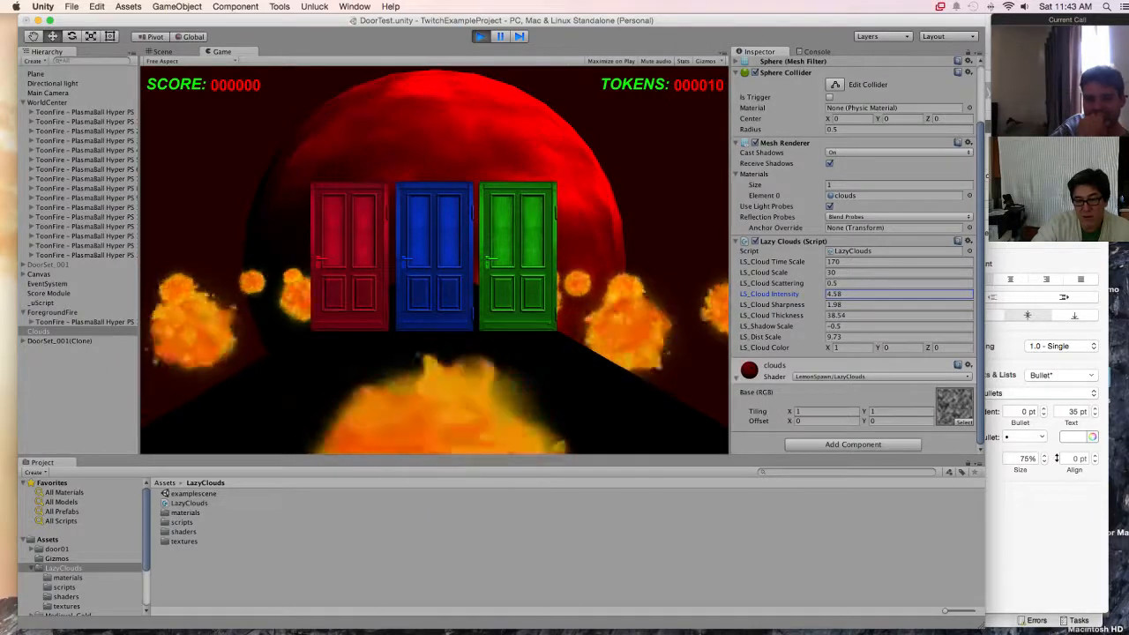
left_click(836, 294)
type("5")
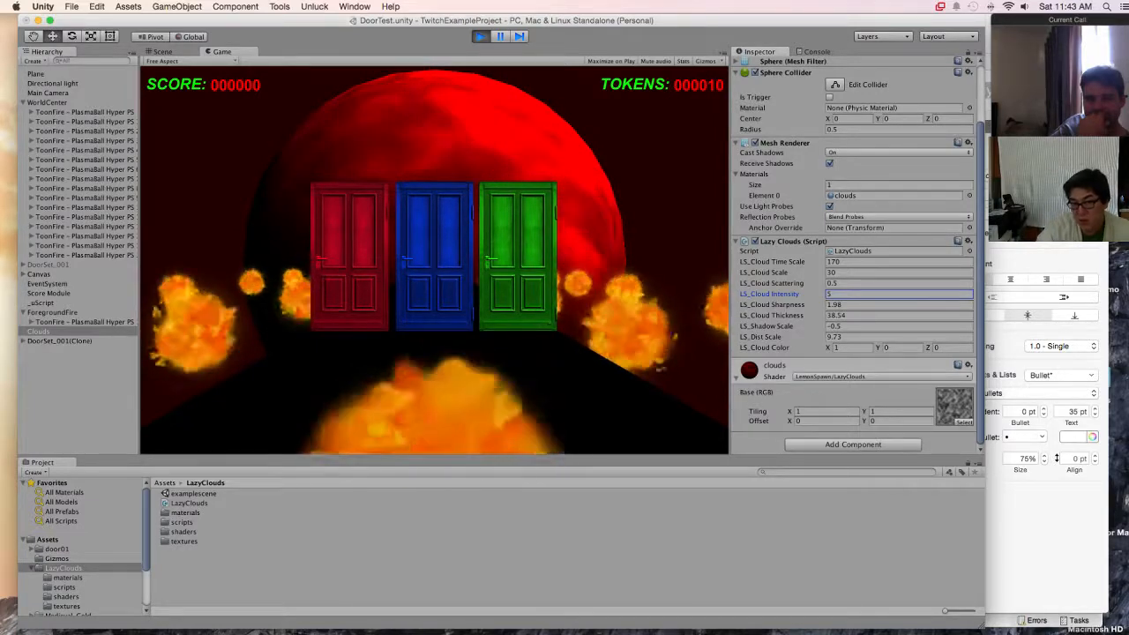
key("super+p")
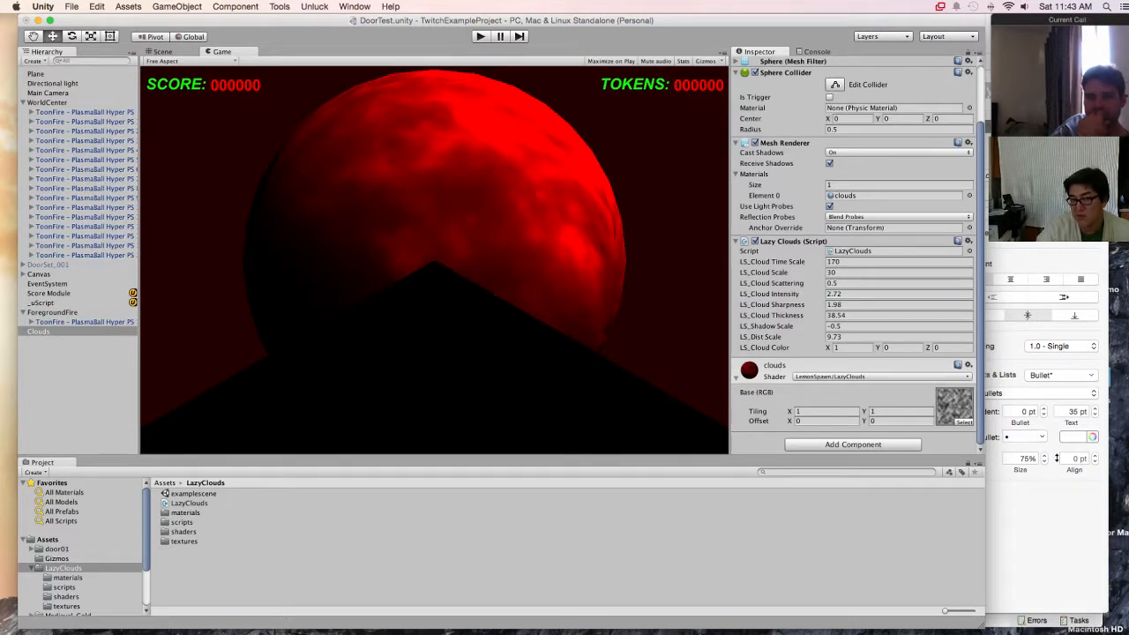
Step: Set the Clouds sphere's LS_Cloud Intensity to 4 during play, copy the Lazy Clouds component and stop play mode
key("super+p")
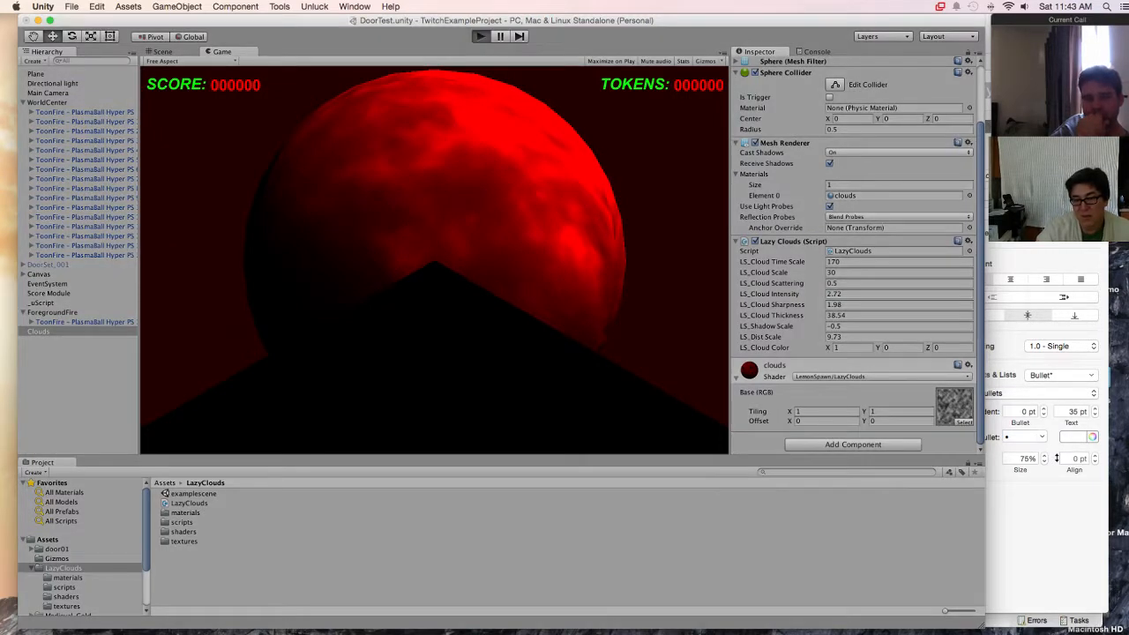
left_click_drag(773, 294, 794, 294)
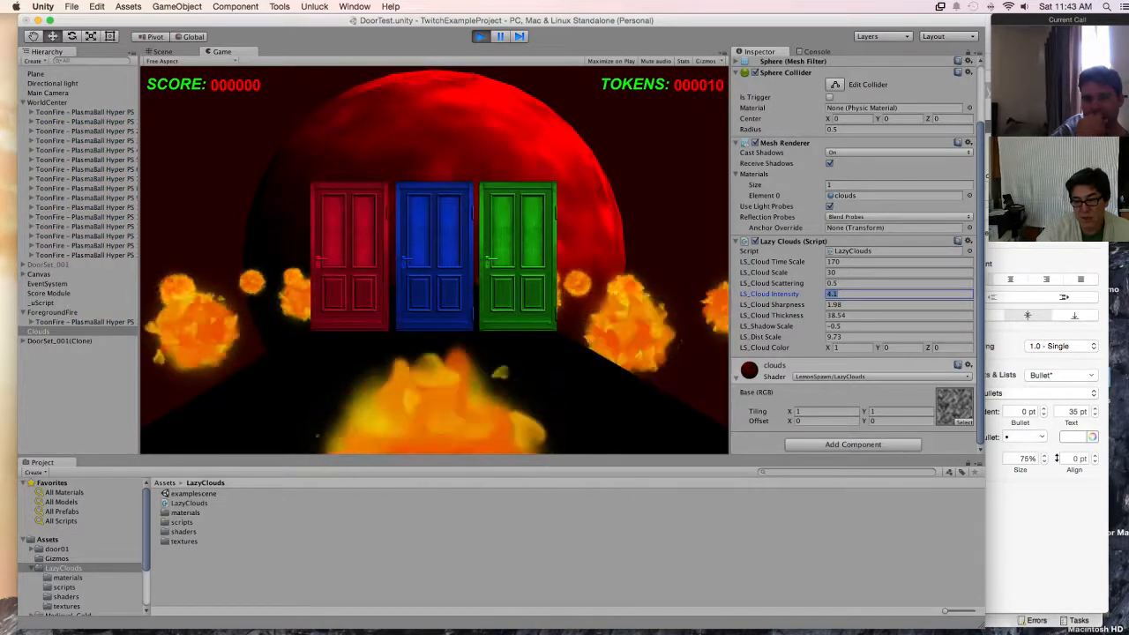
type("4")
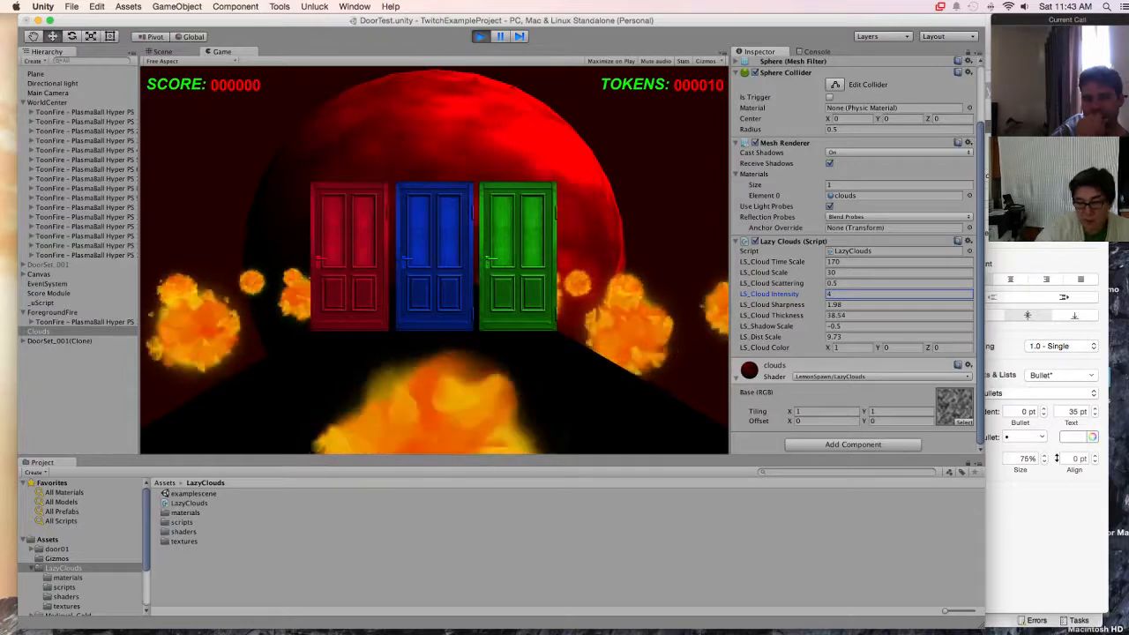
left_click(967, 241)
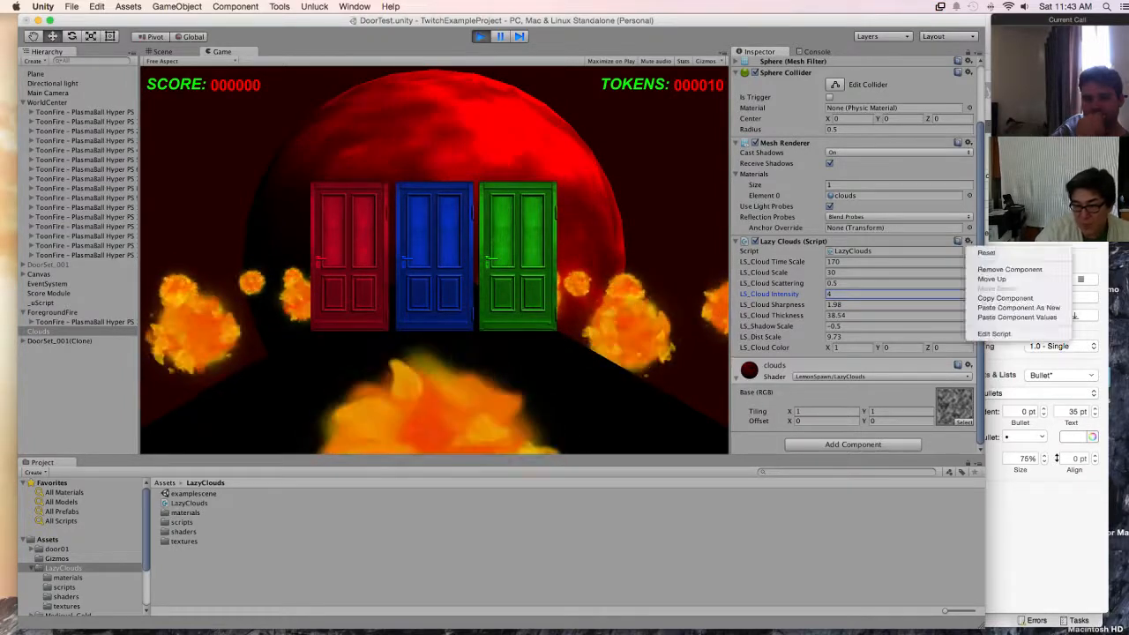
left_click(1005, 298)
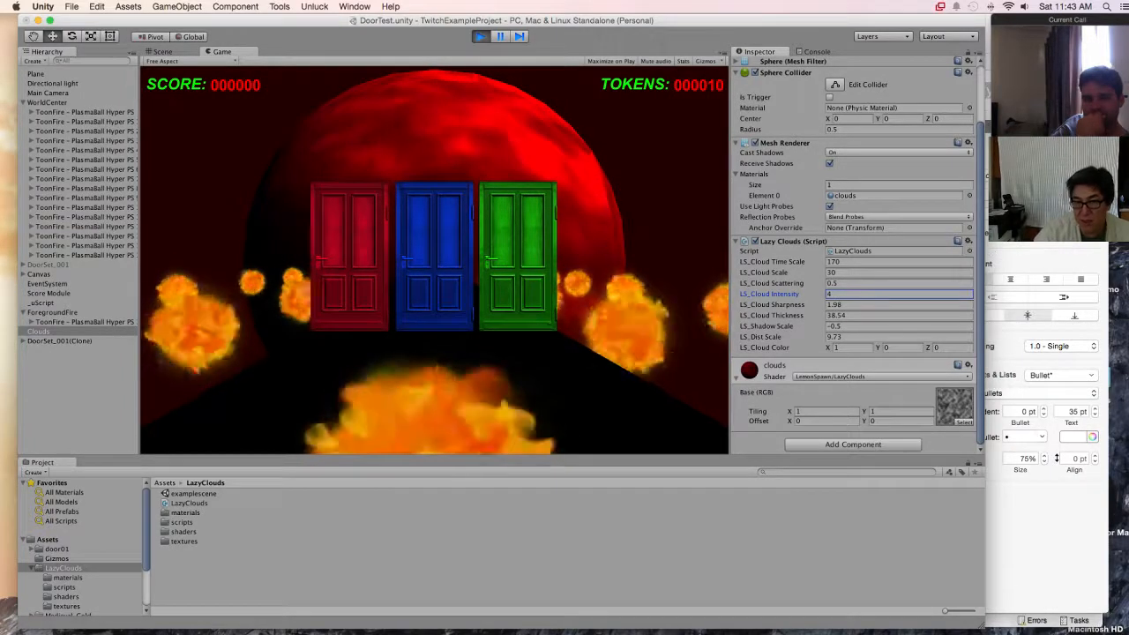
key("super+p")
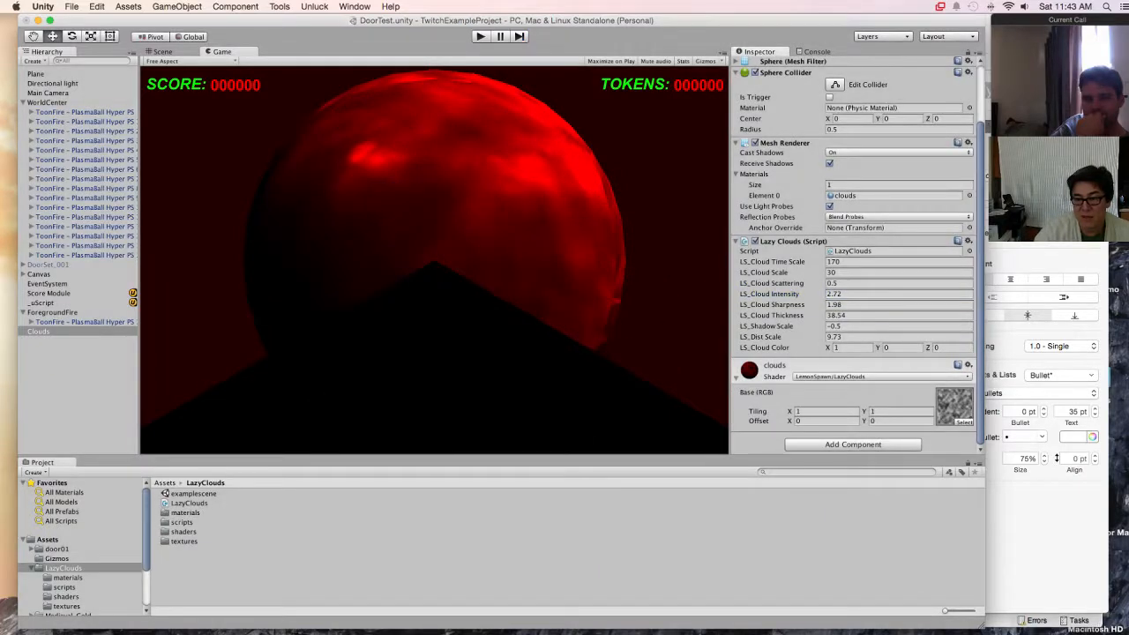
Step: Replace the Clouds sphere's Lazy Clouds component with the copied one, pasted as a new component
left_click(968, 241)
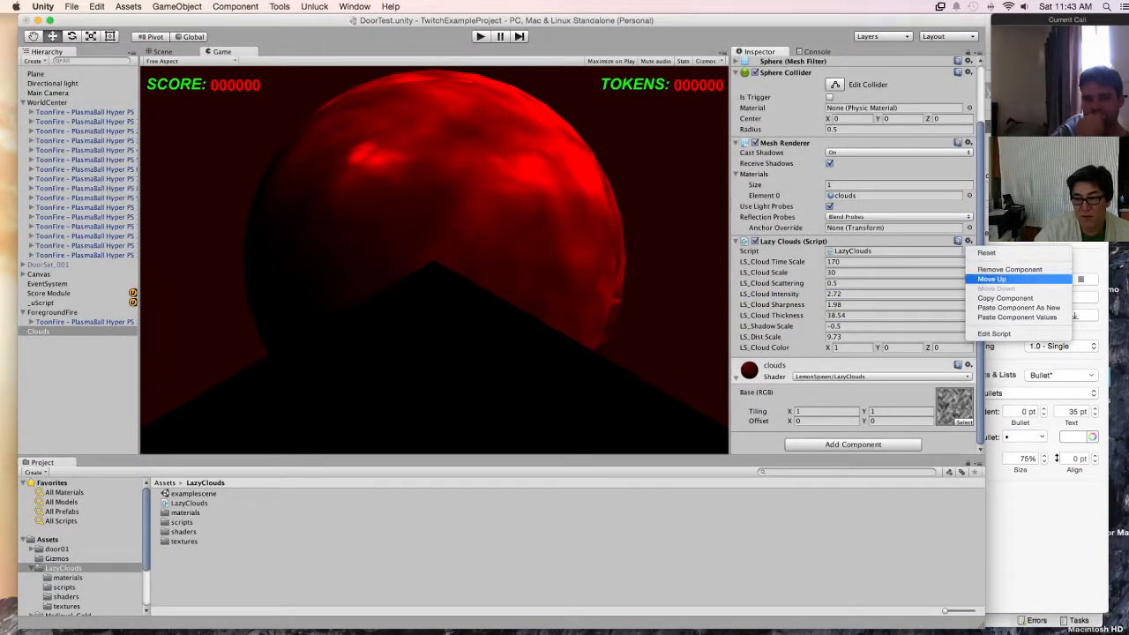
left_click(1010, 269)
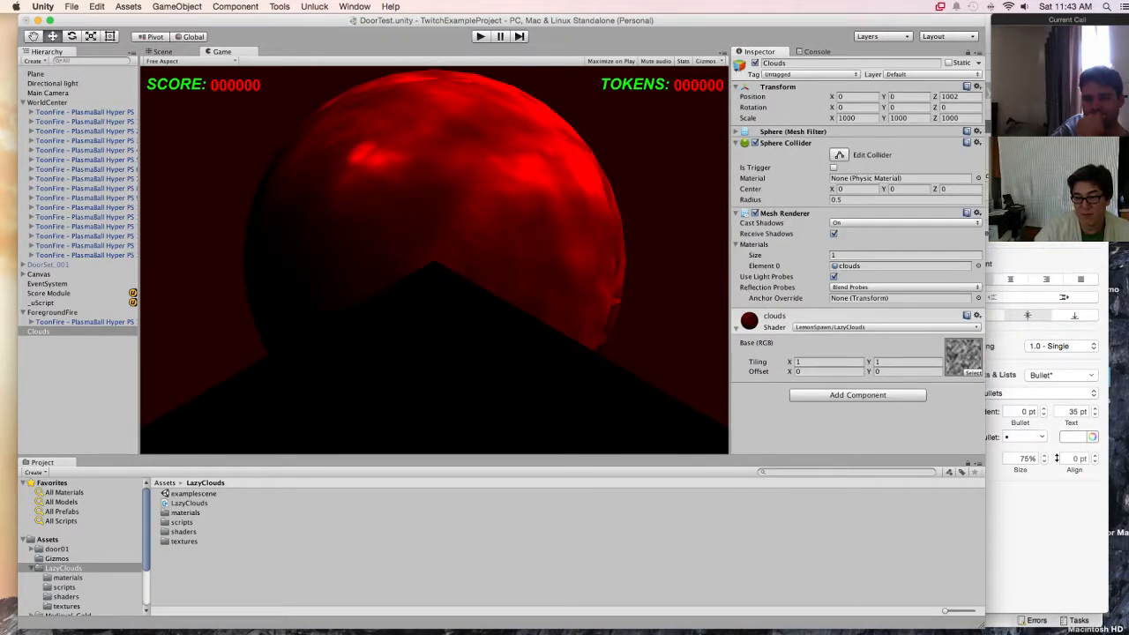
left_click(977, 315)
key("Escape")
left_click(978, 213)
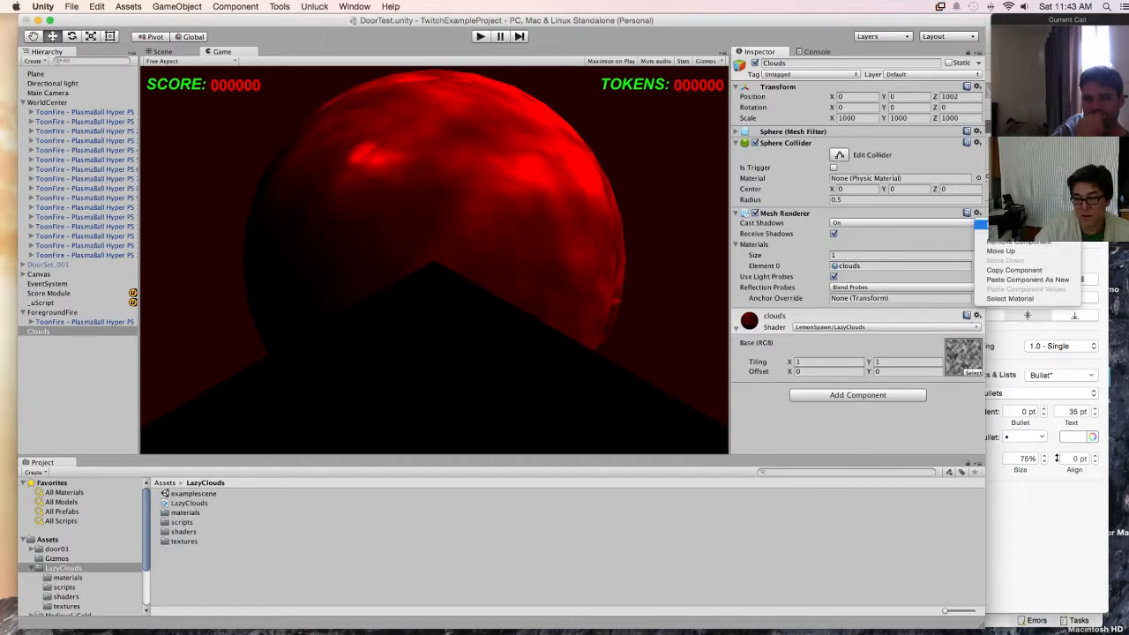
left_click(1028, 279)
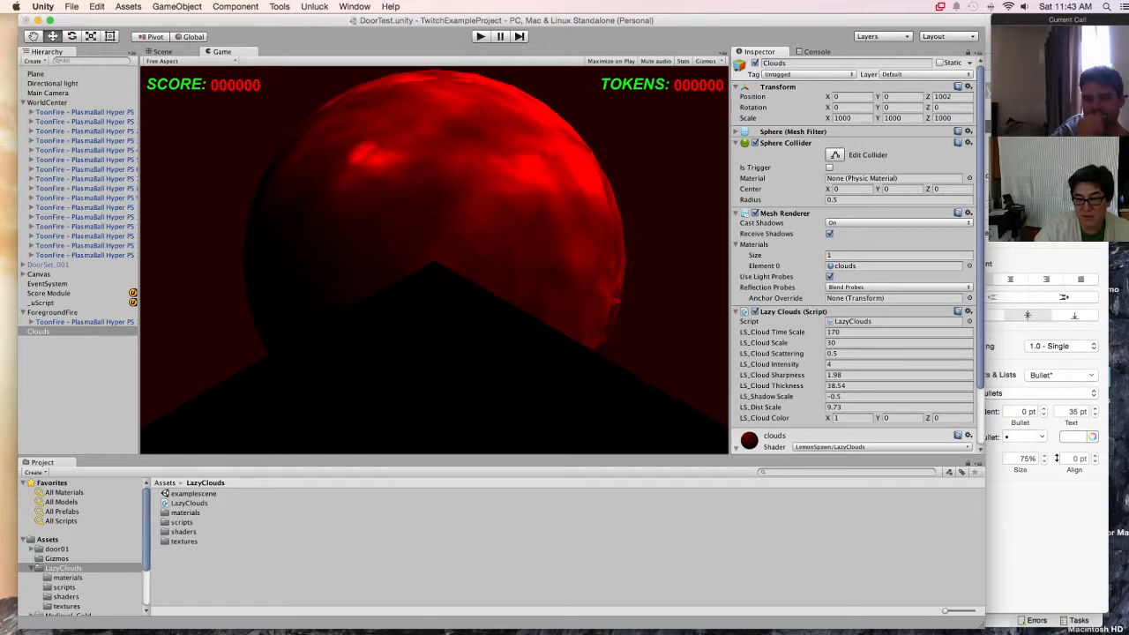
Step: Run the door game in play mode to check the brighter clouds, and stop it
scroll(854, 256, "down", 3)
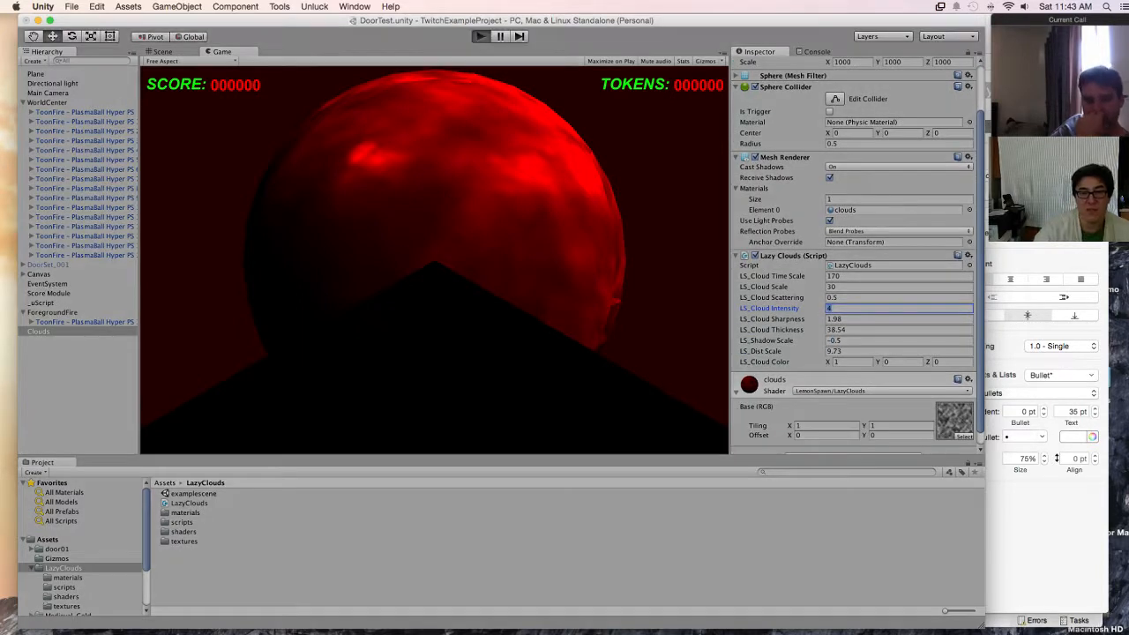
key("super+p")
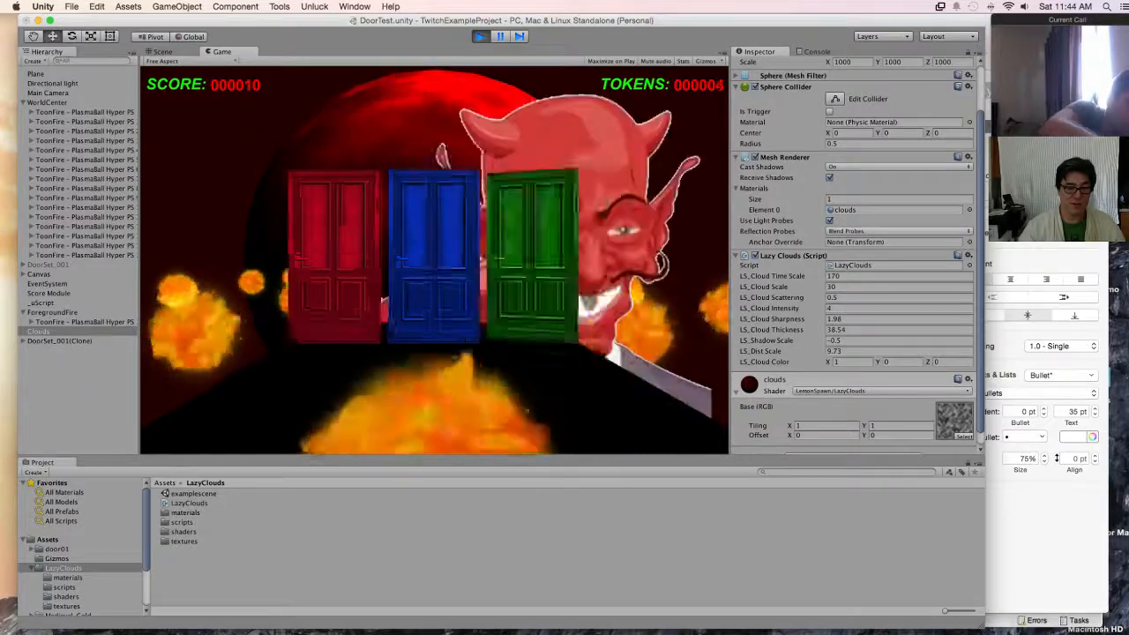
key("super+p")
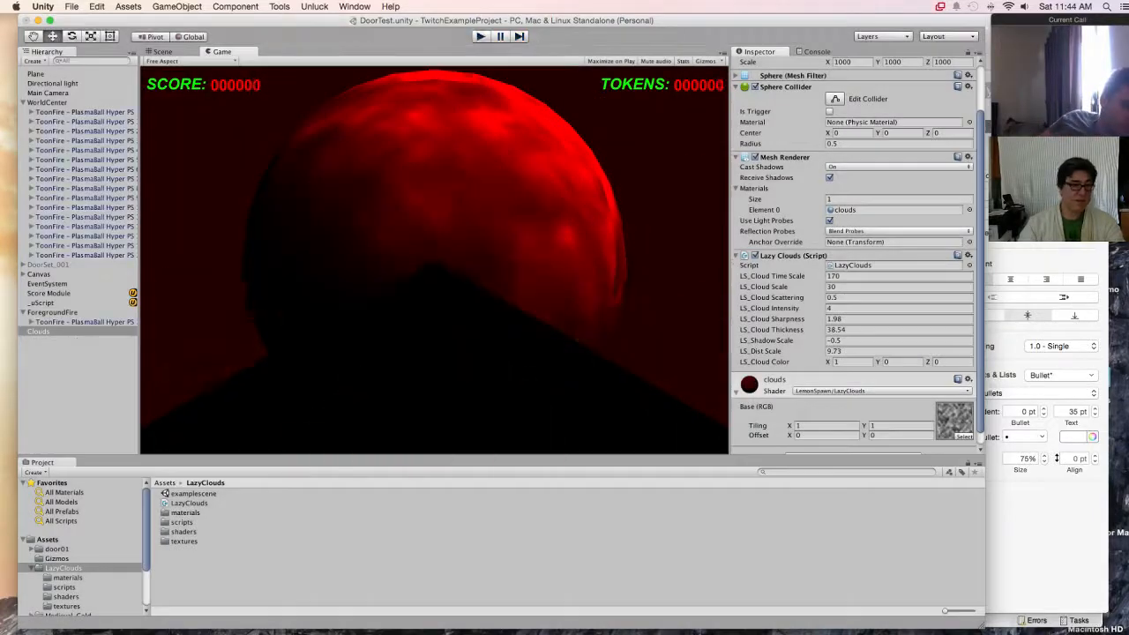
Step: Set the directional light's rotation to 0 on all axes and test the lighting in play mode
left_click(53, 84)
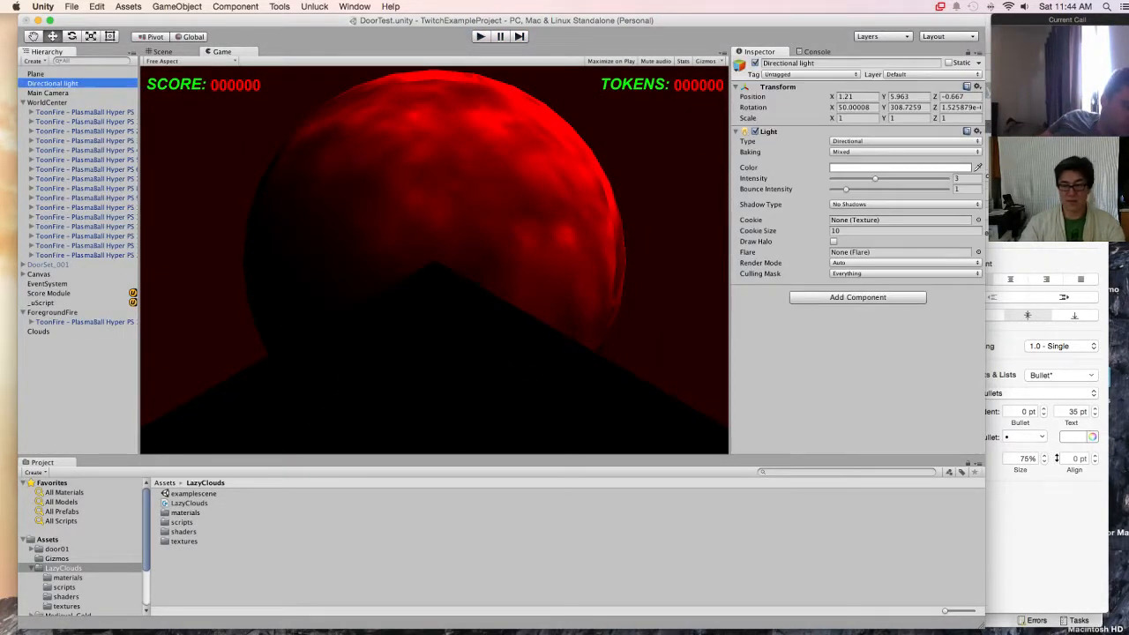
left_click(862, 107)
type("0")
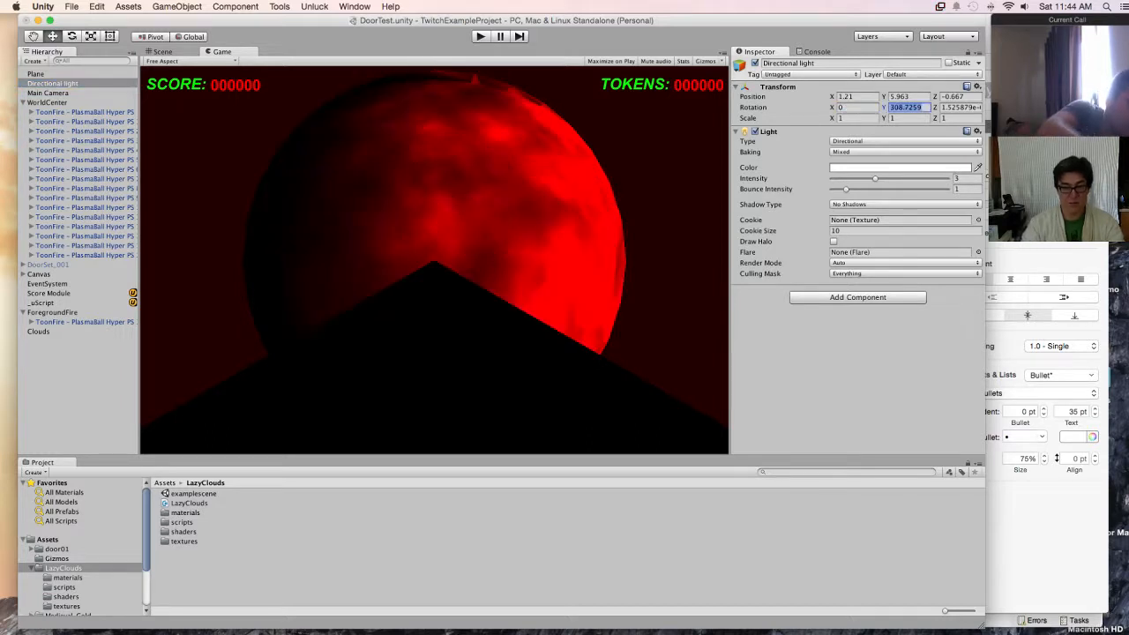
key("Tab")
type("0")
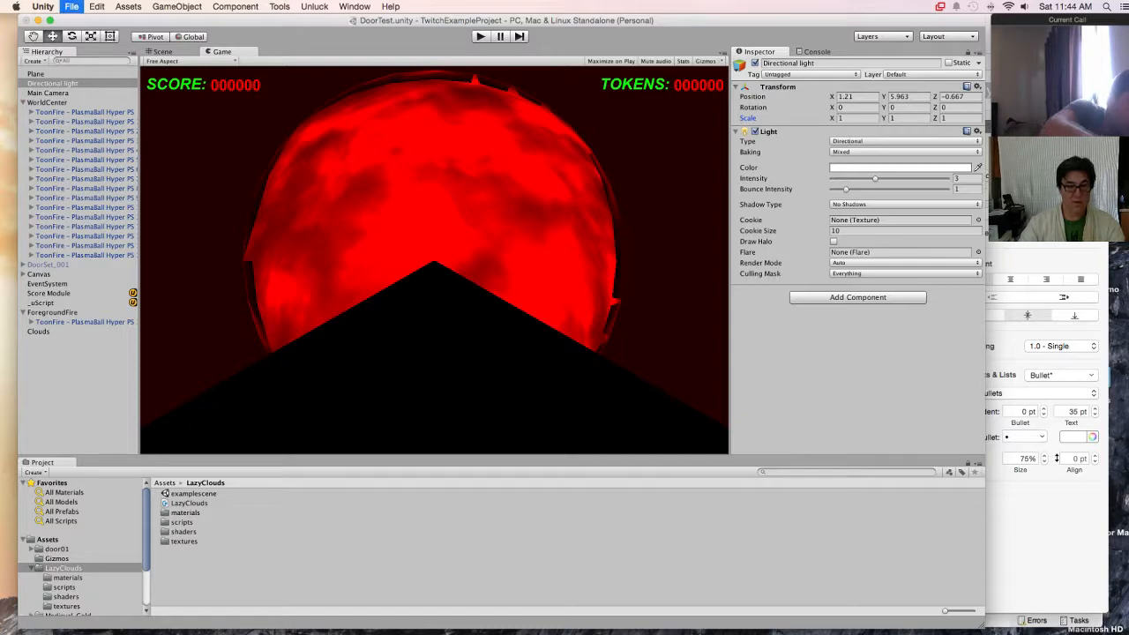
key("super+p")
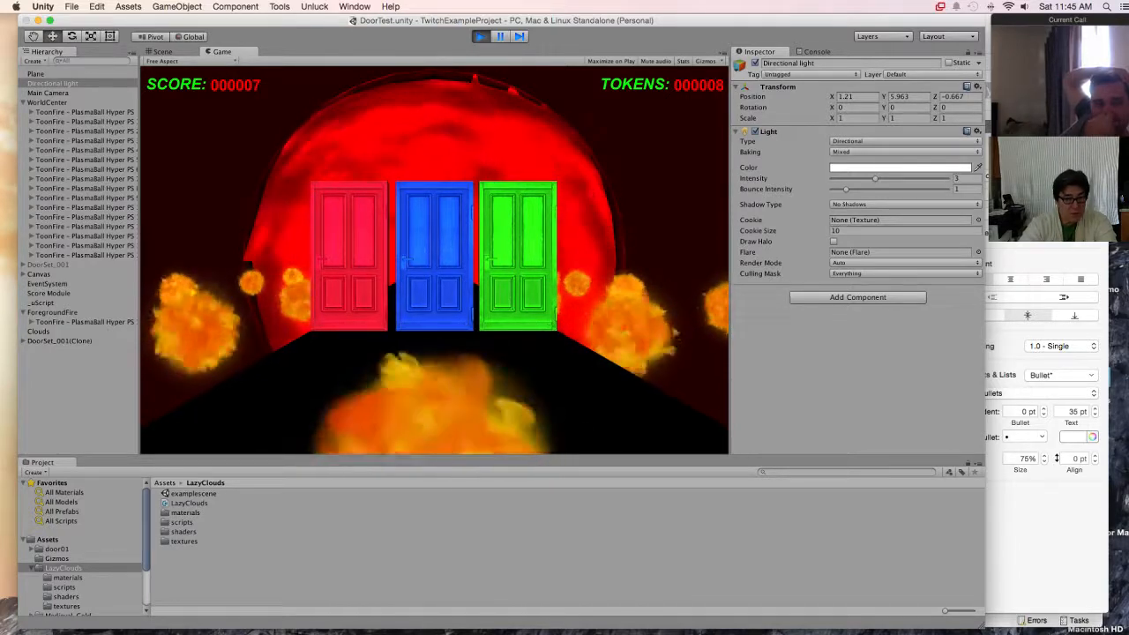
key("super+p")
Step: Set the Clouds sphere's Z position to 1000
left_click(39, 332)
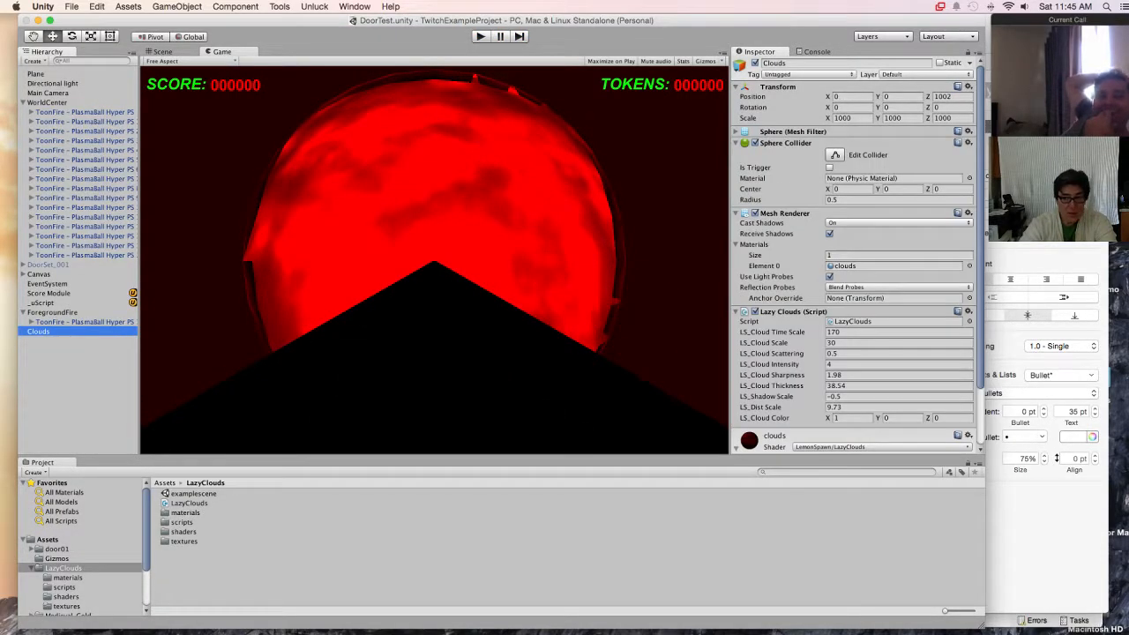
left_click(851, 97)
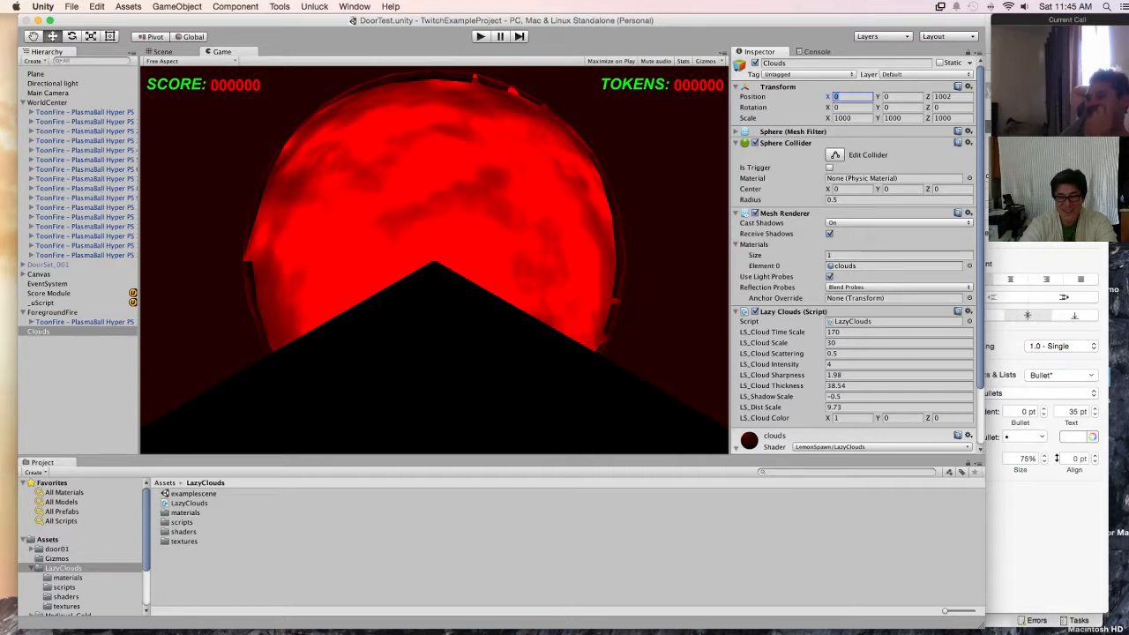
type("1000")
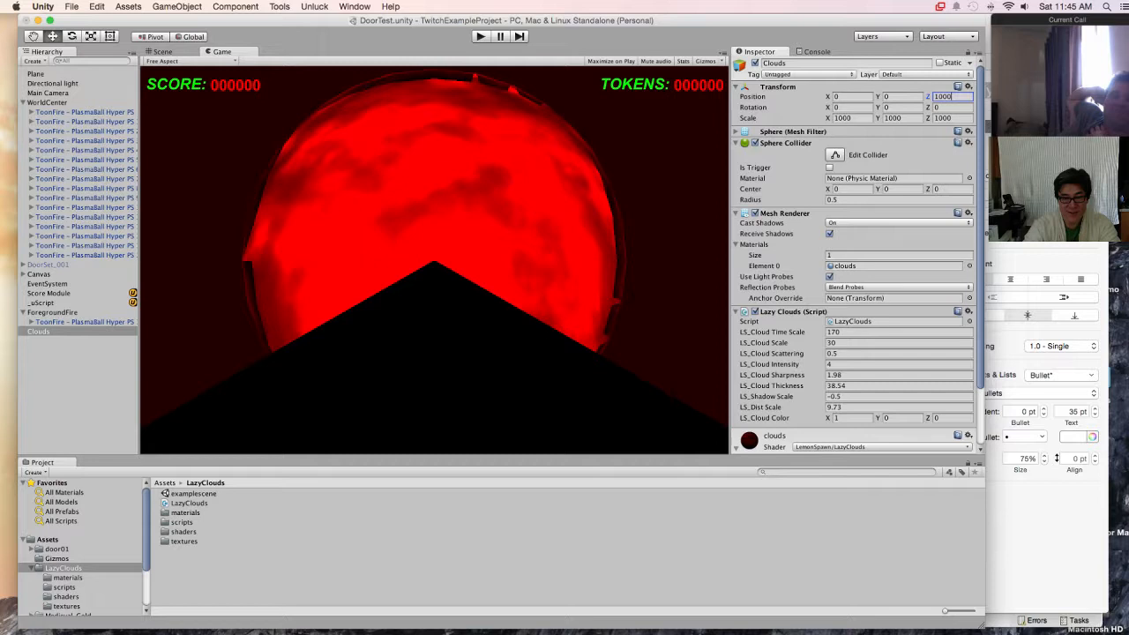
type("2000")
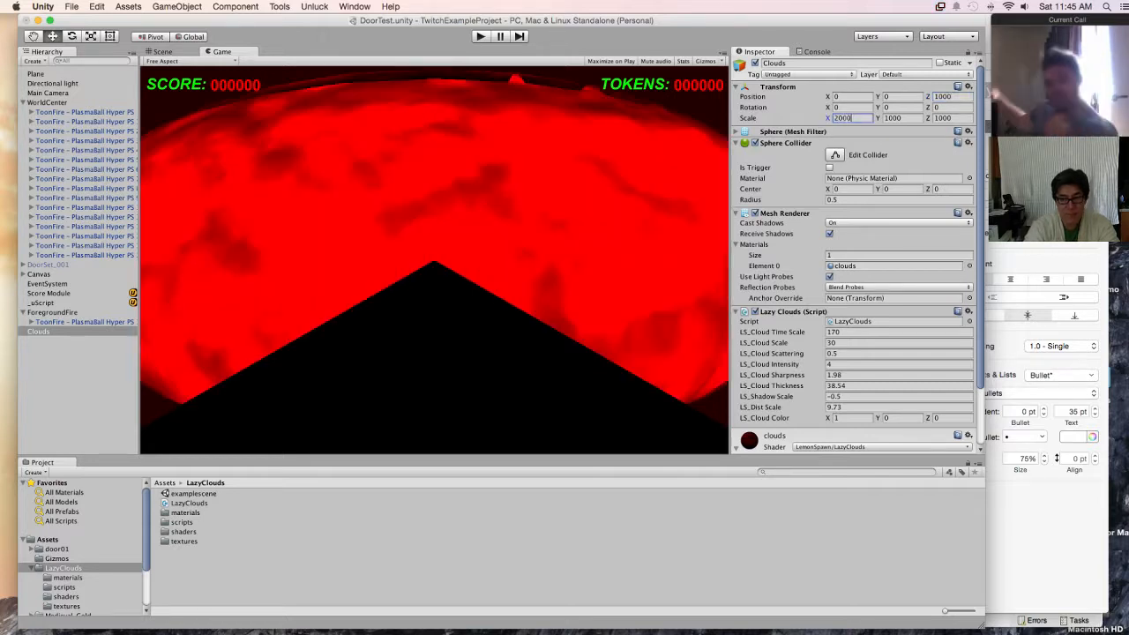
Step: Scale the Clouds sphere to 2000 on the X, Y and Z axes
key("Tab")
type("2000")
key("Tab")
type("20000")
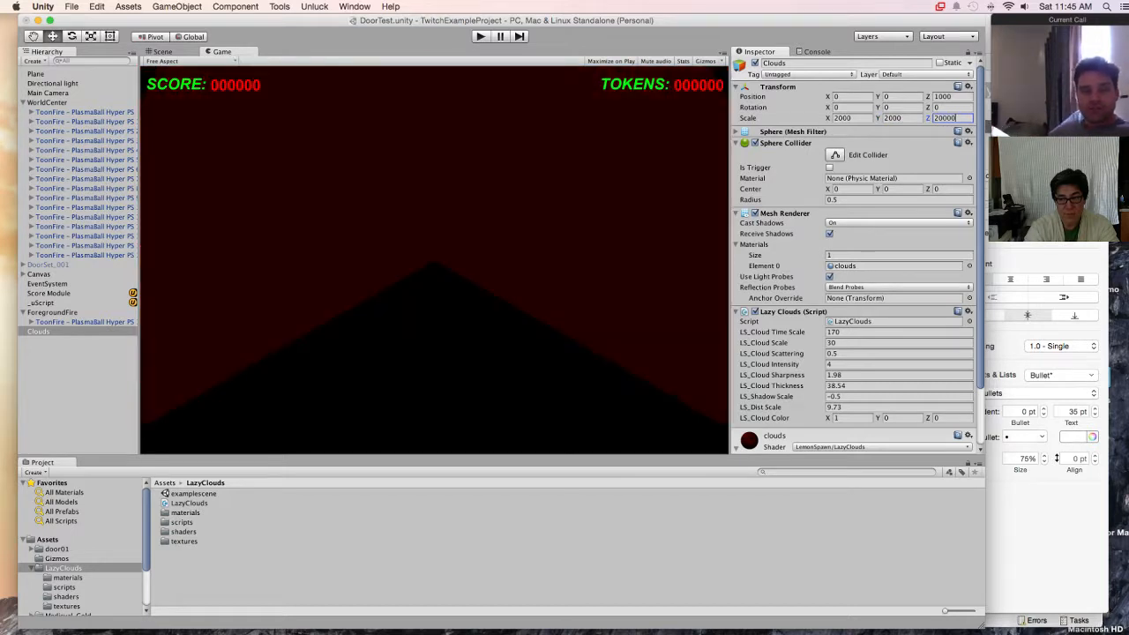
key("BackSpace")
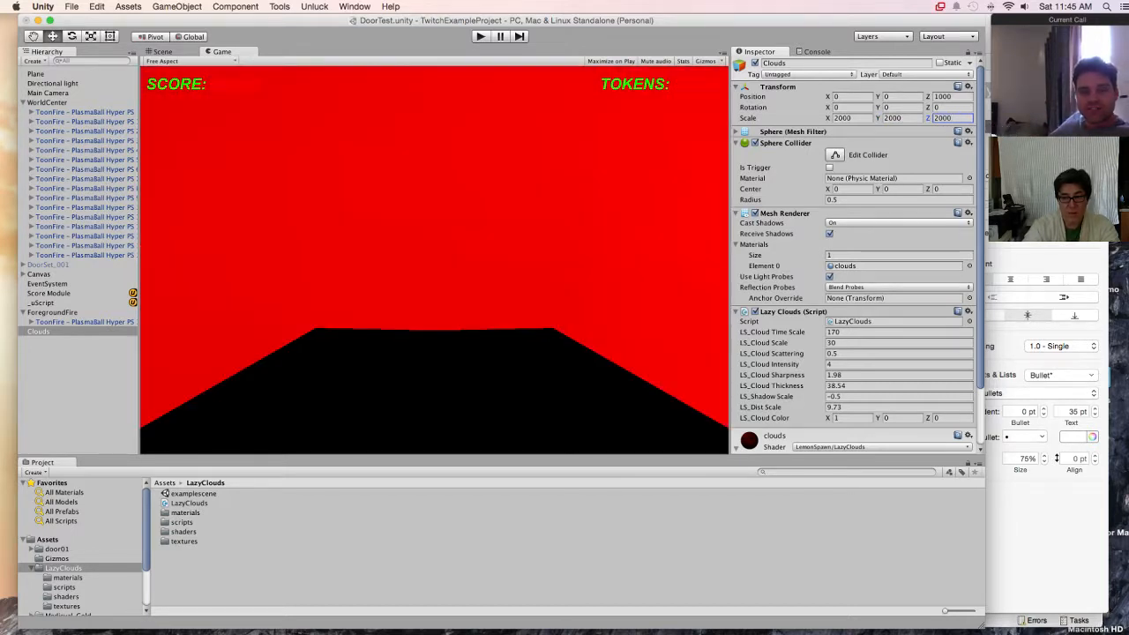
Step: Flatten the Clouds sphere to a Z scale of 100 and widen its X and Y scale to 2500
type("100")
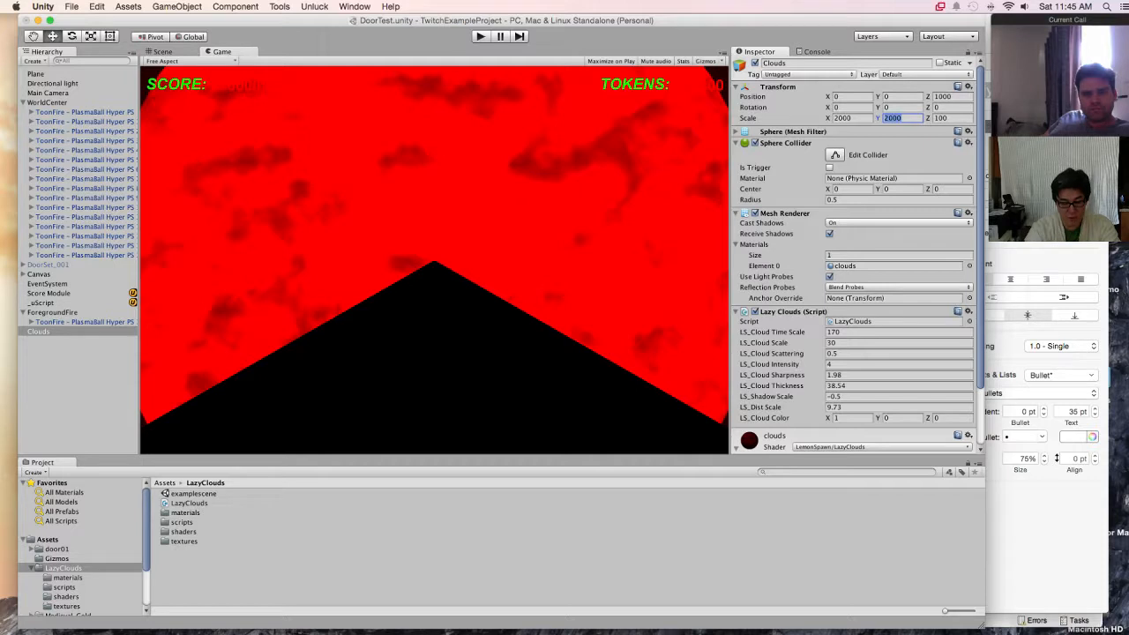
type("3")
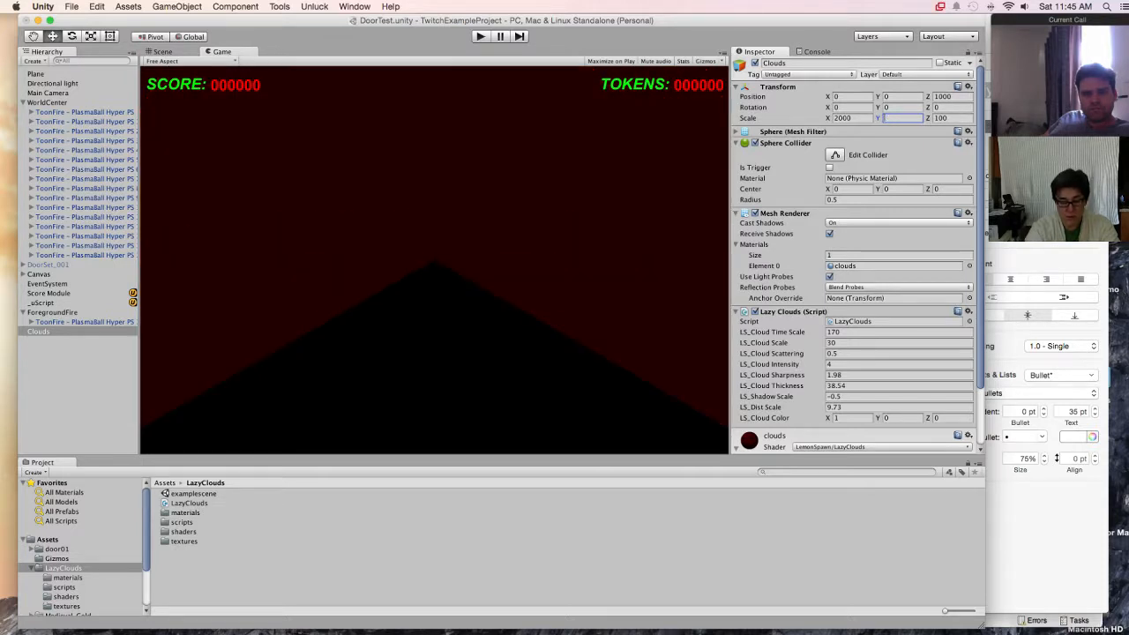
type("500")
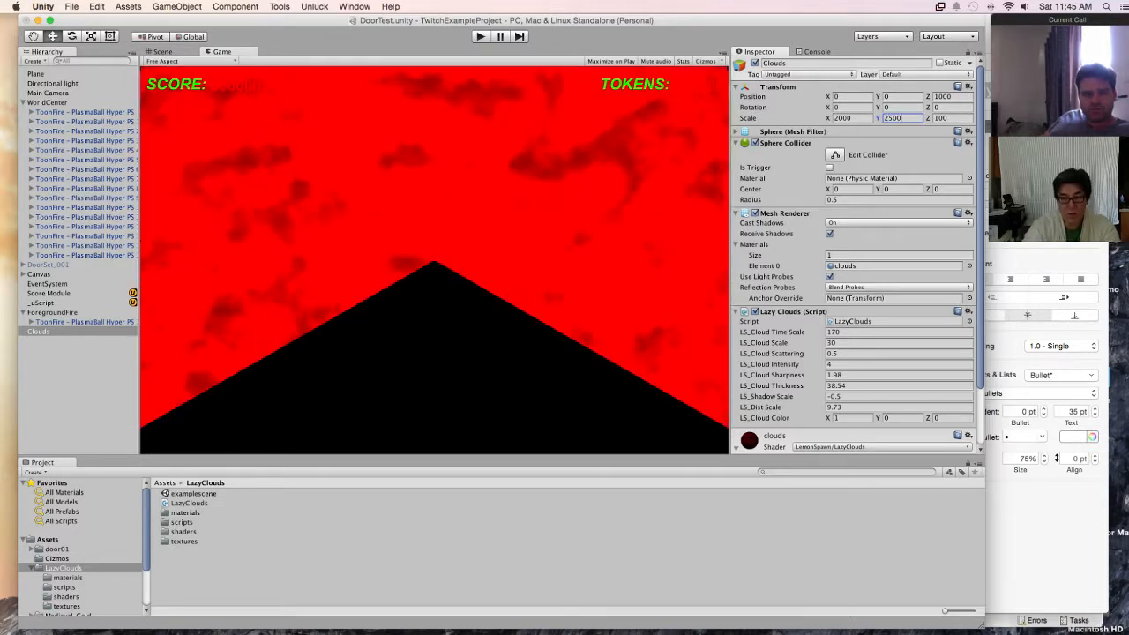
type("2500")
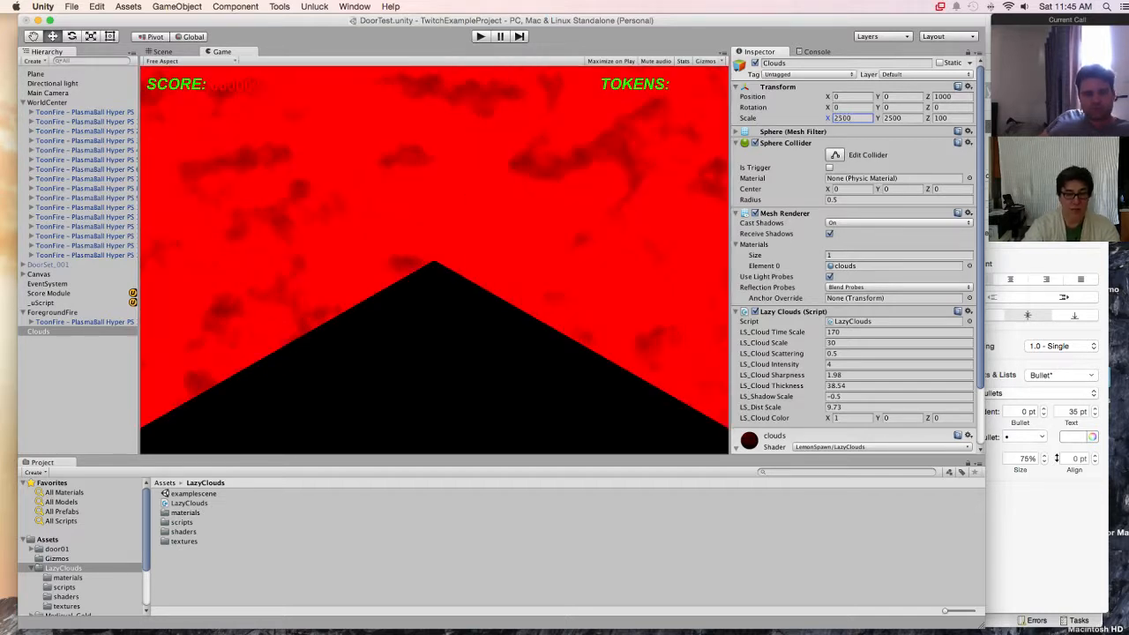
Step: Run the scene and expand DoorSet_001(Clone) and its three doors in the hierarchy
key("super+p")
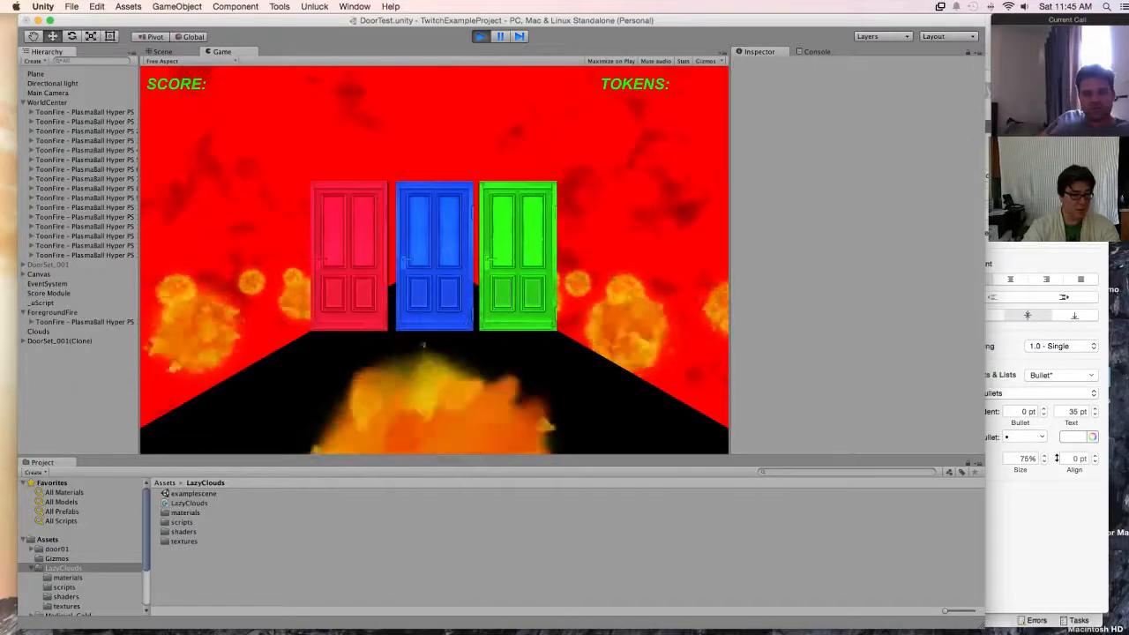
left_click(60, 341)
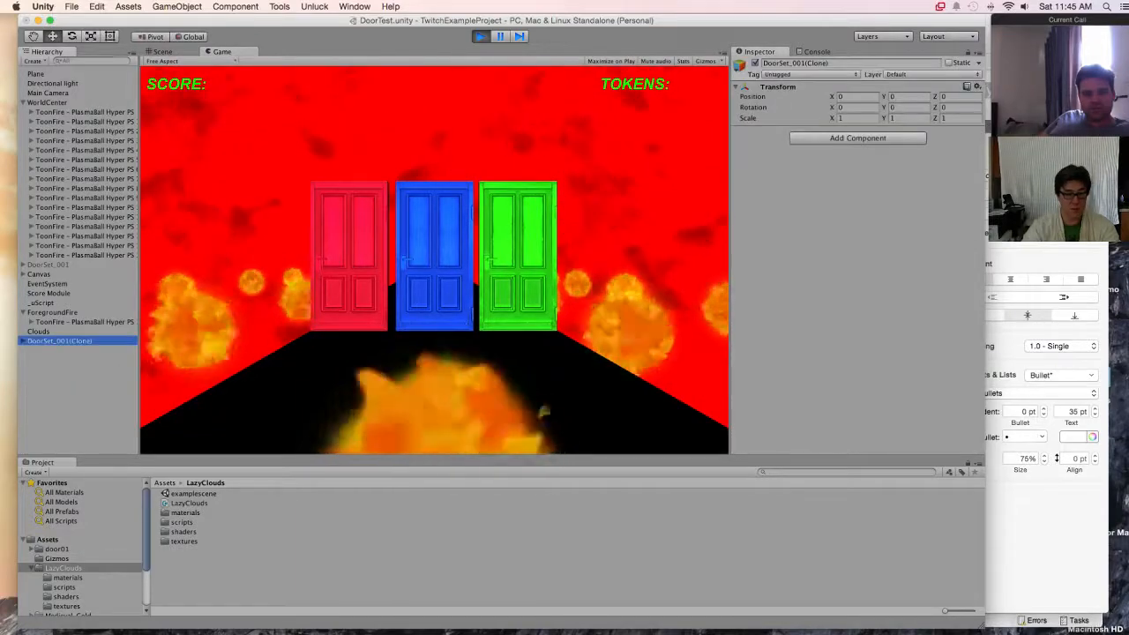
left_click(23, 341)
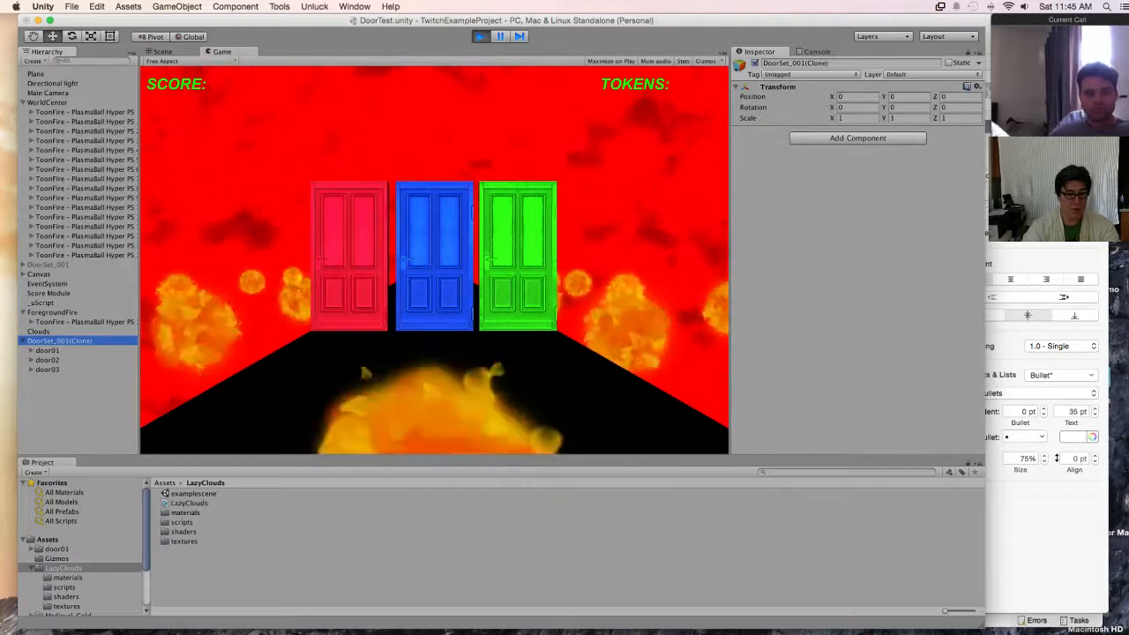
left_click(30, 352)
left_click(31, 369)
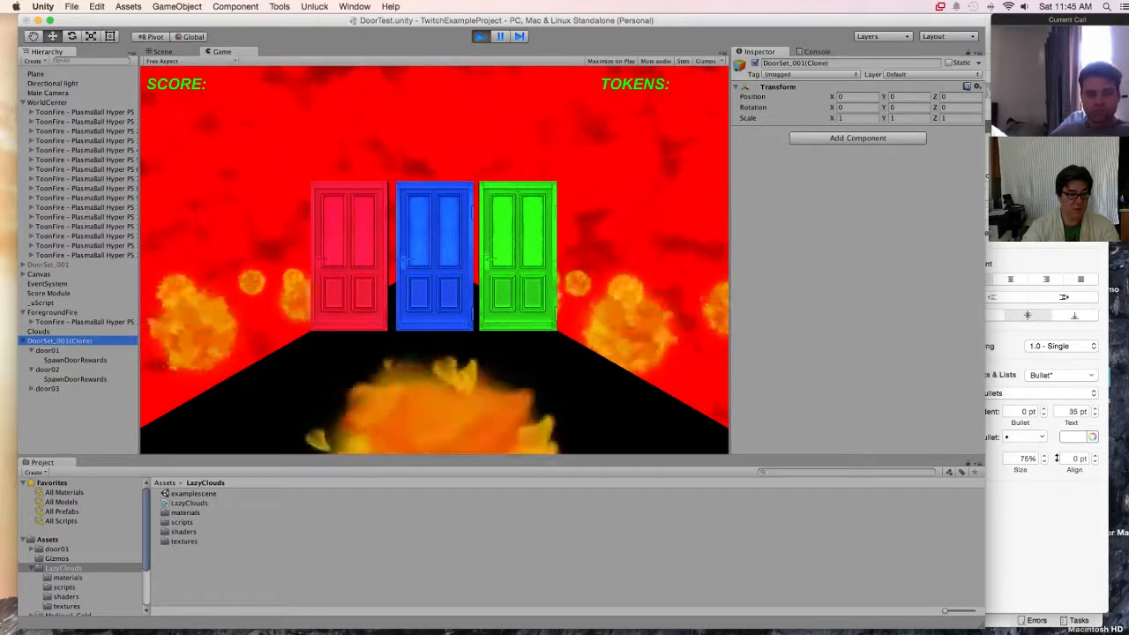
left_click(31, 388)
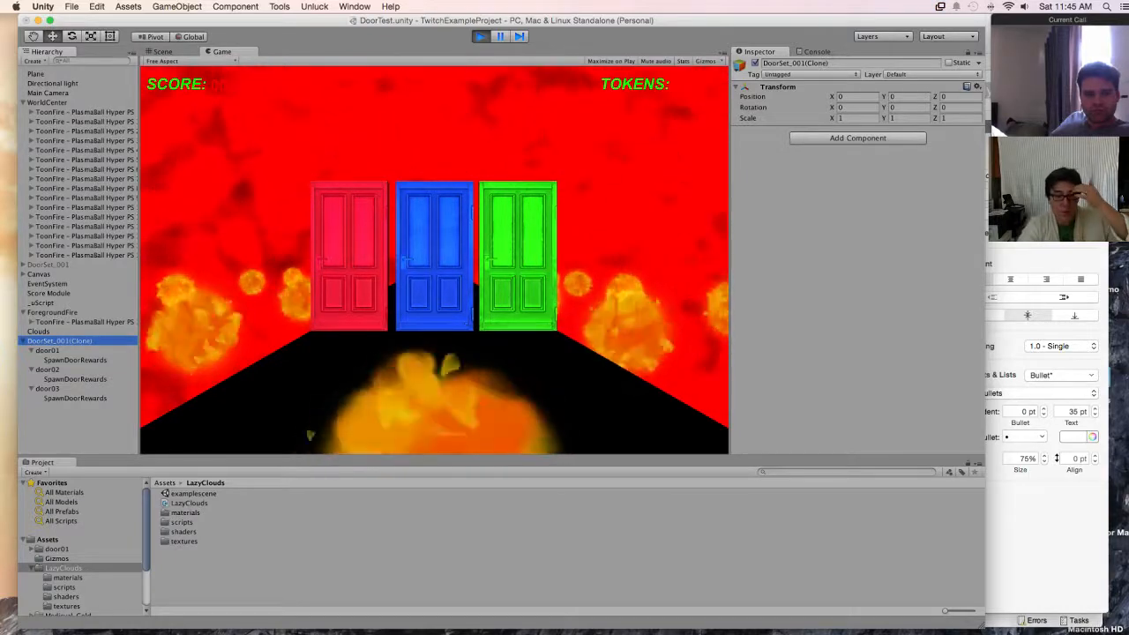
Step: Switch door01's material to the Standard shader and keep its rendering mode Opaque
left_click(47, 351)
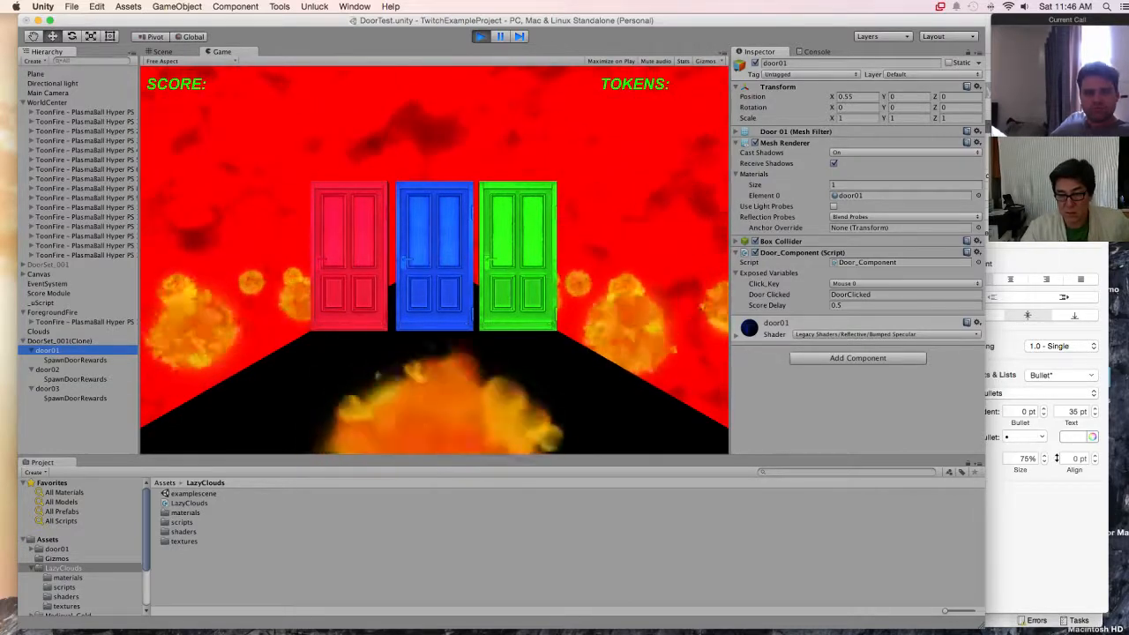
left_click(887, 334)
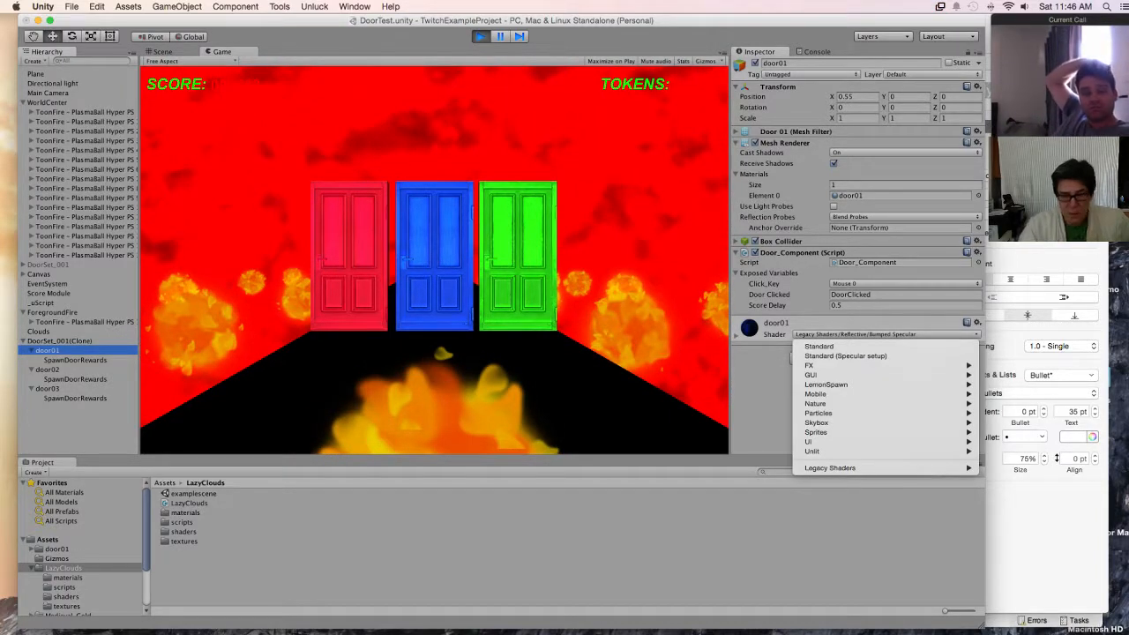
mouse_move(847, 385)
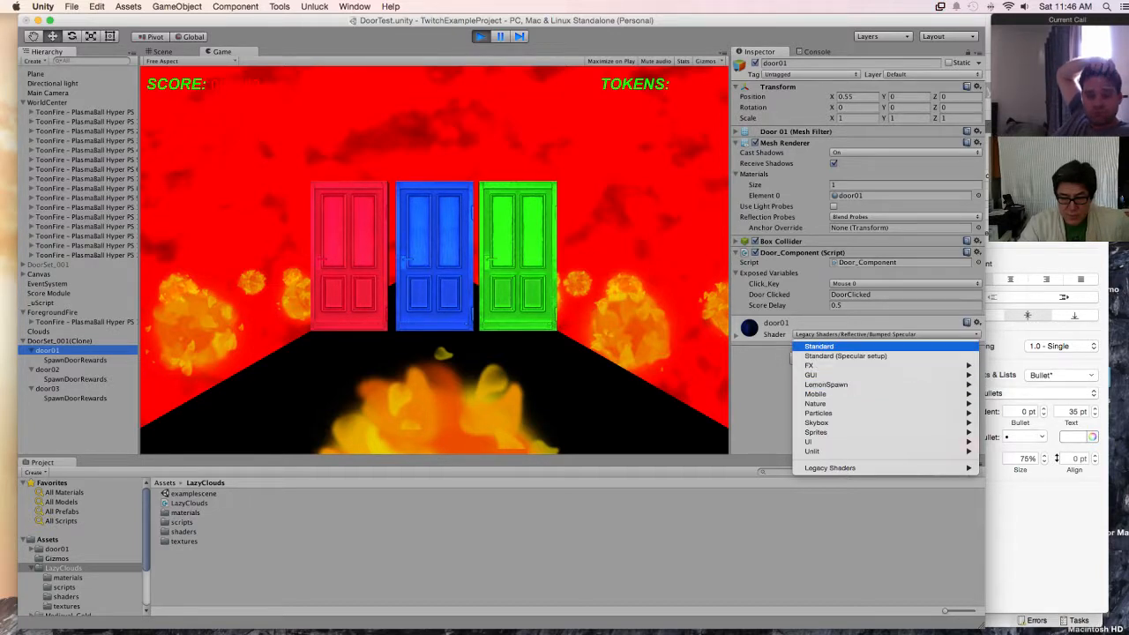
left_click(838, 347)
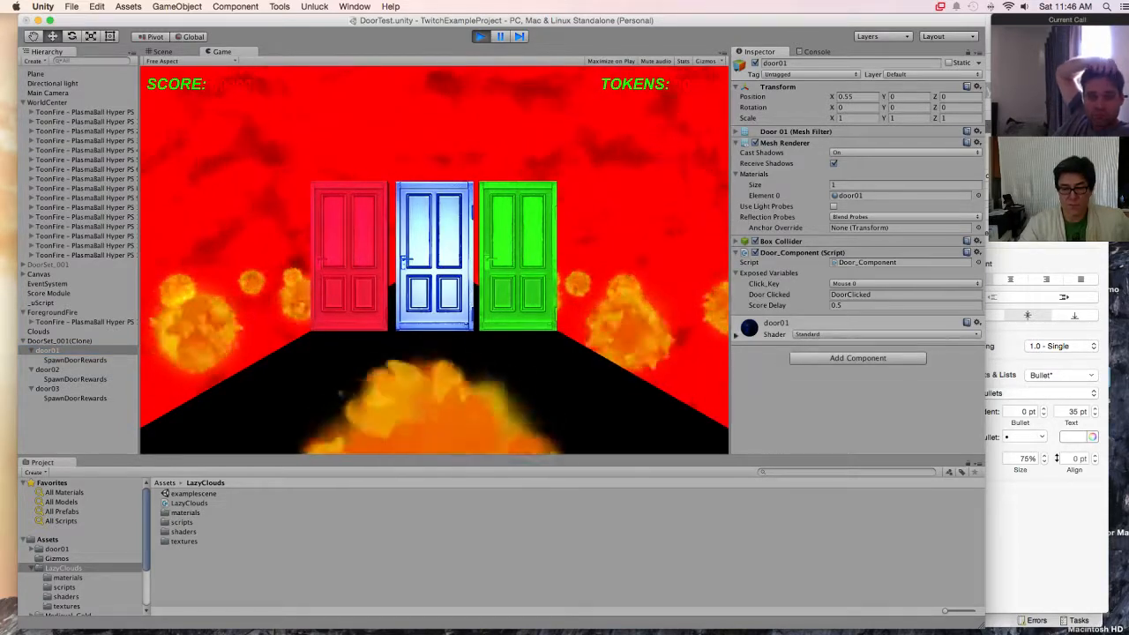
scroll(855, 352, "down", 5)
left_click(898, 222)
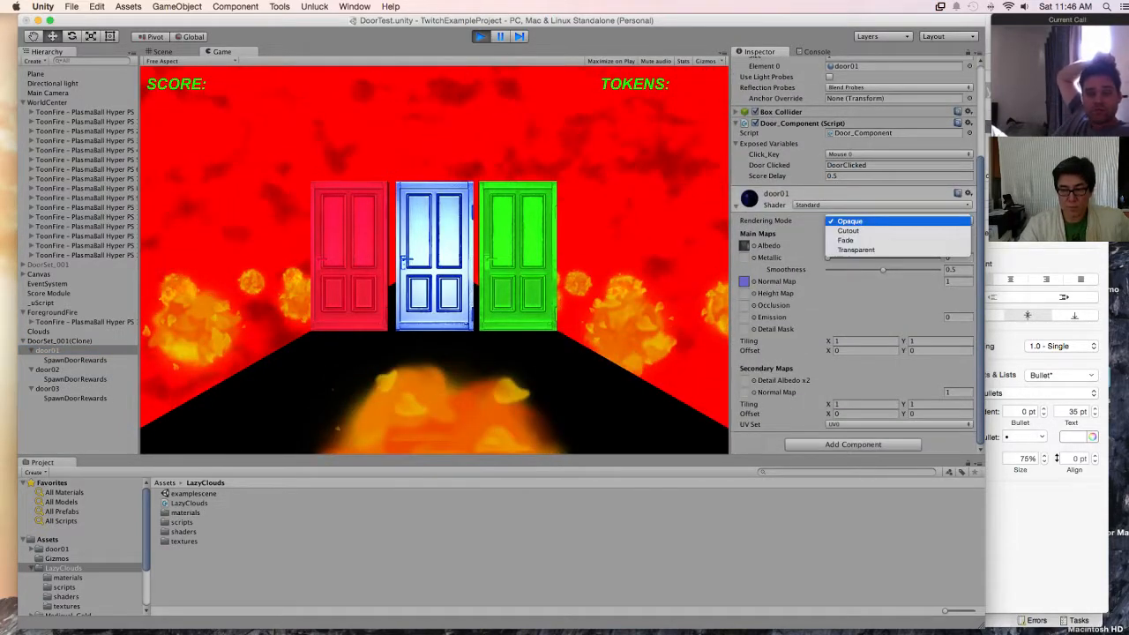
left_click(898, 221)
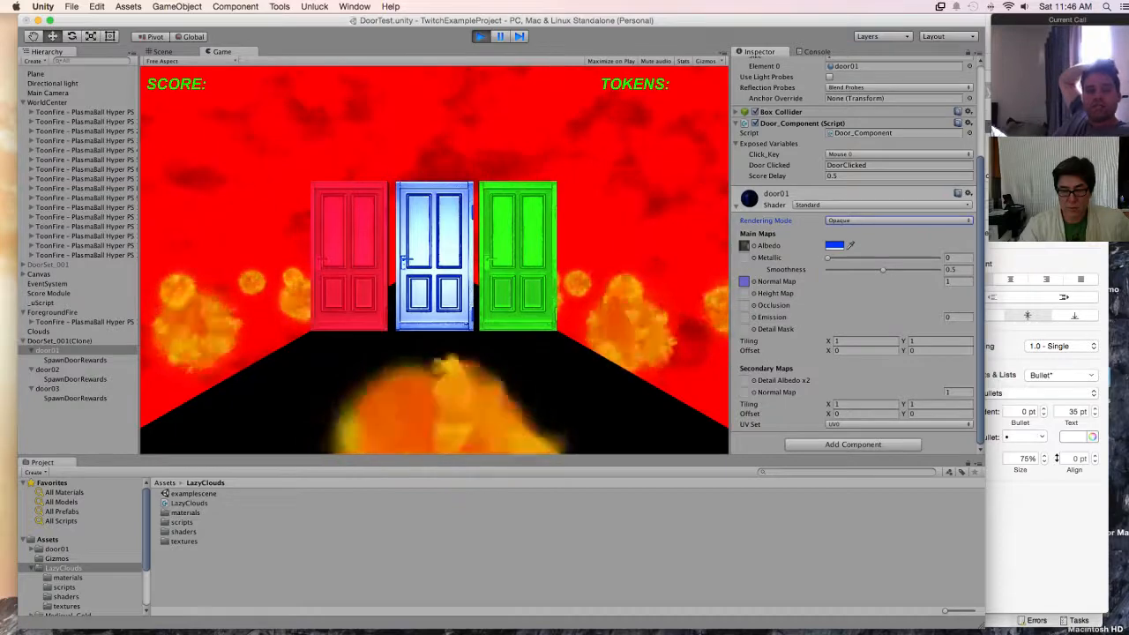
Step: Try a Metallic value of about 0.87 and a Smoothness of about 0.52 on door01's material
left_click_drag(828, 259, 924, 259)
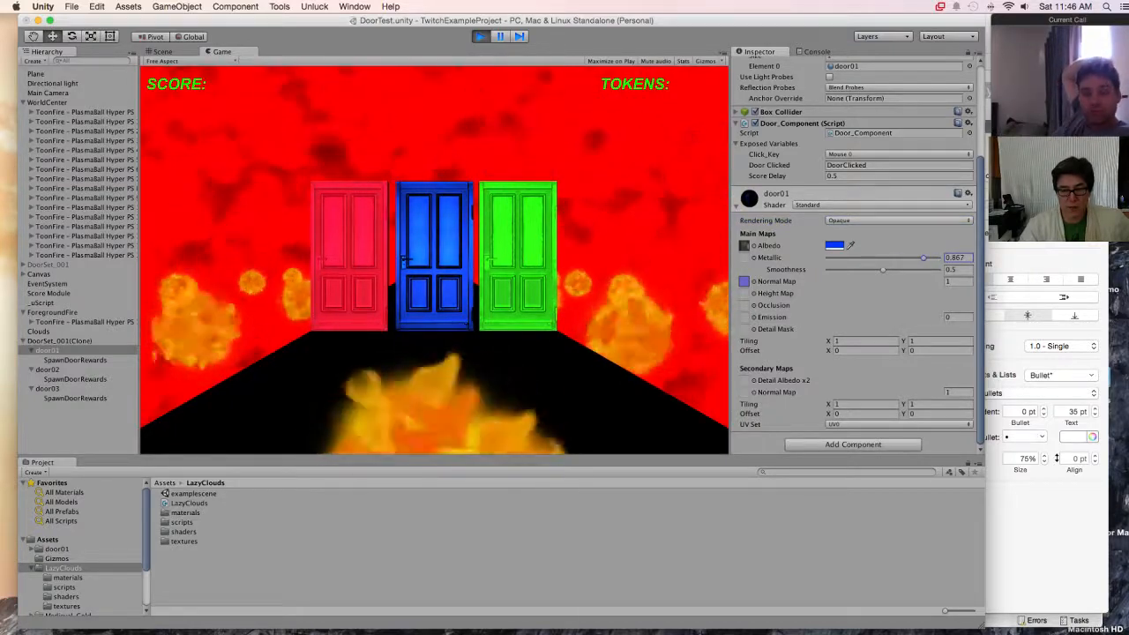
left_click(883, 270)
mouse_move(883, 270)
left_mouse_down()
mouse_move(917, 270)
mouse_move(893, 270)
left_mouse_up()
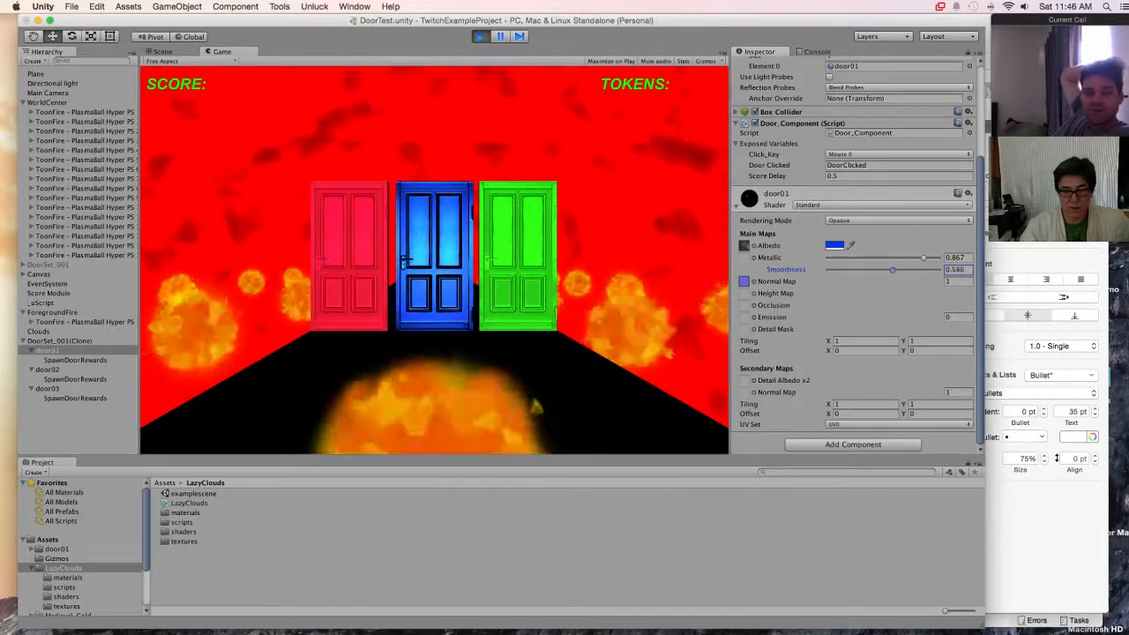
left_click_drag(893, 270, 885, 270)
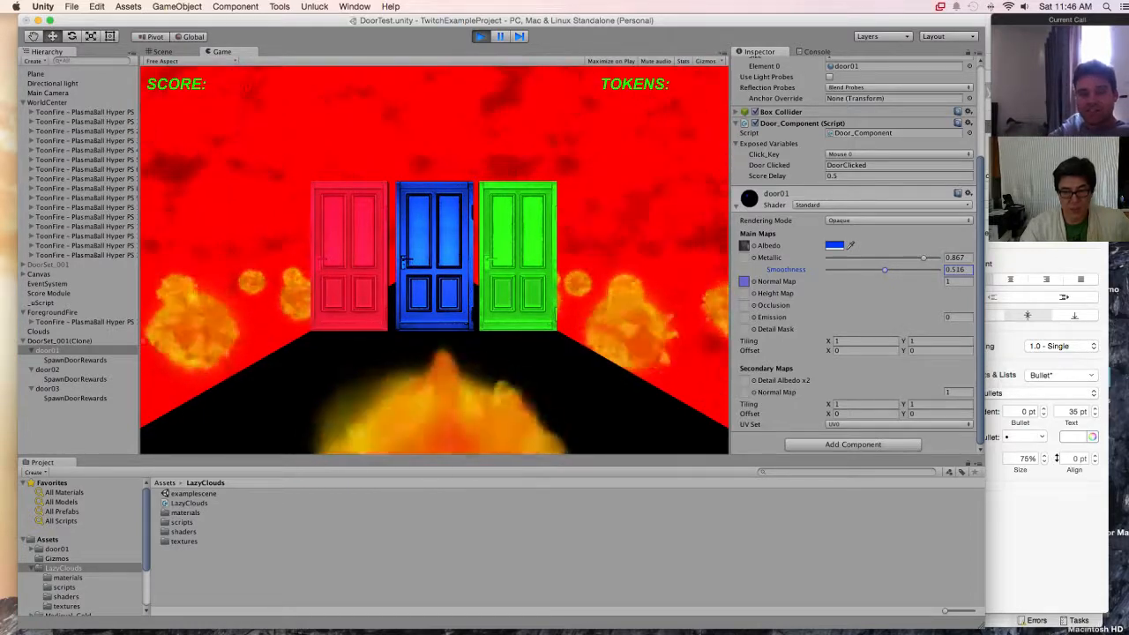
Step: Set door01's material to Metallic 0.8 and Smoothness 0.5, and stop play mode
left_click(957, 258)
type("0.8")
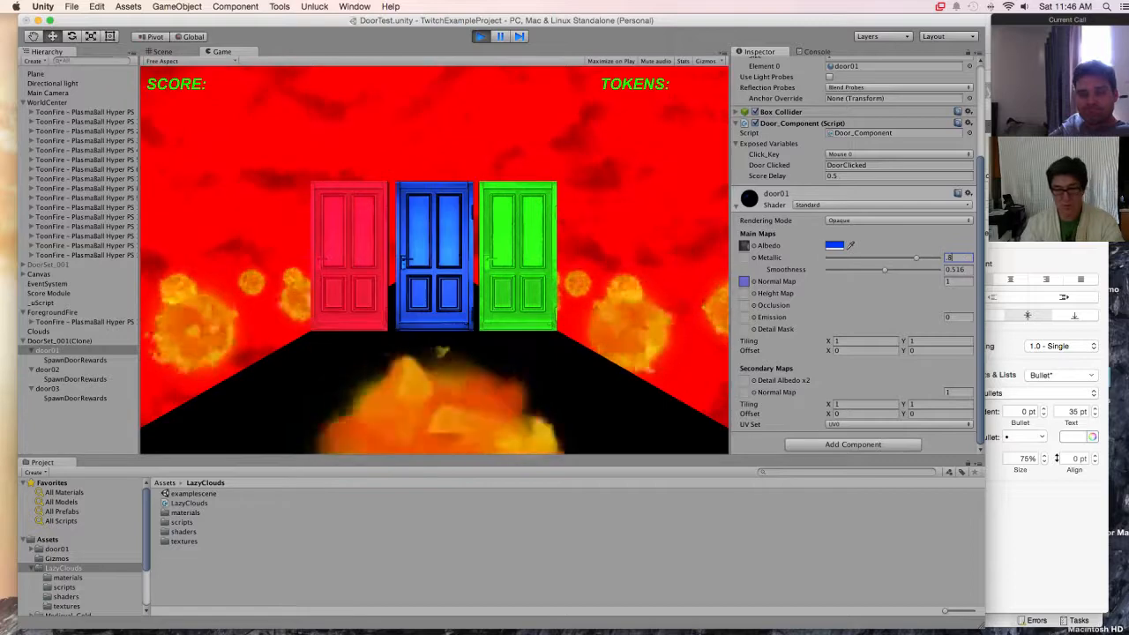
key("Tab")
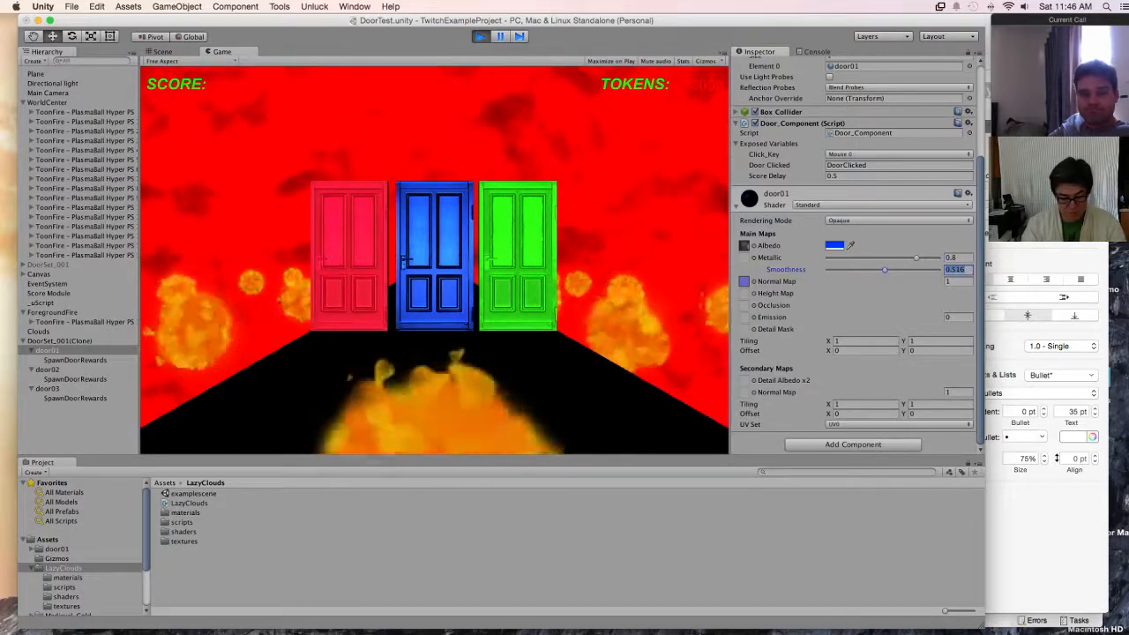
type(".5")
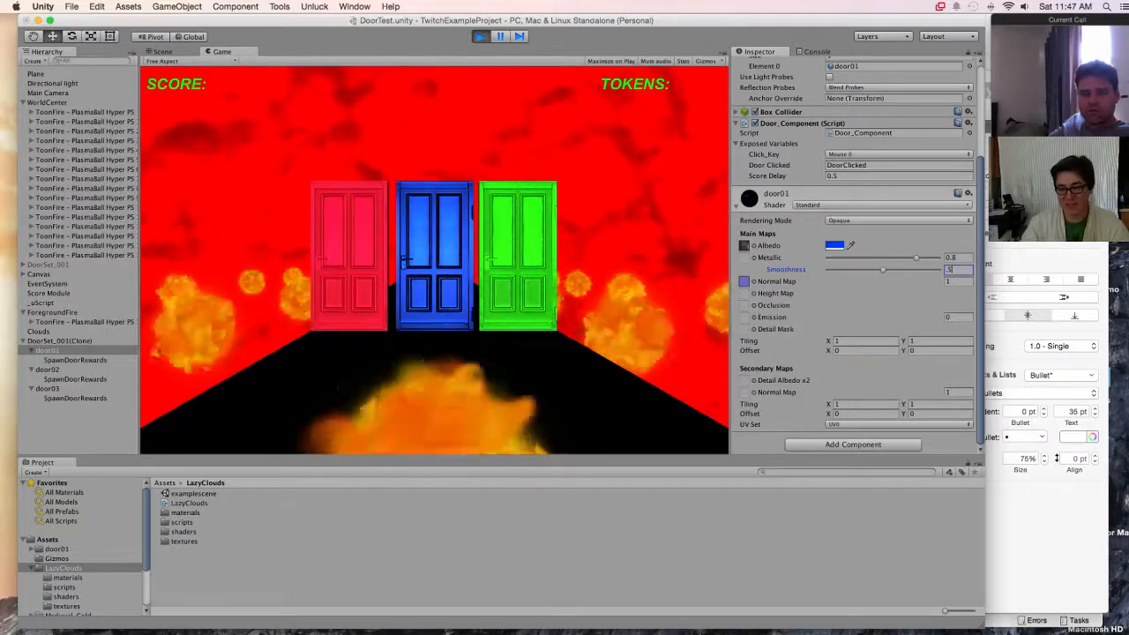
key("super+p")
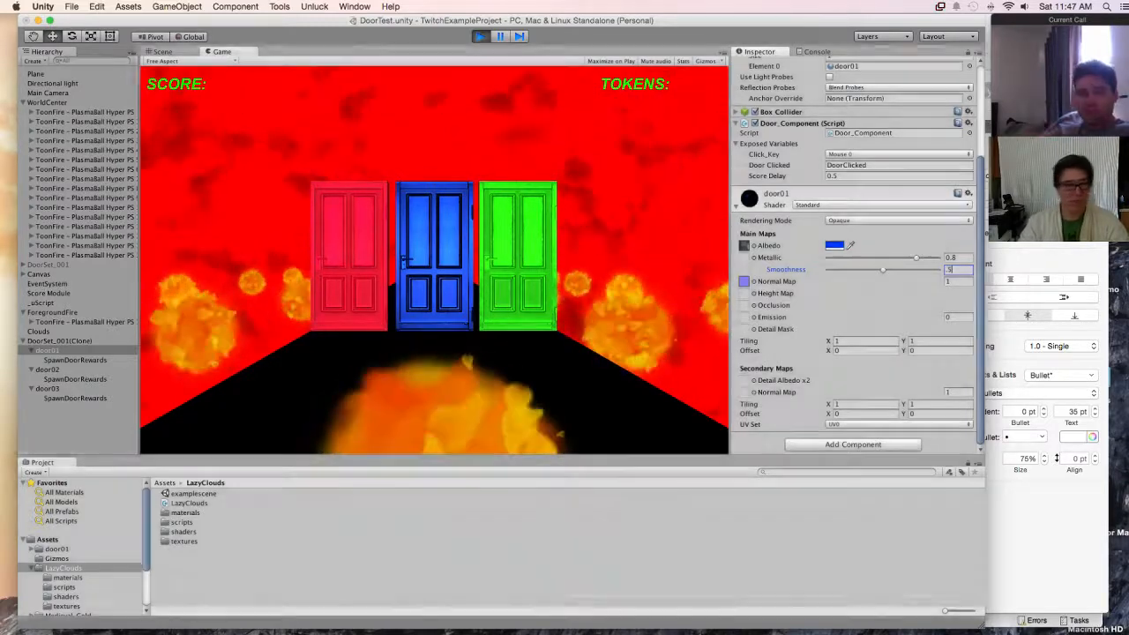
Step: Expand the scene's DoorSet_001 and its three doors, and check door01's material settings outside play mode
left_click(47, 264)
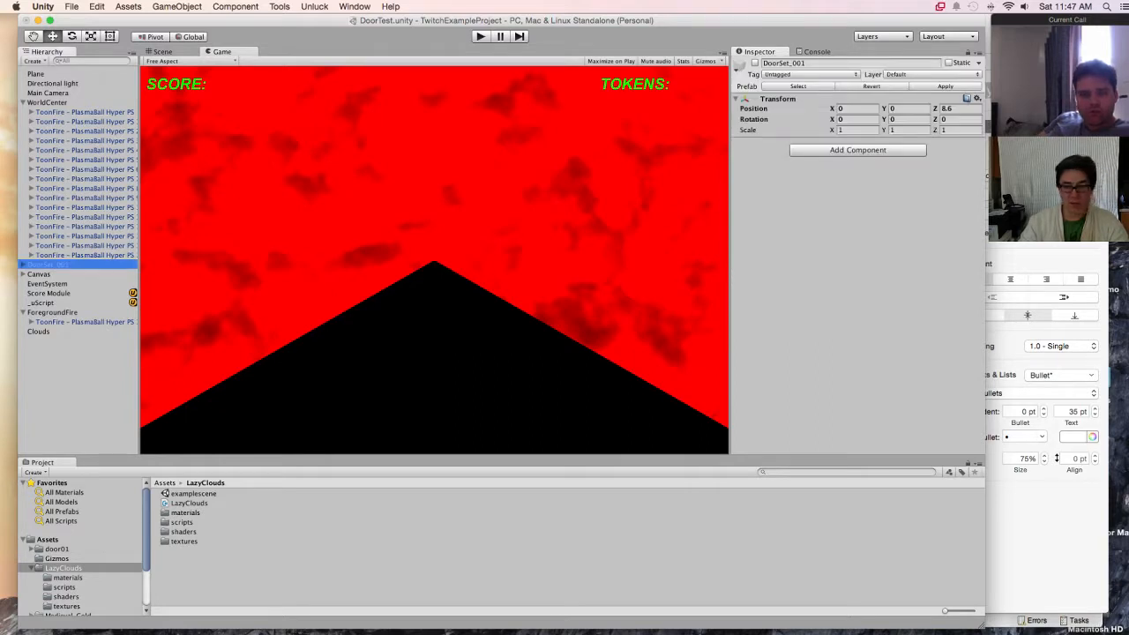
key("Right")
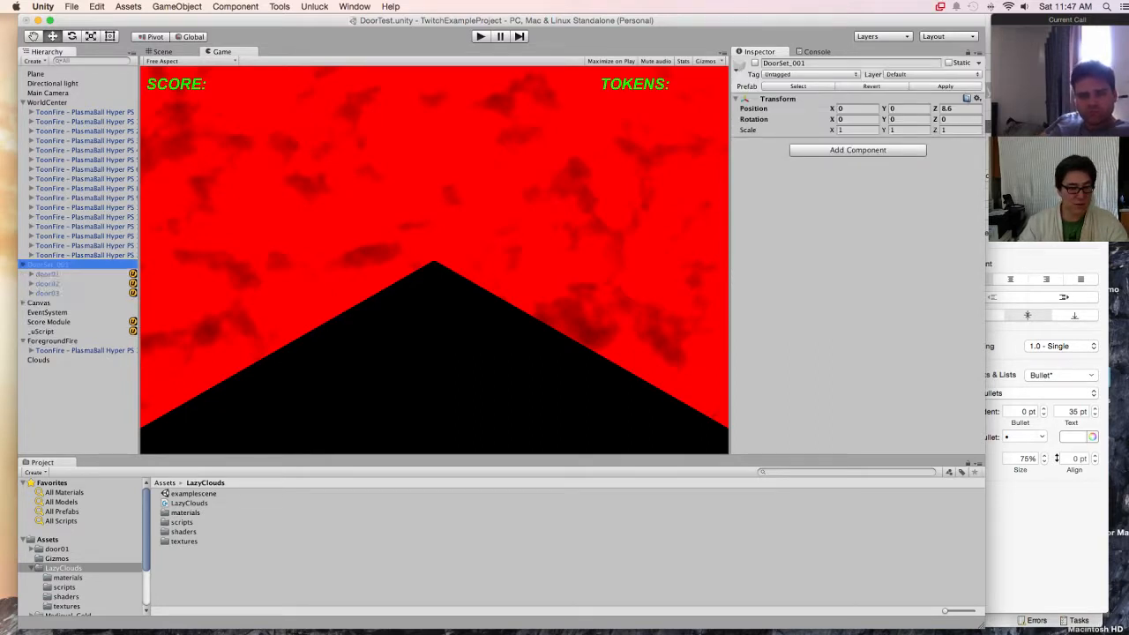
key("Down")
key("Right")
left_click(31, 293)
left_click(31, 312)
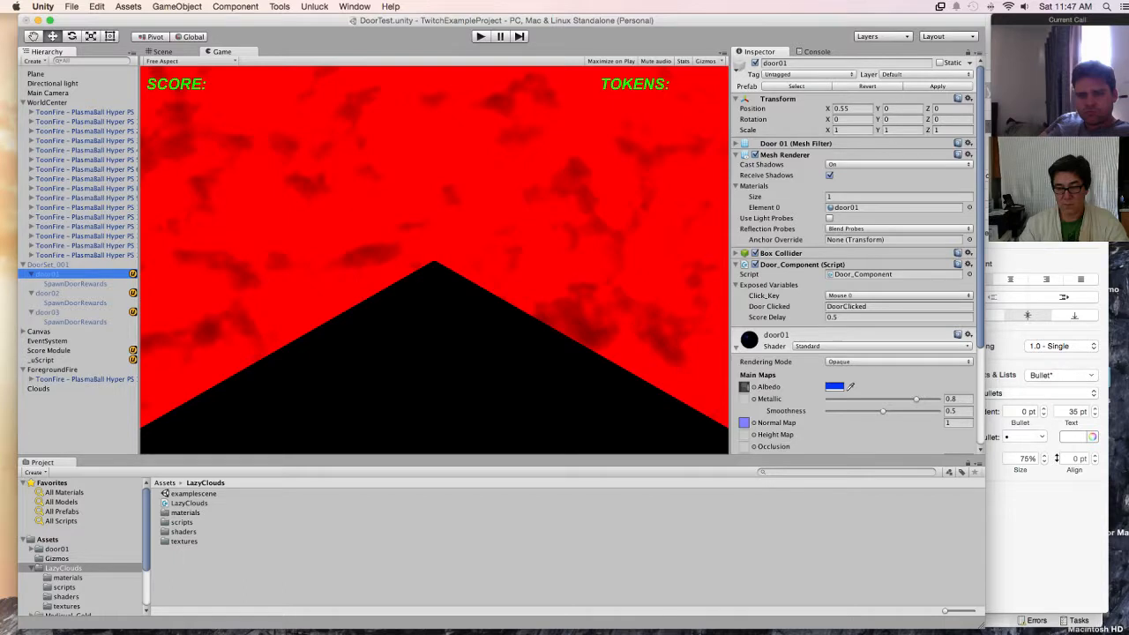
scroll(854, 264, "down", 5)
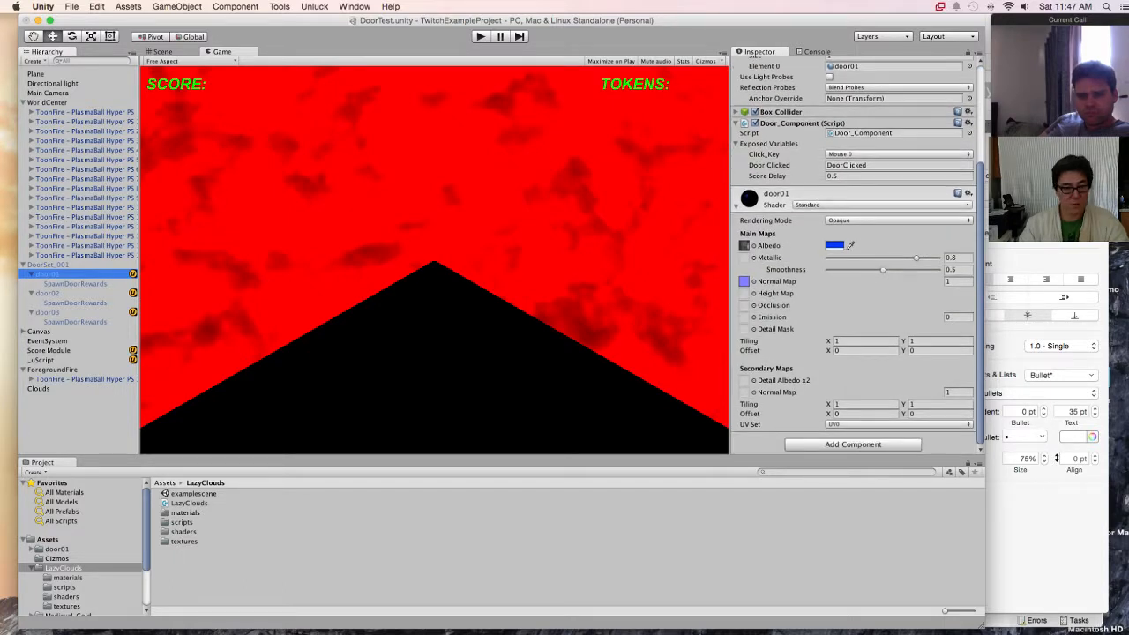
Step: Switch door02's material to the Standard shader
left_click(48, 293)
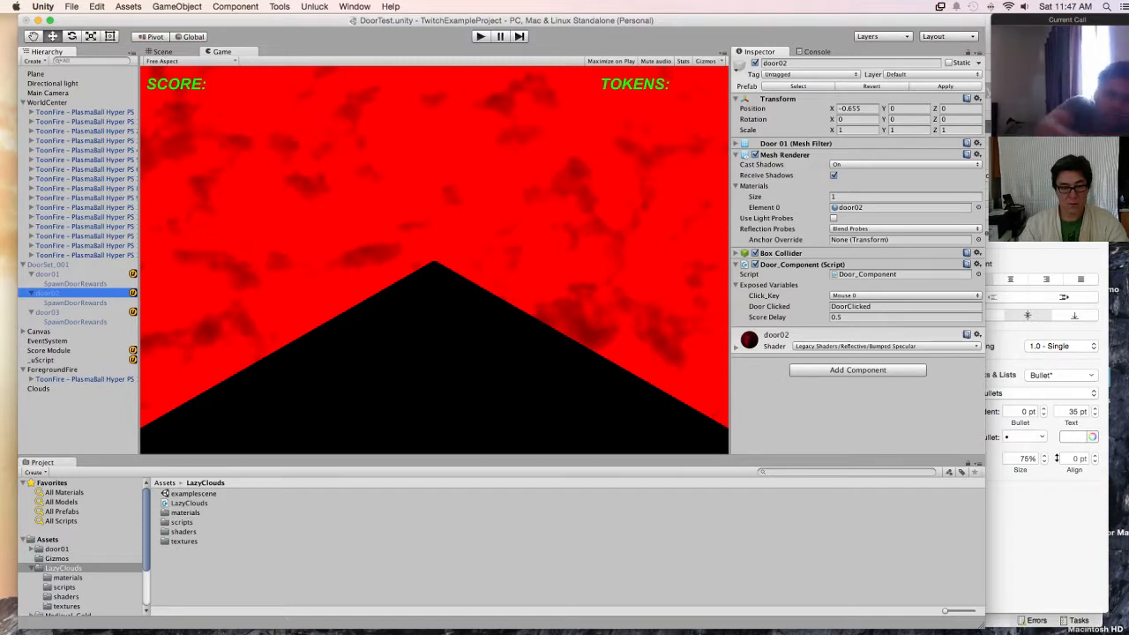
left_click(887, 346)
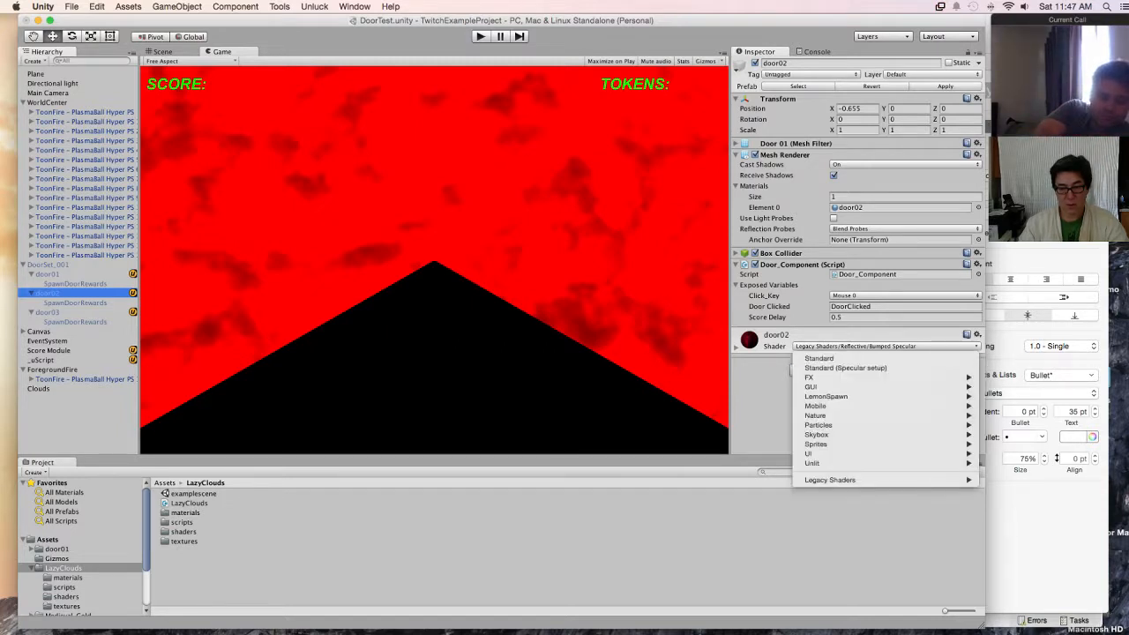
left_click(882, 359)
Step: Switch door03's material to the Standard shader with Metallic 0.8 and Smoothness 0.5
left_click(76, 322)
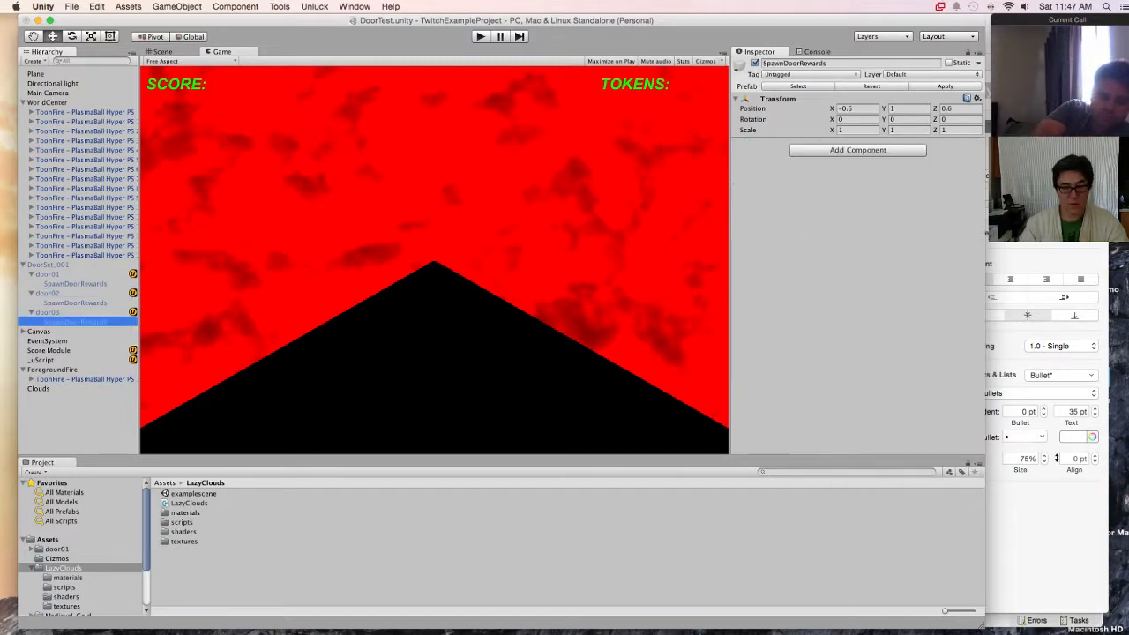
left_click(47, 312)
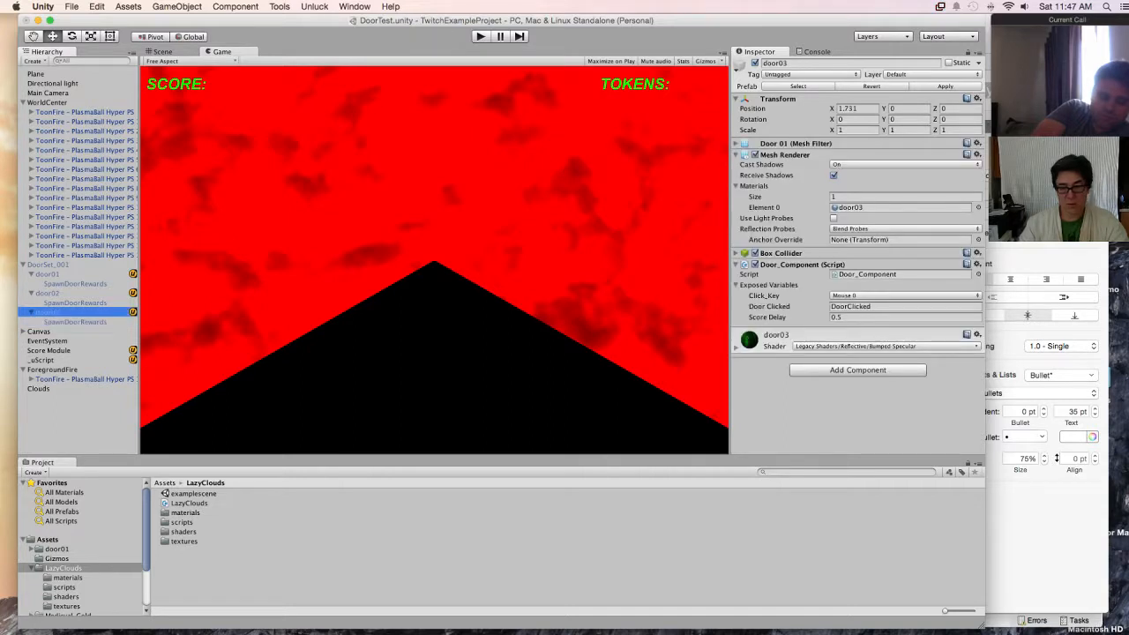
left_click(887, 346)
left_click(882, 359)
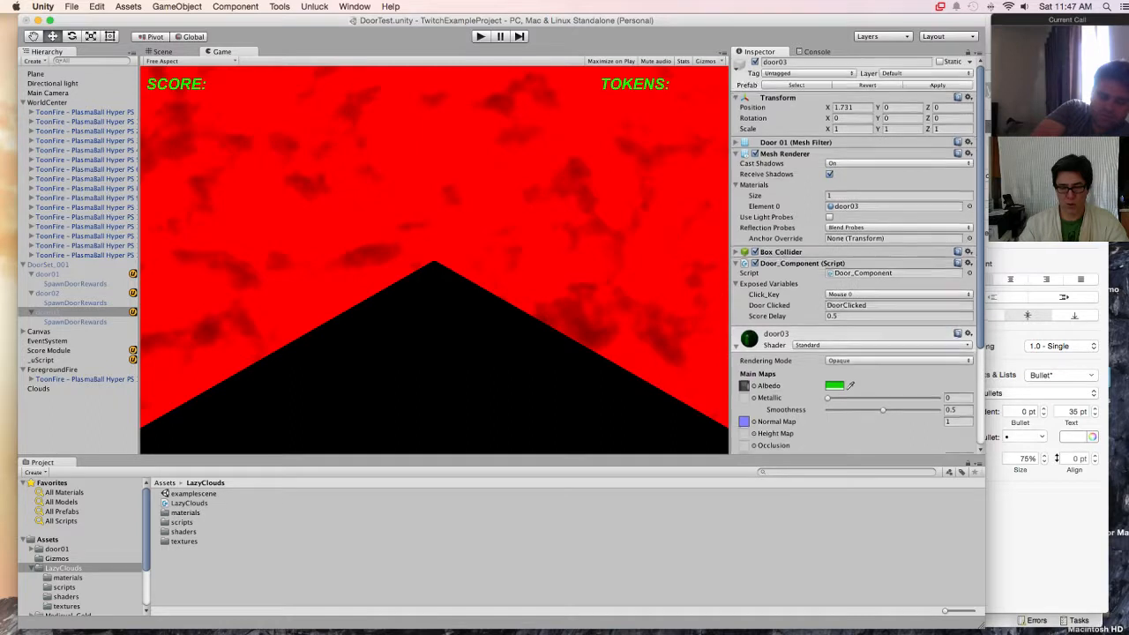
scroll(856, 264, "down", 4)
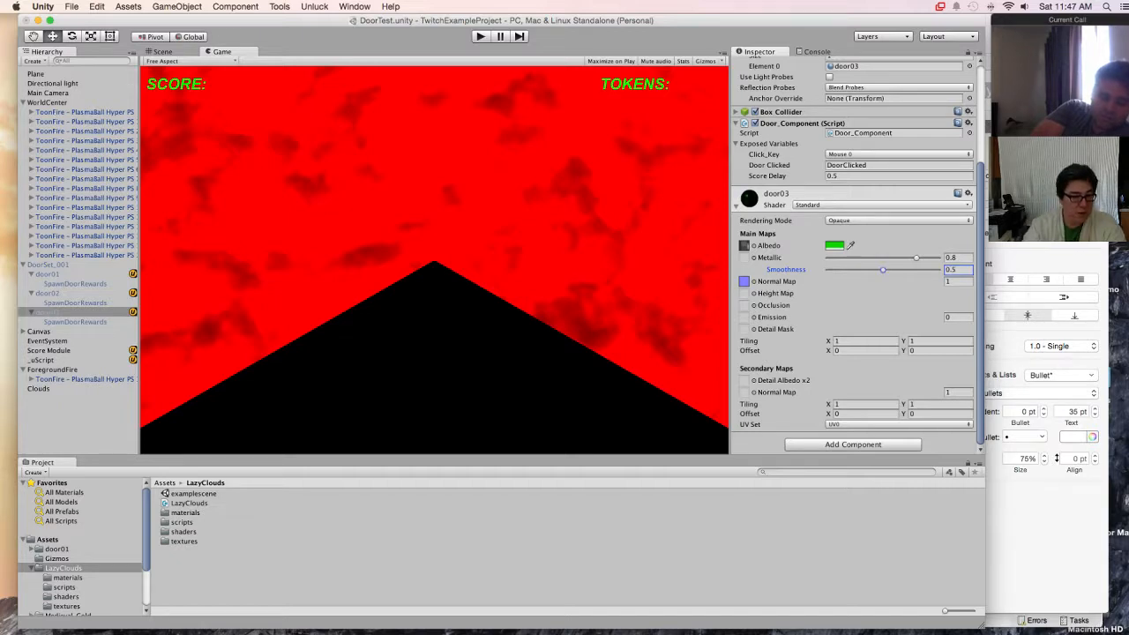
Step: Set door02's material to Metallic 0.8 and Smoothness 0.5, and compare it with door01's material
left_click(47, 293)
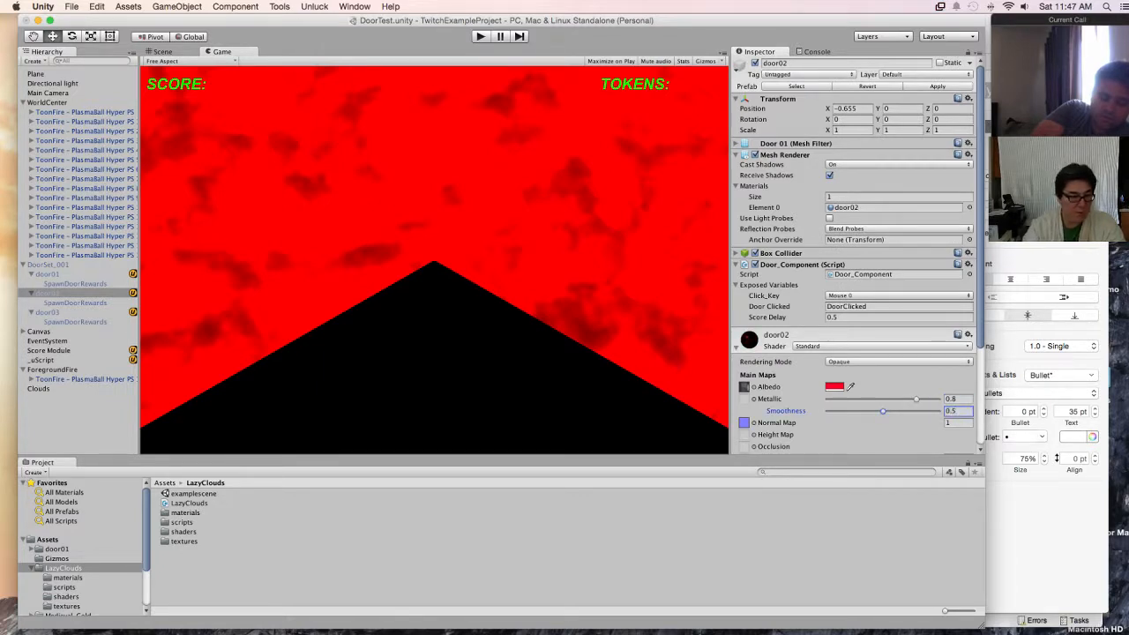
left_click(75, 284)
left_click(48, 274)
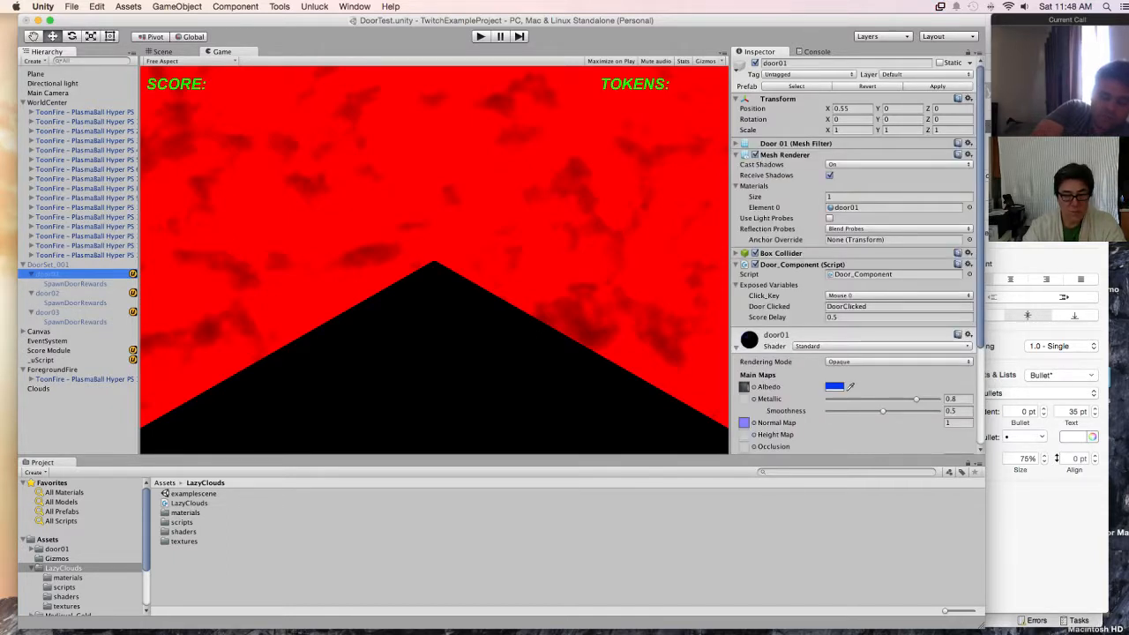
Step: Activate DoorSet_001, apply its changes to the prefab, and deactivate the scene copy again
left_click(48, 265)
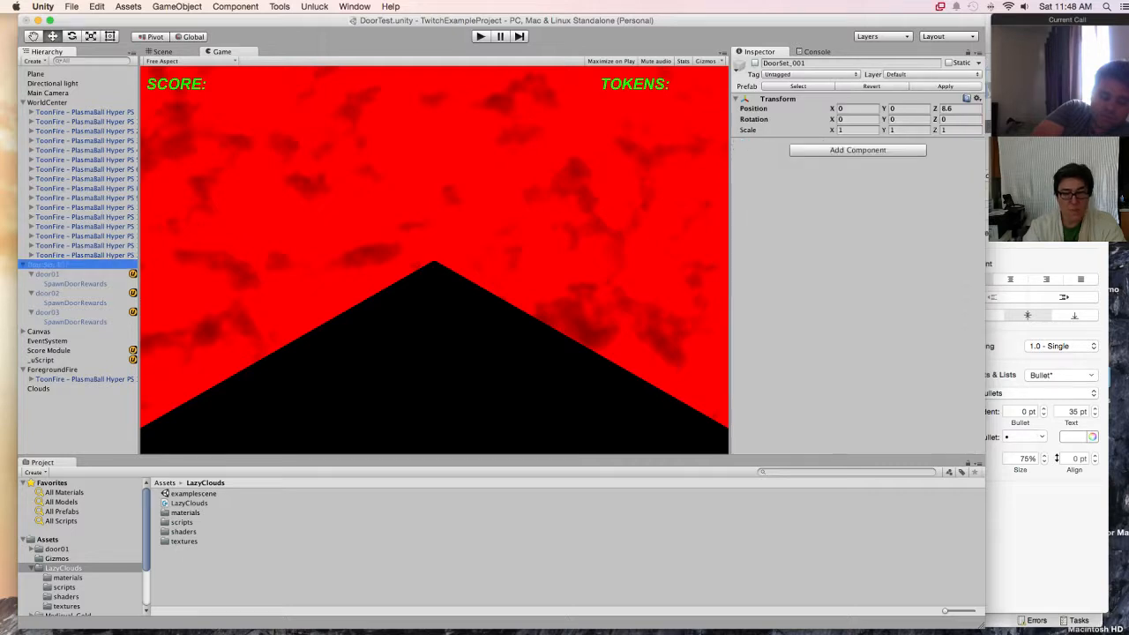
left_click(755, 64)
left_click(945, 86)
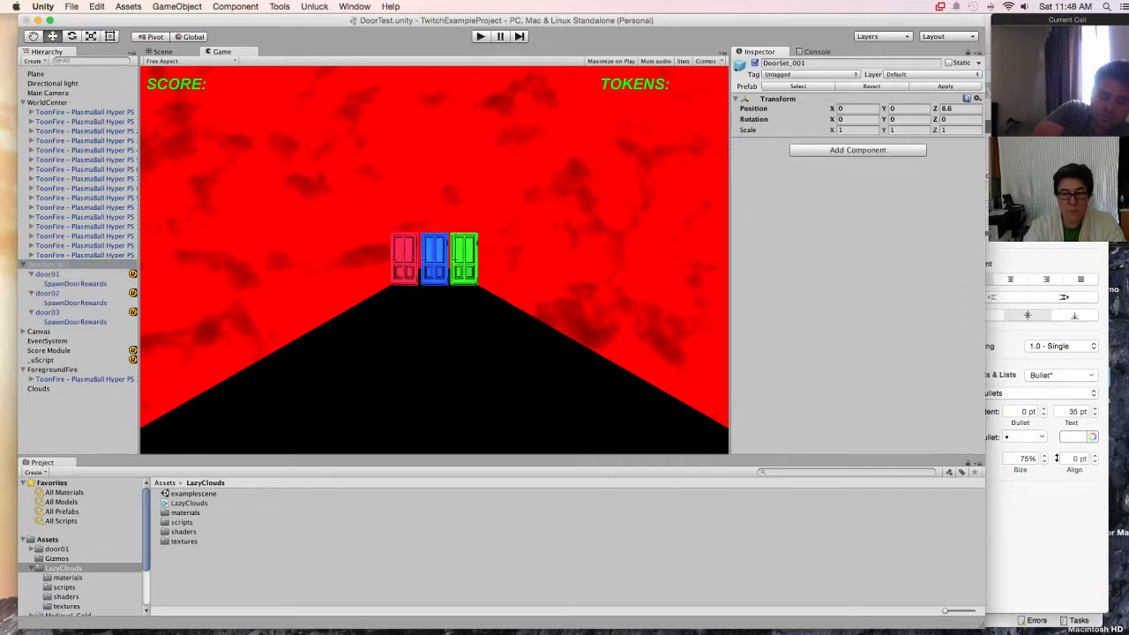
left_click(755, 64)
Step: Test the restyled doors in play mode and stop the game
key("super+p")
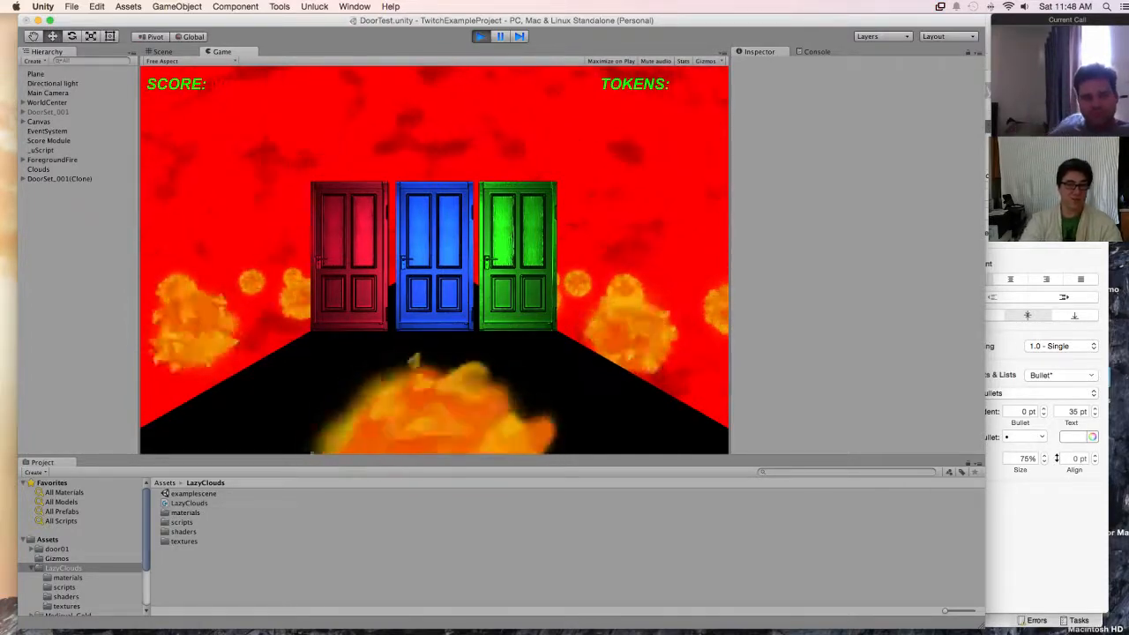
key("super+p")
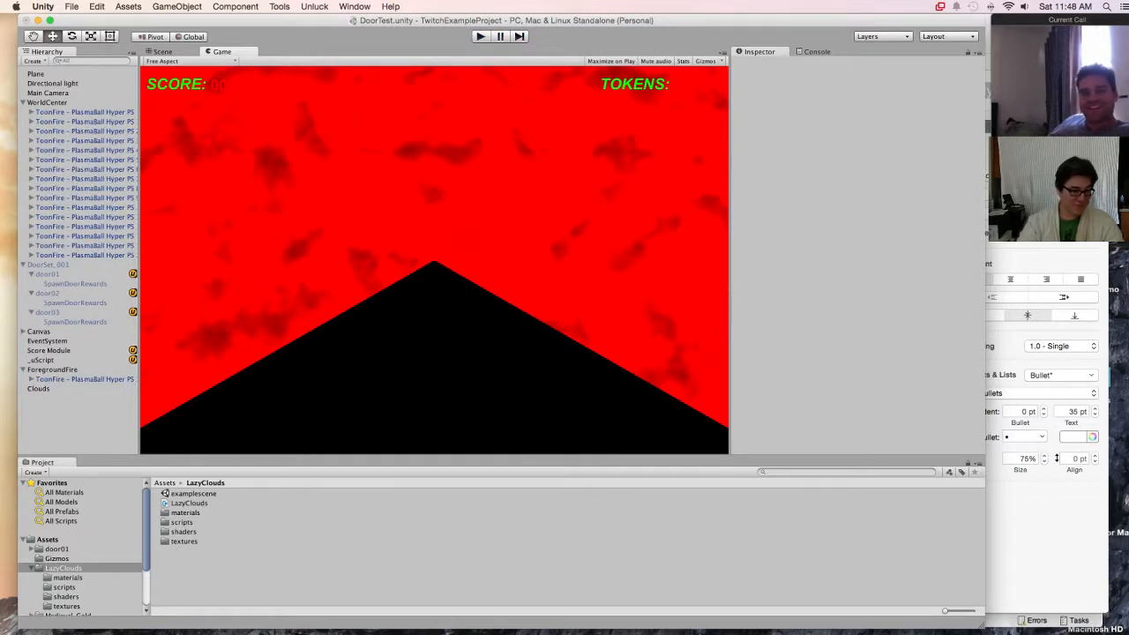
Step: Change the colour of the ScoreNumber text under the Canvas's SCORE label to white
left_click(48, 341)
left_click(49, 351)
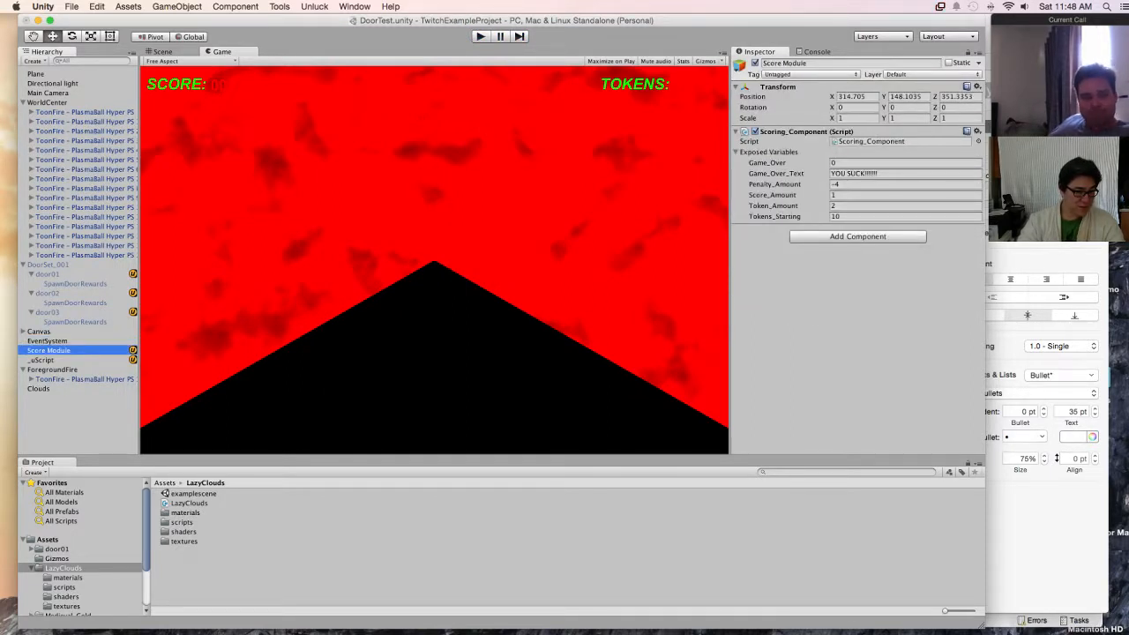
left_click(23, 332)
left_click(57, 341)
left_click(32, 341)
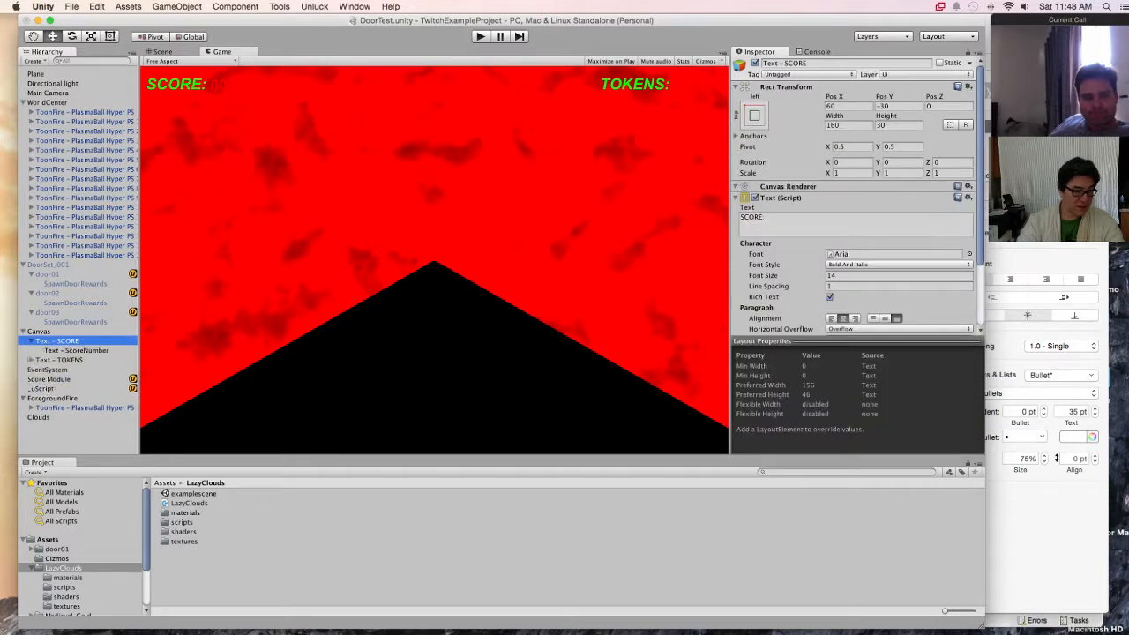
left_click(32, 360)
left_click(75, 350)
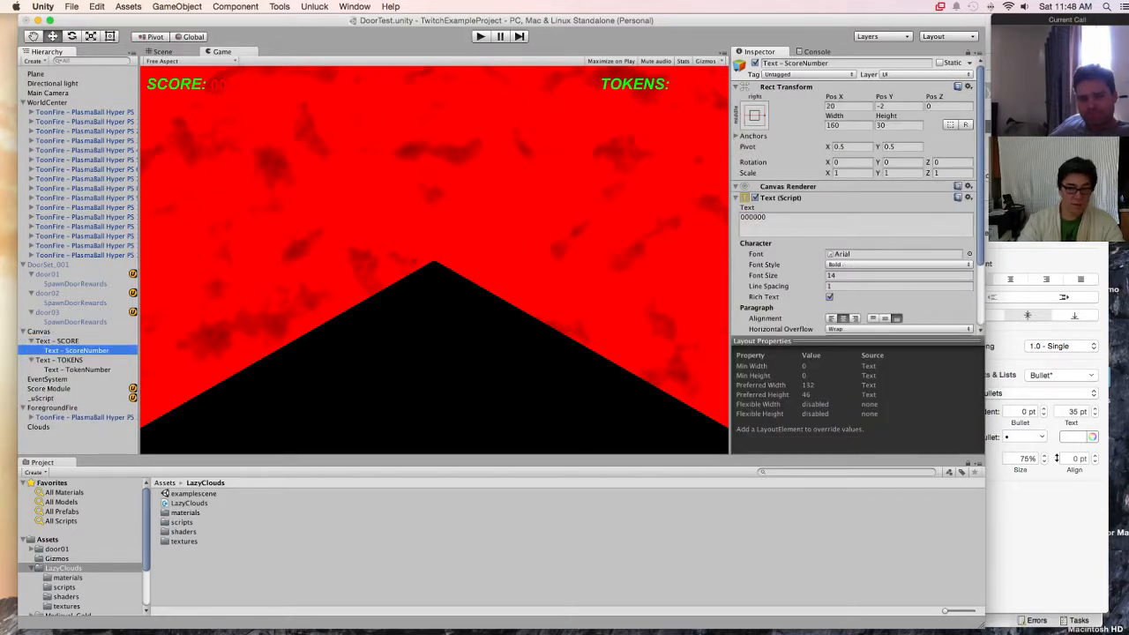
scroll(853, 194, "down", 3)
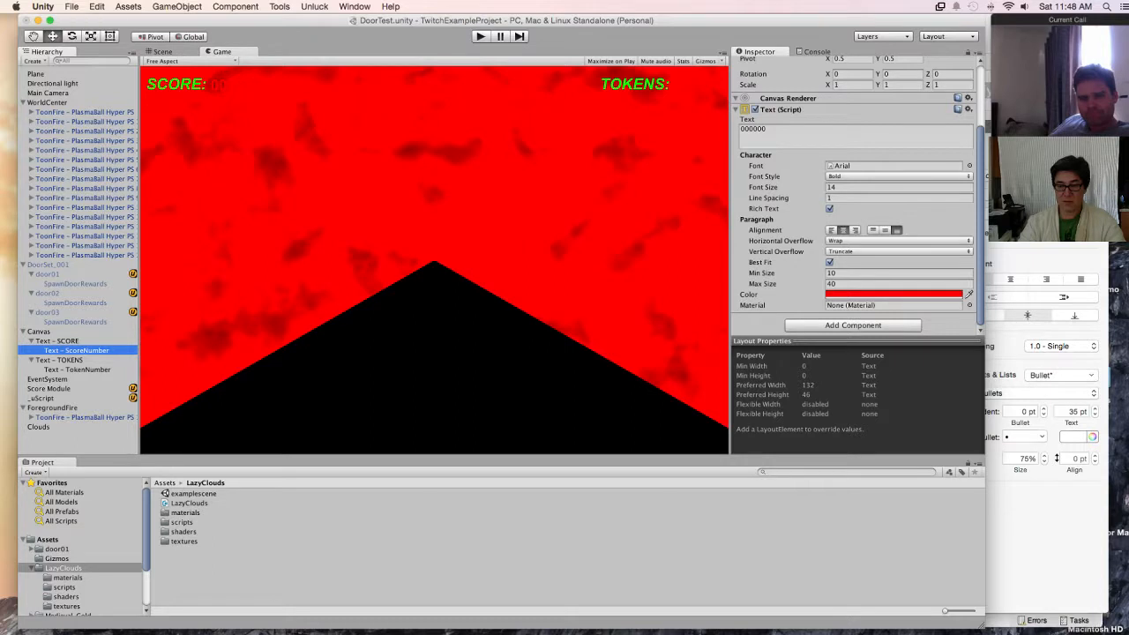
left_click(893, 294)
left_click(9, 60)
left_click(6, 18)
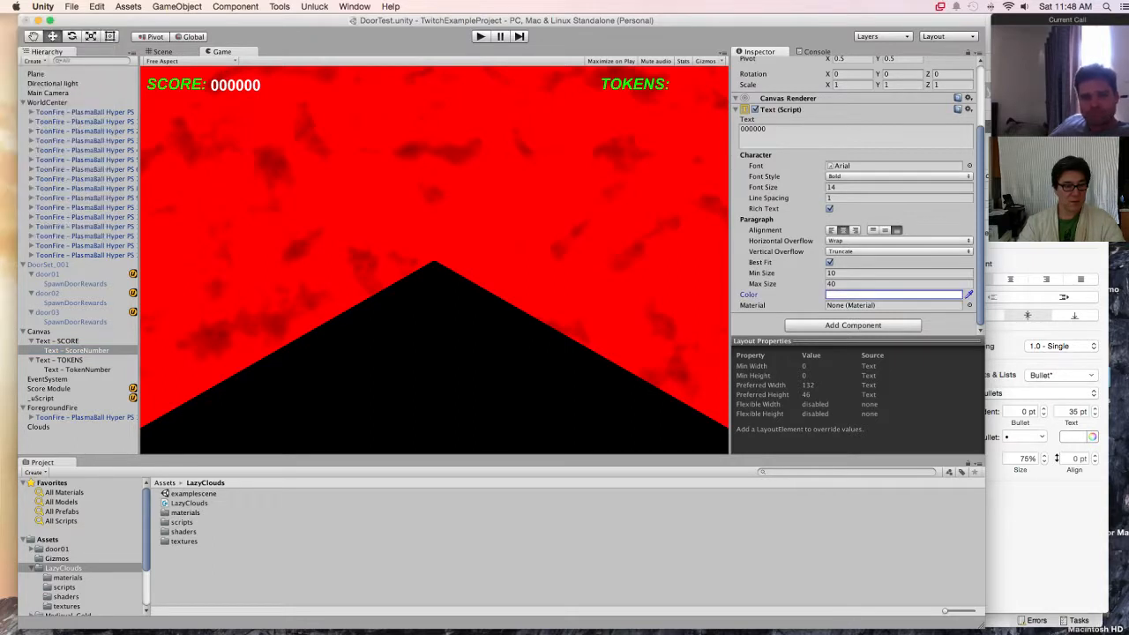
Step: Change the colour of the TokenNumber text under the TOKENS label to white
left_click(78, 369)
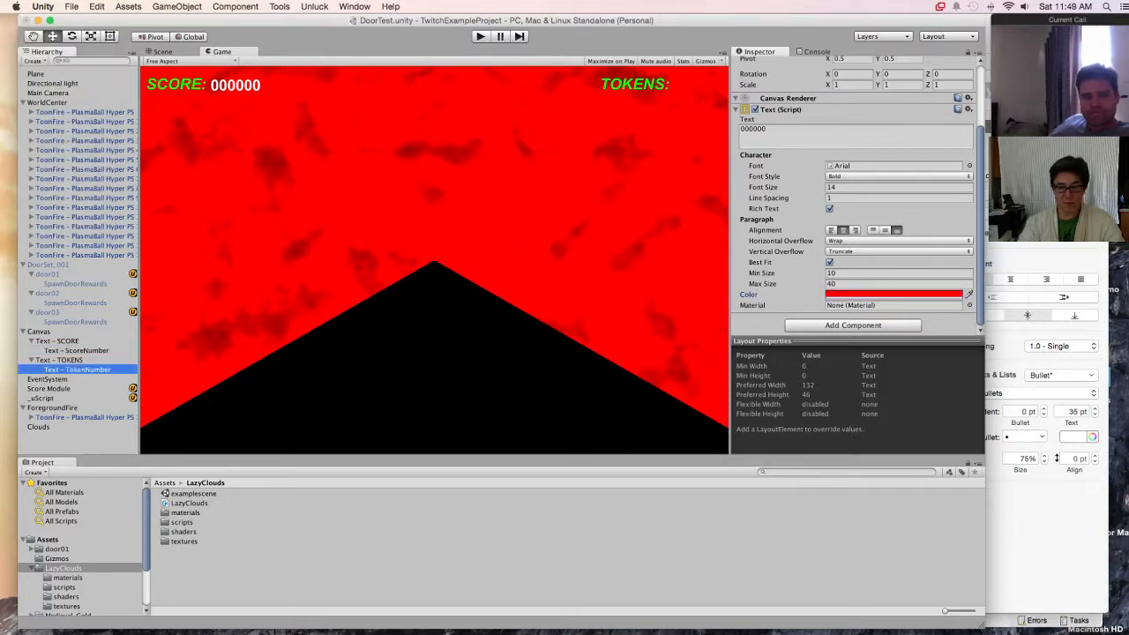
left_click(894, 294)
left_click_drag(15, 74, 8, 59)
left_click(7, 18)
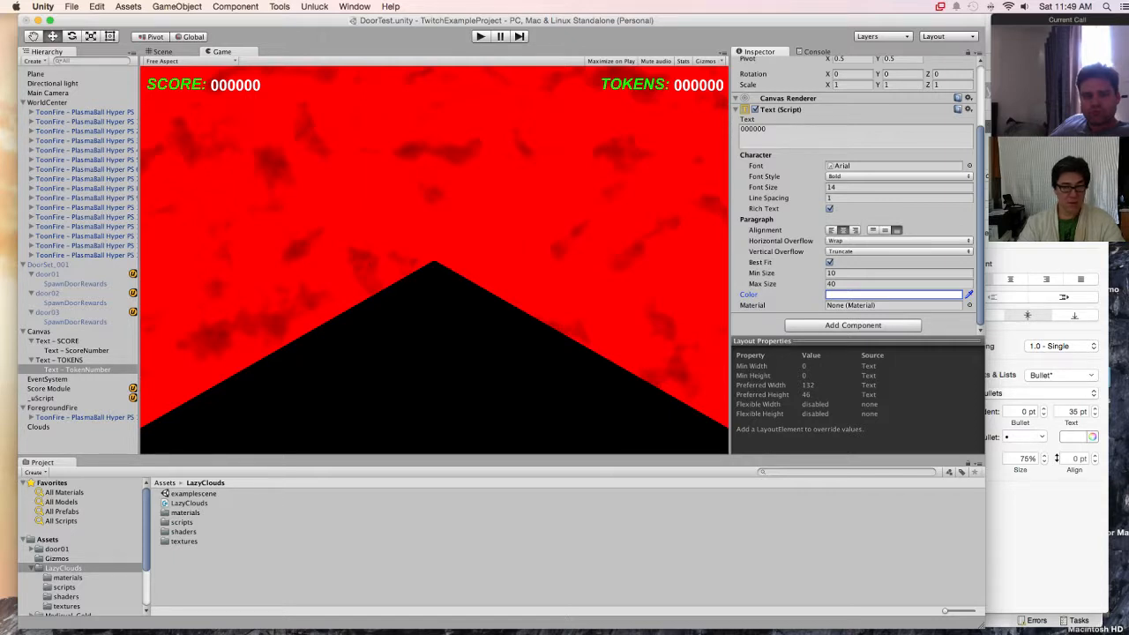
Step: Recolour the TOKENS label text white
right_click(84, 376)
key("Escape")
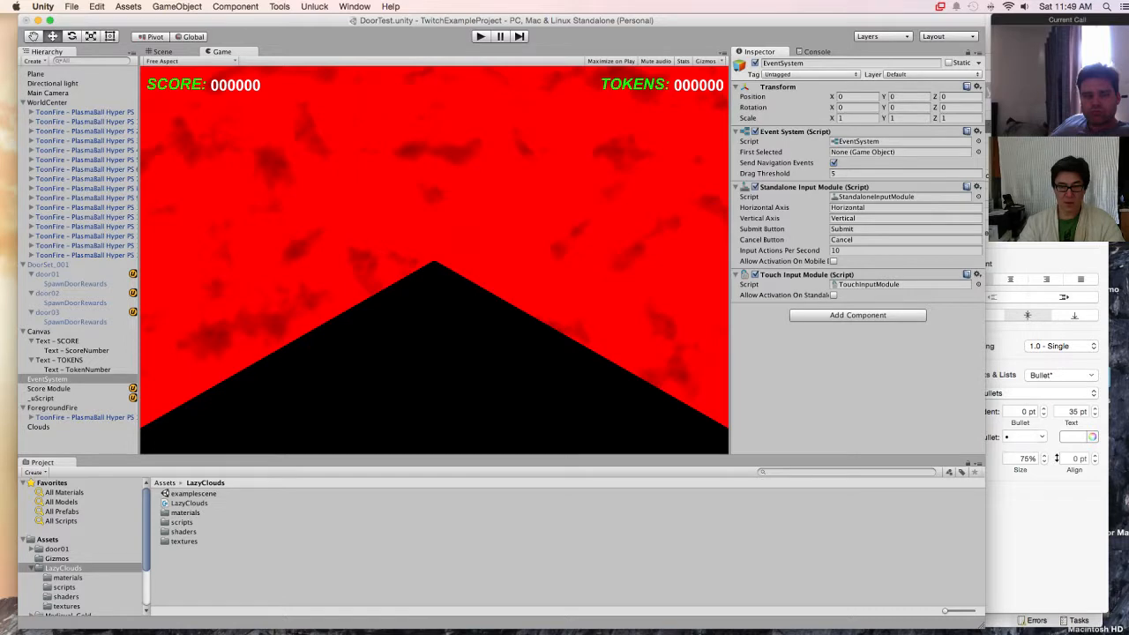
left_click(60, 360)
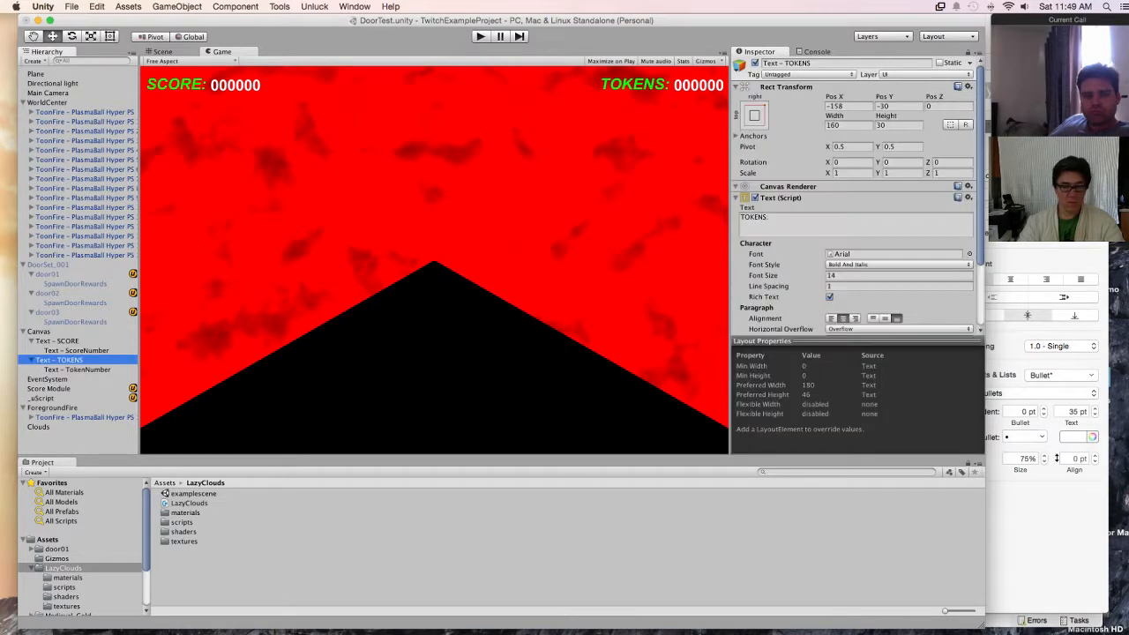
scroll(854, 194, "down", 5)
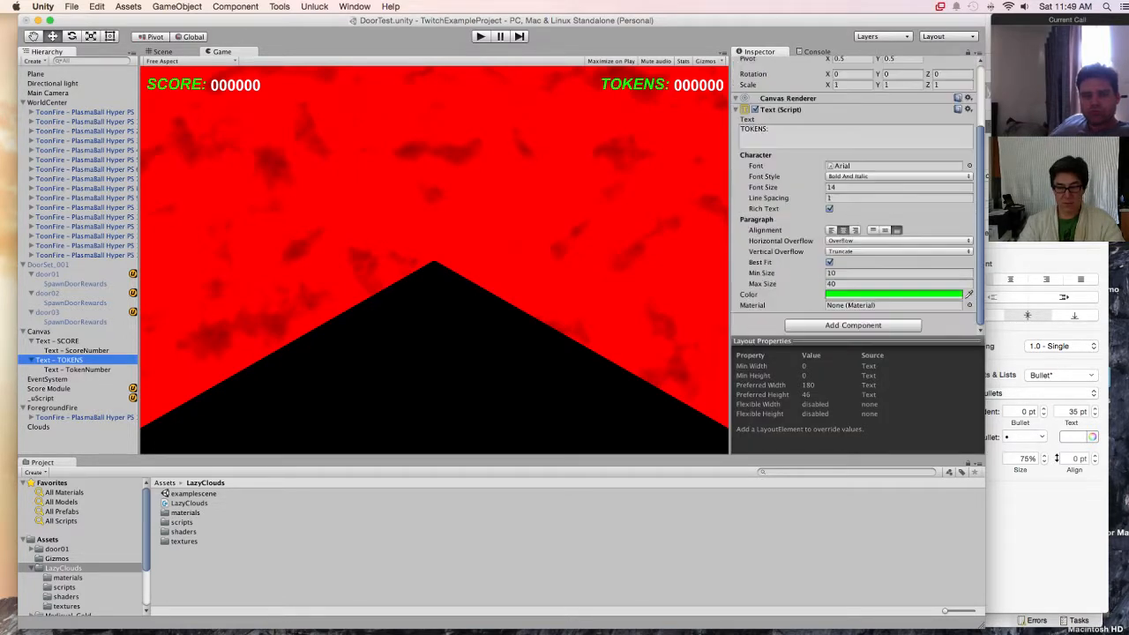
left_click(893, 294)
left_click(9, 60)
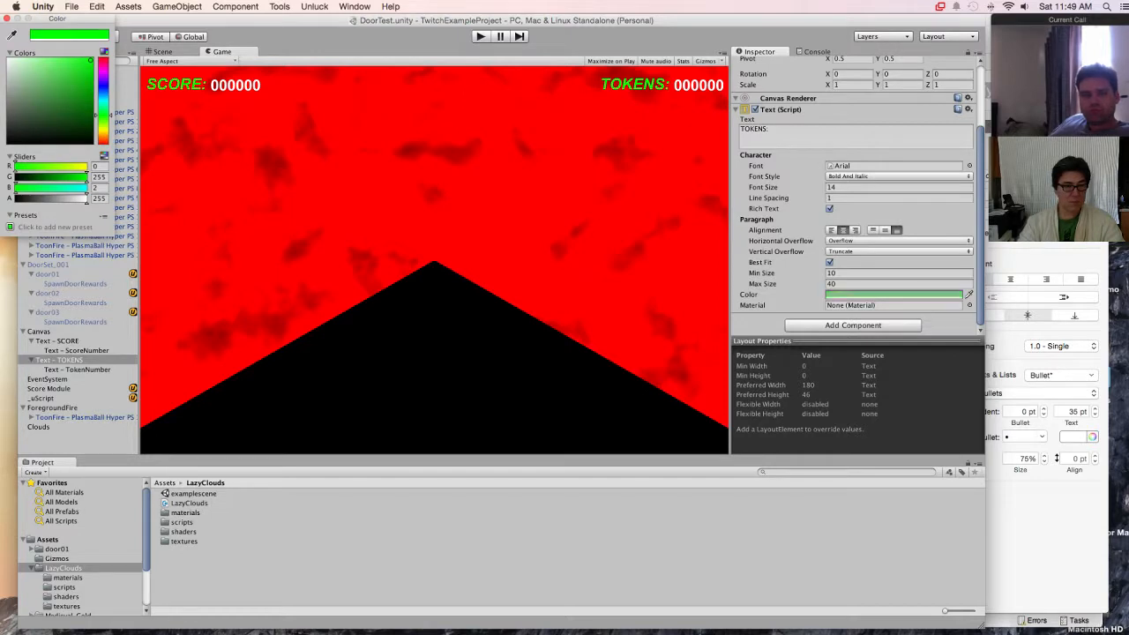
left_click(7, 18)
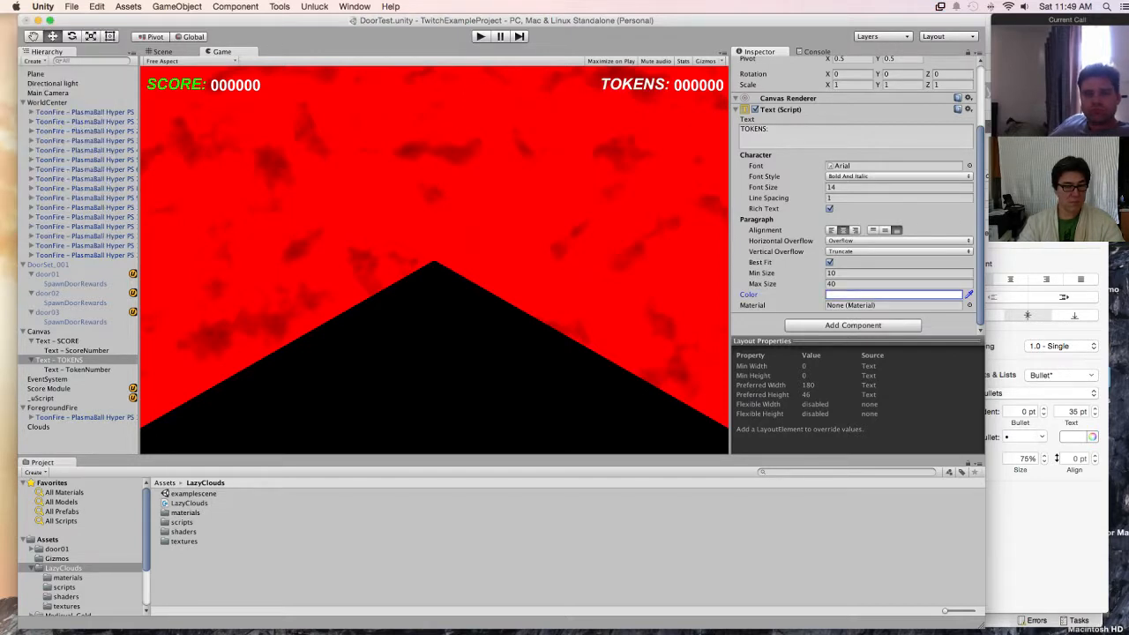
Step: Recolour the SCORE label text white to match the rest of the on-screen text
left_click(57, 341)
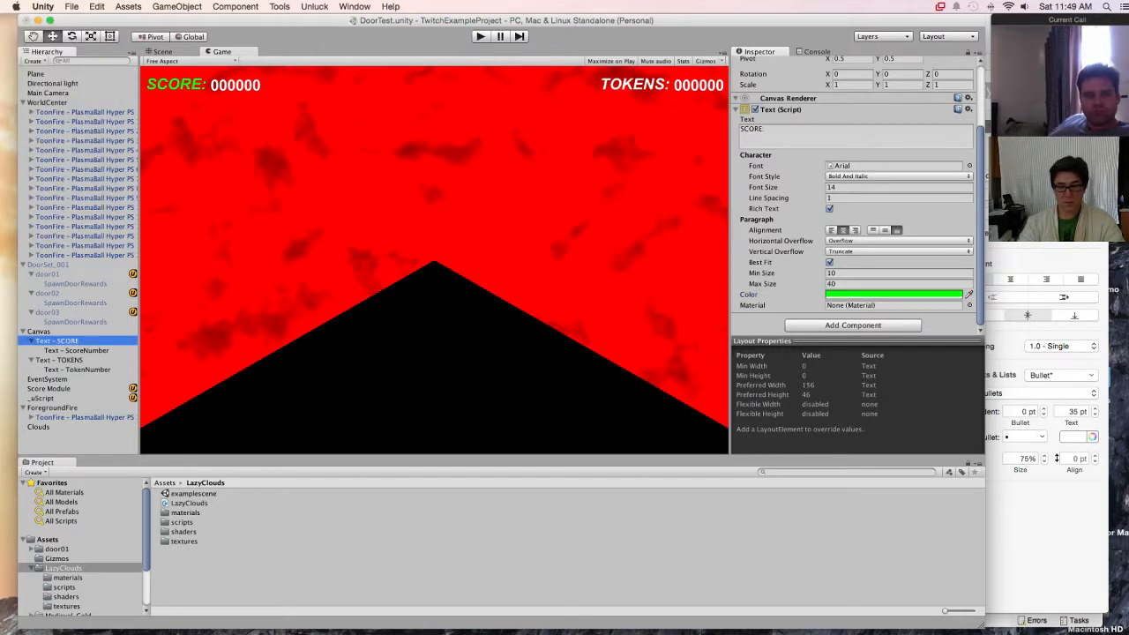
left_click(894, 294)
left_click(8, 59)
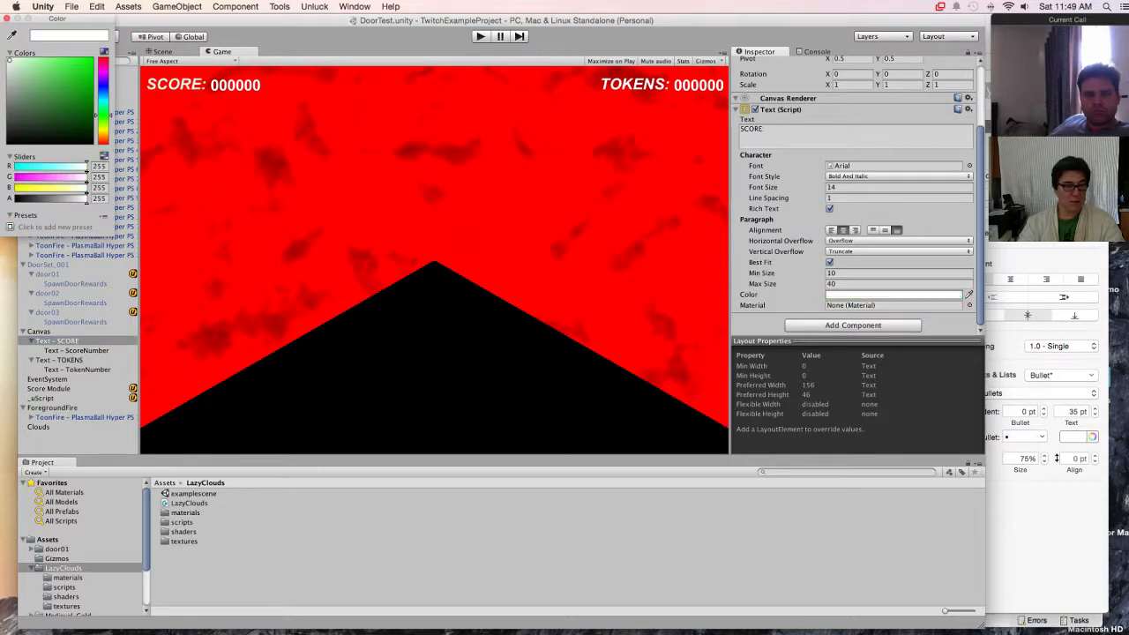
left_click(6, 18)
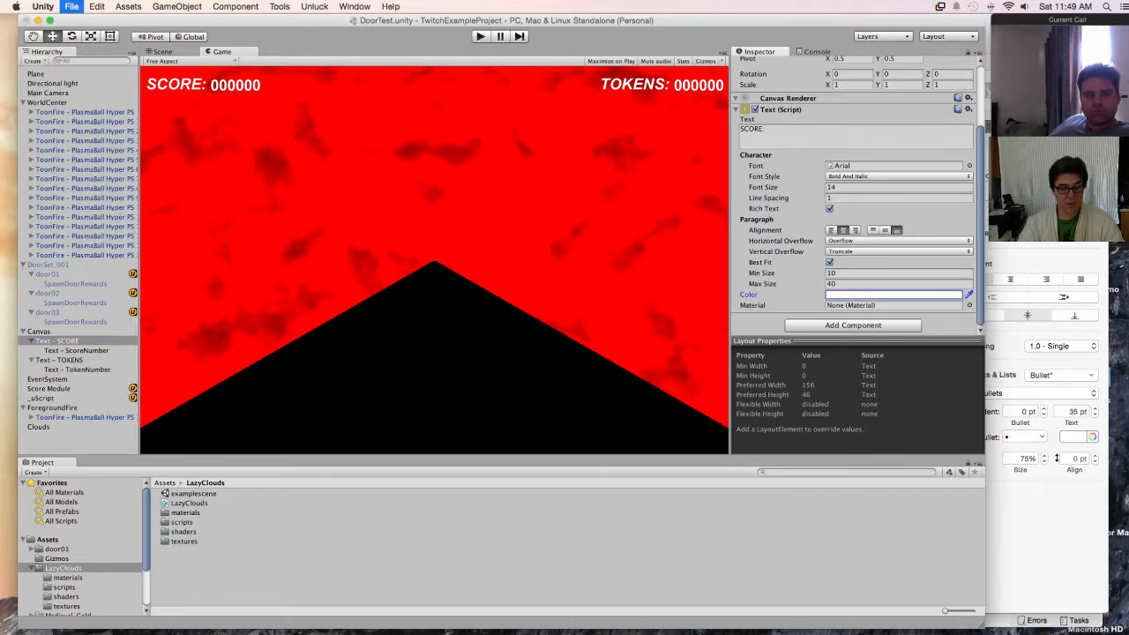
Step: Preview the game in play mode with the ground Plane hidden and shown again, and stop the game
key("super+p")
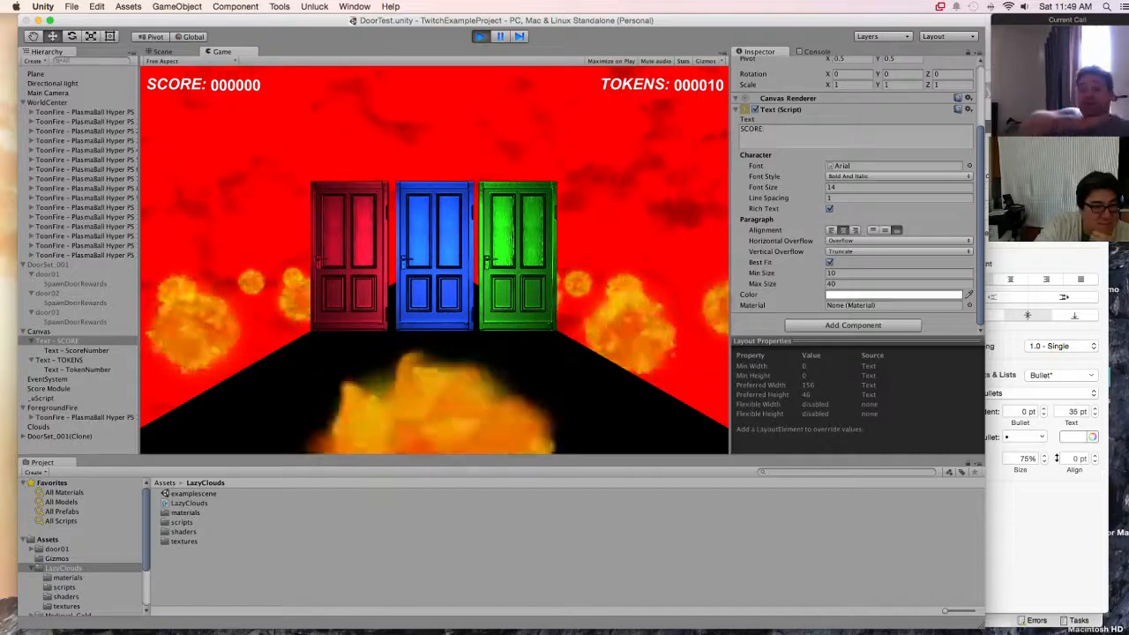
left_click(36, 74)
scroll(854, 256, "up", 5)
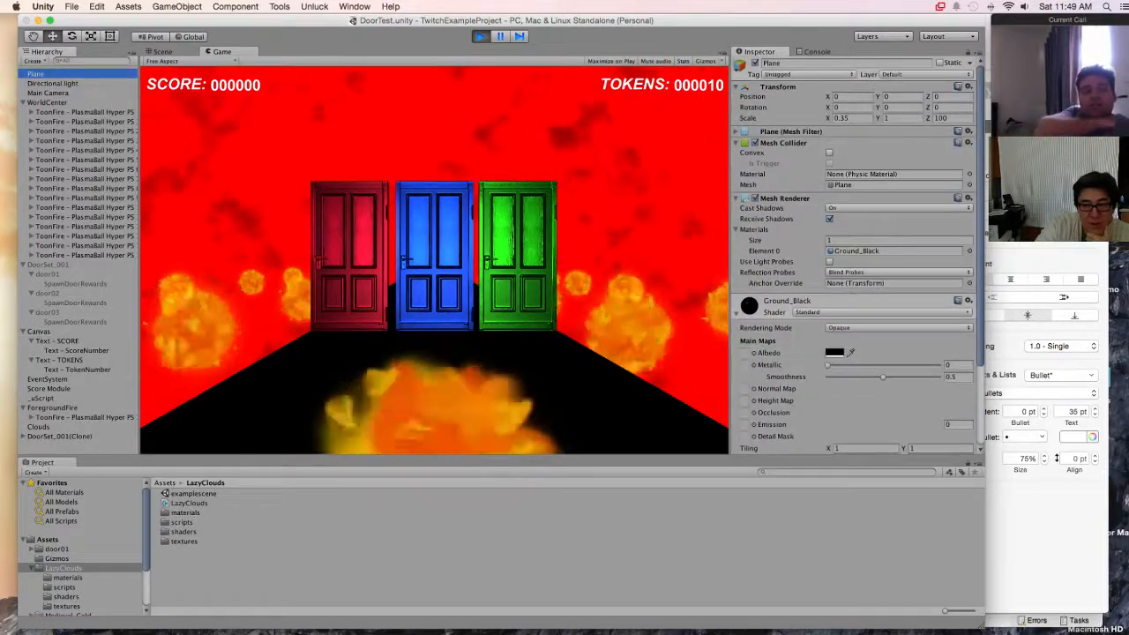
left_click(756, 63)
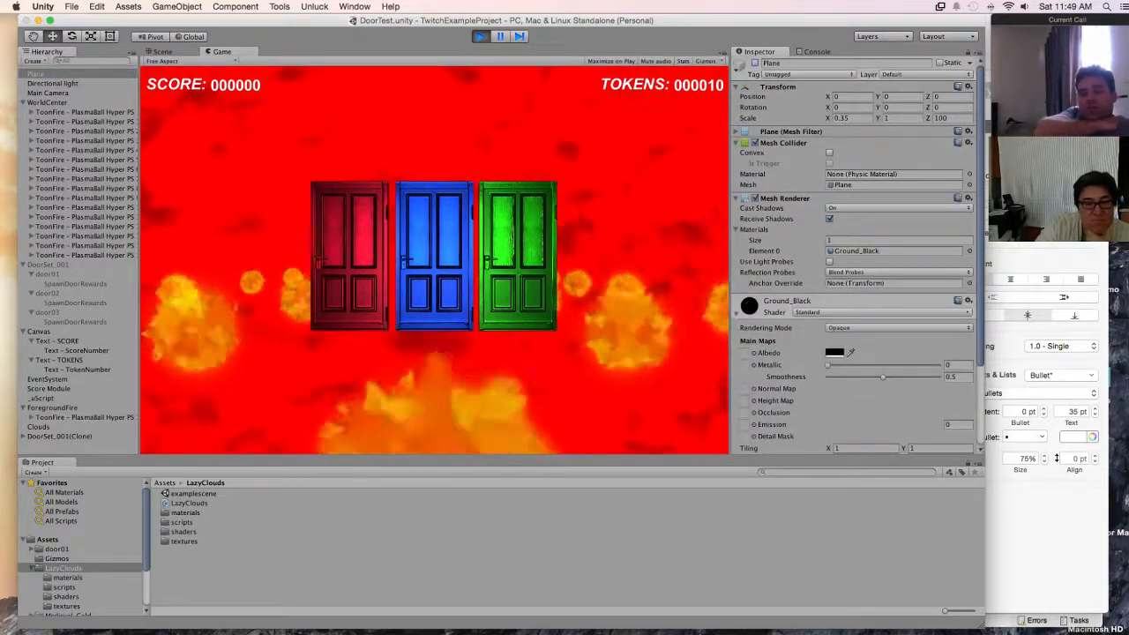
left_click(755, 64)
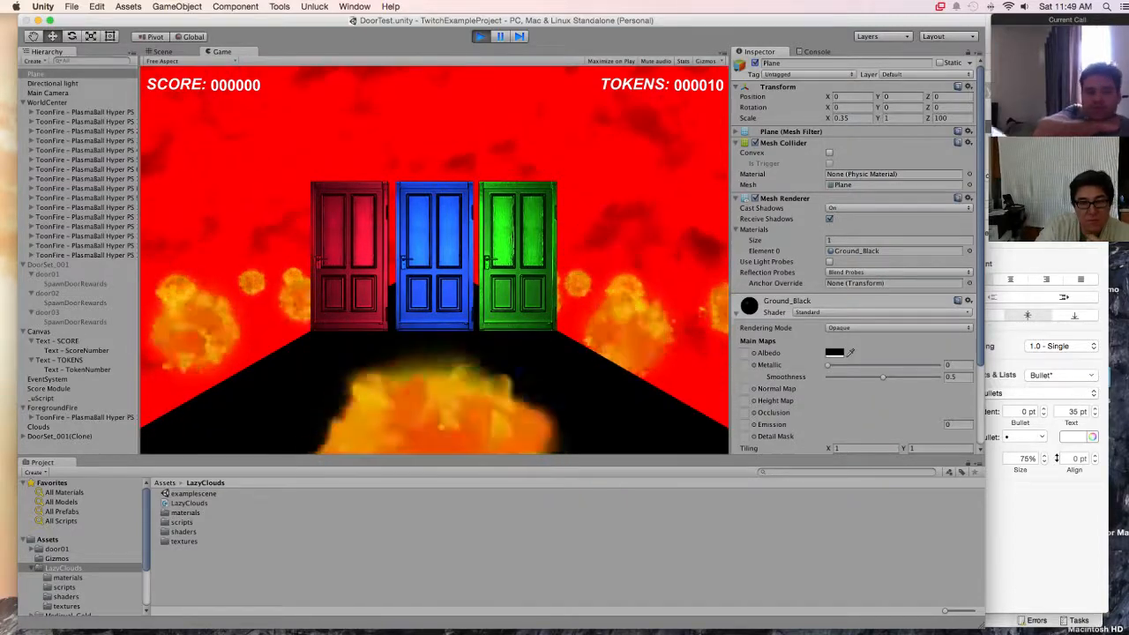
key("super+p")
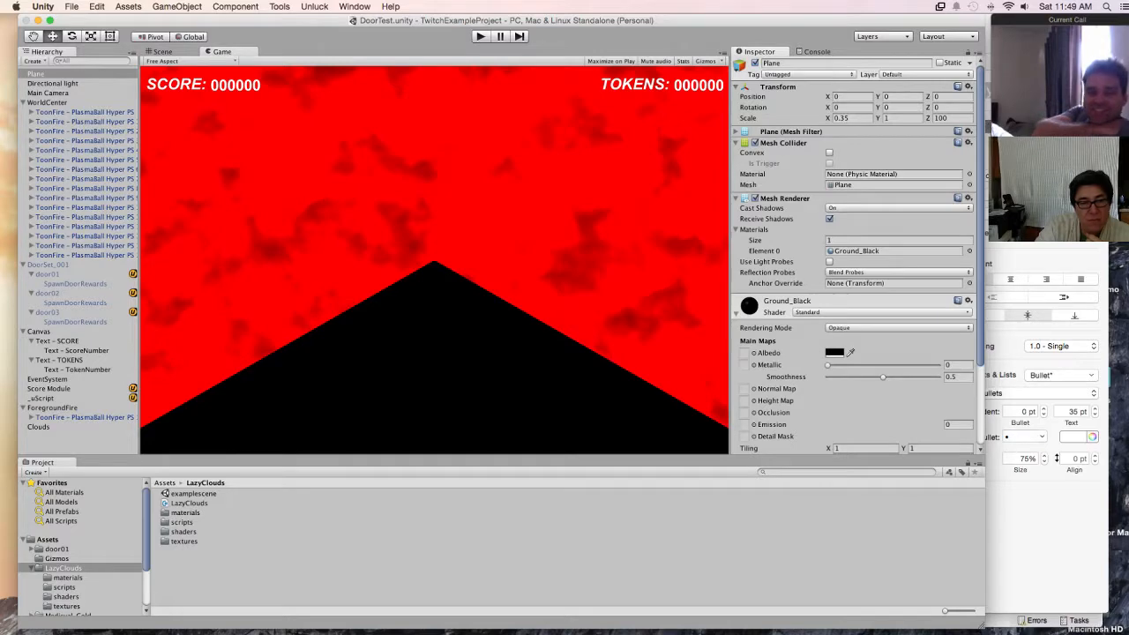
Step: In play mode, set the Ground_Black material's Metallic to about 0.636, Smoothness to about 0.074 and Albedo to light grey
key("super+p")
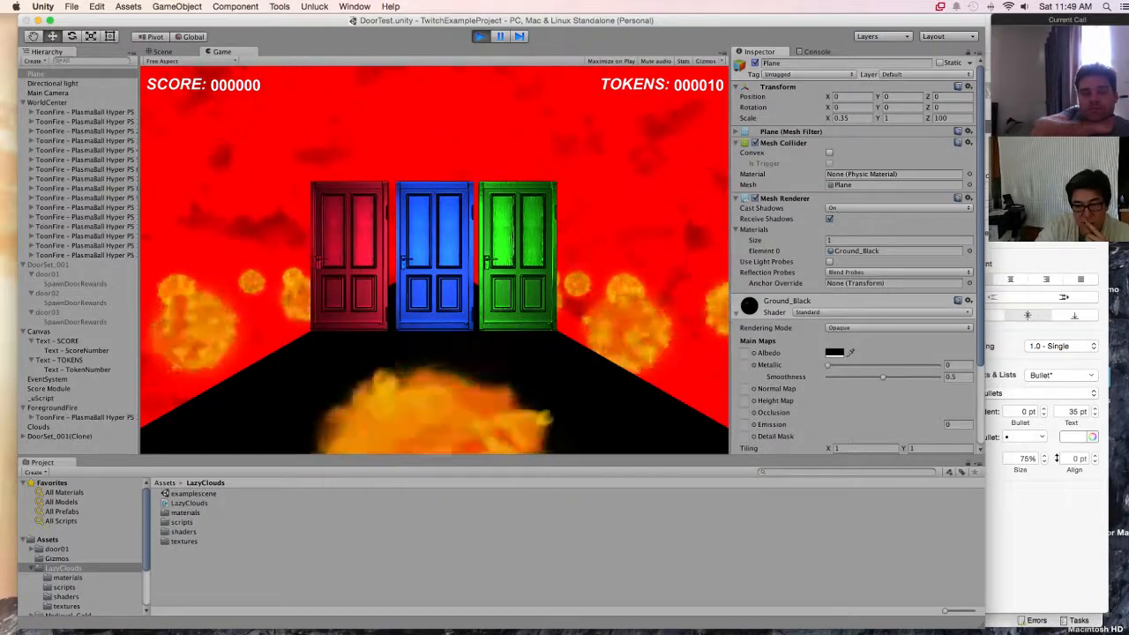
mouse_move(827, 365)
left_mouse_down()
mouse_move(898, 365)
mouse_move(835, 376)
left_mouse_up()
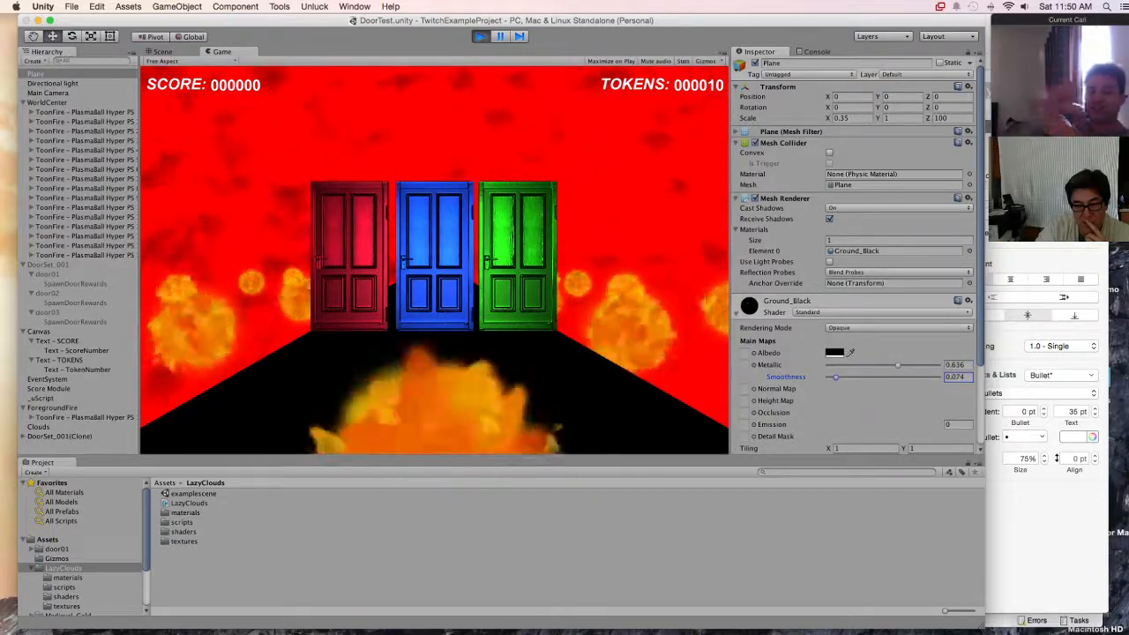
left_click(834, 352)
mouse_move(11, 81)
left_mouse_down()
mouse_move(9, 120)
mouse_move(10, 82)
left_mouse_up()
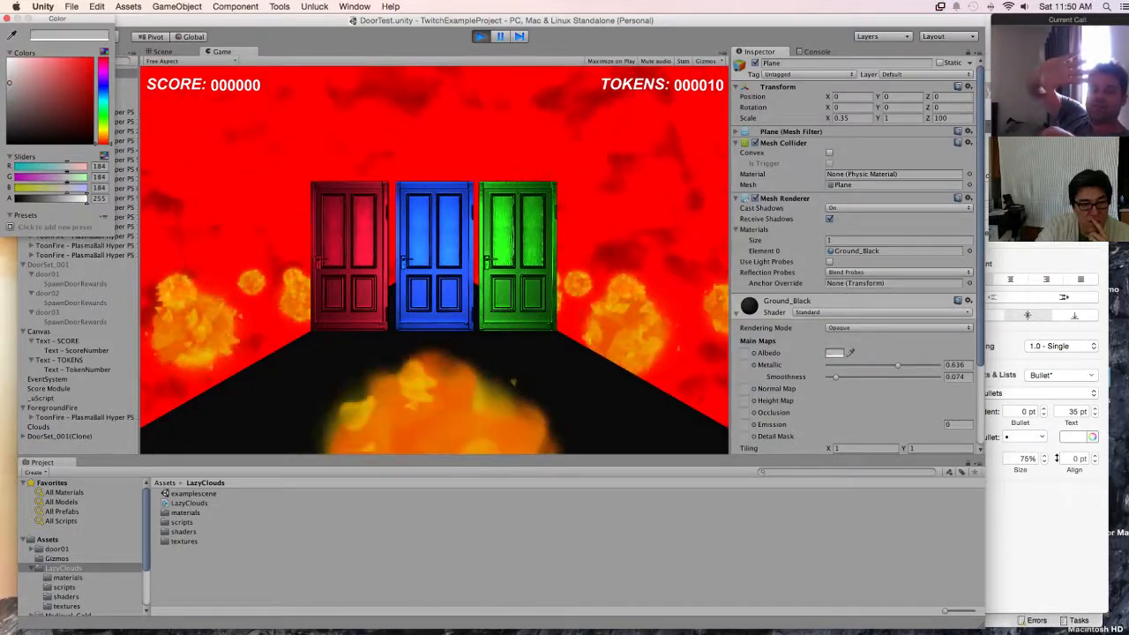
left_click(6, 19)
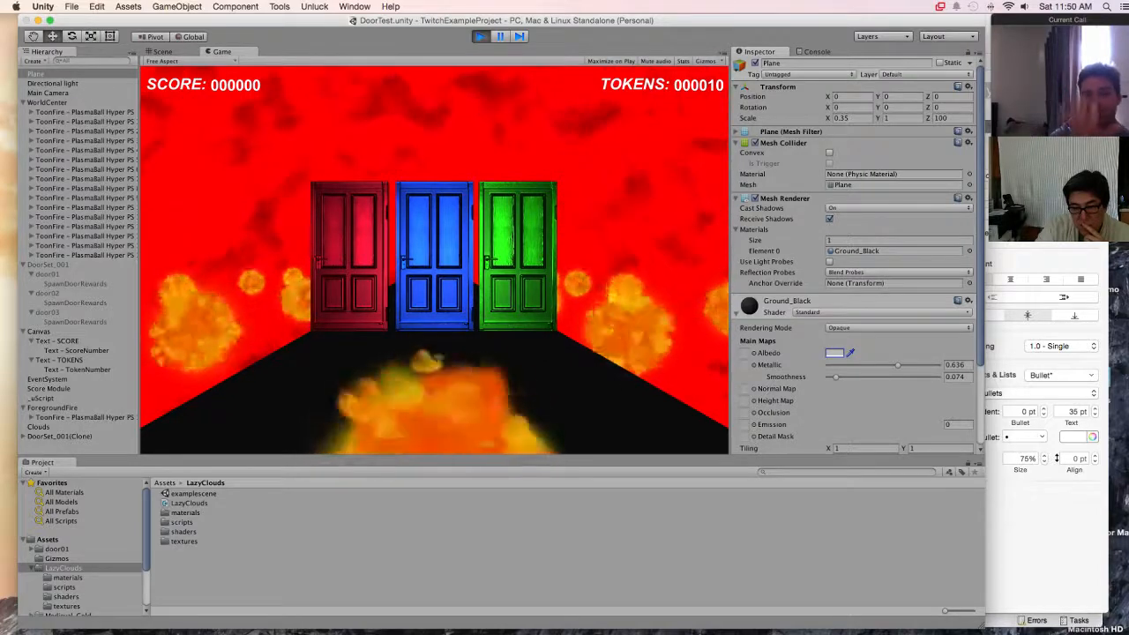
Step: Lower Ground_Black's Metallic to about 0.011 and look through the material's remaining settings
left_click_drag(898, 365, 828, 365)
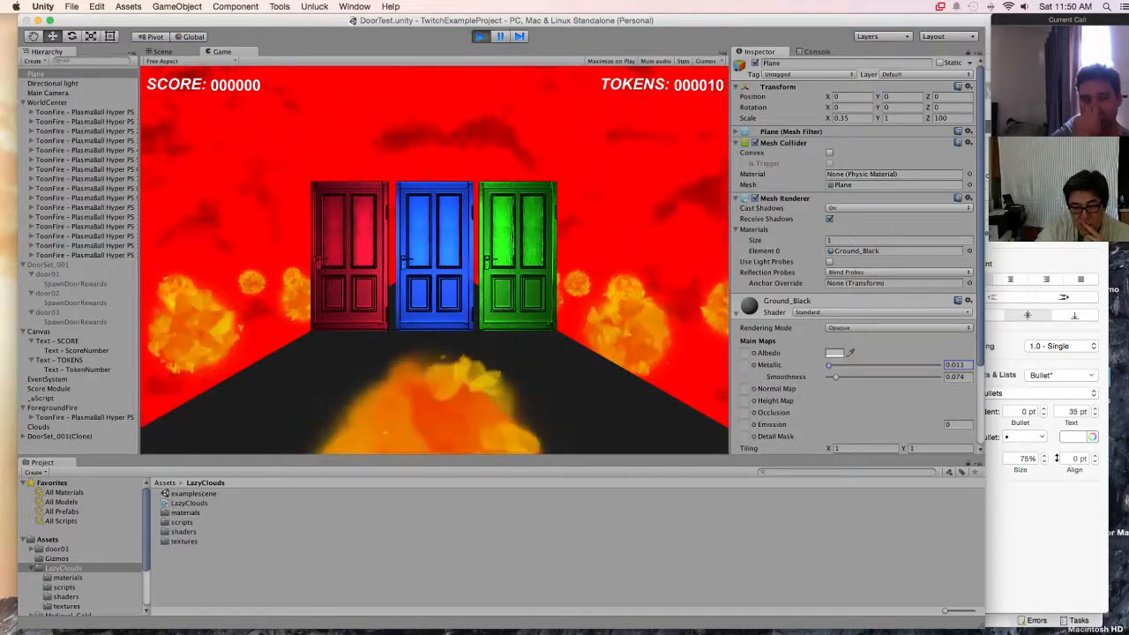
left_click_drag(828, 365, 828, 366)
scroll(828, 365, "down", 2)
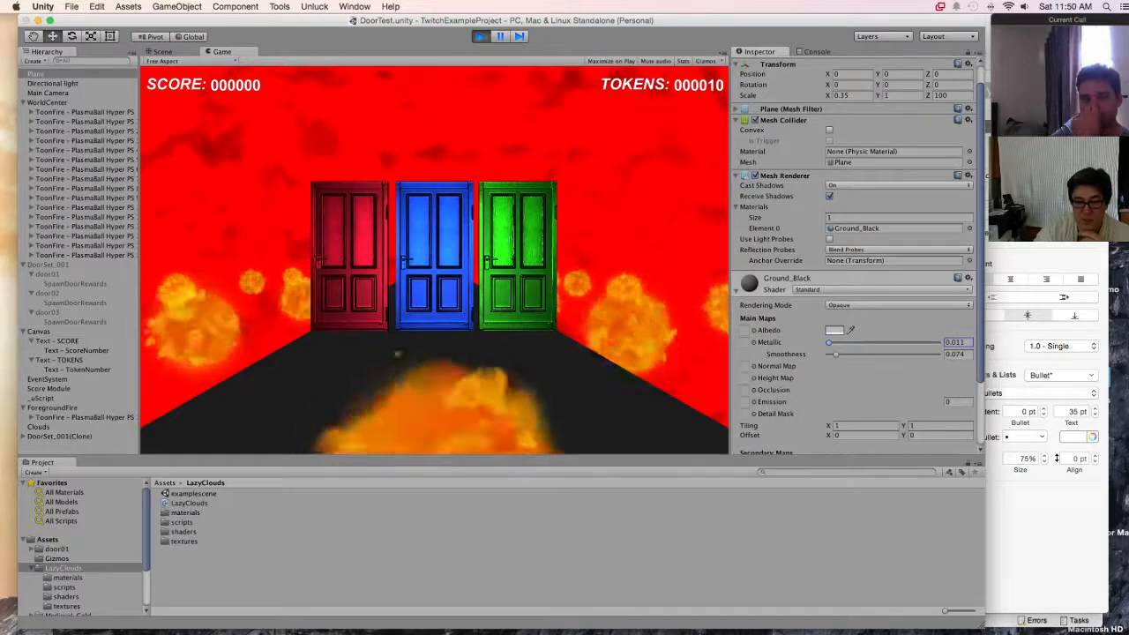
scroll(828, 353, "down", 5)
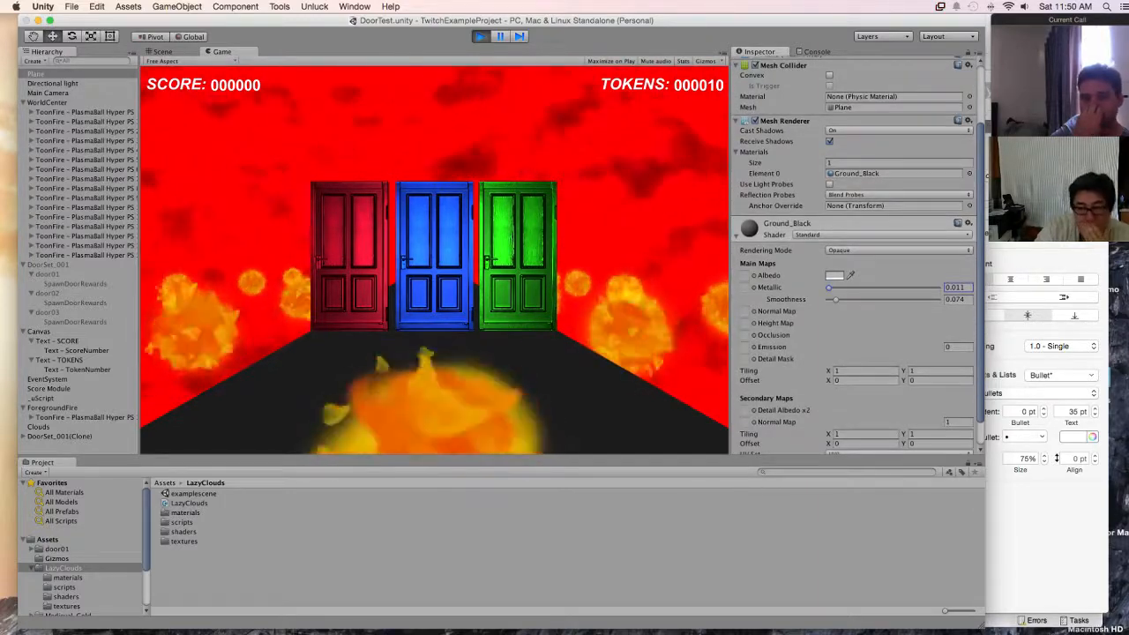
scroll(853, 264, "down", 3)
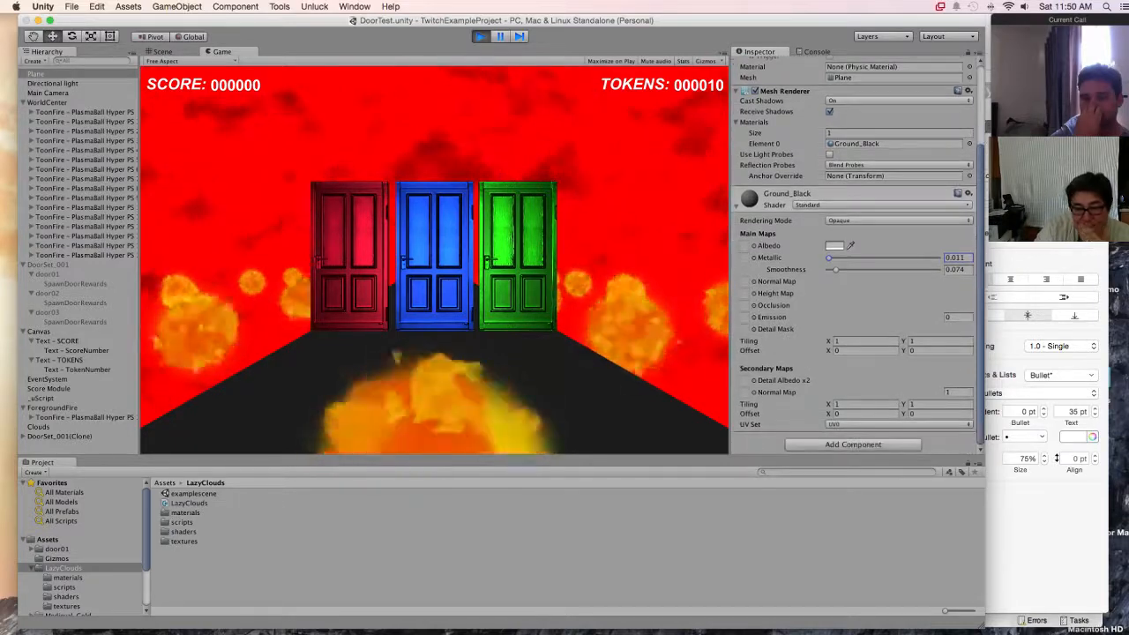
scroll(853, 264, "up", 5)
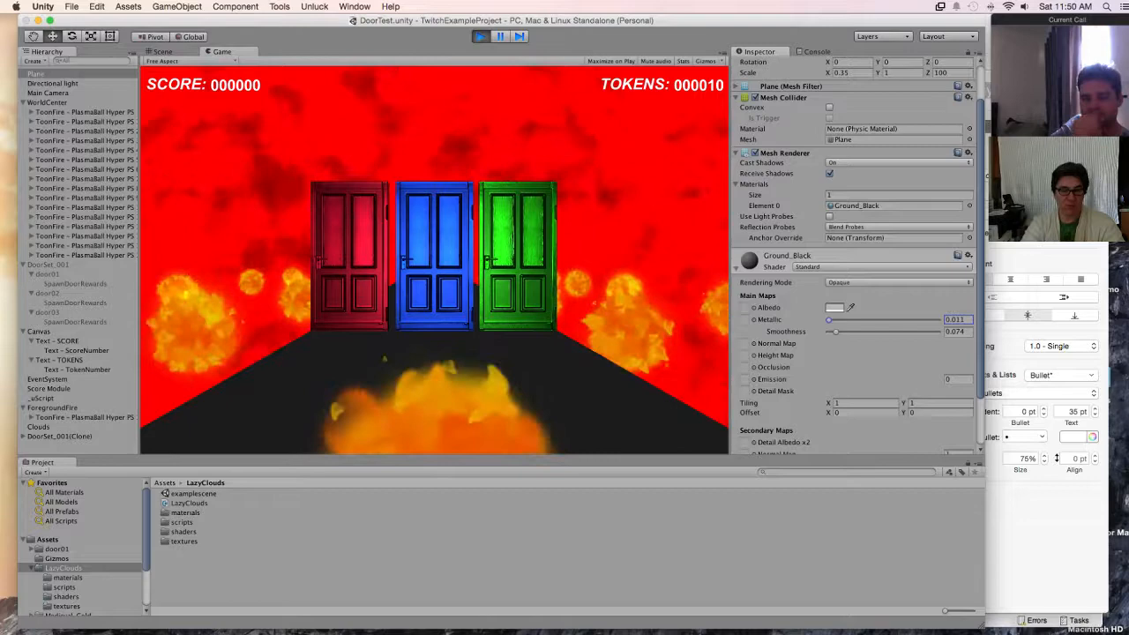
scroll(853, 265, "up", 3)
Step: Stop the game and deactivate the ground Plane in the scene
left_click(756, 64)
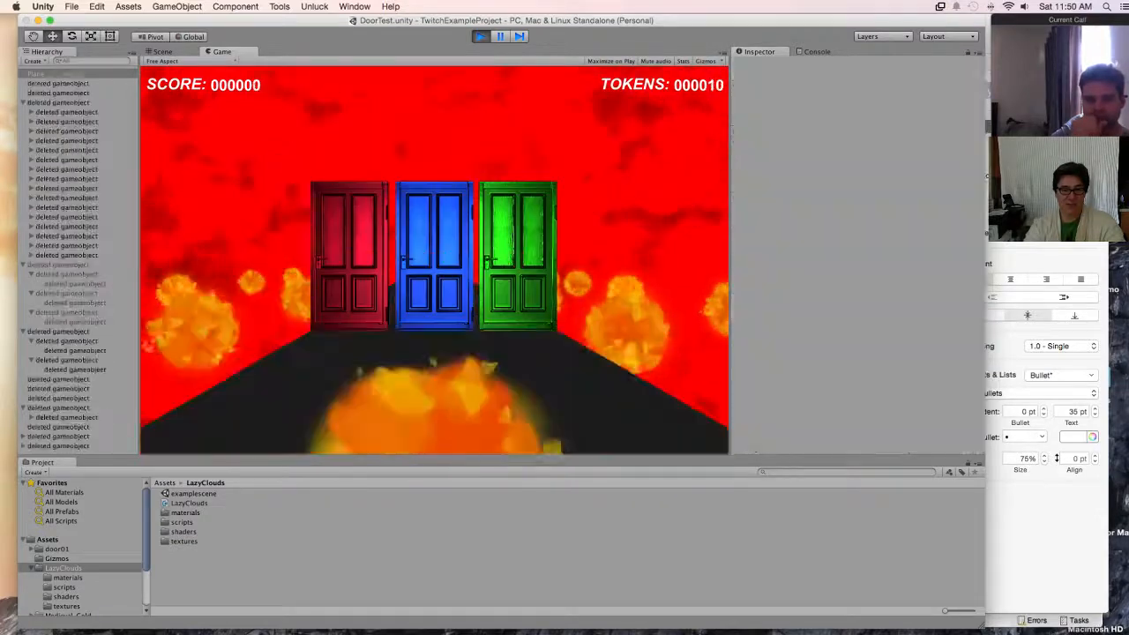
key("super+p")
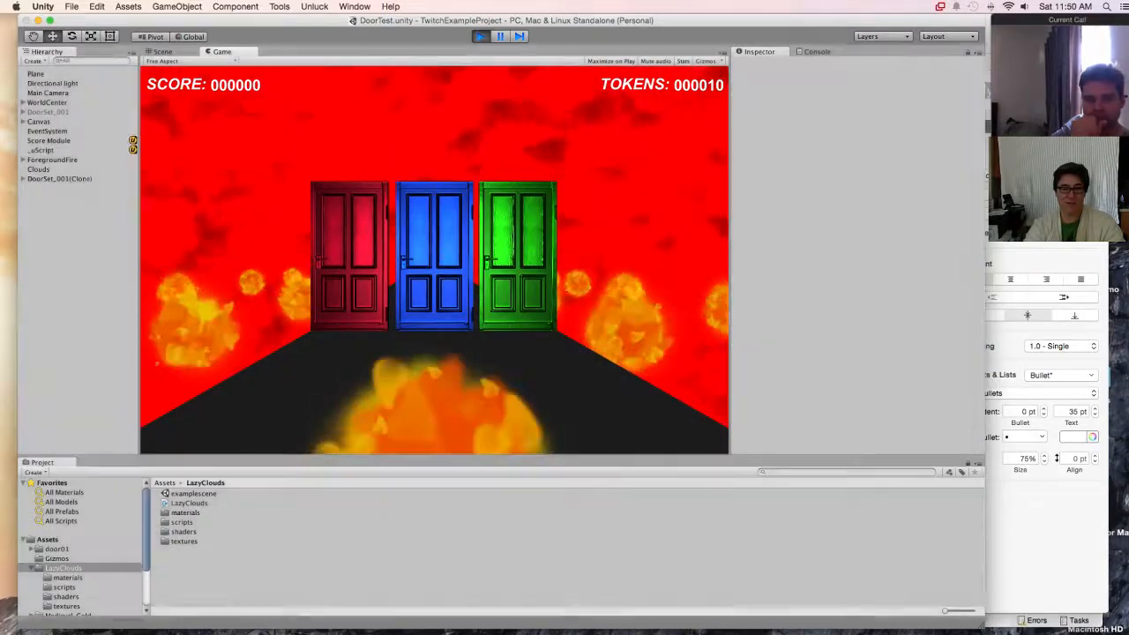
left_click(36, 74)
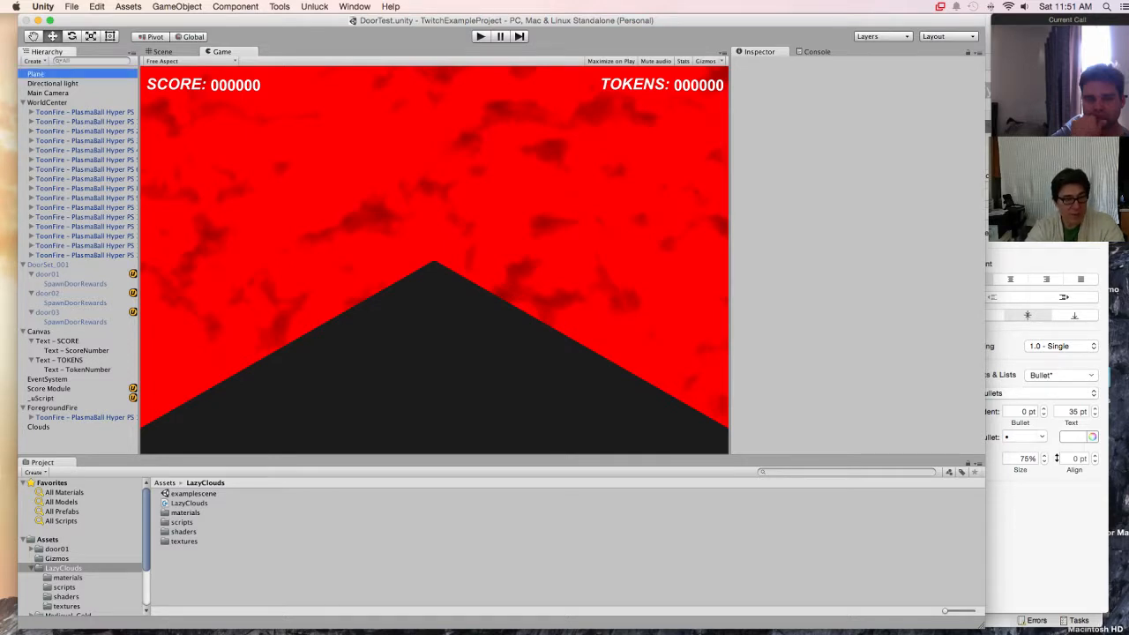
left_click(755, 63)
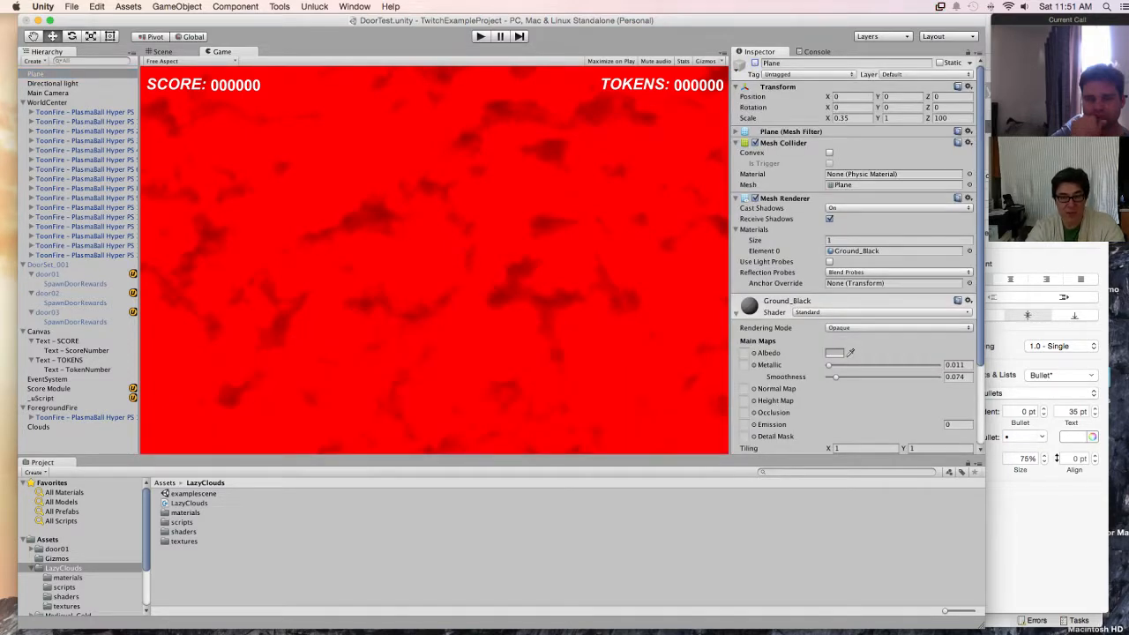
Step: Play-test the game with the ground Plane hidden, choosing doors over several rounds, and stop it after a brief second run
key("super+p")
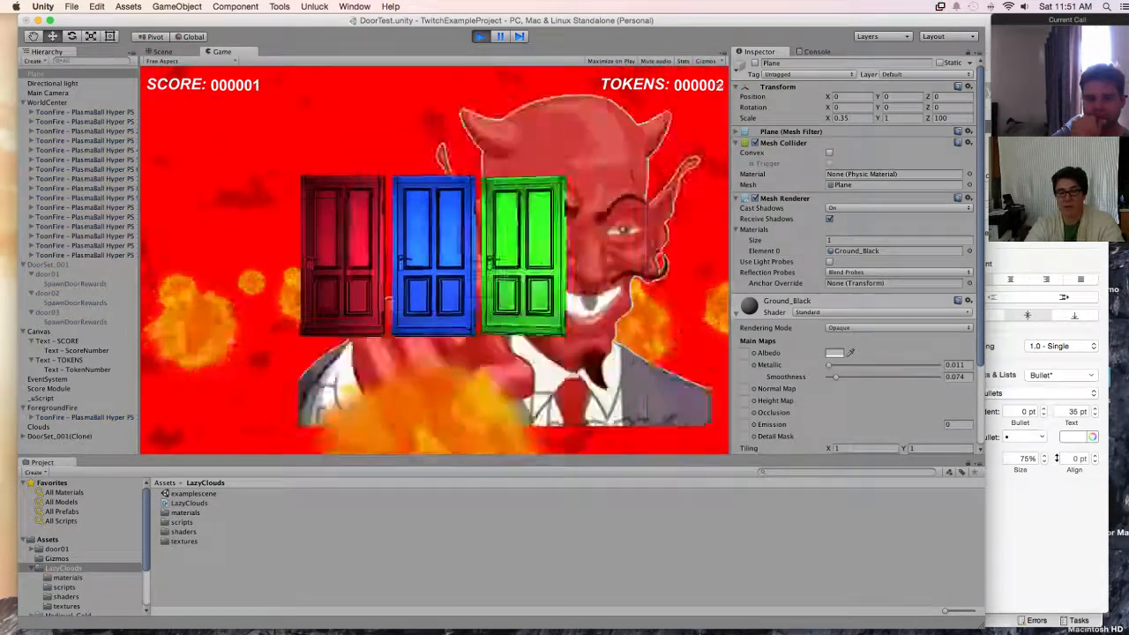
key("Up")
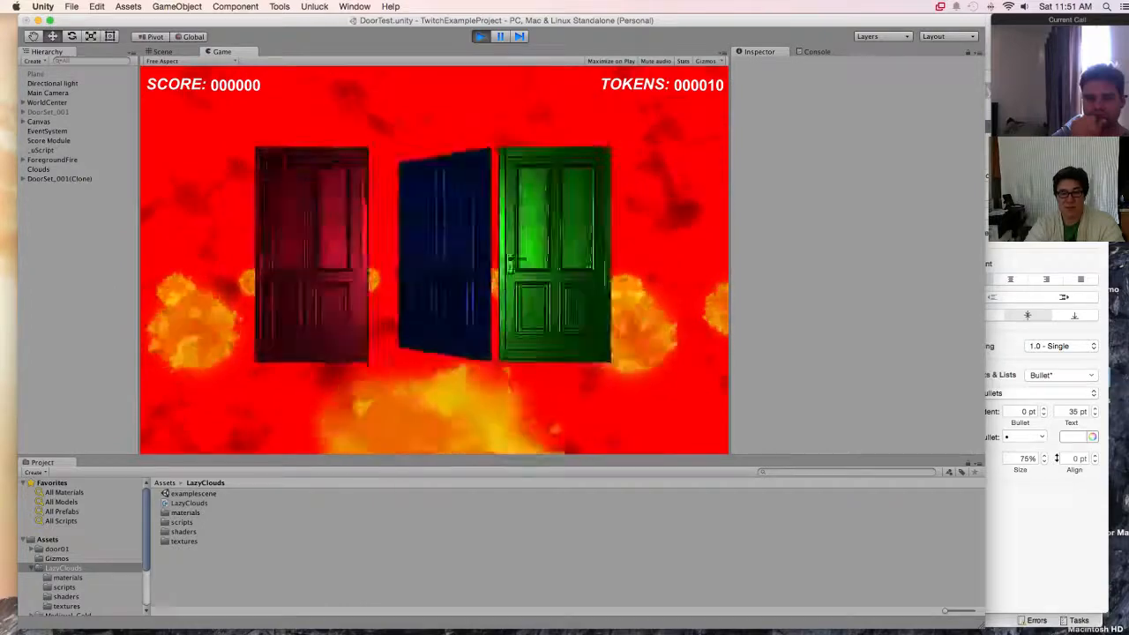
key("Right")
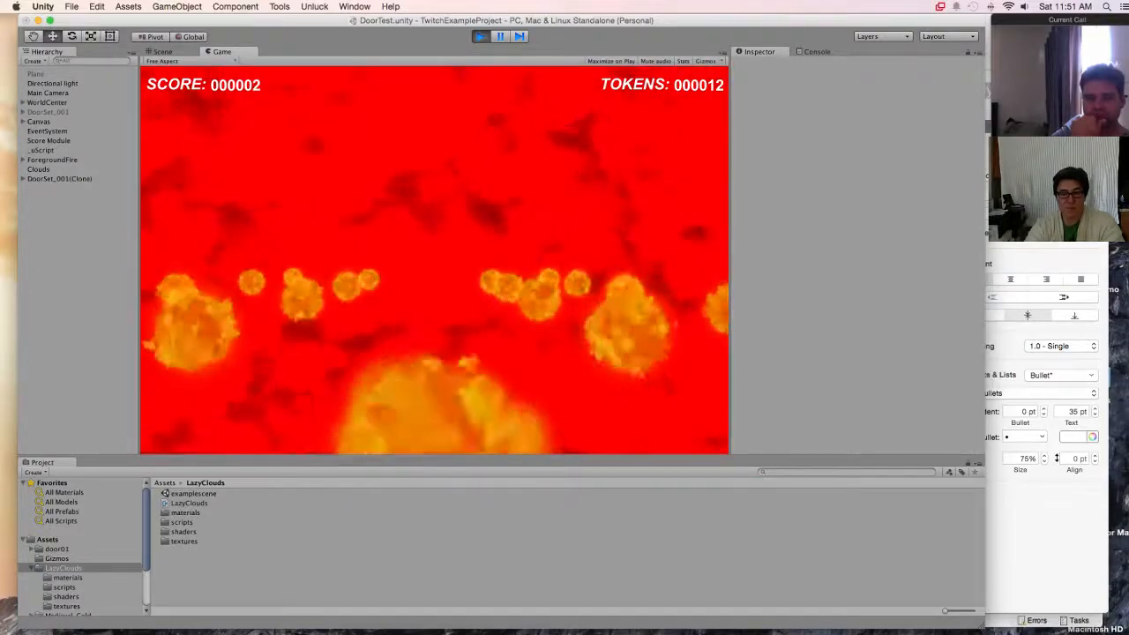
key("Left")
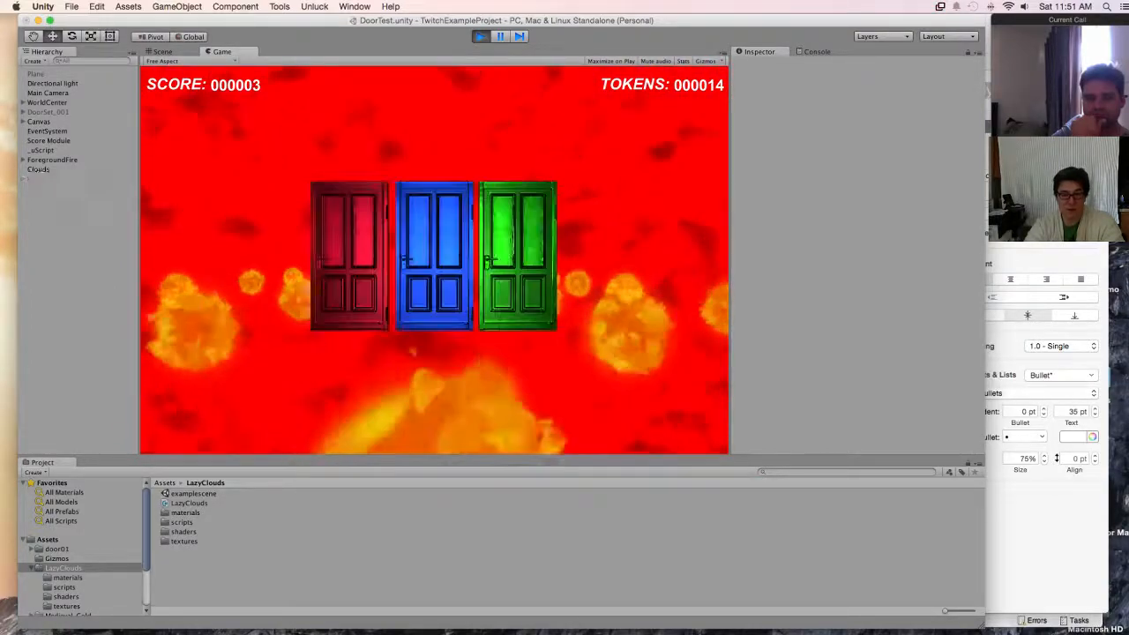
key("Right")
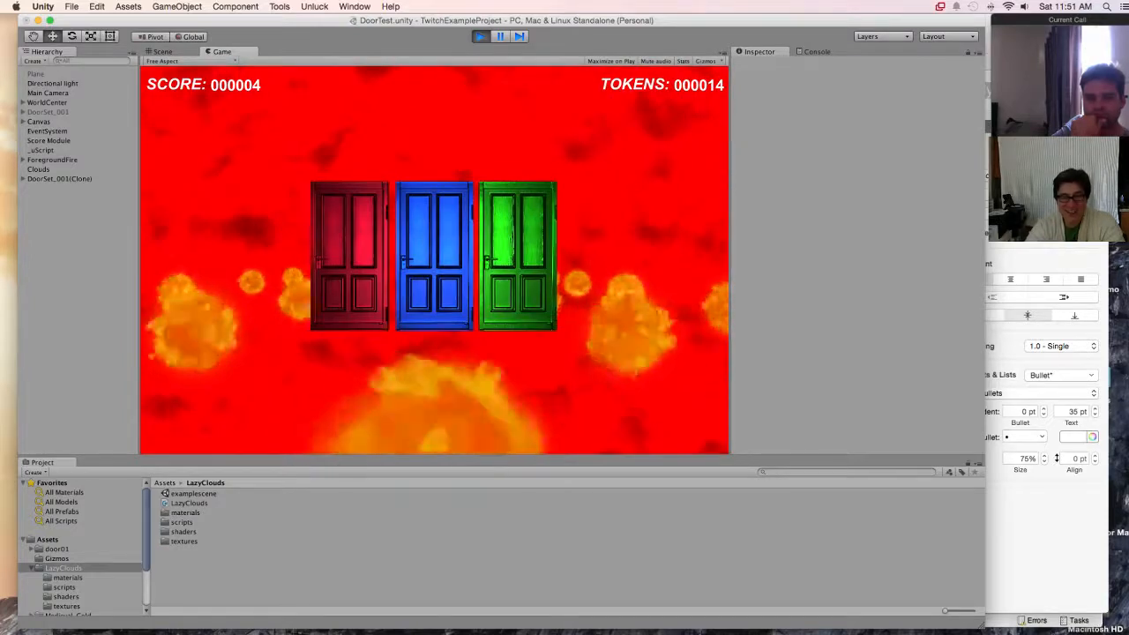
key("Up")
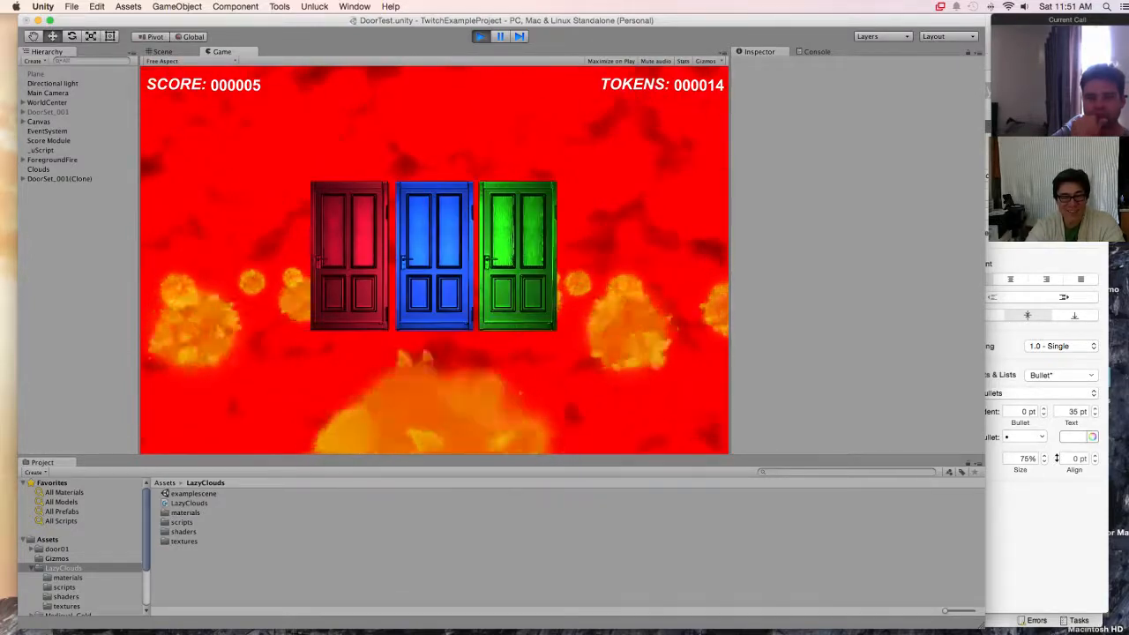
key("Up")
key("Up")
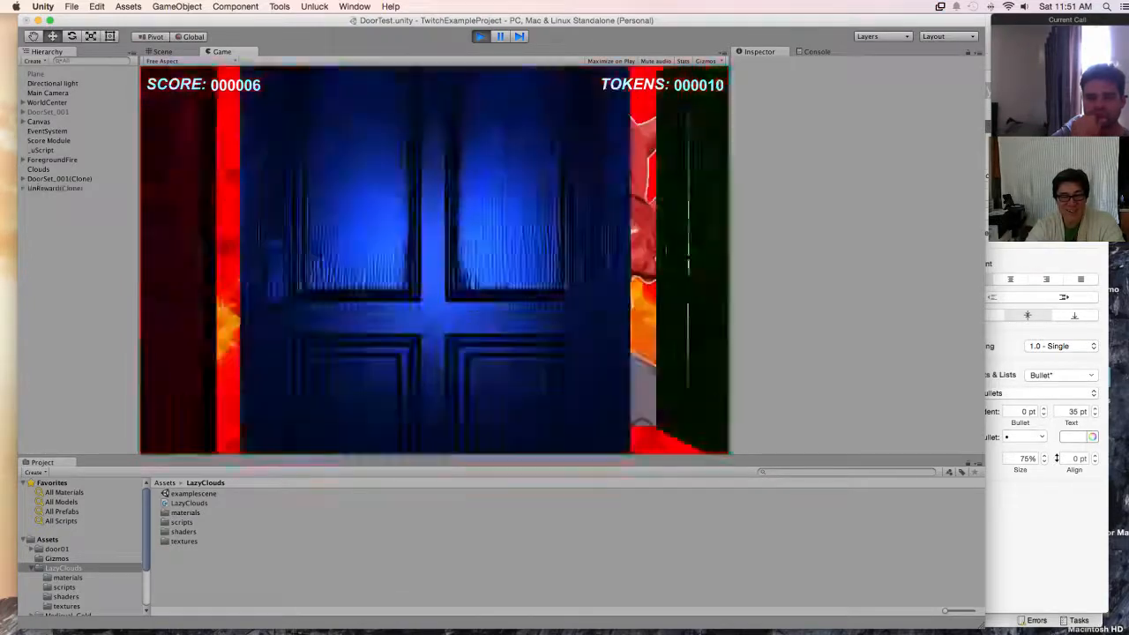
key("Up")
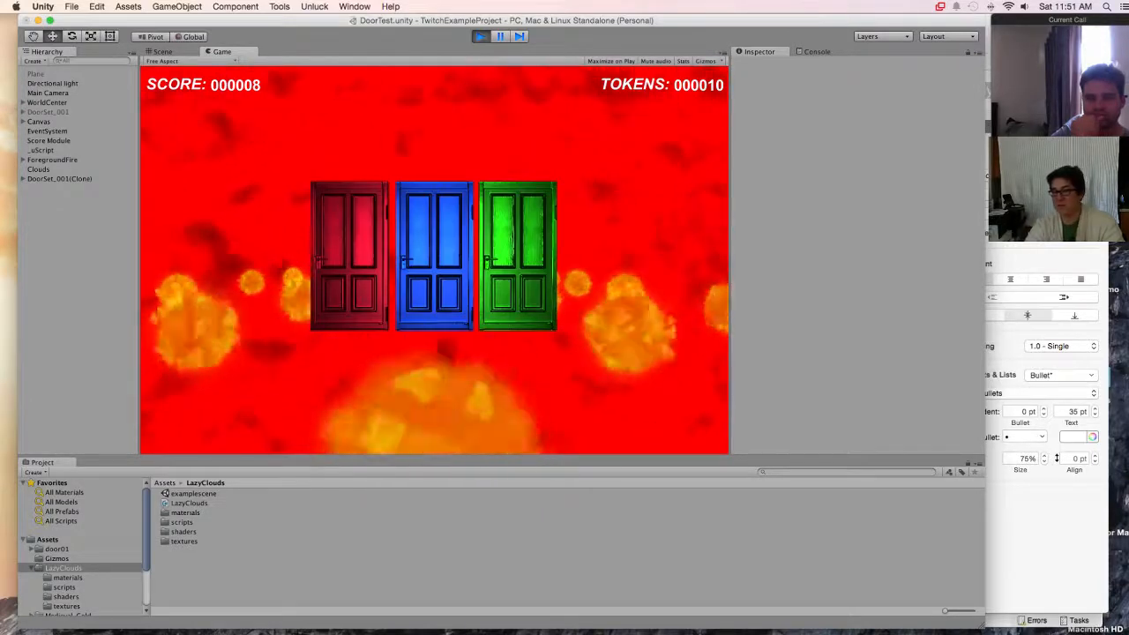
key("Up")
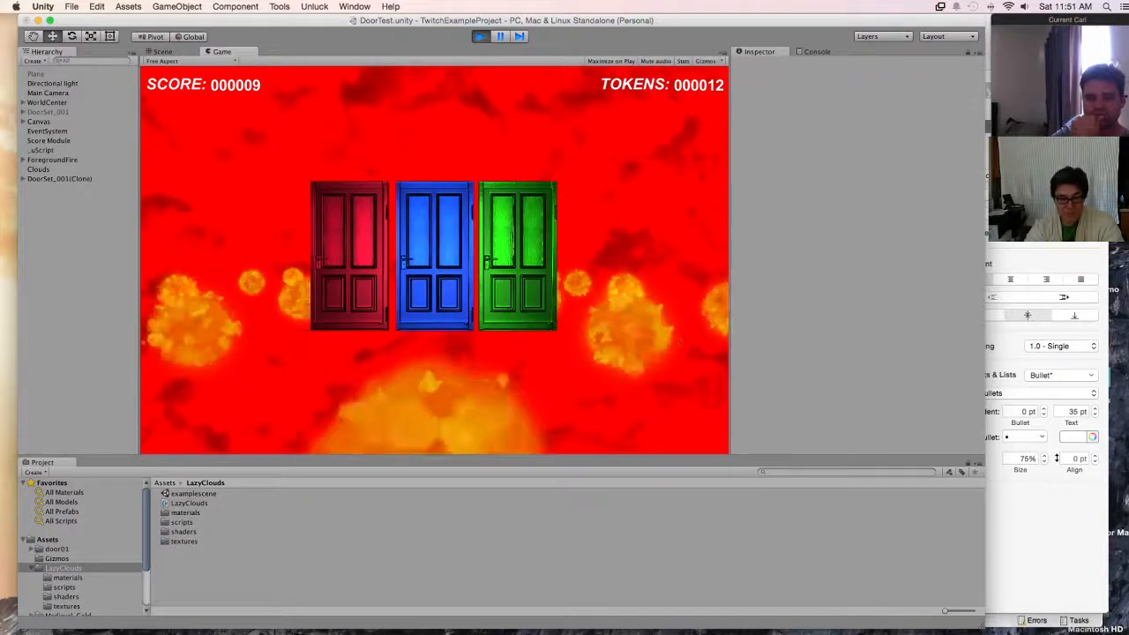
key("Up")
key("Up")
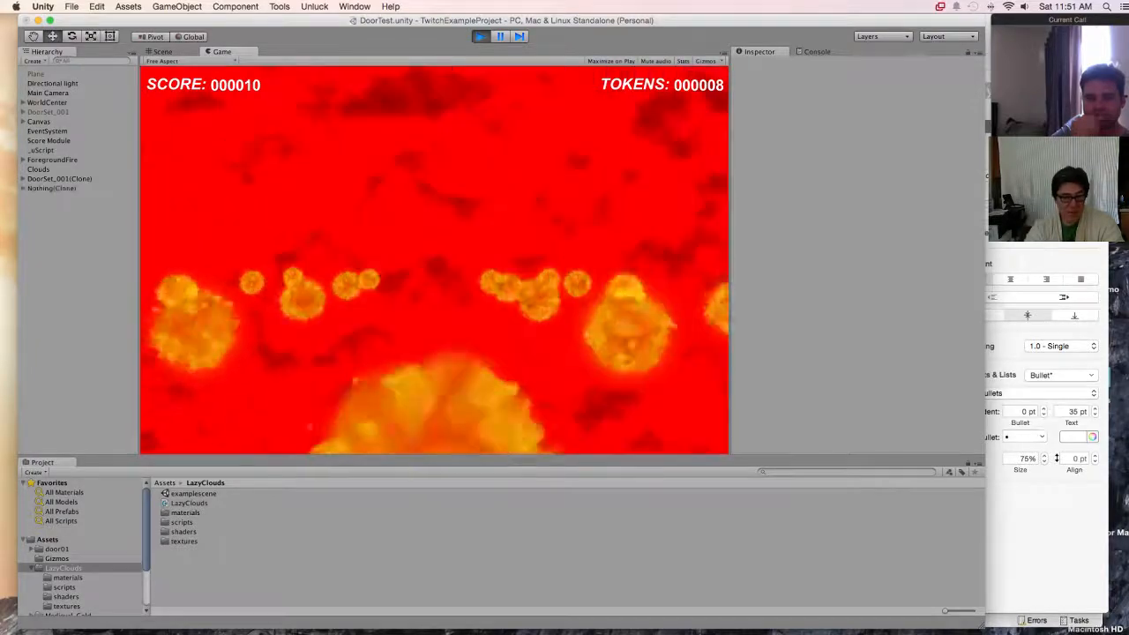
key("Up")
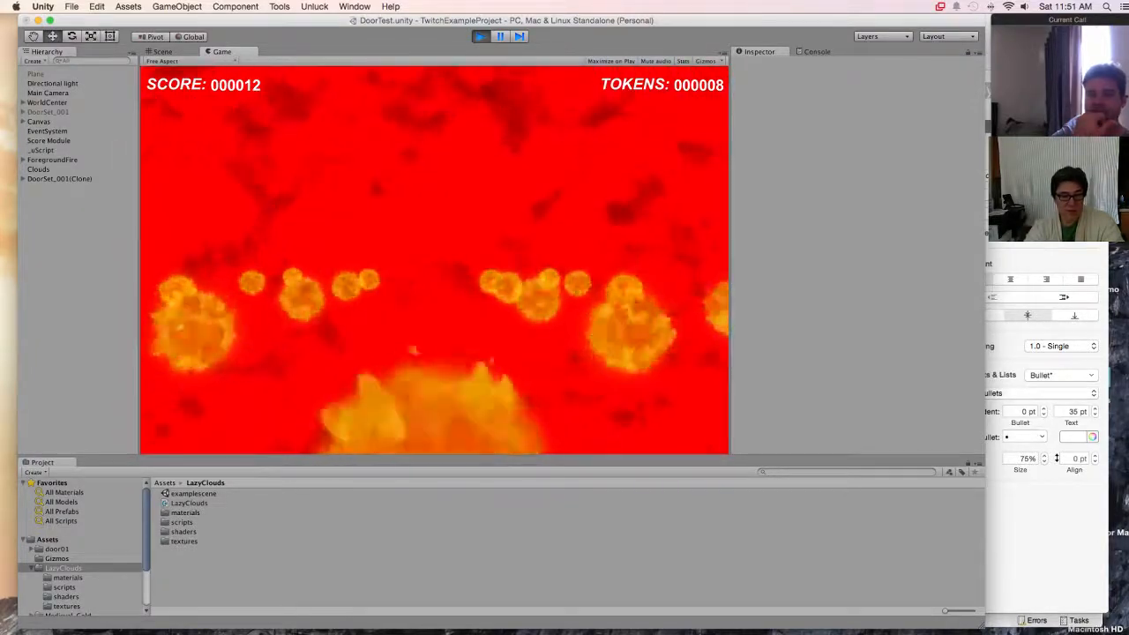
key("Up")
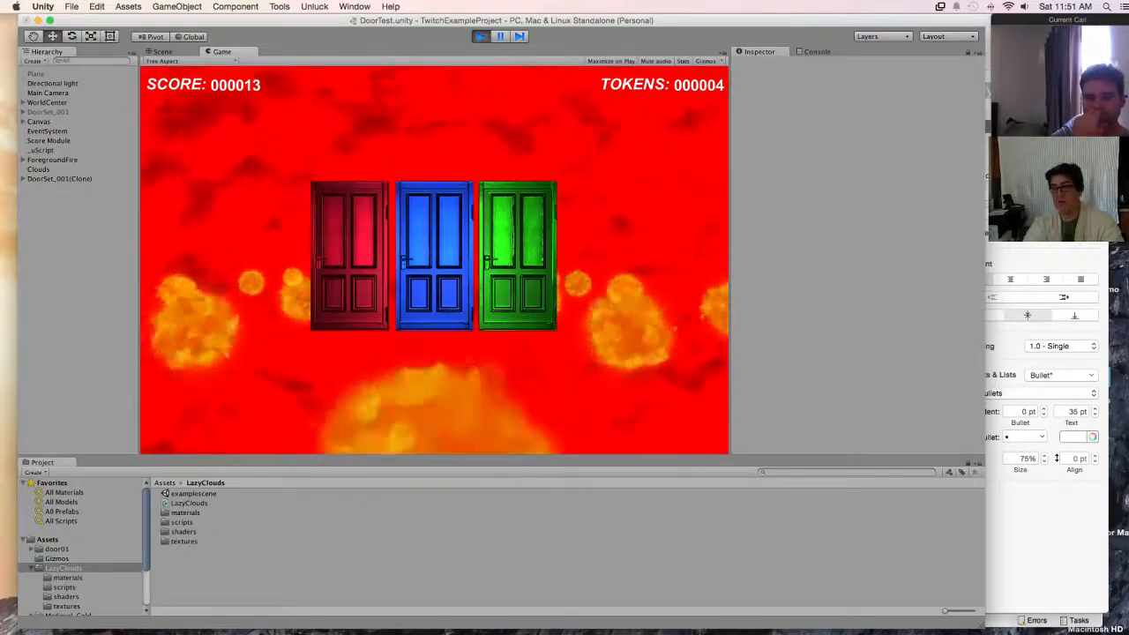
key("Up")
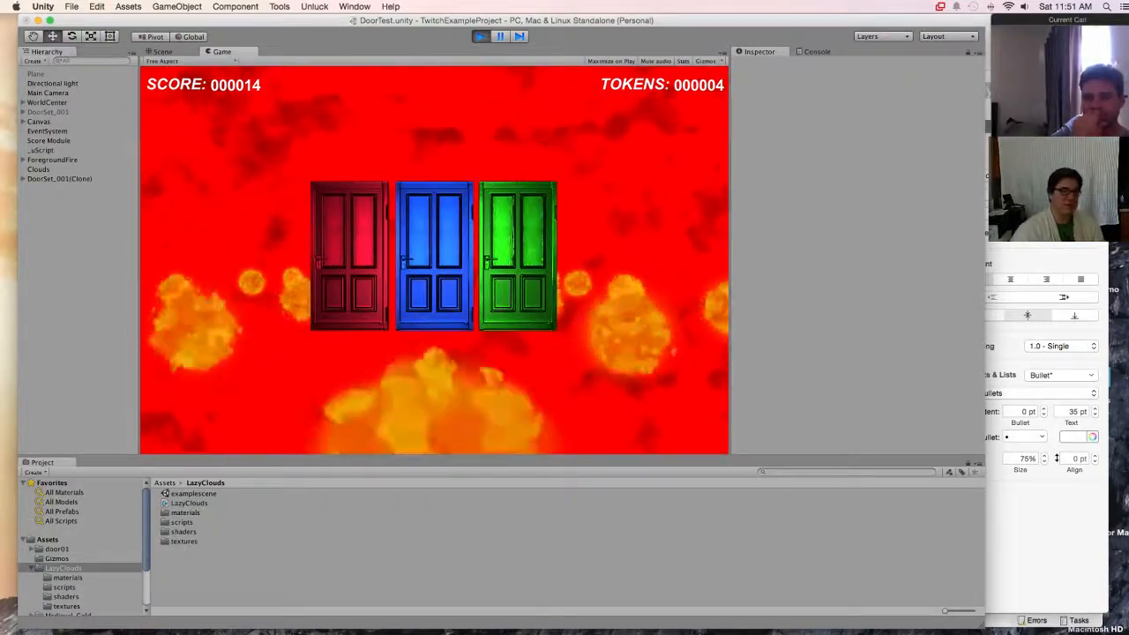
key("Up")
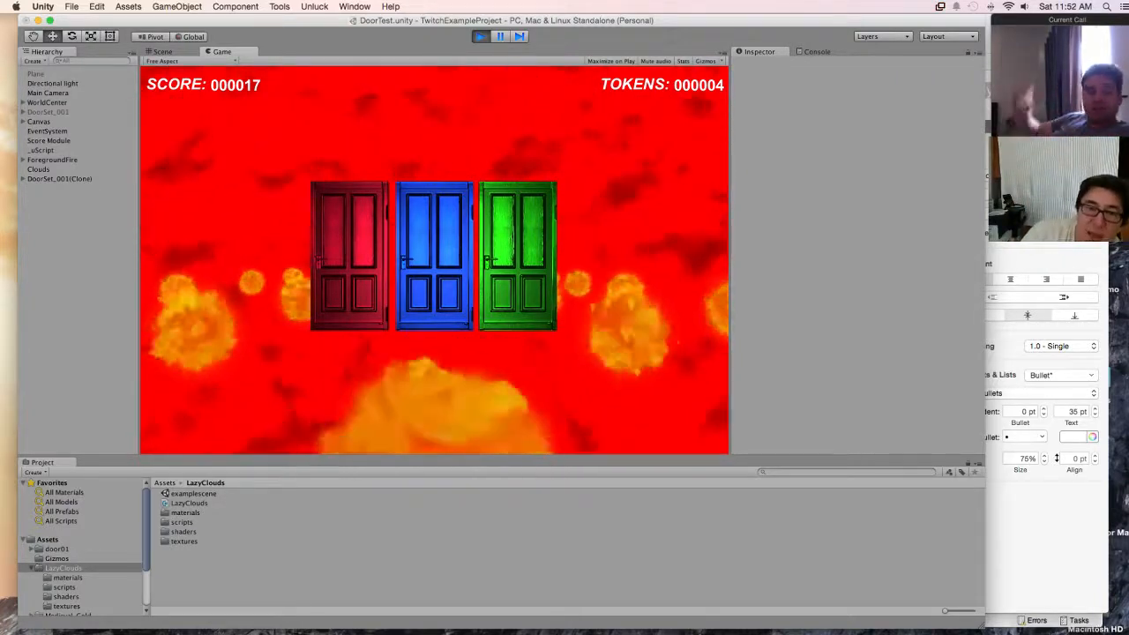
key("super+p")
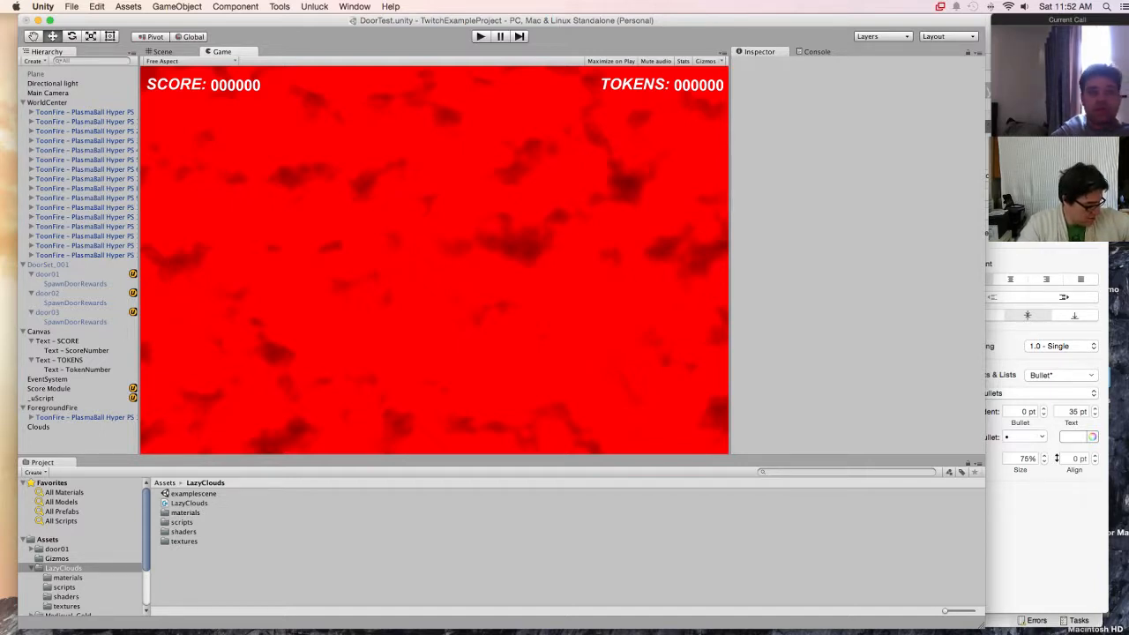
key("super+p")
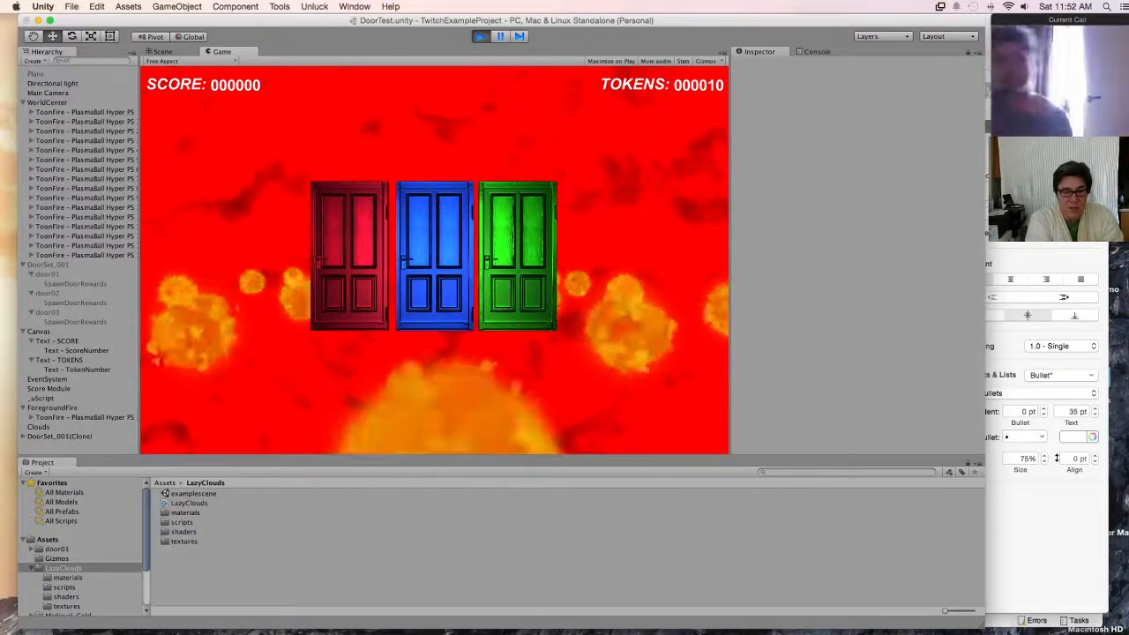
key("super+p")
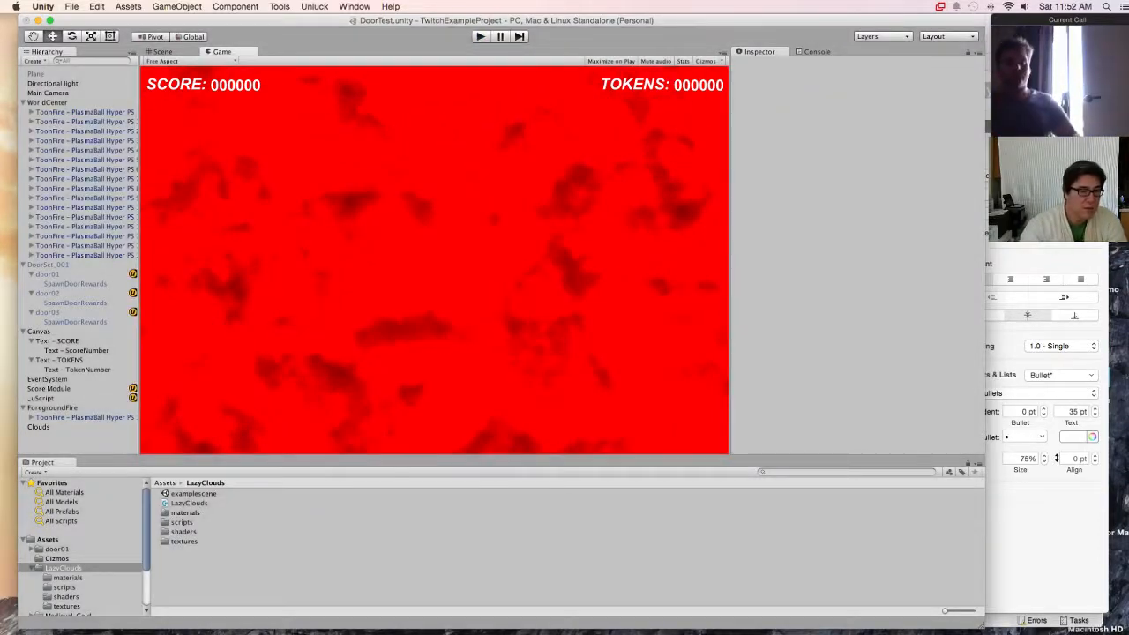
Step: Reactivate the ground Plane and review the Clouds object's Lazy Clouds script and material settings
left_click(36, 74)
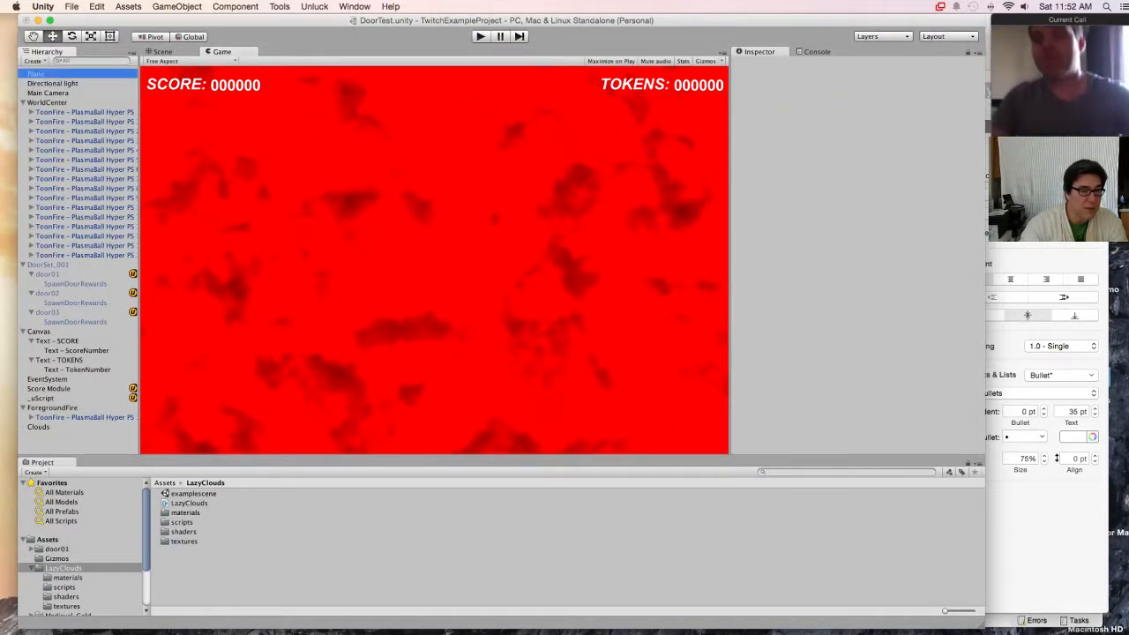
left_click(755, 64)
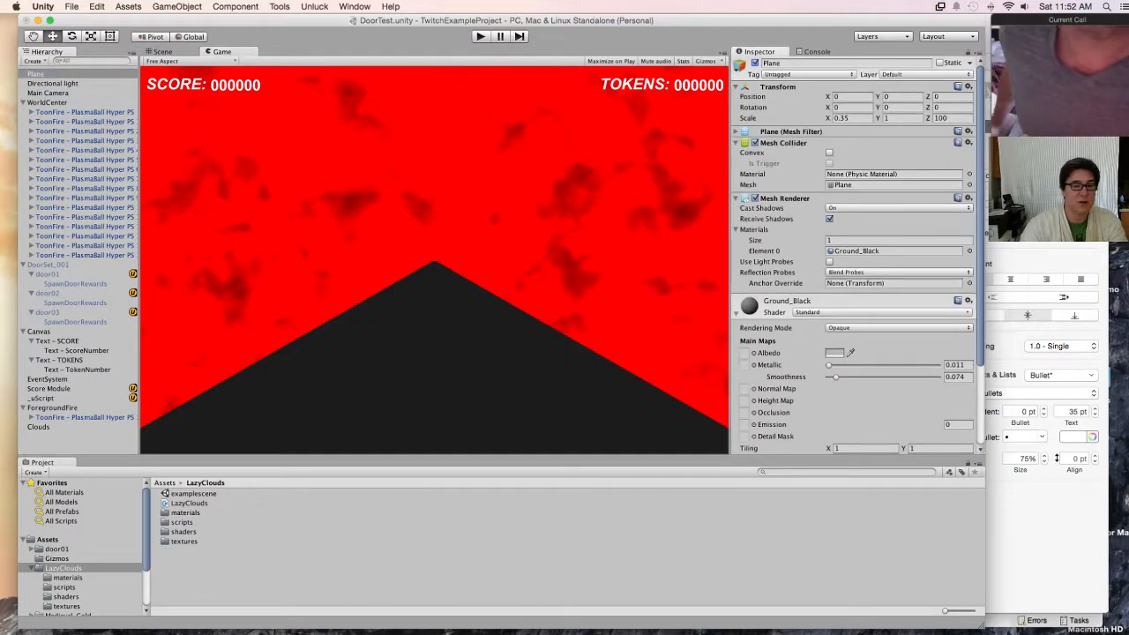
left_click(39, 426)
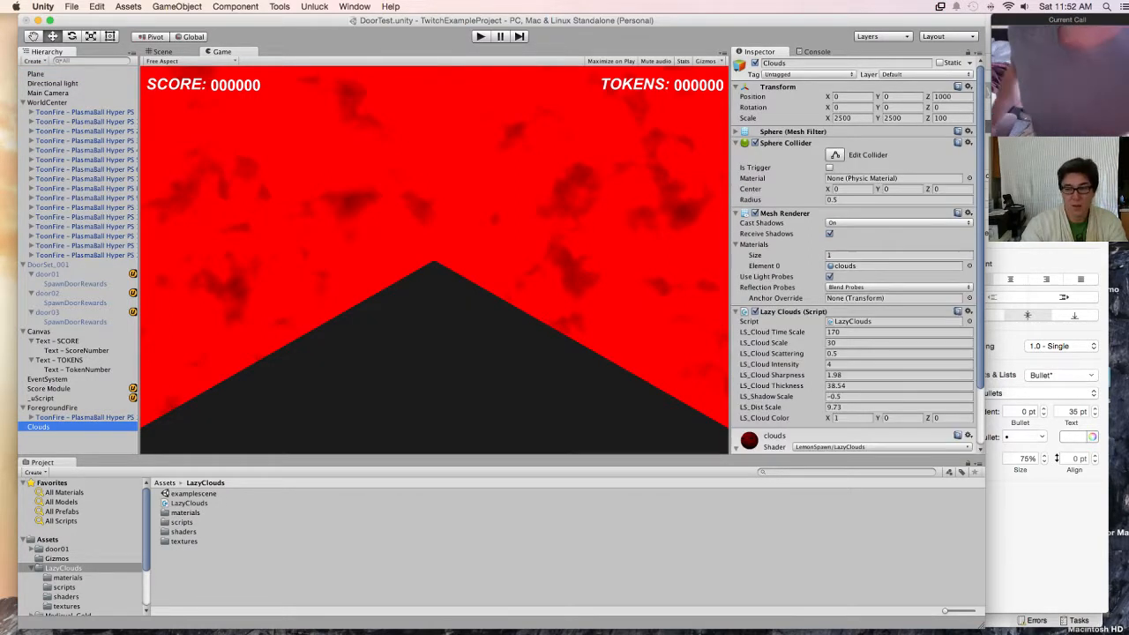
scroll(854, 255, "down", 3)
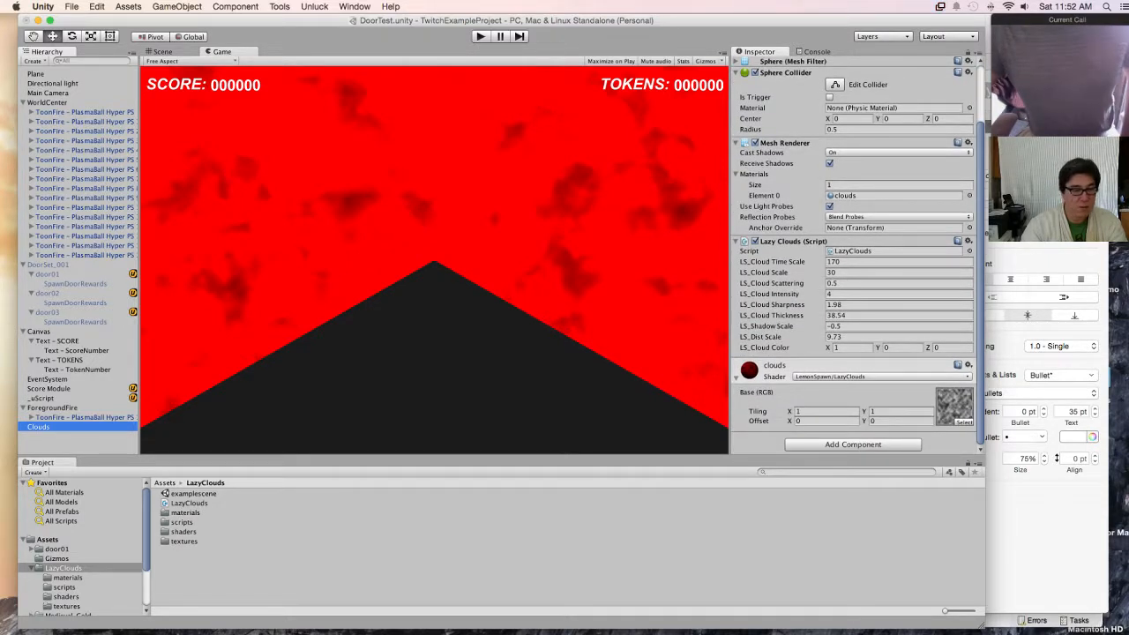
Step: Set the Directional light's Intensity to 2
left_click(53, 84)
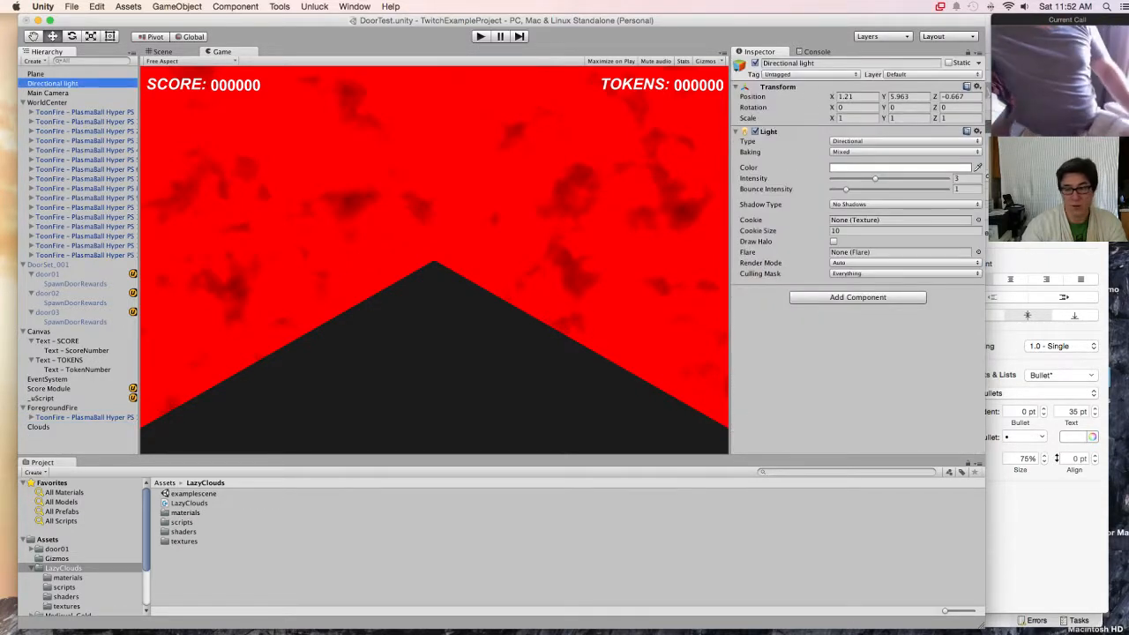
left_click(963, 180)
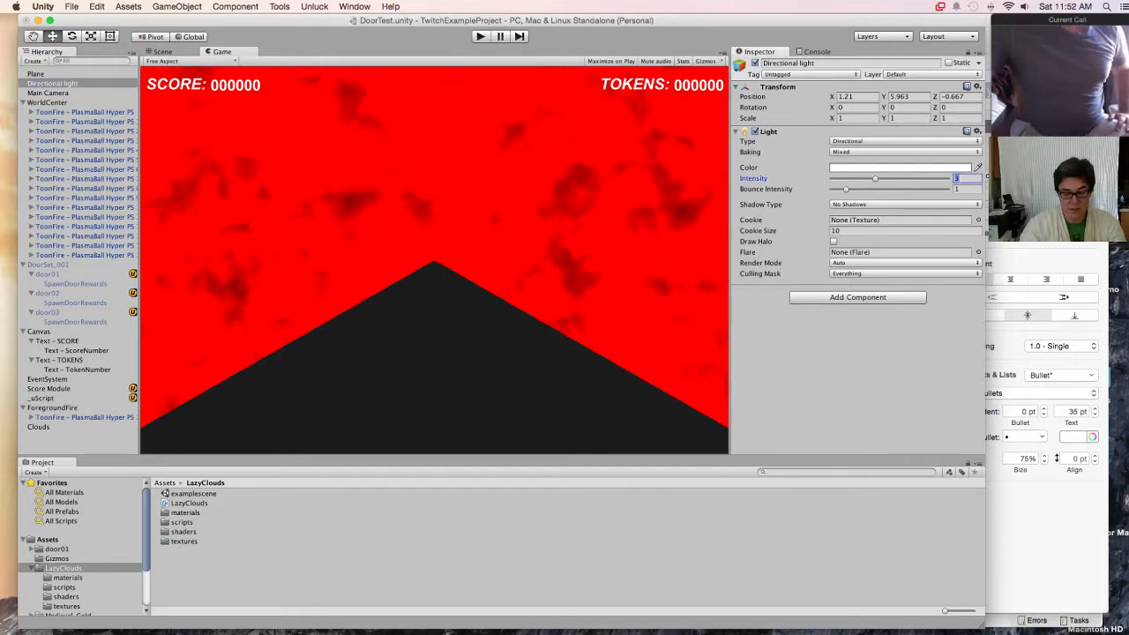
type("2")
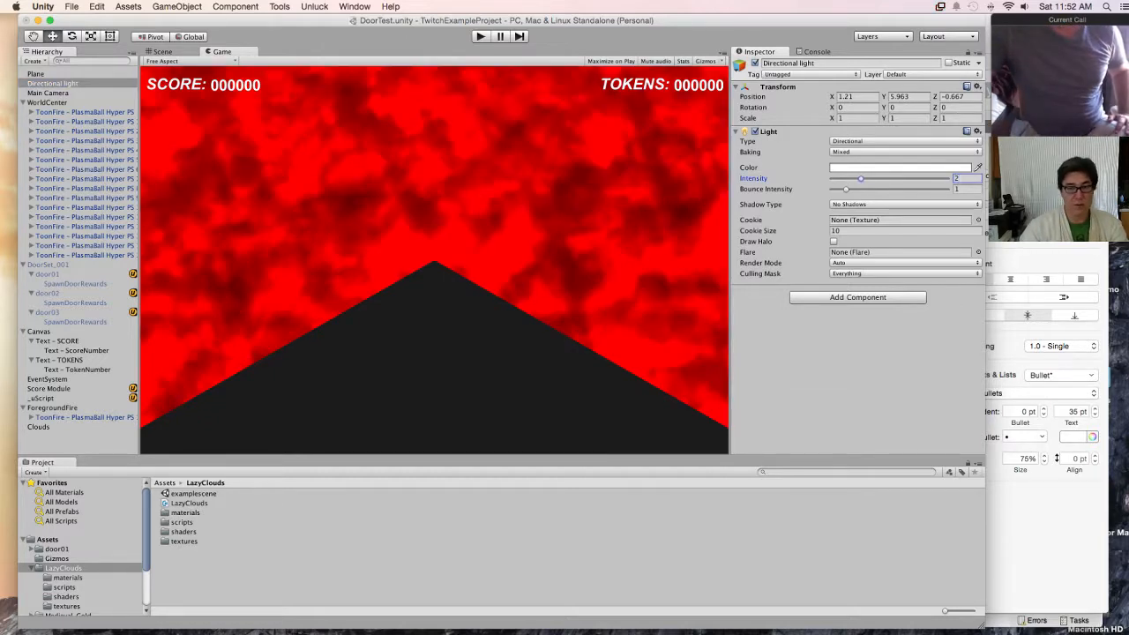
Step: Preview the dimmer lighting in play mode with the ground shown, stop the game, and deactivate the ground Plane
key("super+p")
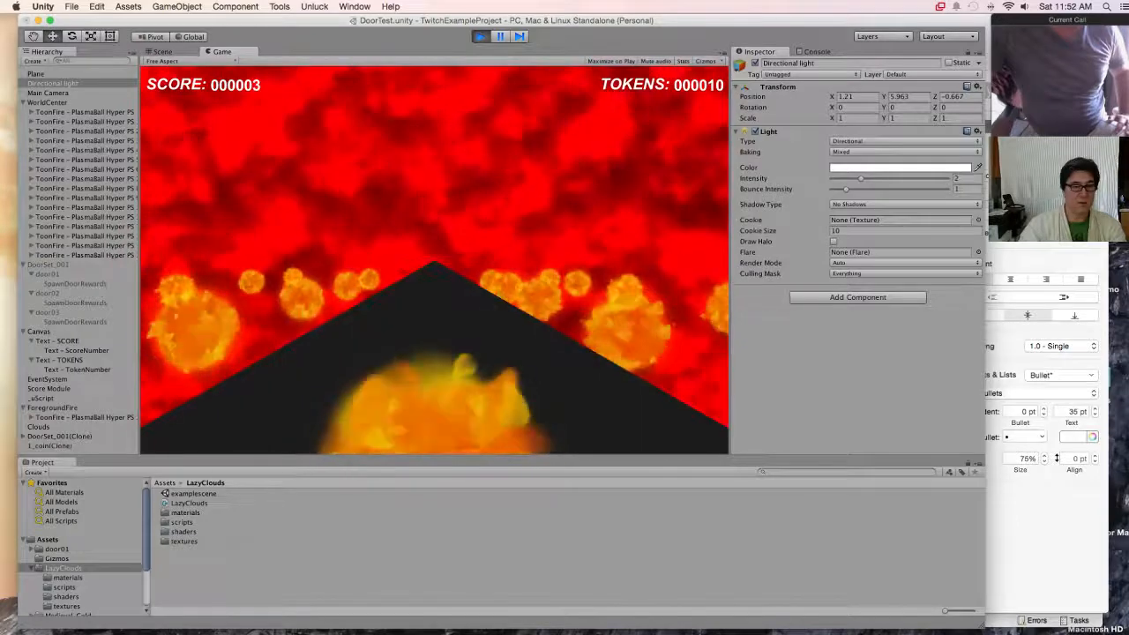
key("super+p")
left_click(35, 74)
left_click(755, 63)
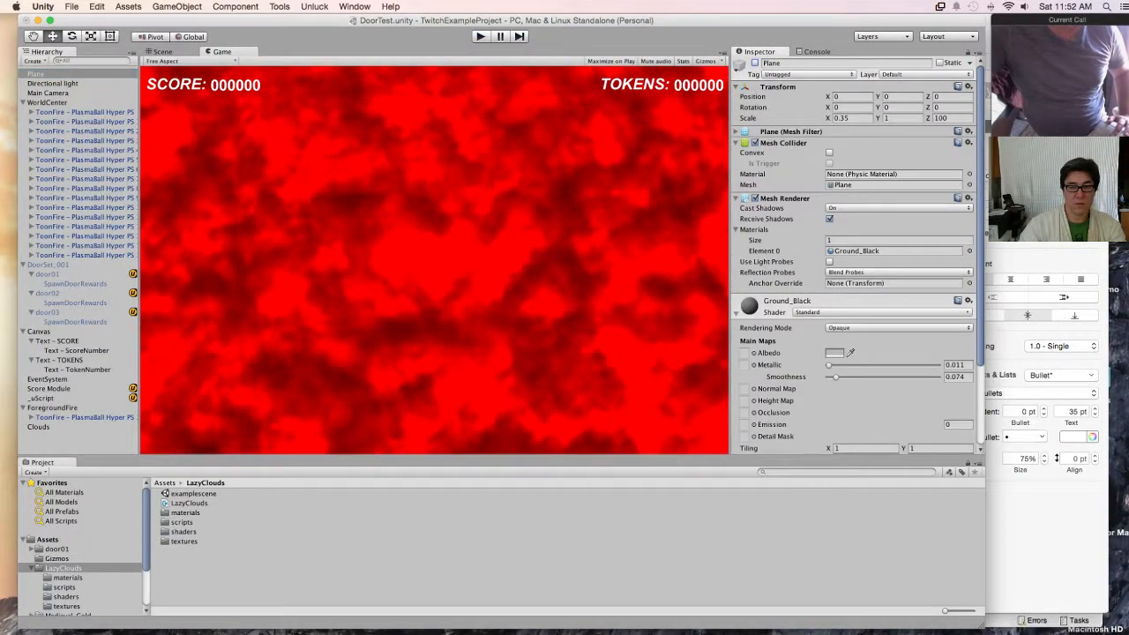
Step: Play-test the game with the dimmer light and no ground, opening the blue, red and green doors, and stop it
key("super+p")
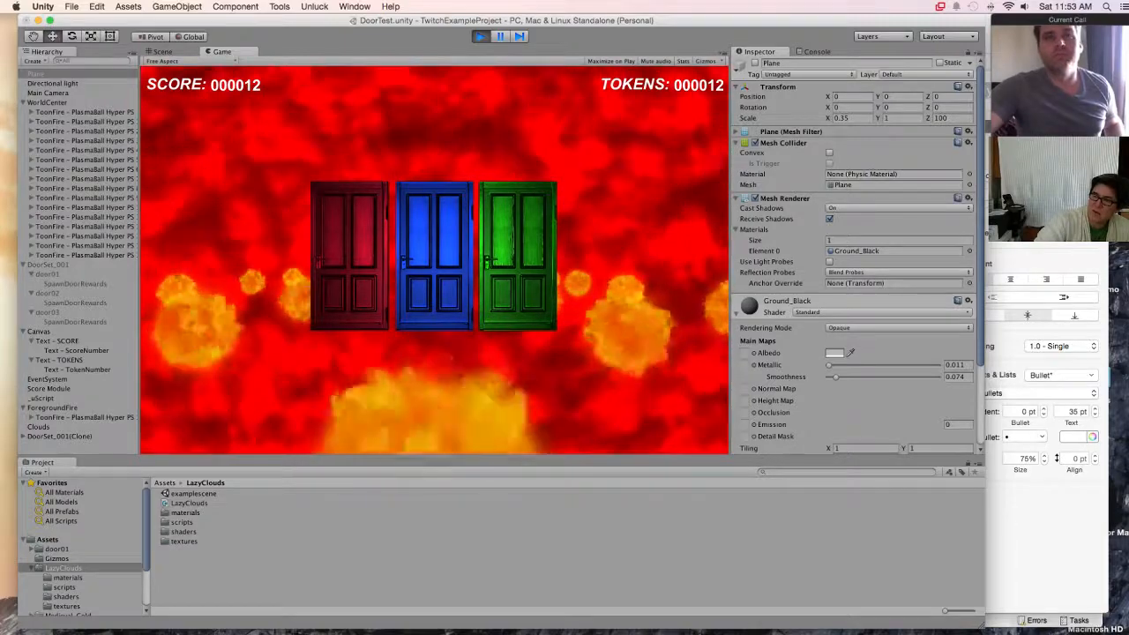
left_click(435, 264)
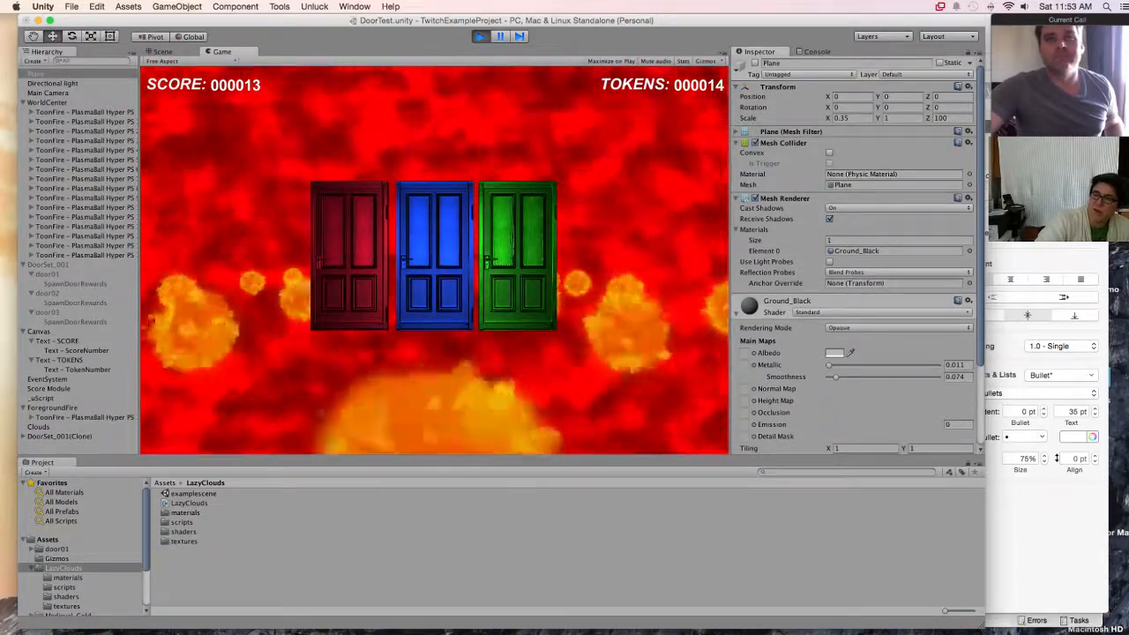
left_click(433, 262)
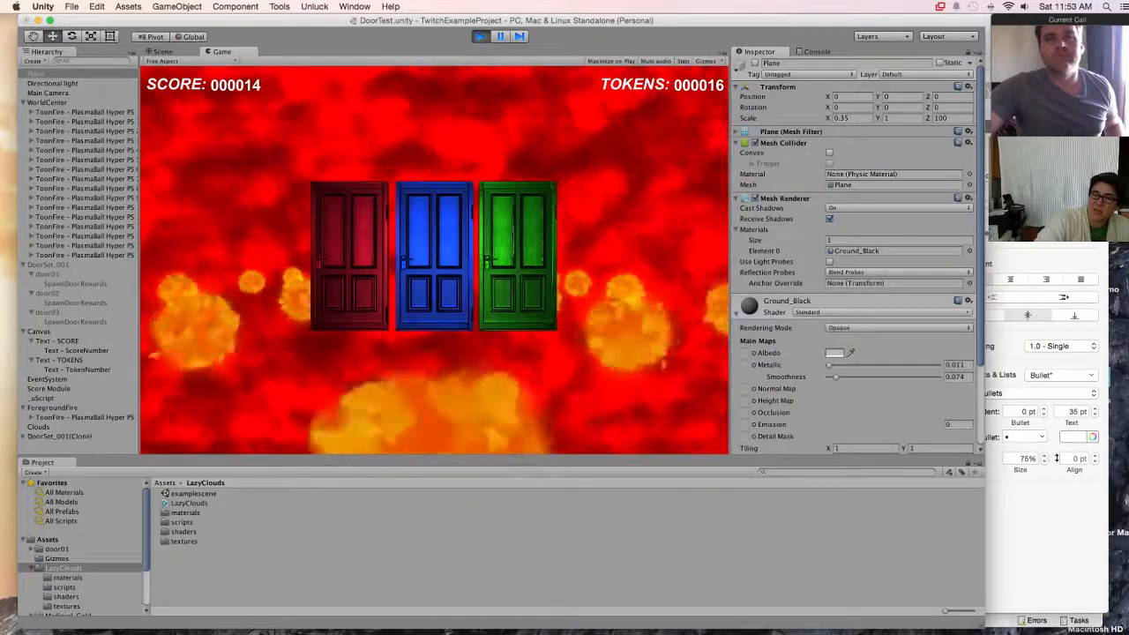
left_click(335, 260)
left_click(335, 260)
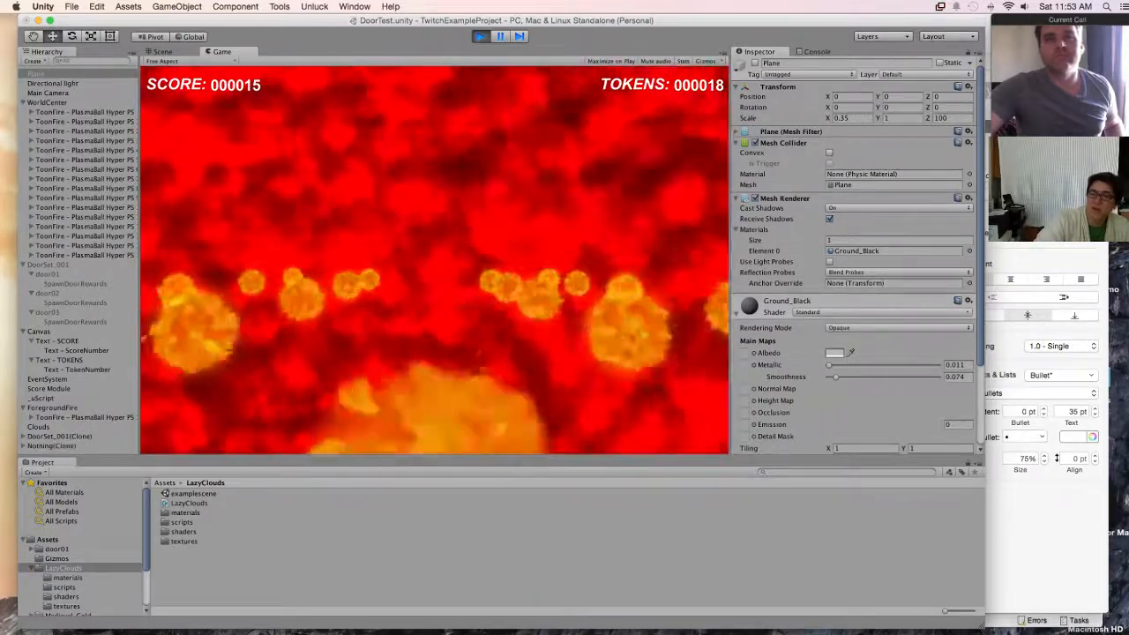
left_click(519, 257)
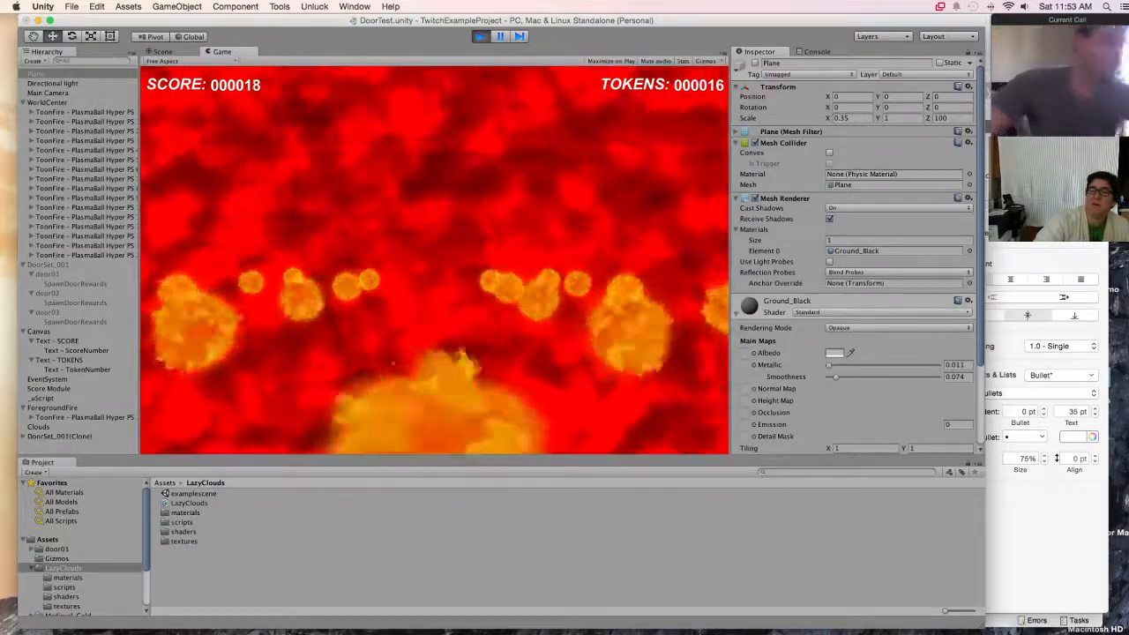
left_click(519, 257)
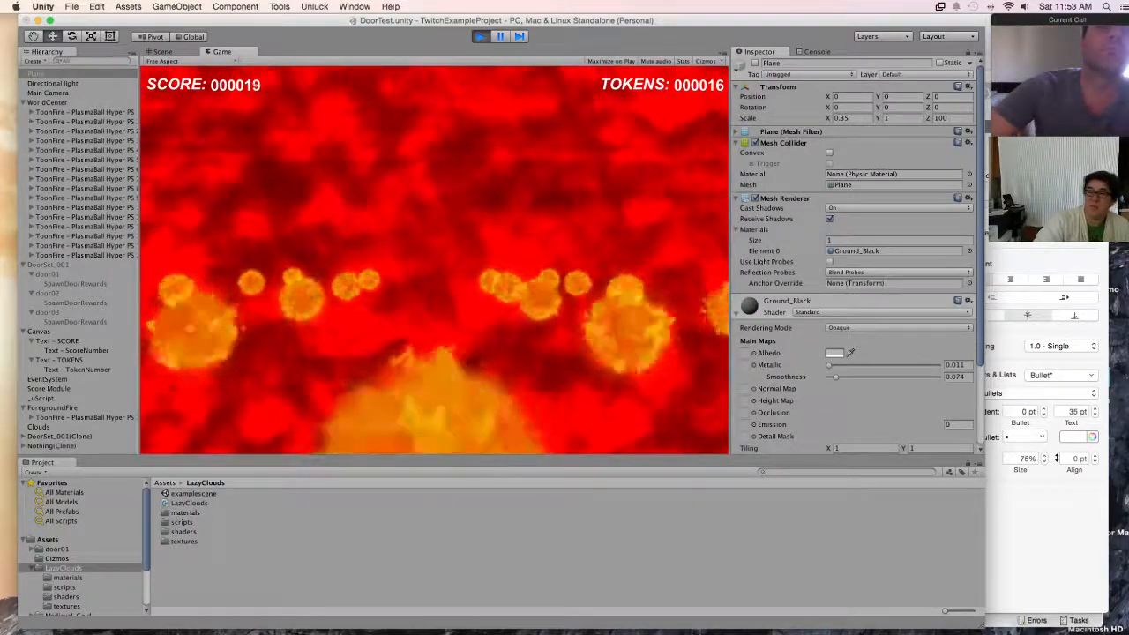
left_click(518, 257)
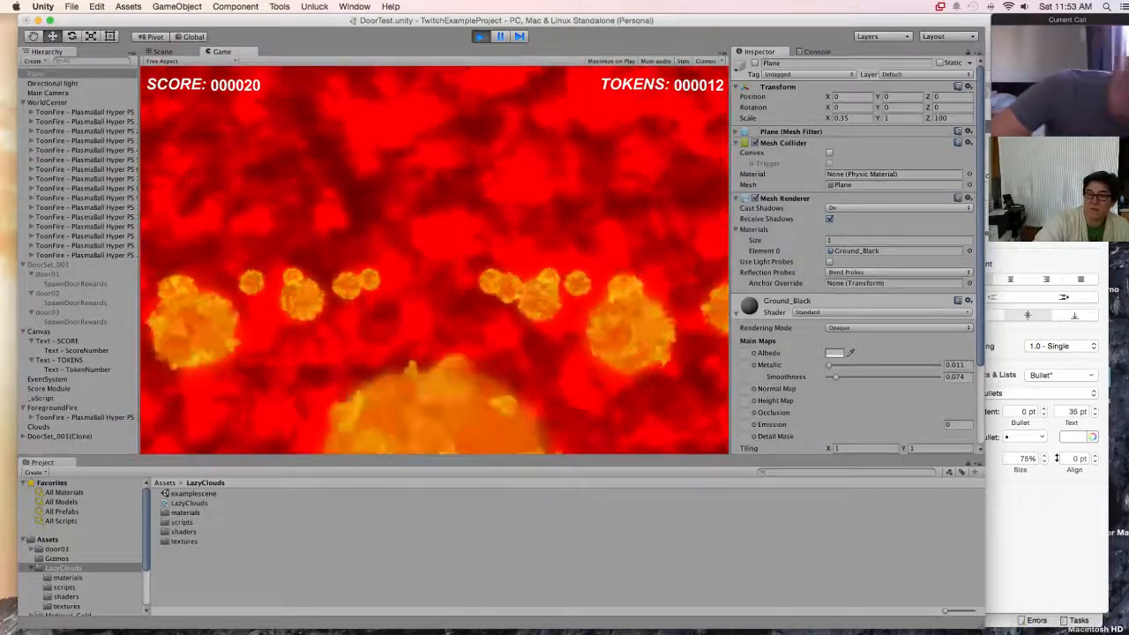
left_click(434, 257)
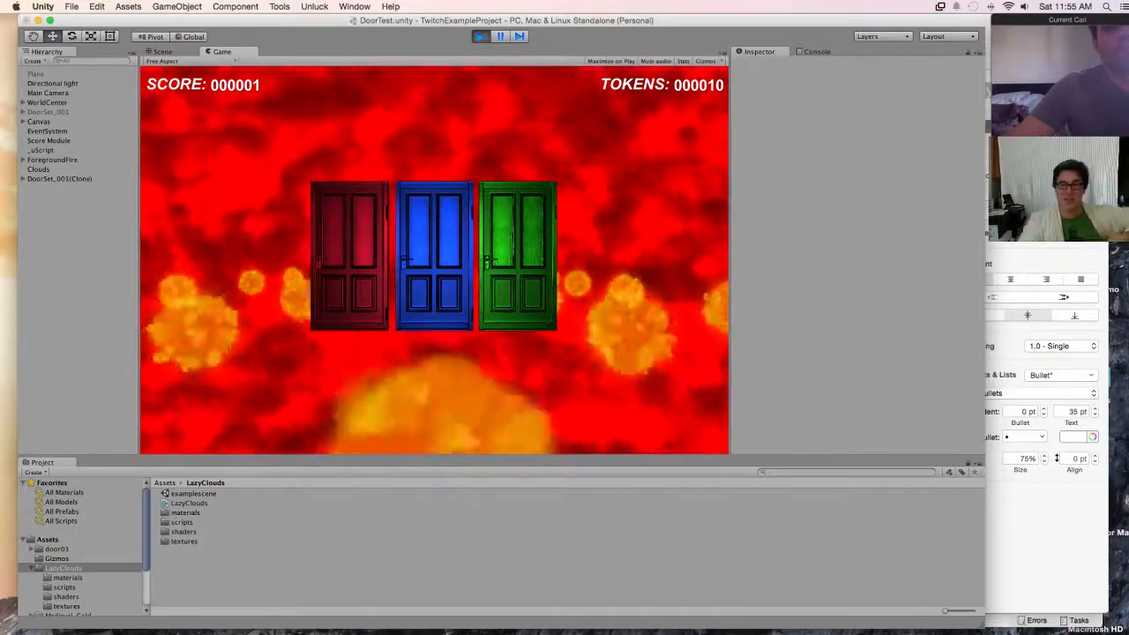
key("super+p")
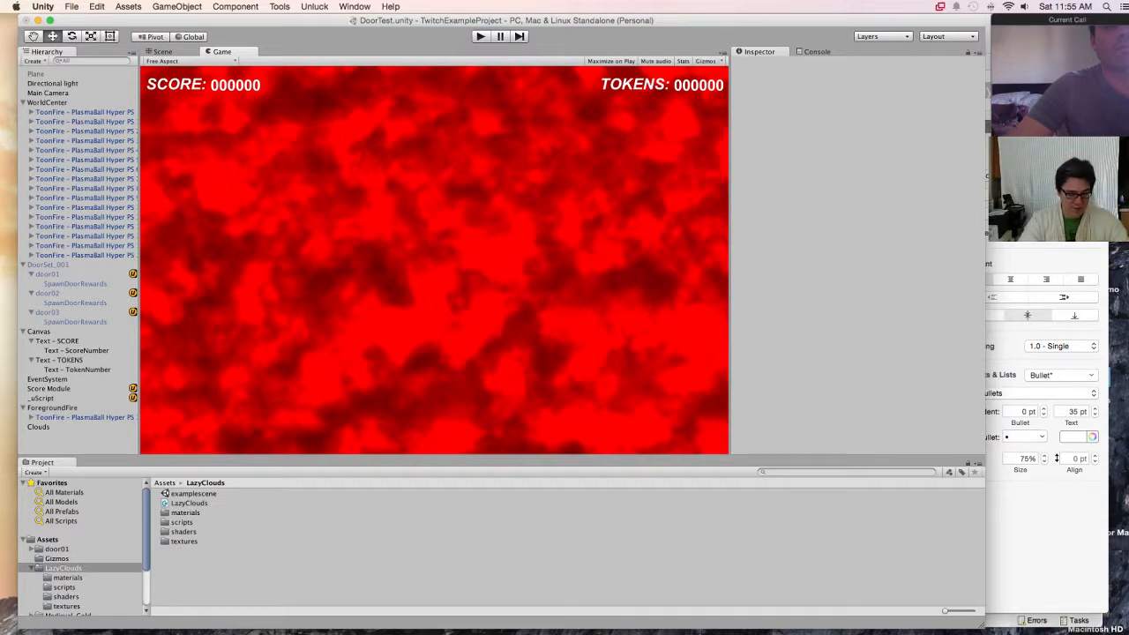
Step: Switch to the ThreeDoors.key presentation in Keynote and duplicate the "Scoring Continued" slide
left_click_drag(506, 20, 512, 20)
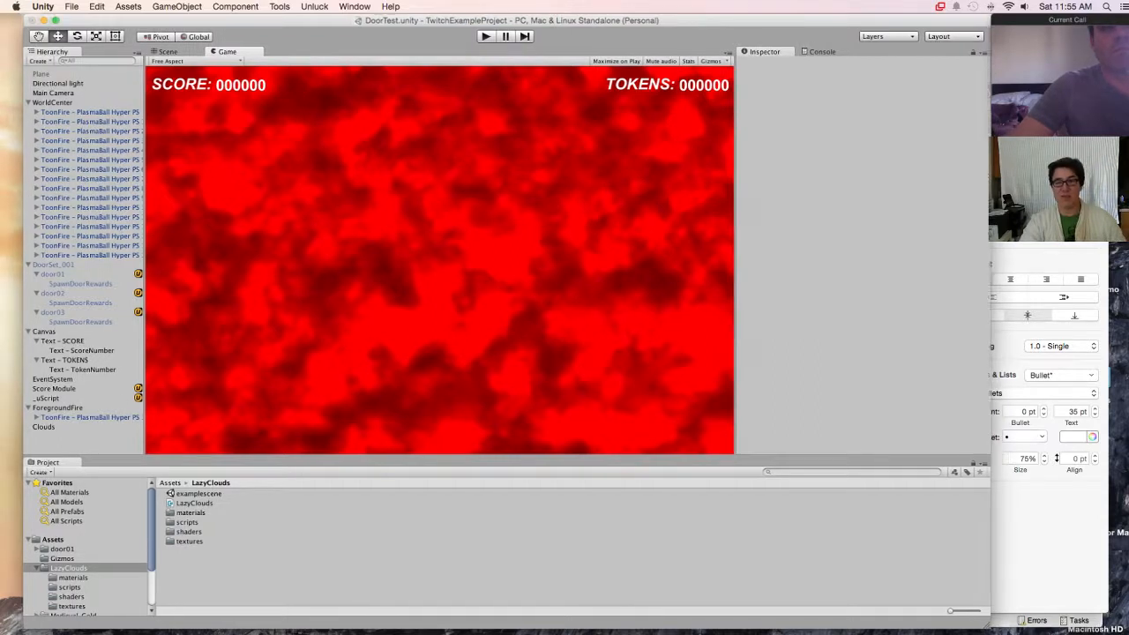
mouse_move(441, 618)
left_click(612, 604)
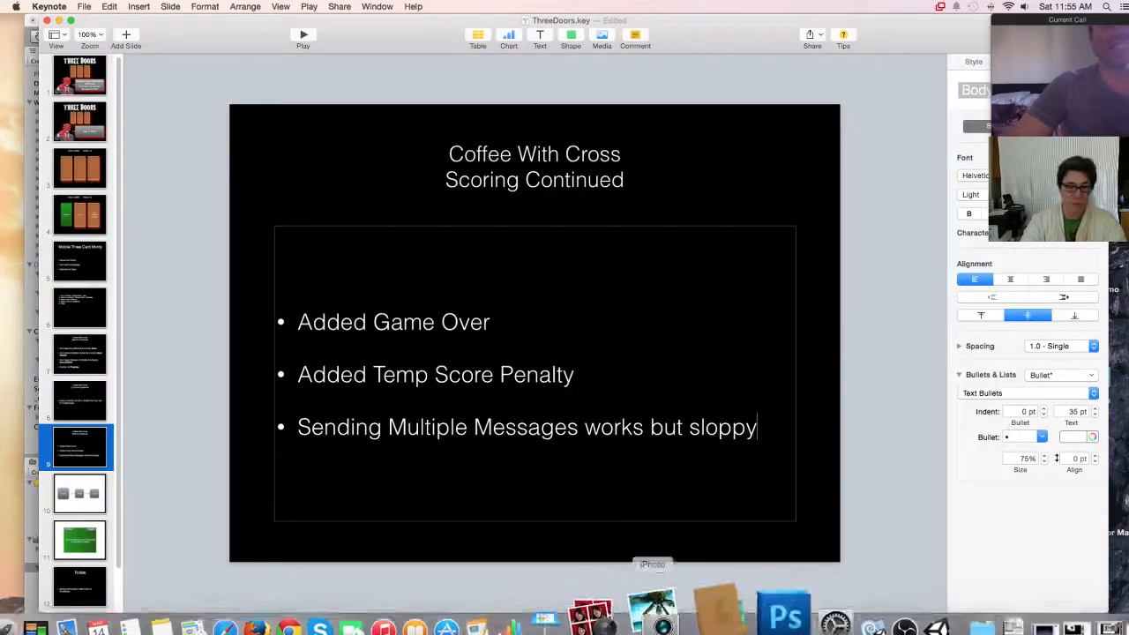
right_click(100, 457)
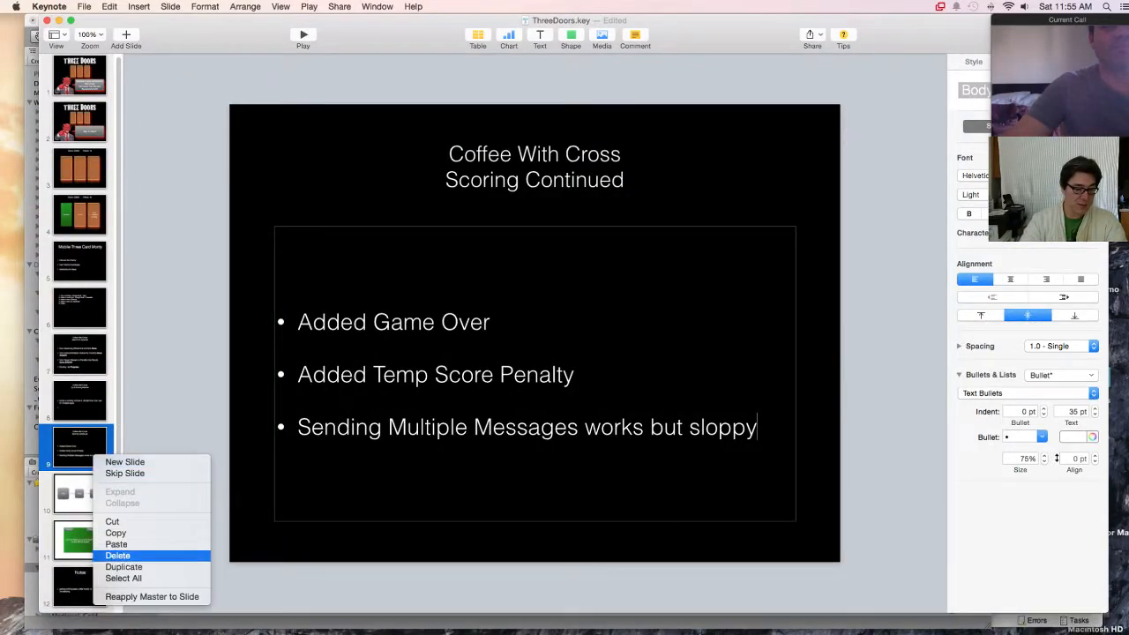
left_click(125, 567)
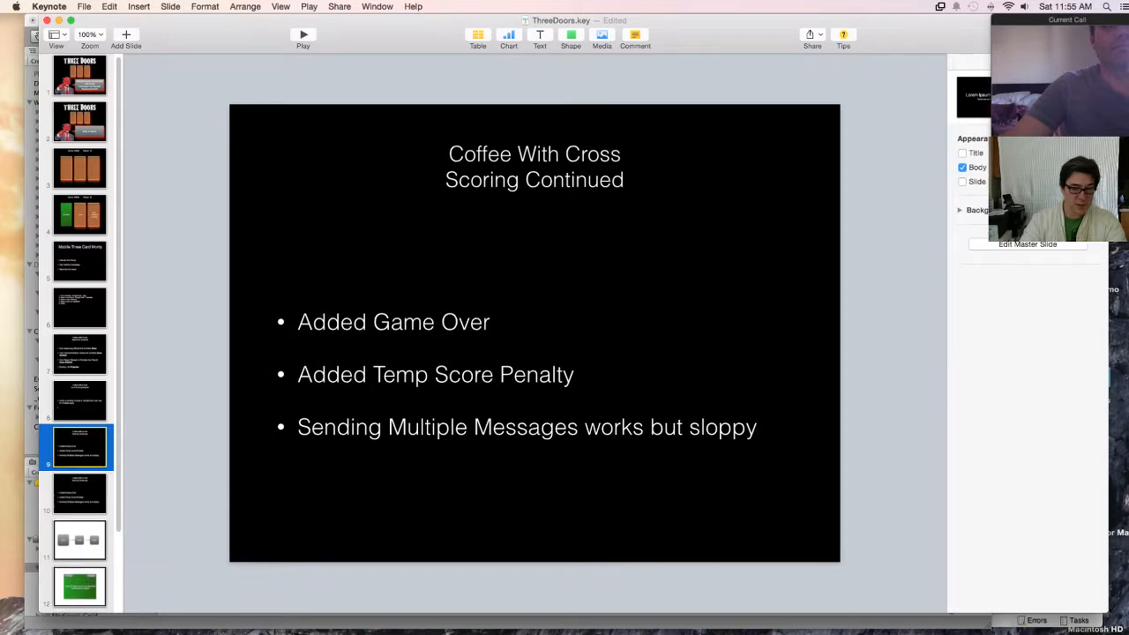
Step: Add a fourth bullet reading "Added Temp FX Moved Light" to the first of the two "Scoring Continued" slides
triple_click(756, 427)
left_click(758, 427)
key("Return")
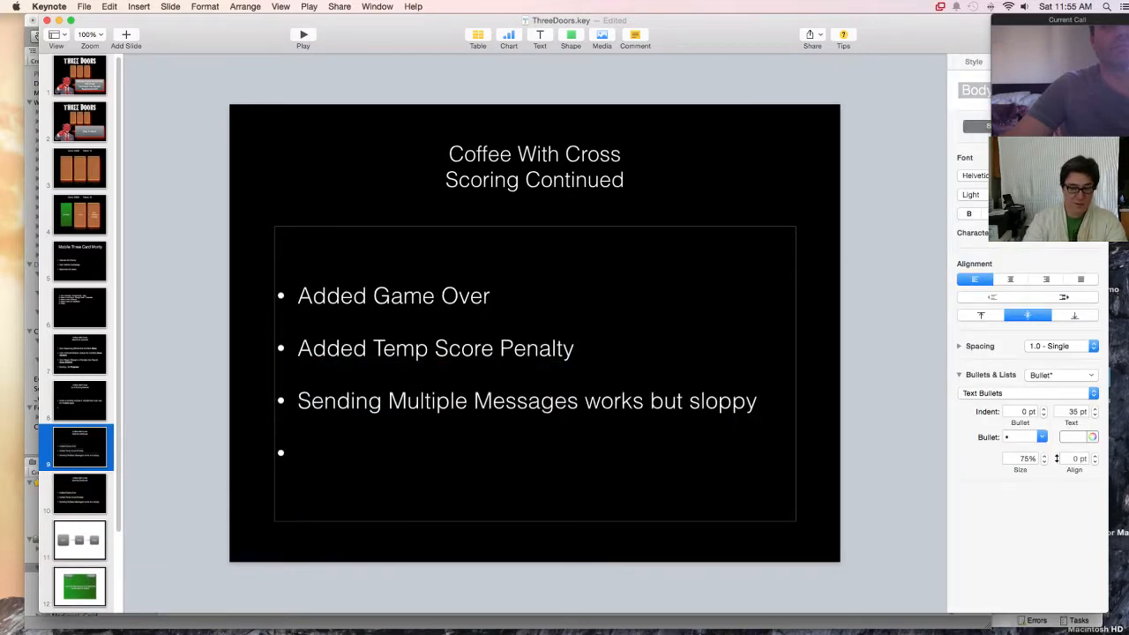
type("Added ")
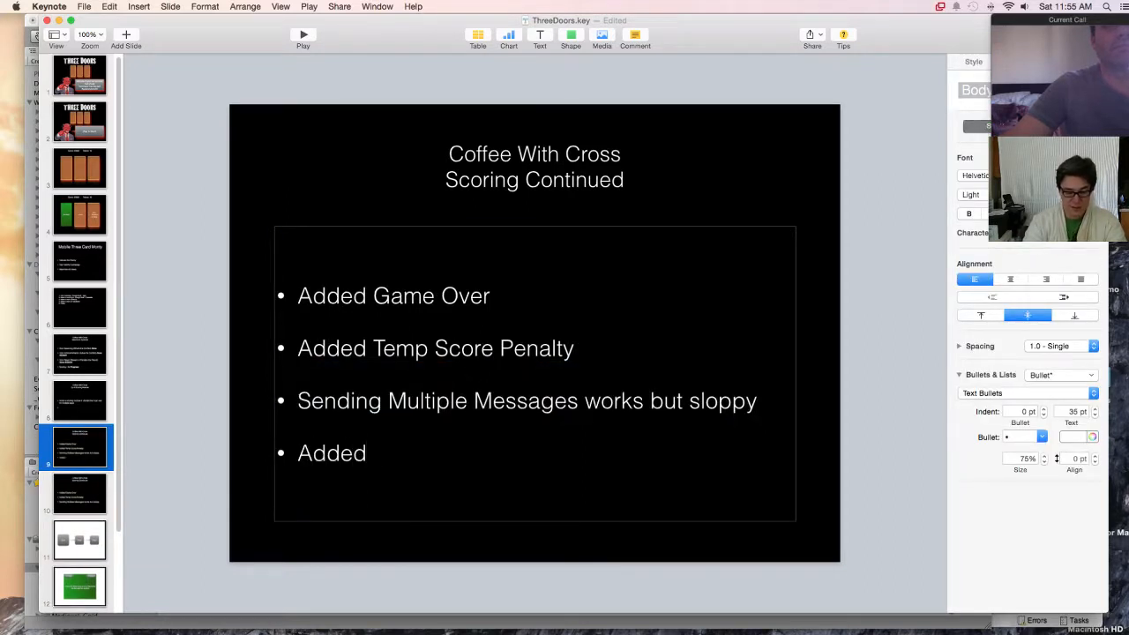
type("Temp FX")
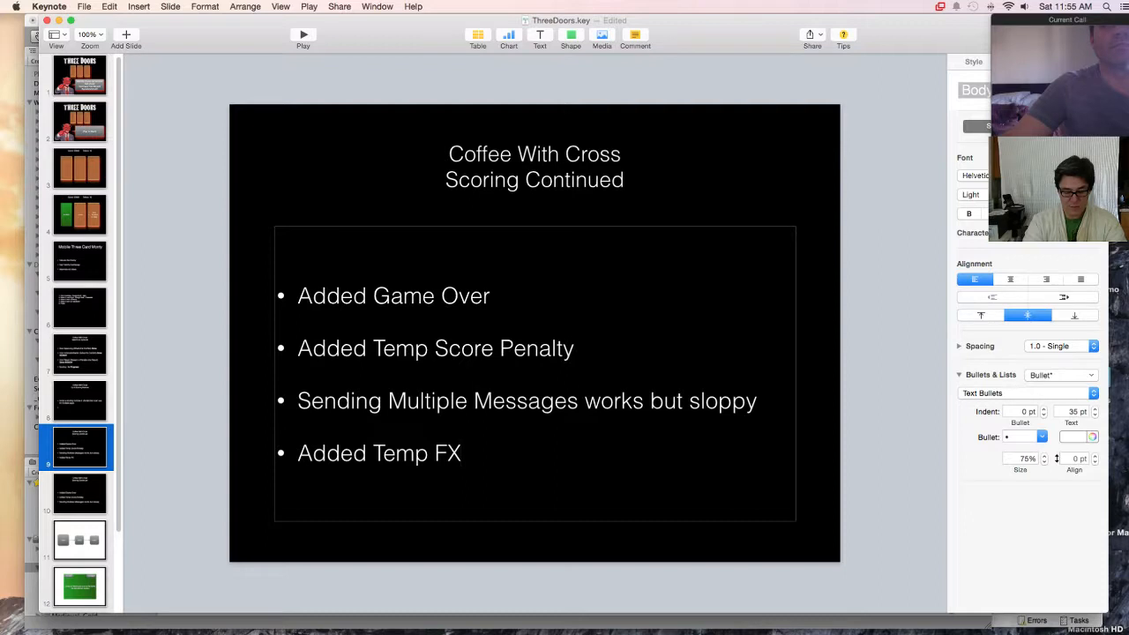
type("Moved Lights")
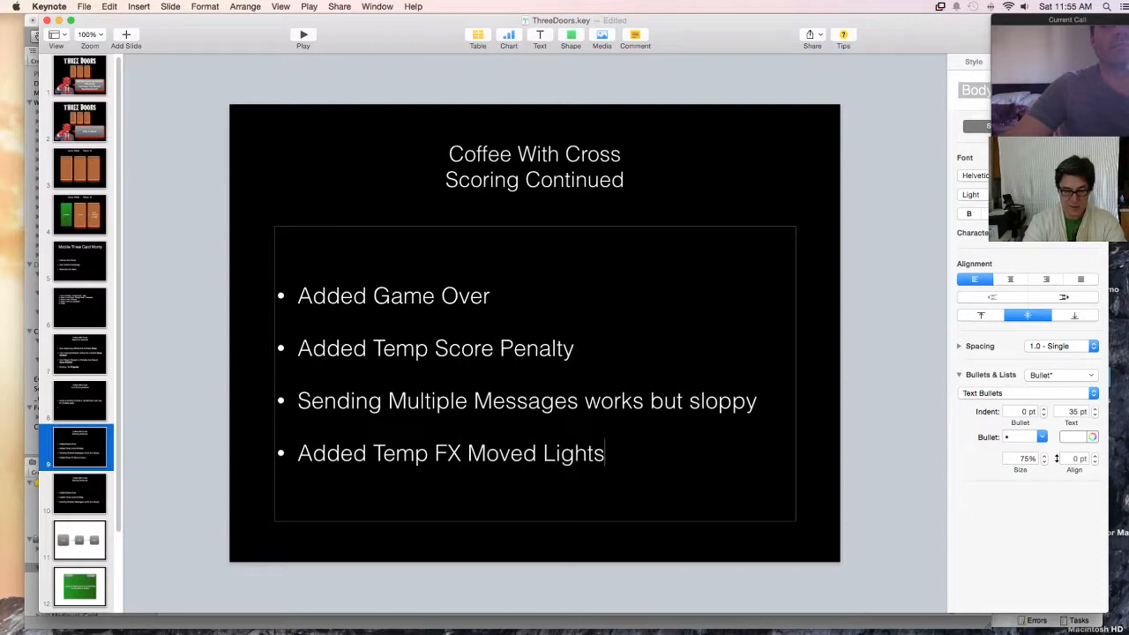
key("BackSpace")
key("Return")
key("BackSpace")
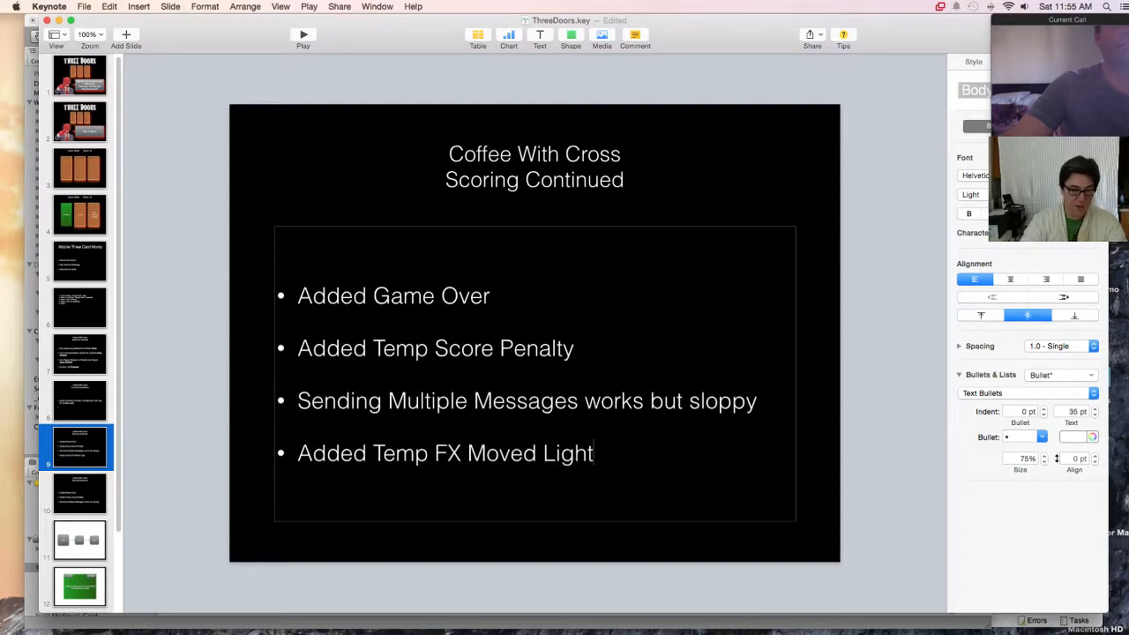
Step: Remove the "Scoring Continued" line from the title of the duplicated slide, slide 10
left_click(80, 493)
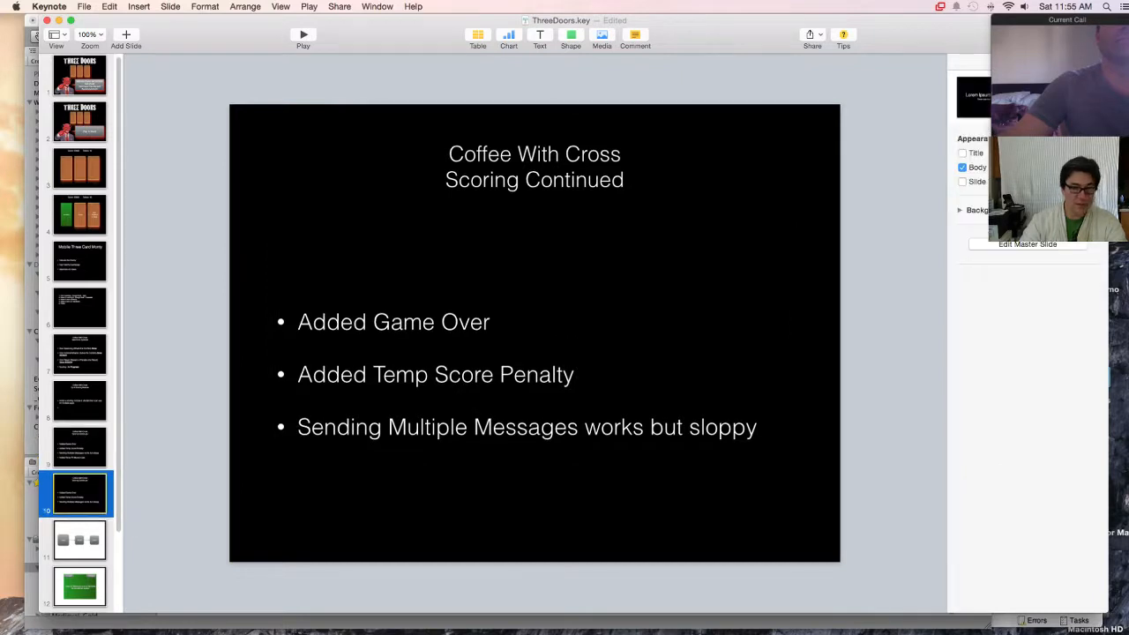
double_click(482, 179)
left_click_drag(513, 184, 623, 184)
key("BackSpace")
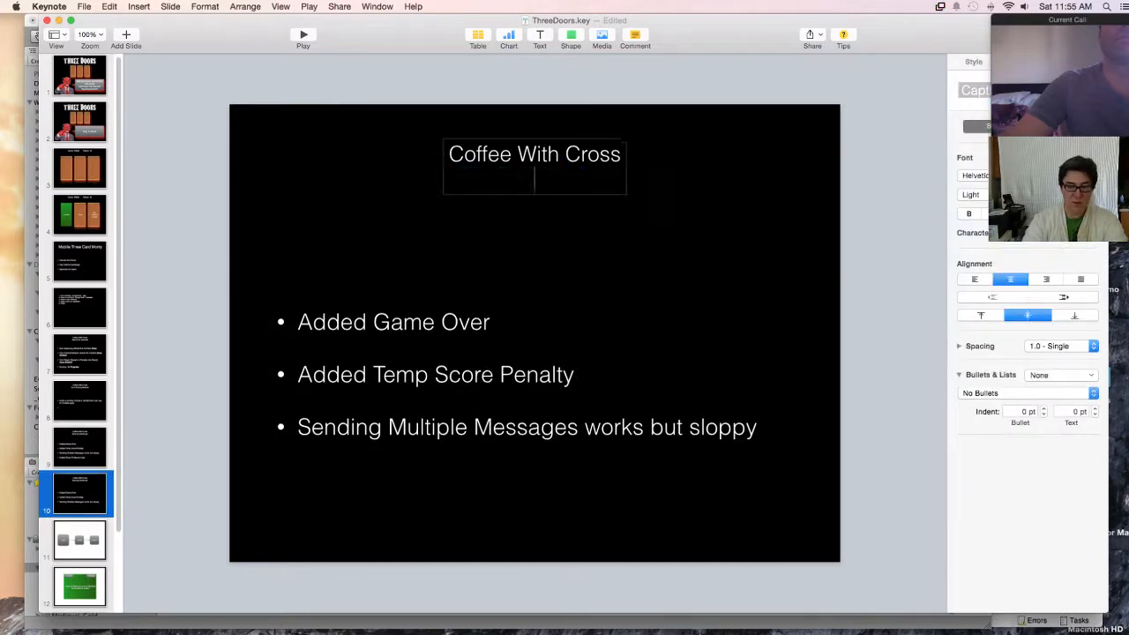